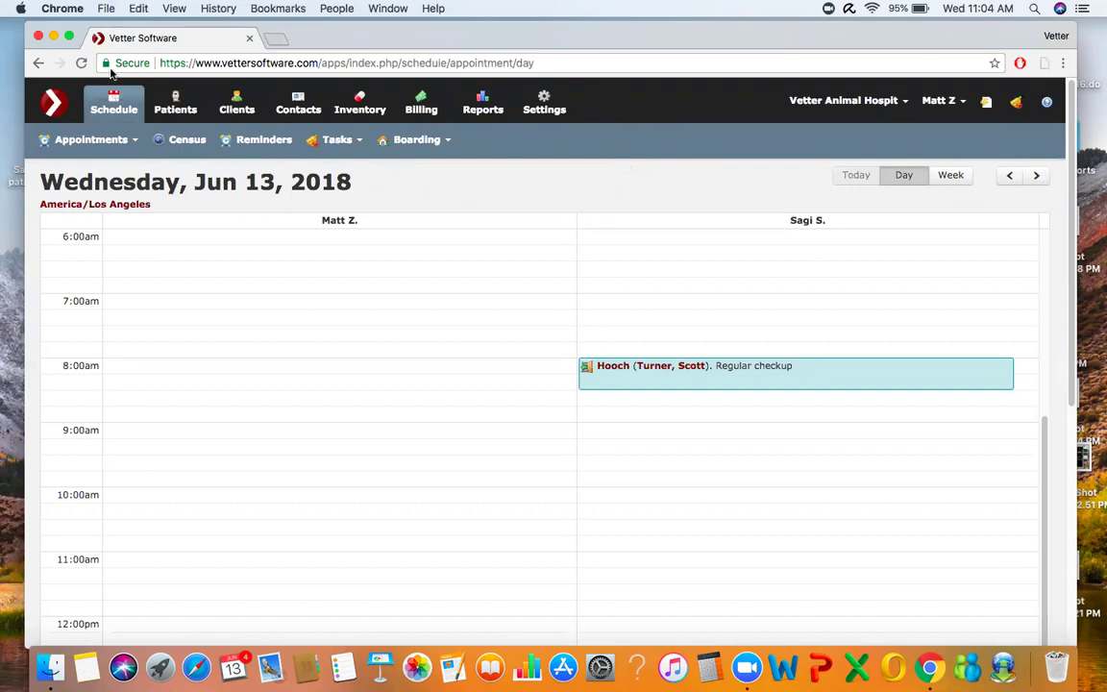
# Make the browser window full screen and open the Accounts Receivable report from the billing reports.
pyautogui.click(68, 37)
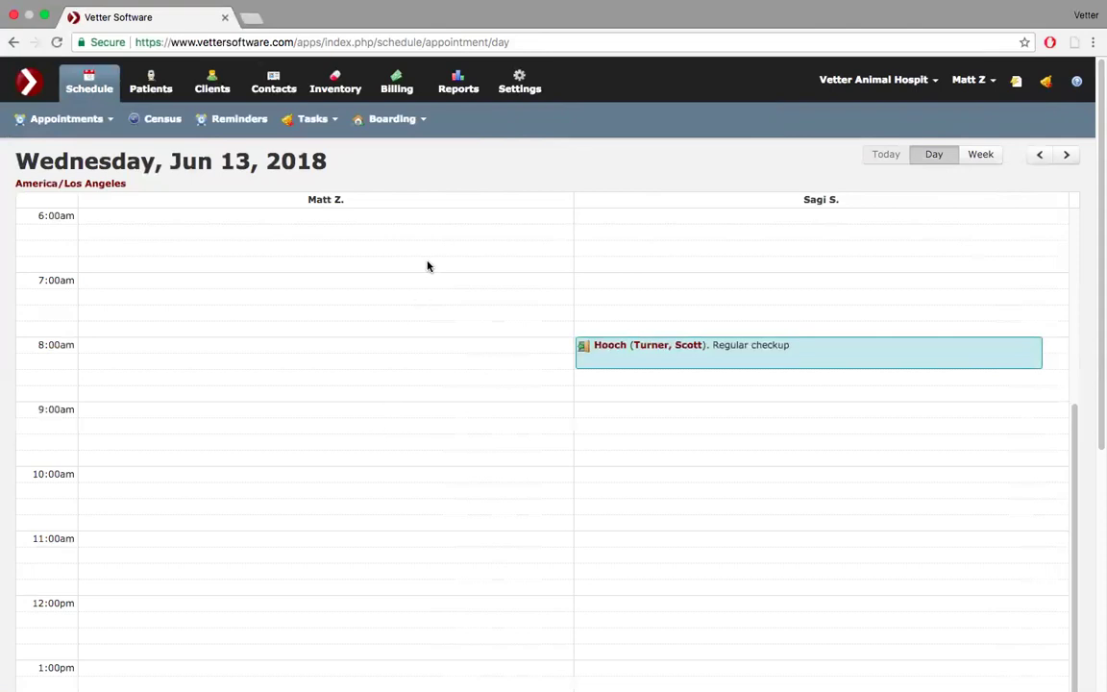
pyautogui.click(460, 80)
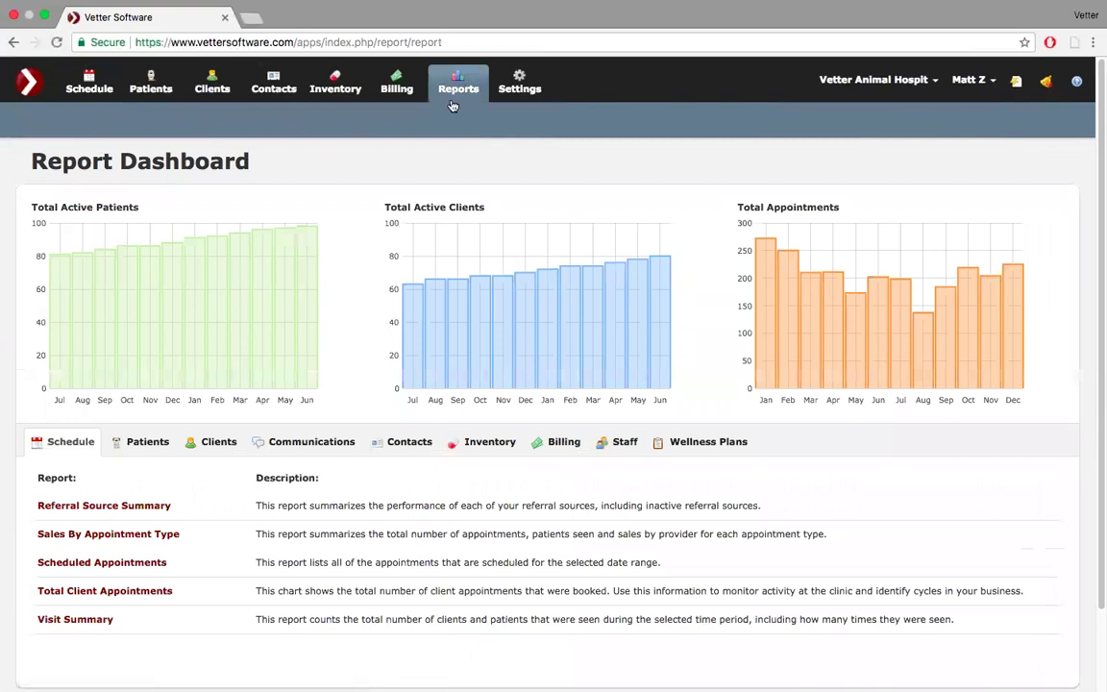
pyautogui.scroll(-2, 527, 330)
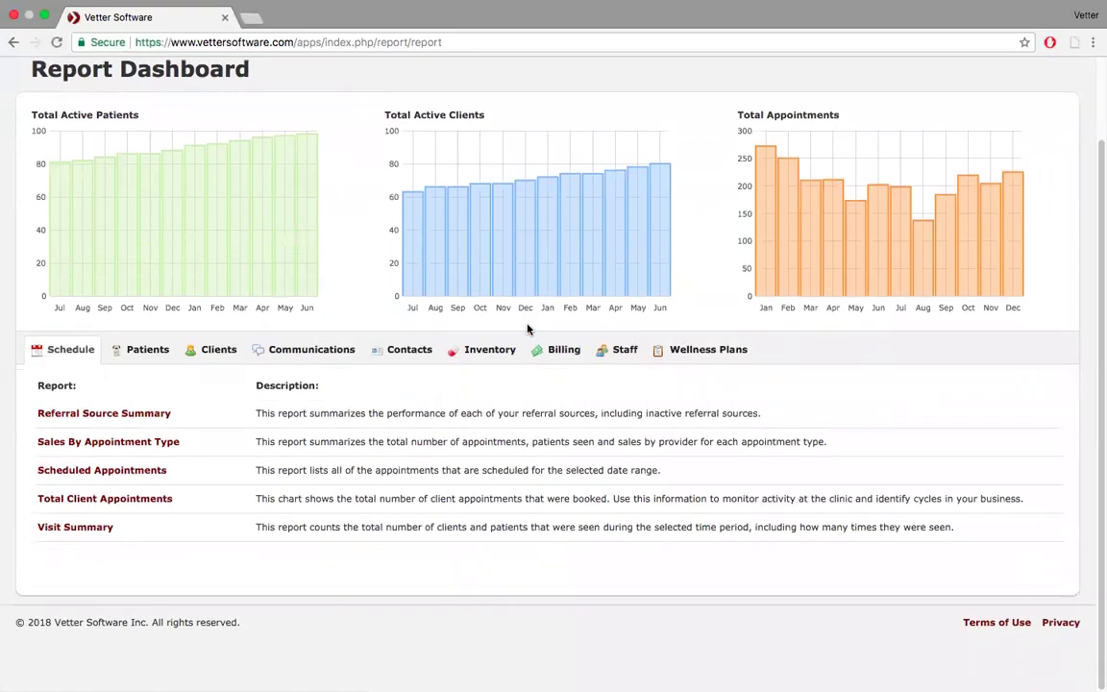
pyautogui.scroll(2, 527, 330)
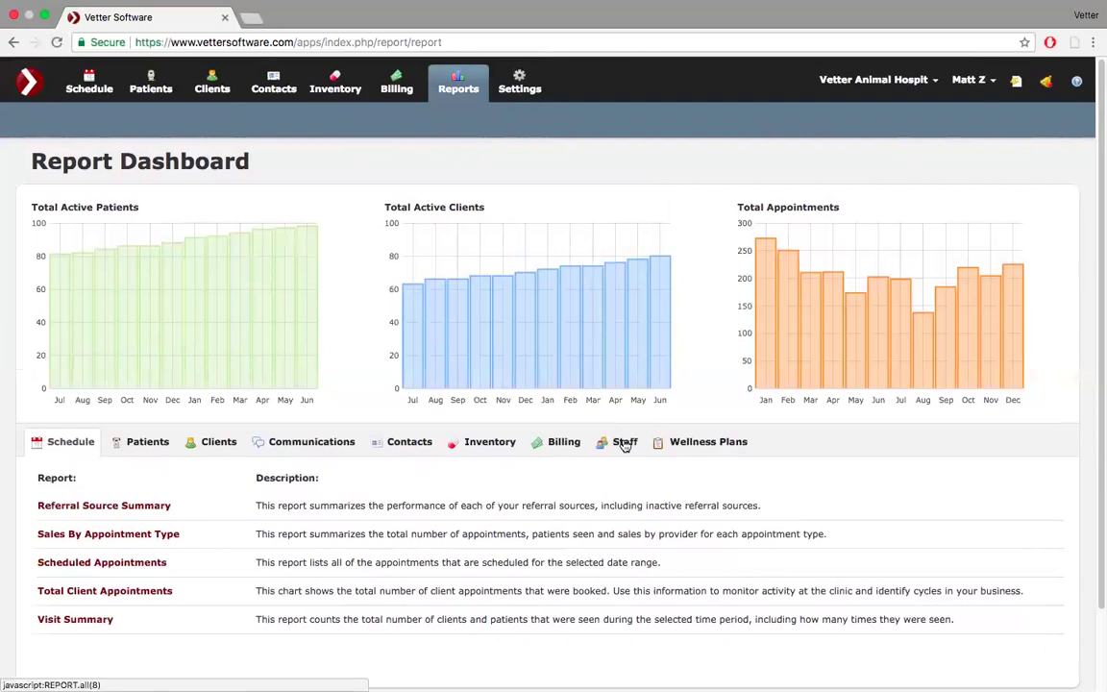
pyautogui.click(566, 444)
pyautogui.scroll(-5, 193, 492)
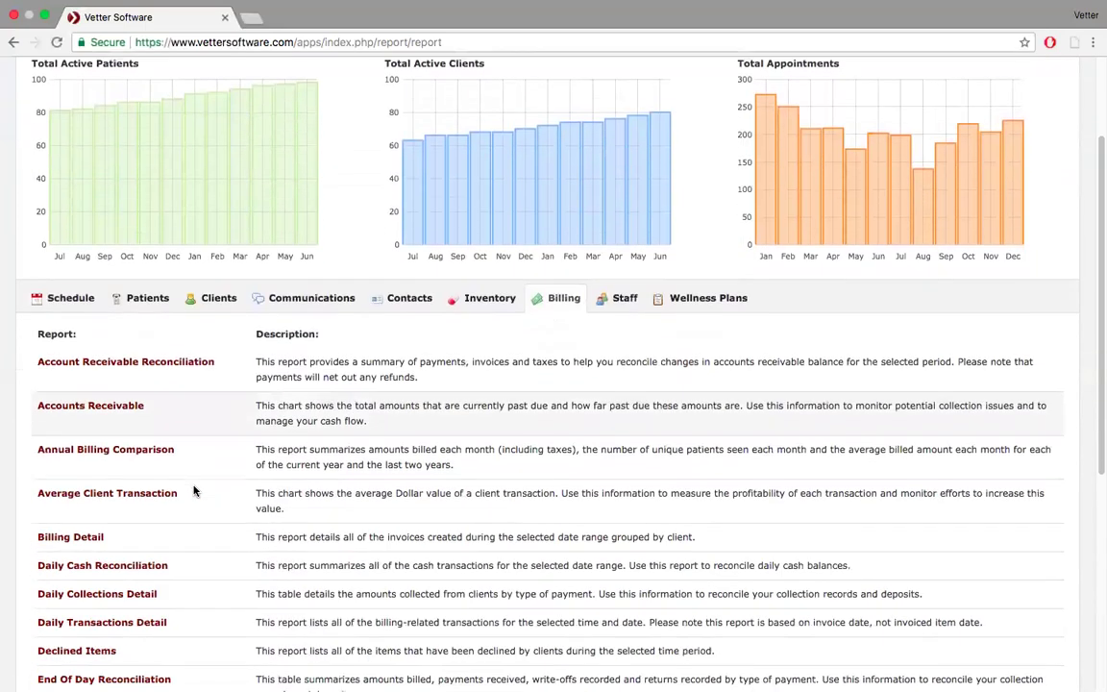
pyautogui.click(131, 325)
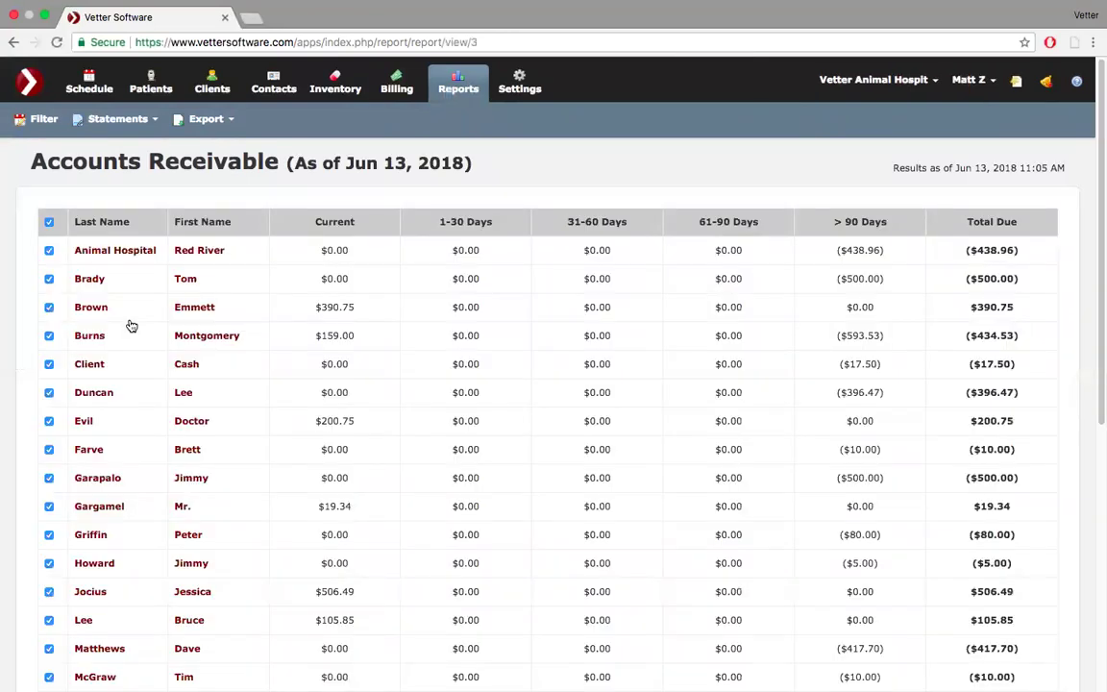
# Filter the Accounts Receivable report to clients with a total due of at least $1.00.
pyautogui.click(42, 119)
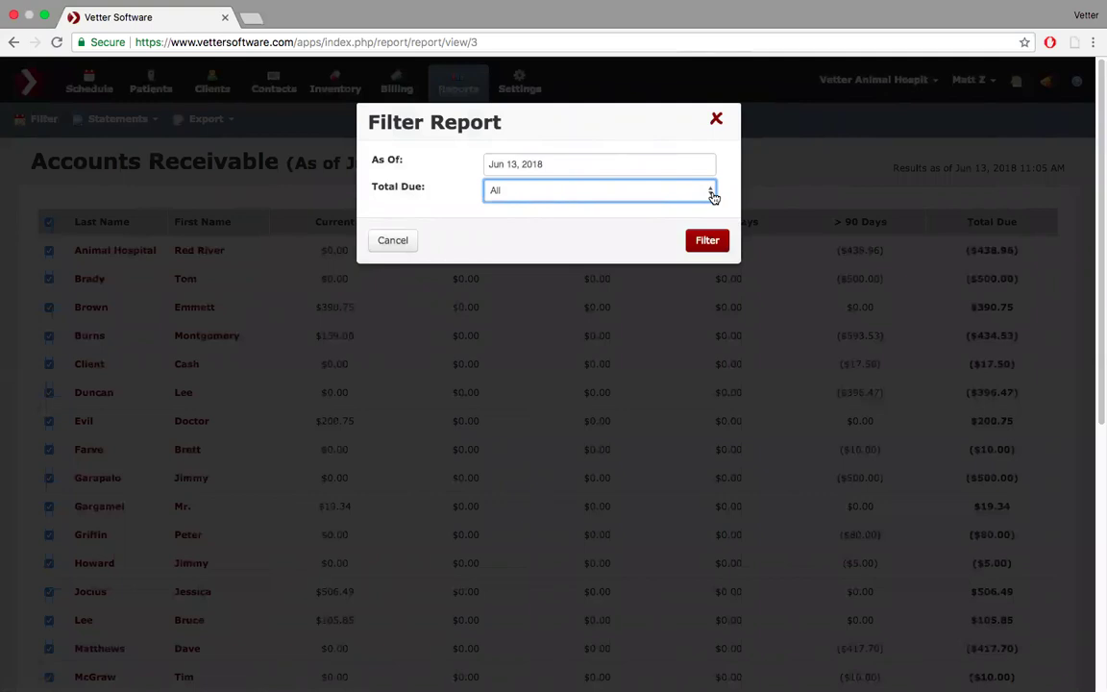
pyautogui.click(712, 197)
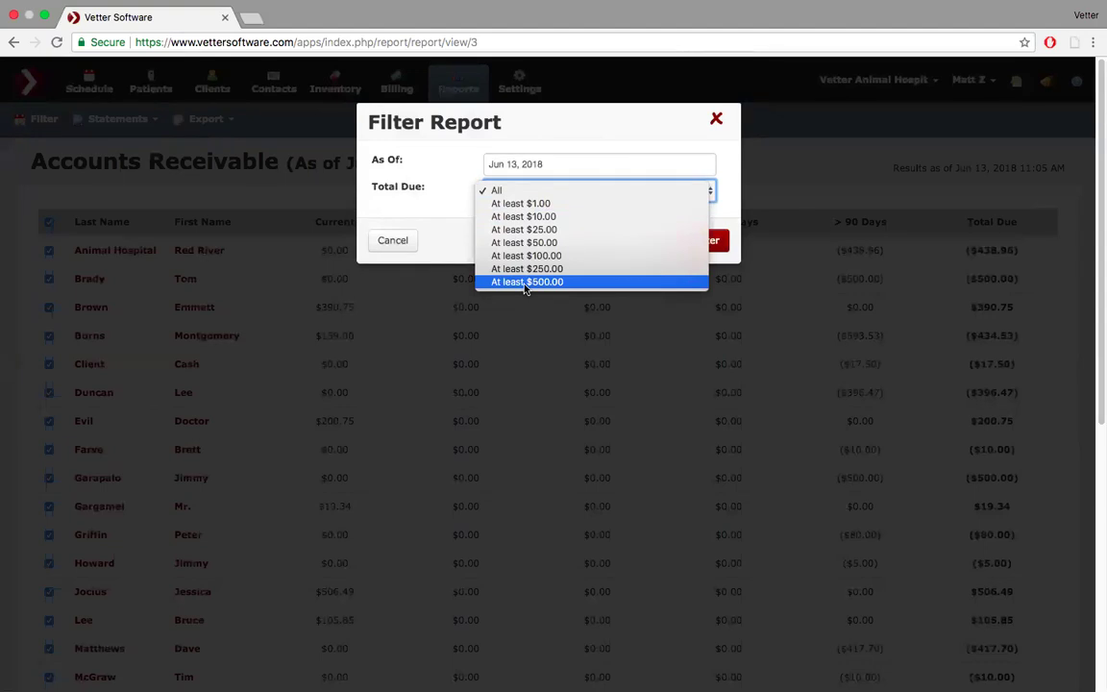
pyautogui.click(521, 205)
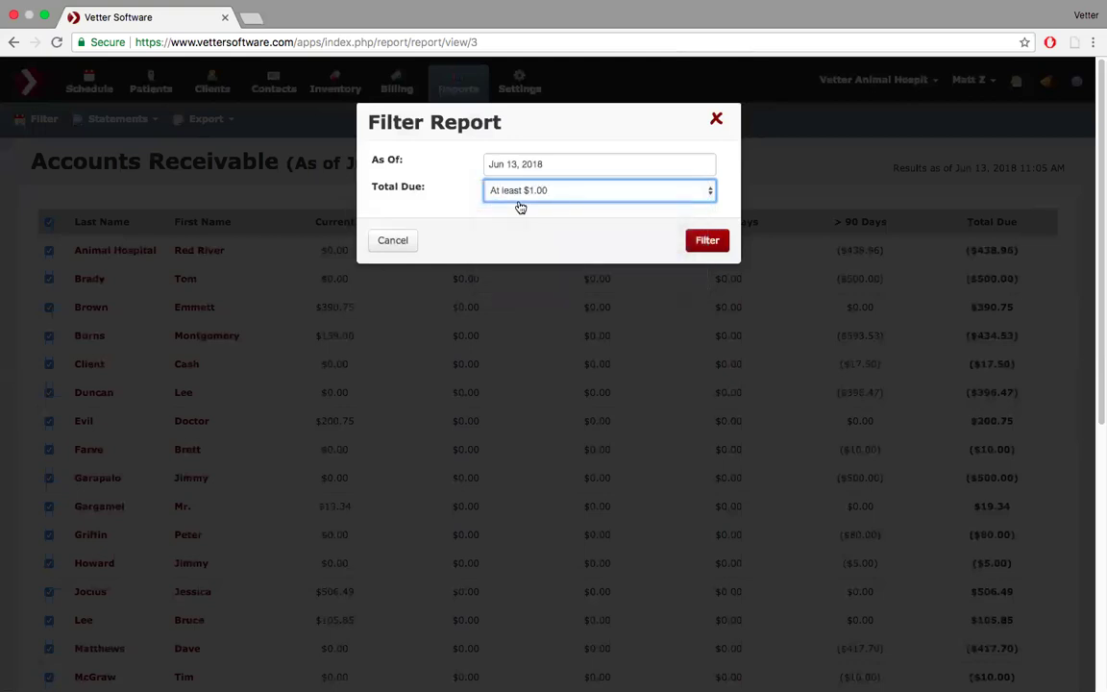
pyautogui.click(709, 242)
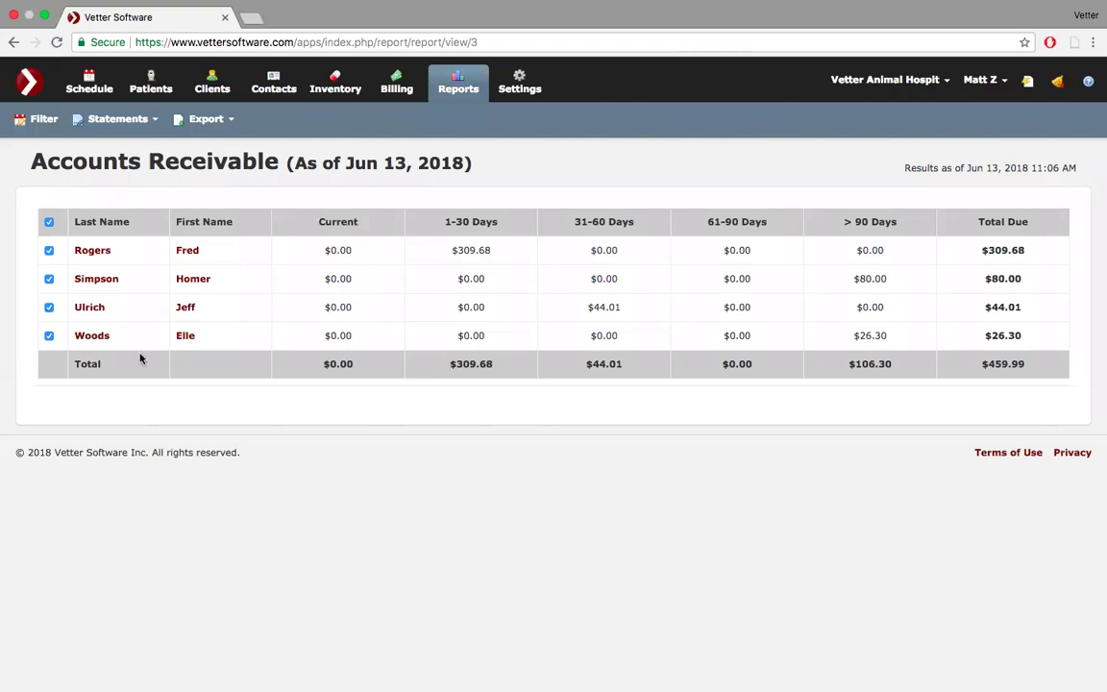
# Print statements for the selected clients with last calendar quarter transaction detail and without supporting invoices.
pyautogui.click(153, 122)
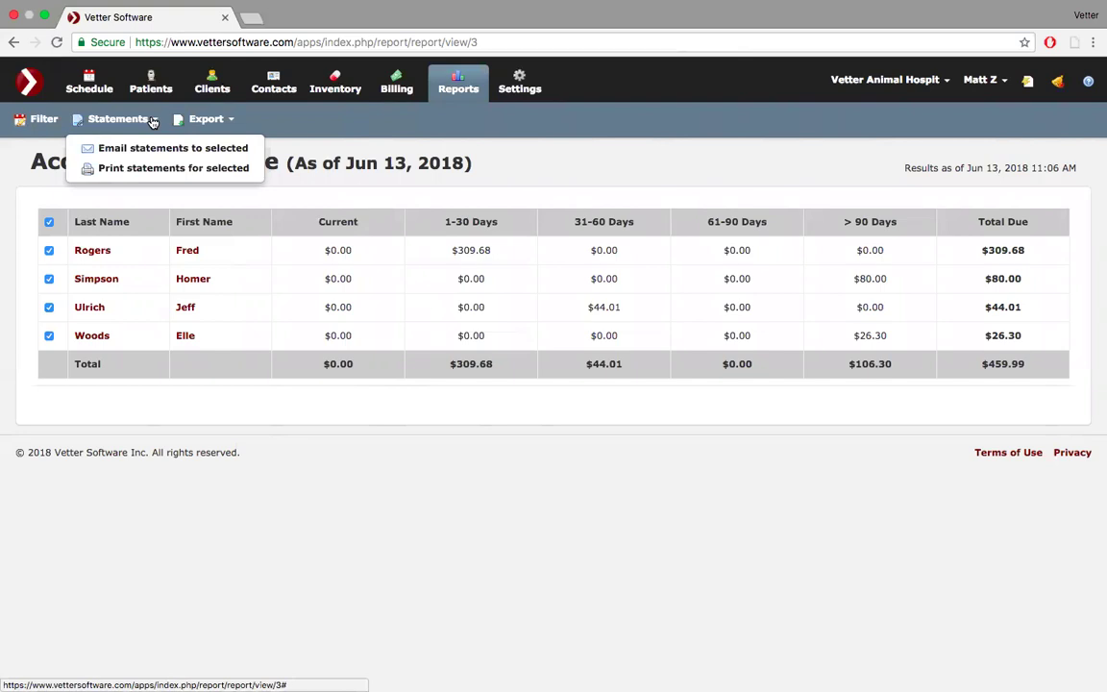
pyautogui.click(150, 167)
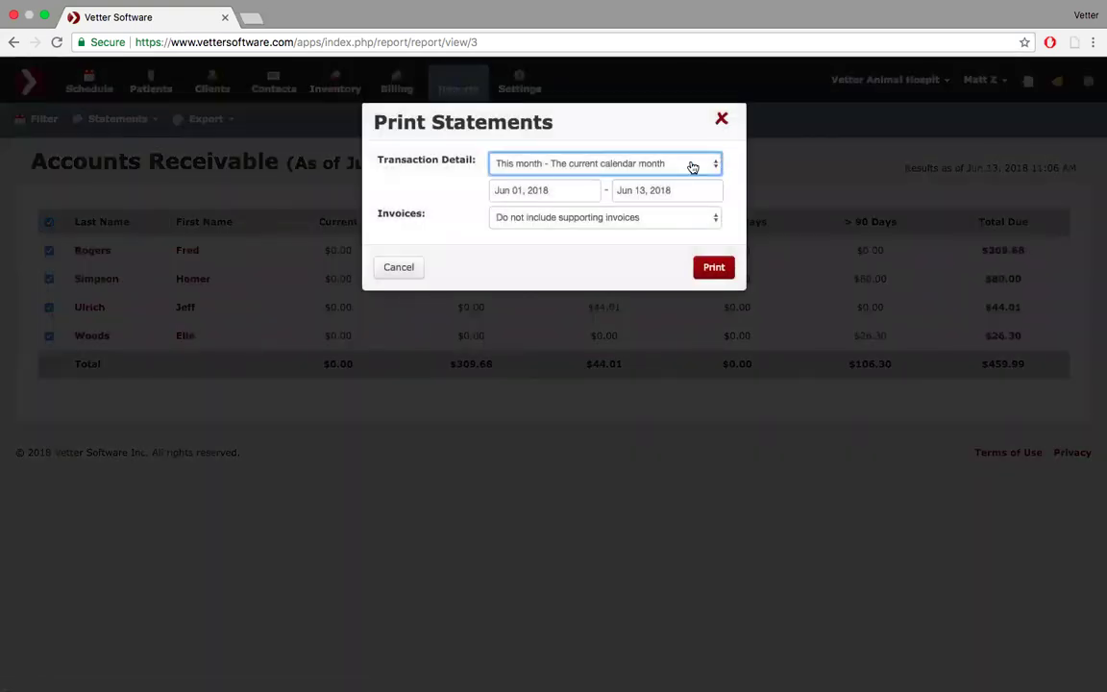
pyautogui.click(692, 167)
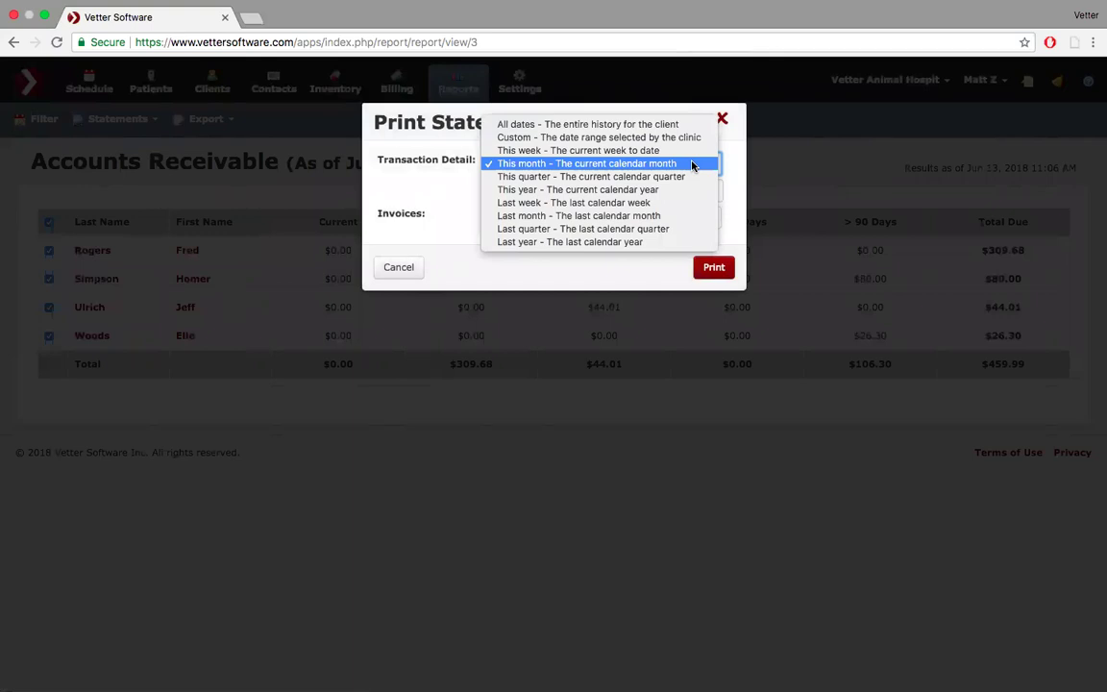
pyautogui.click(676, 230)
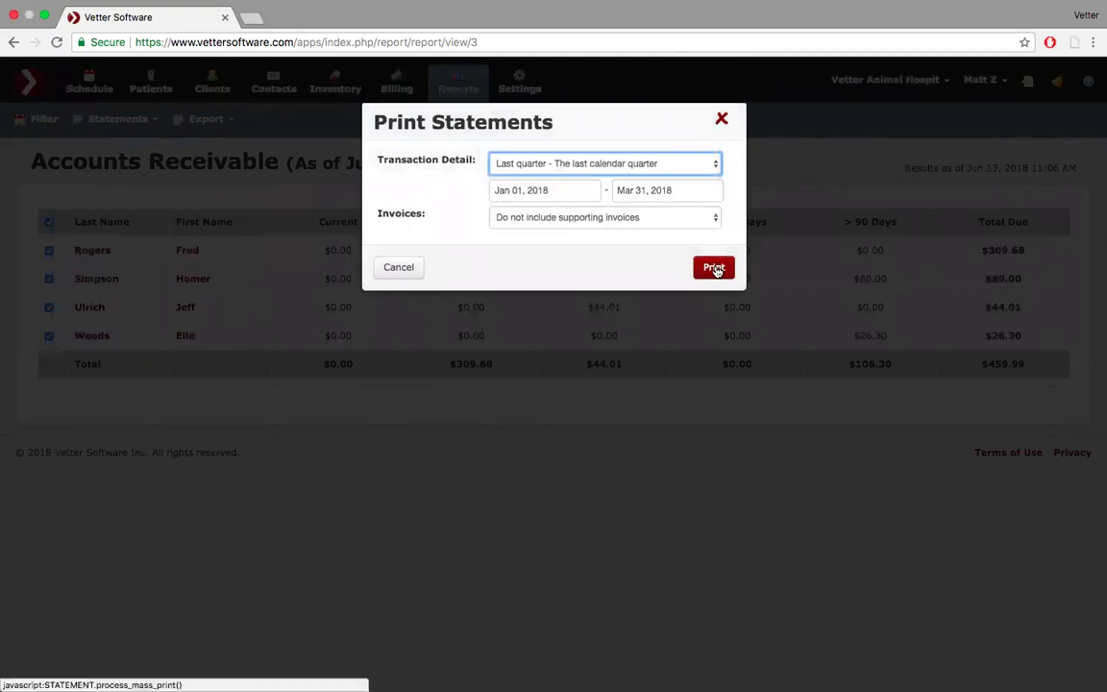
pyautogui.click(712, 217)
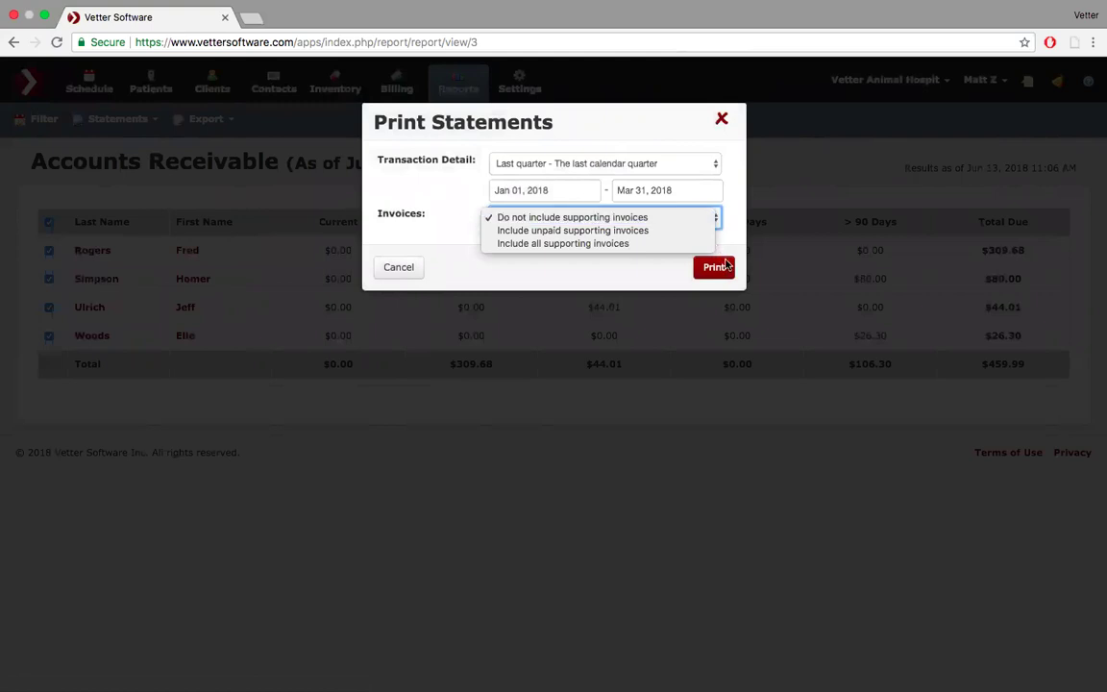
pyautogui.click(717, 249)
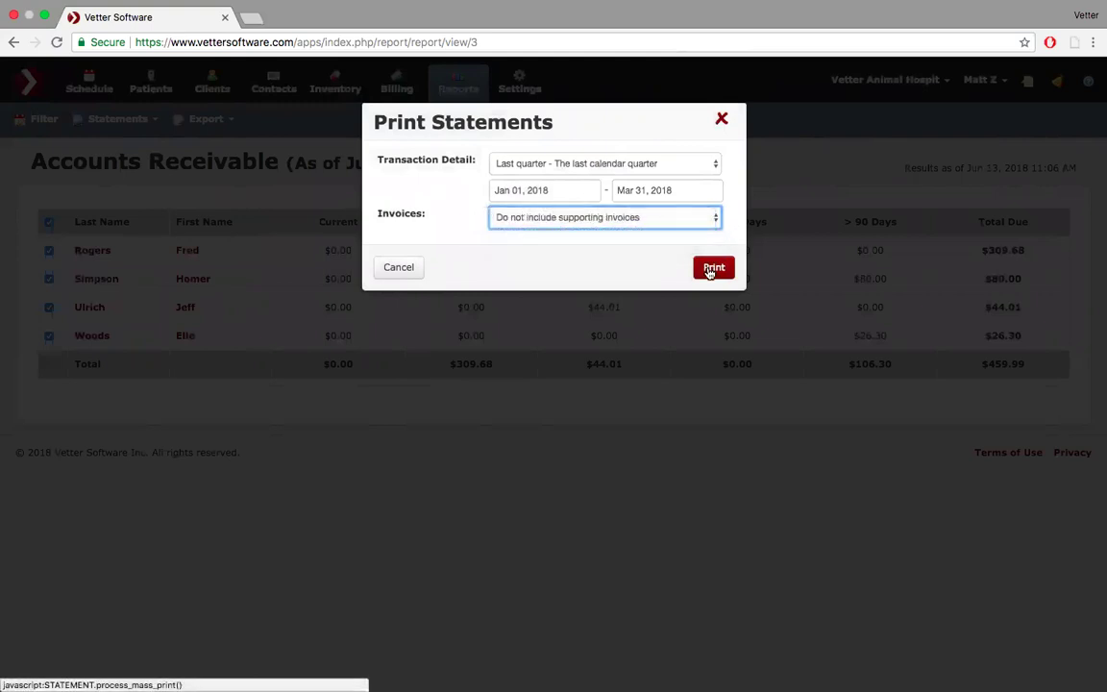
pyautogui.click(712, 270)
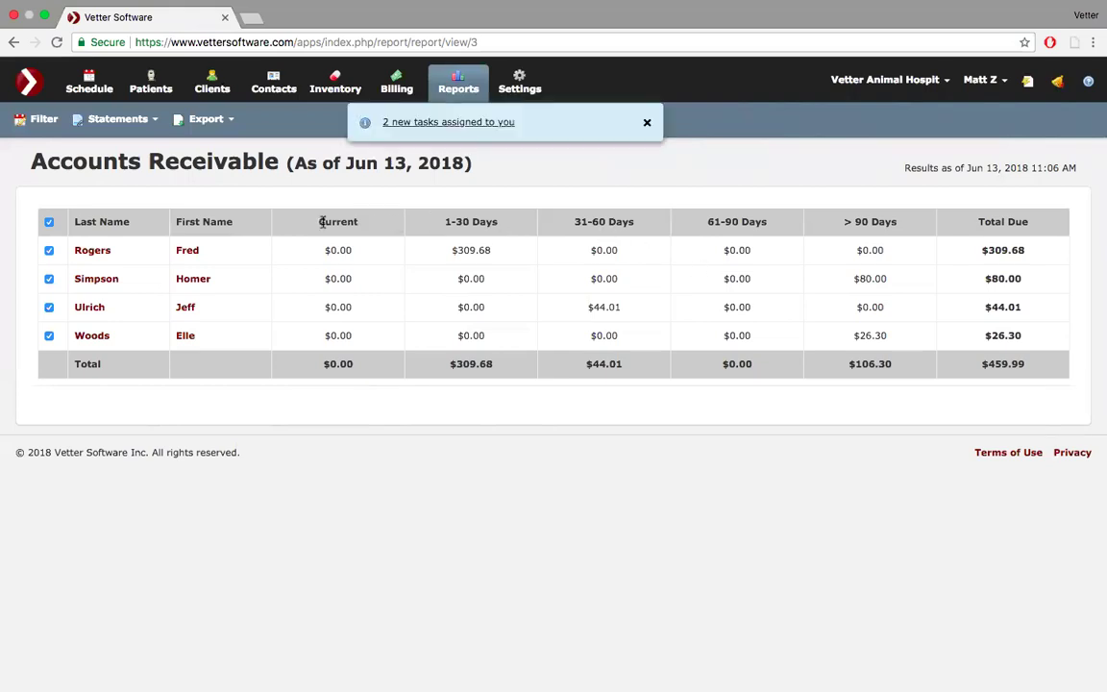
# Open the account statements PDF from the newly assigned task and look through the clients' statements.
pyautogui.click(478, 123)
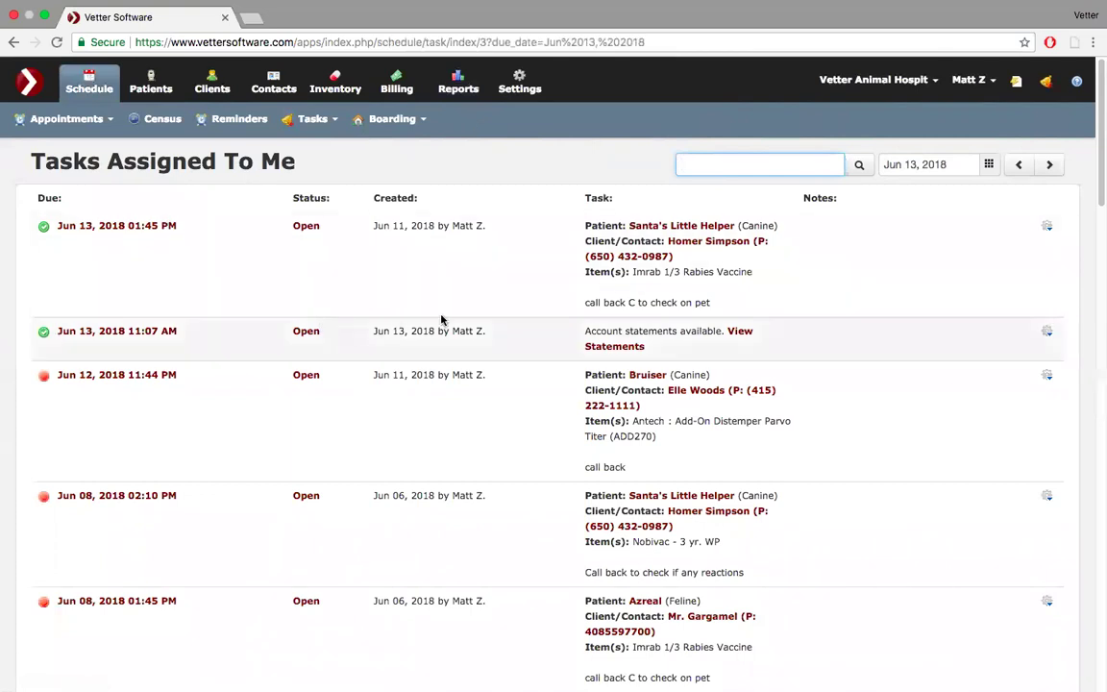
pyautogui.click(745, 331)
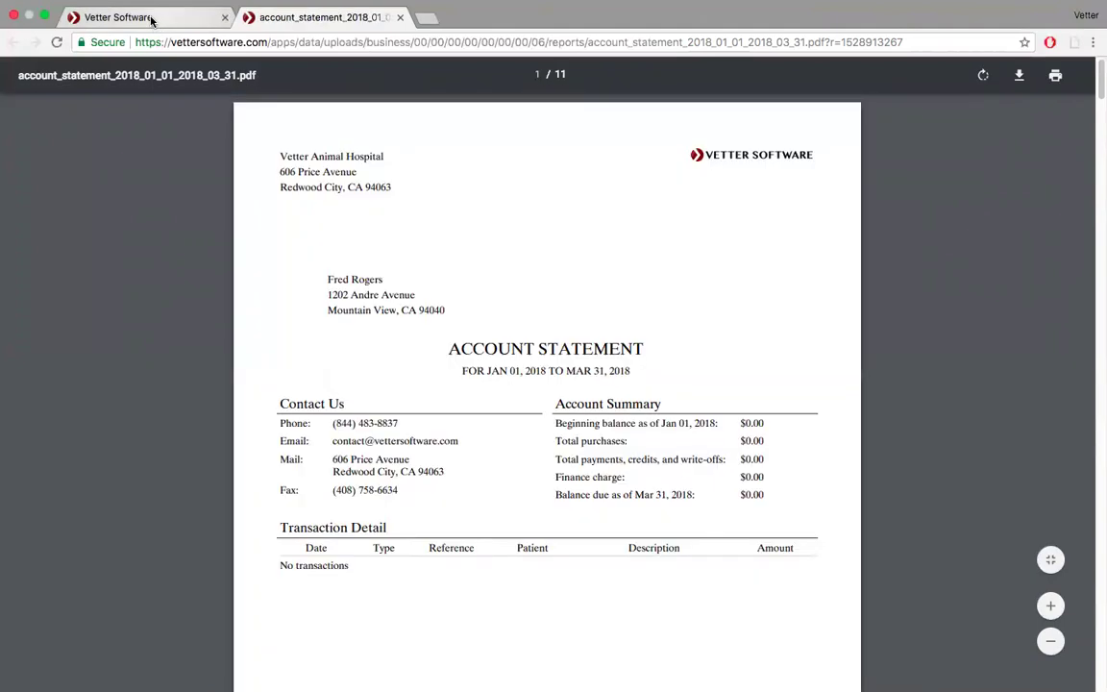
pyautogui.scroll(-1, 437, 317)
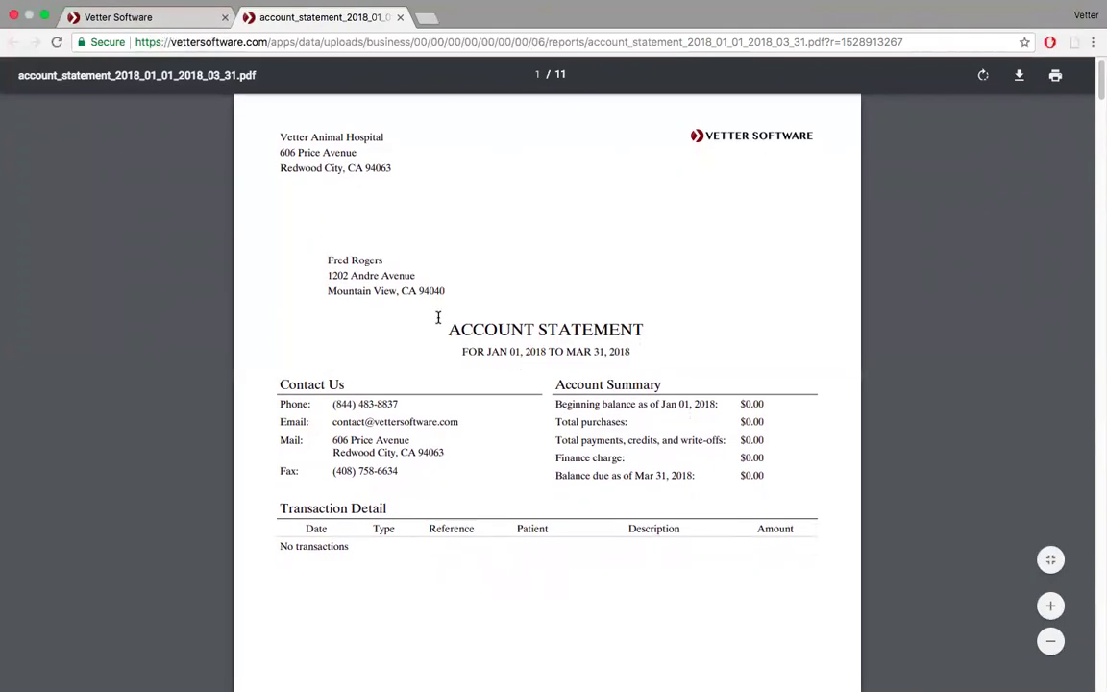
pyautogui.scroll(-5, 437, 318)
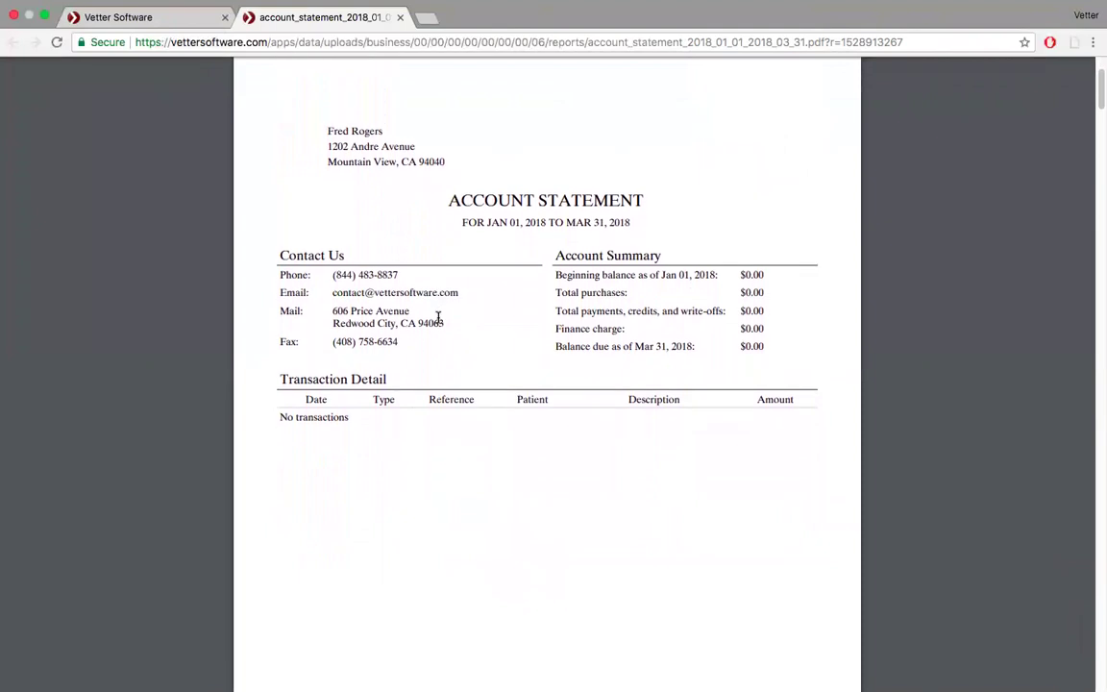
pyautogui.scroll(5, 437, 317)
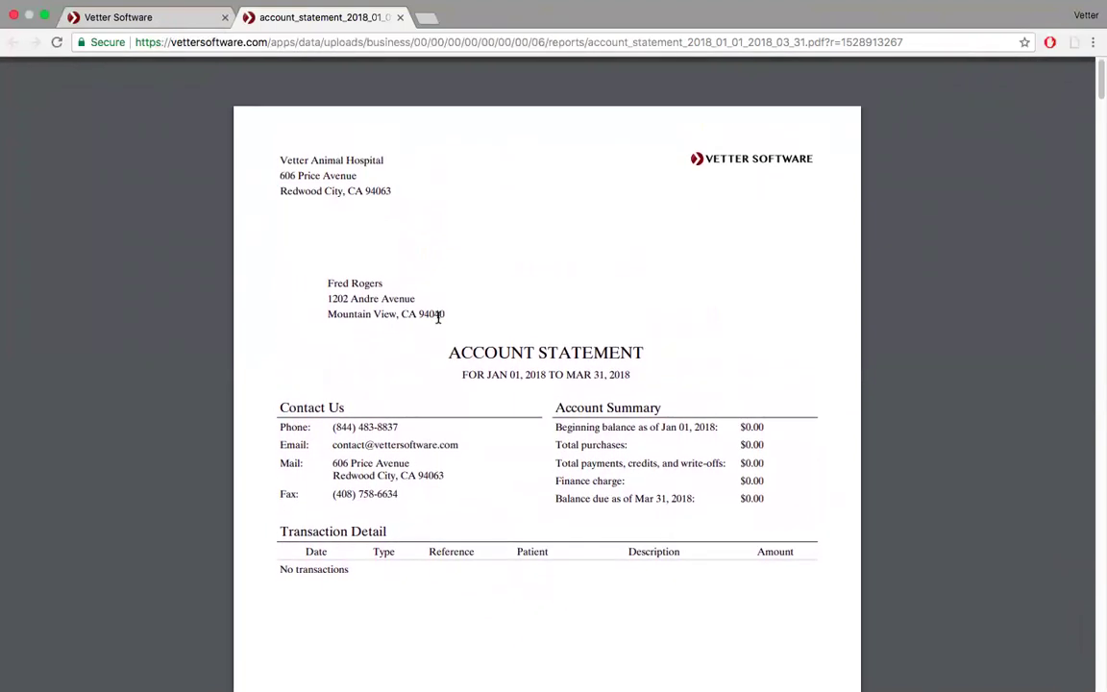
pyautogui.scroll(-20, 437, 317)
pyautogui.scroll(-7, 437, 317)
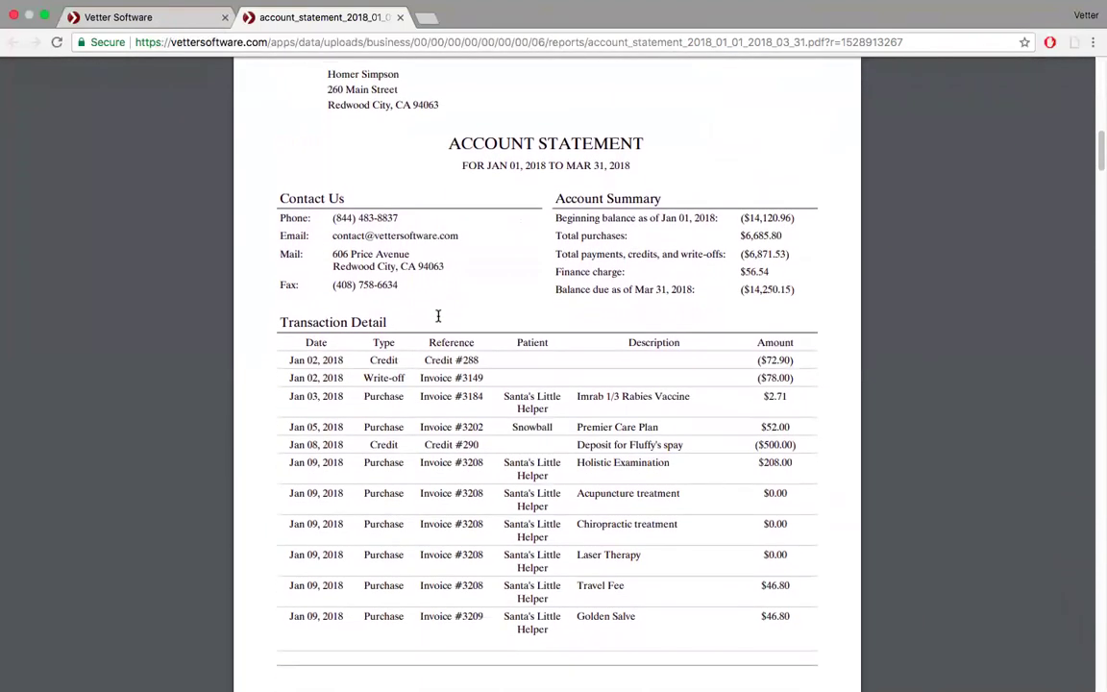
pyautogui.scroll(-4, 437, 317)
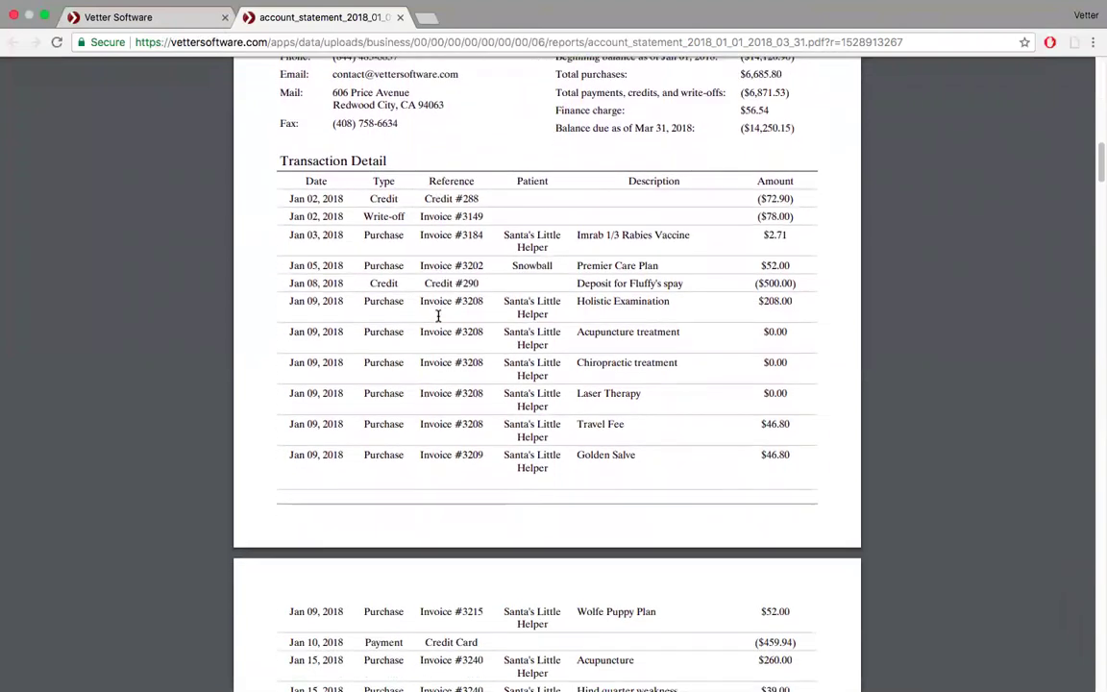
pyautogui.scroll(-20, 437, 315)
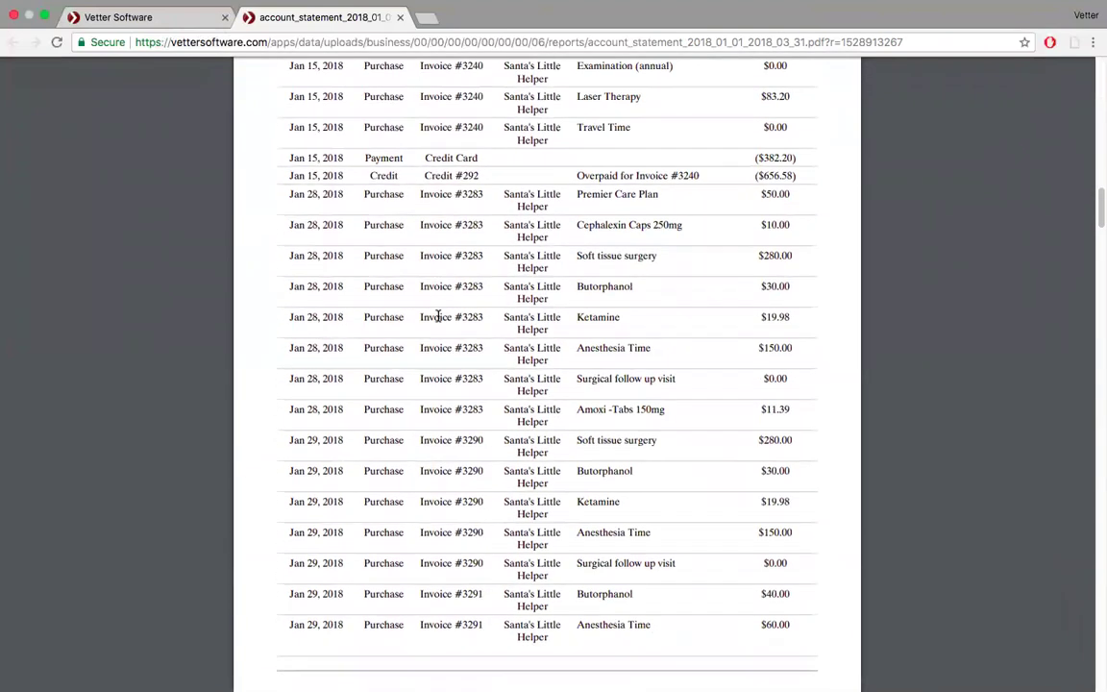
# Return to the Accounts Receivable report through the recently viewed items and look over the clients' total due amounts.
pyautogui.click(144, 17)
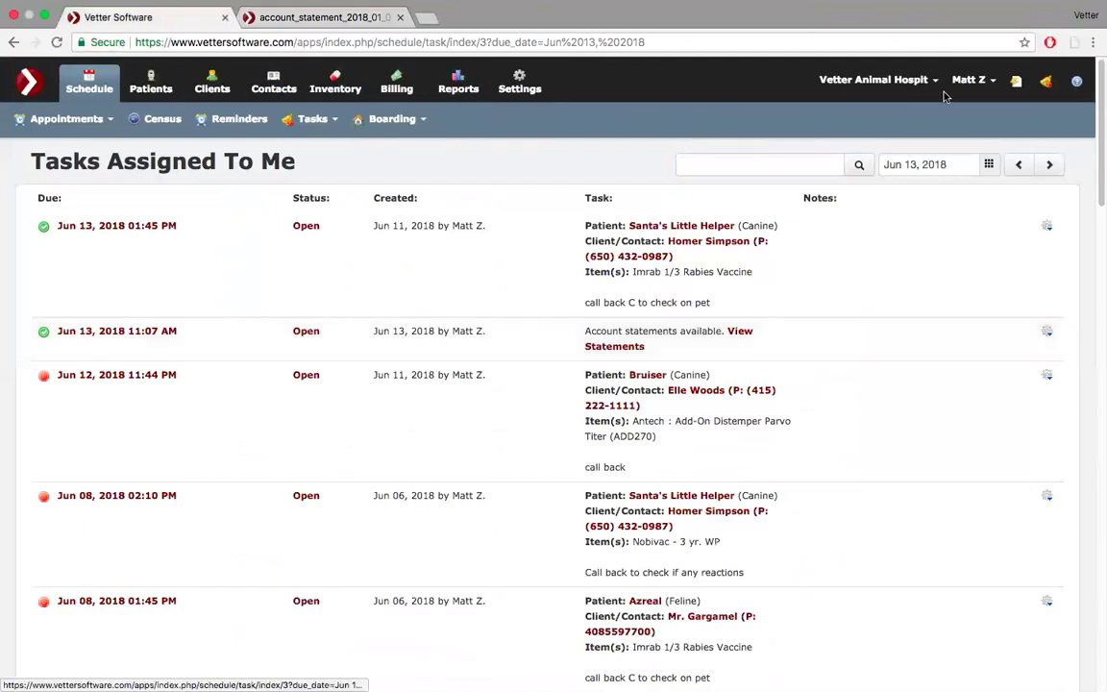
pyautogui.click(1017, 84)
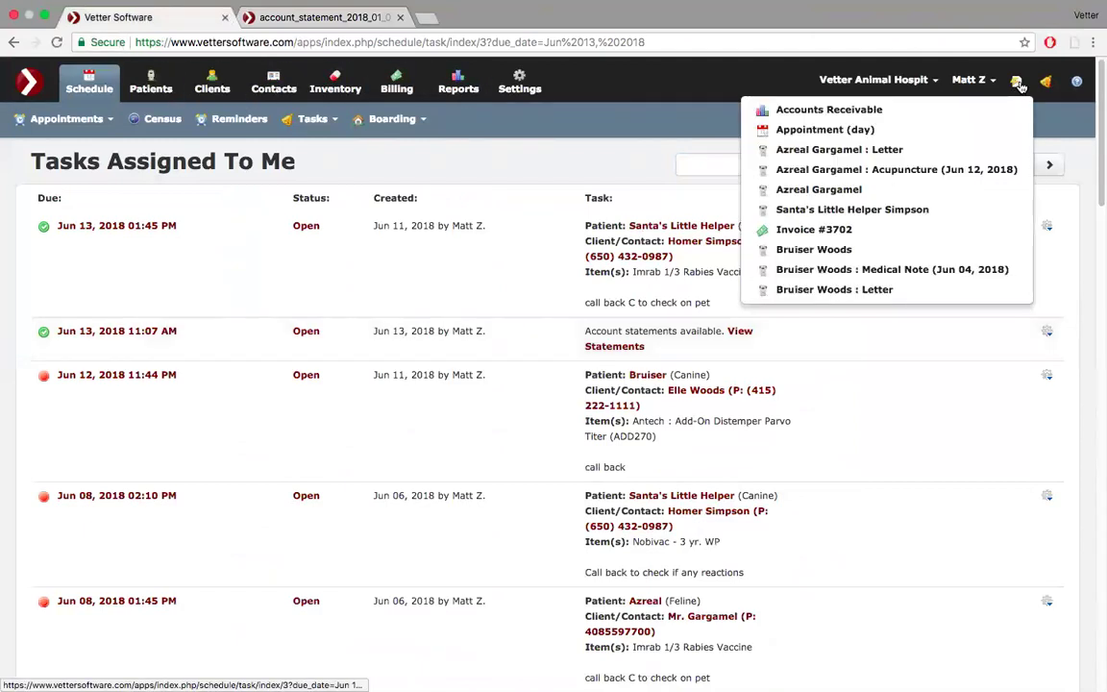
pyautogui.click(938, 113)
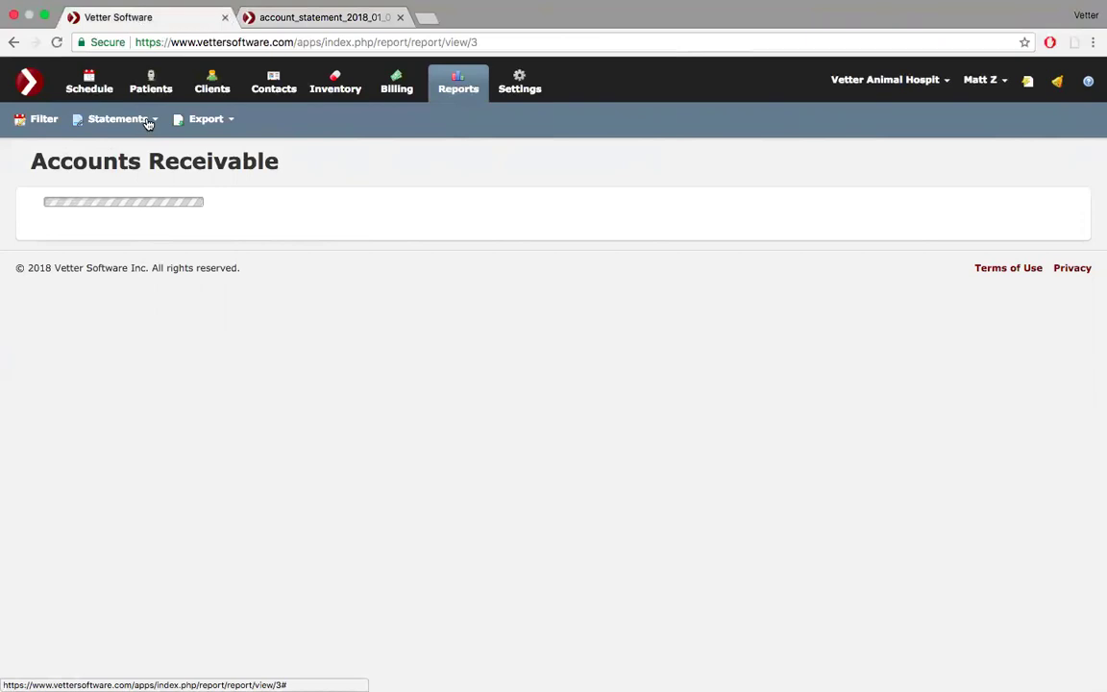
pyautogui.scroll(-3, 176, 346)
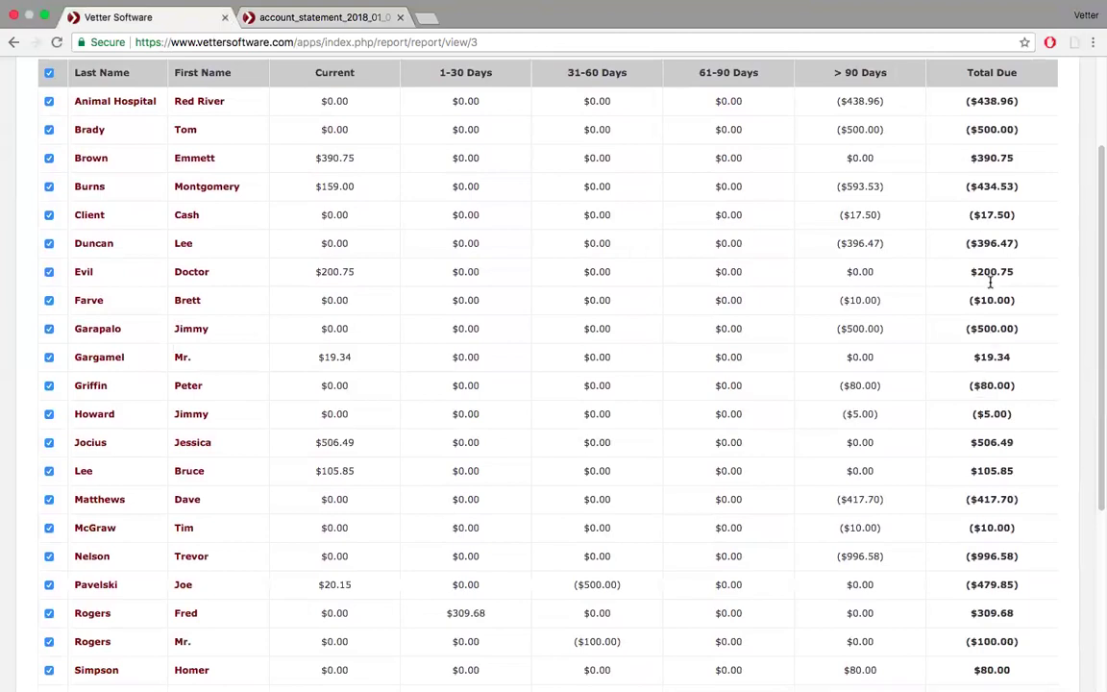
pyautogui.scroll(-4, 980, 471)
pyautogui.scroll(-2, 974, 493)
pyautogui.scroll(3, 974, 493)
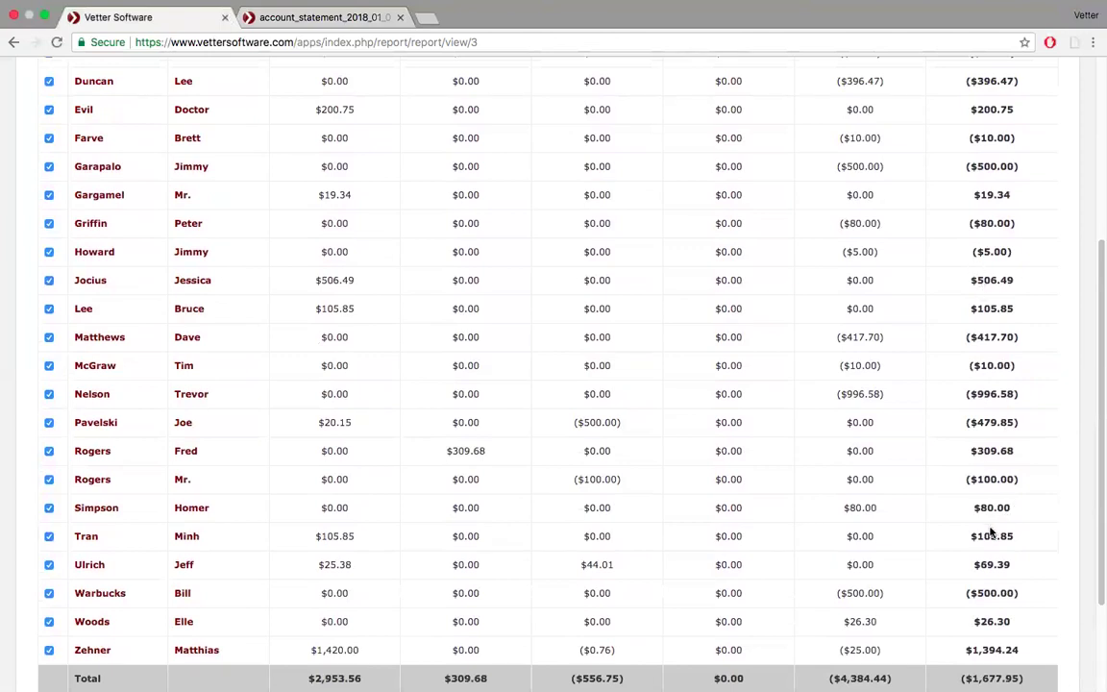
pyautogui.scroll(7, 992, 532)
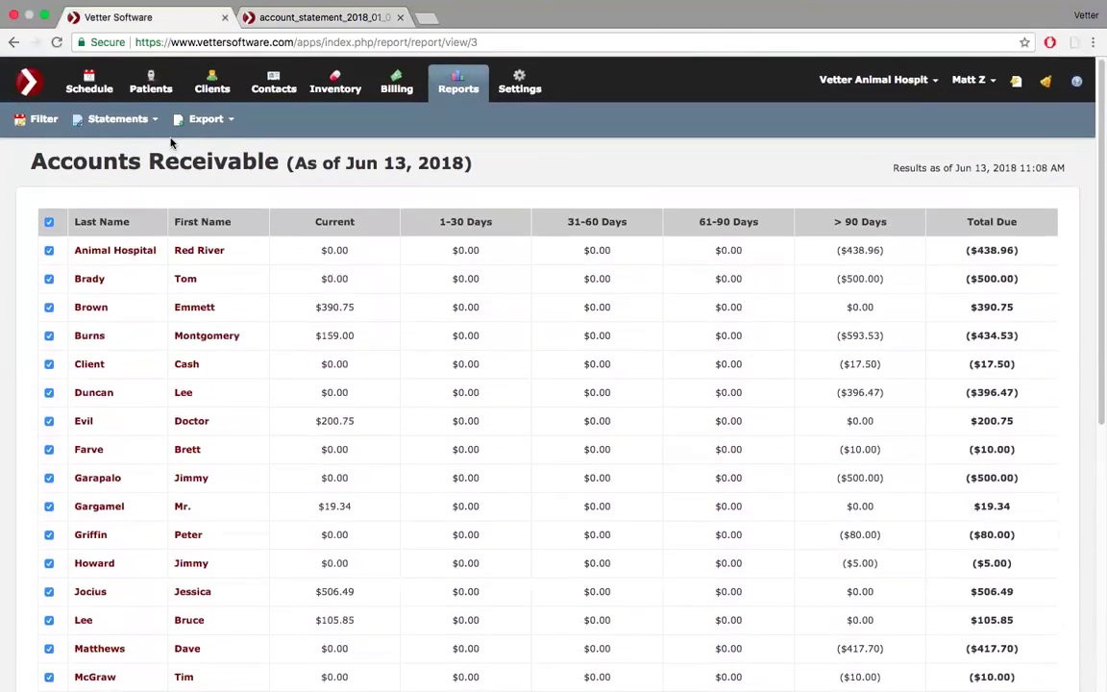
# Clear the selection of all clients and select only the first four clients in the report.
pyautogui.click(146, 123)
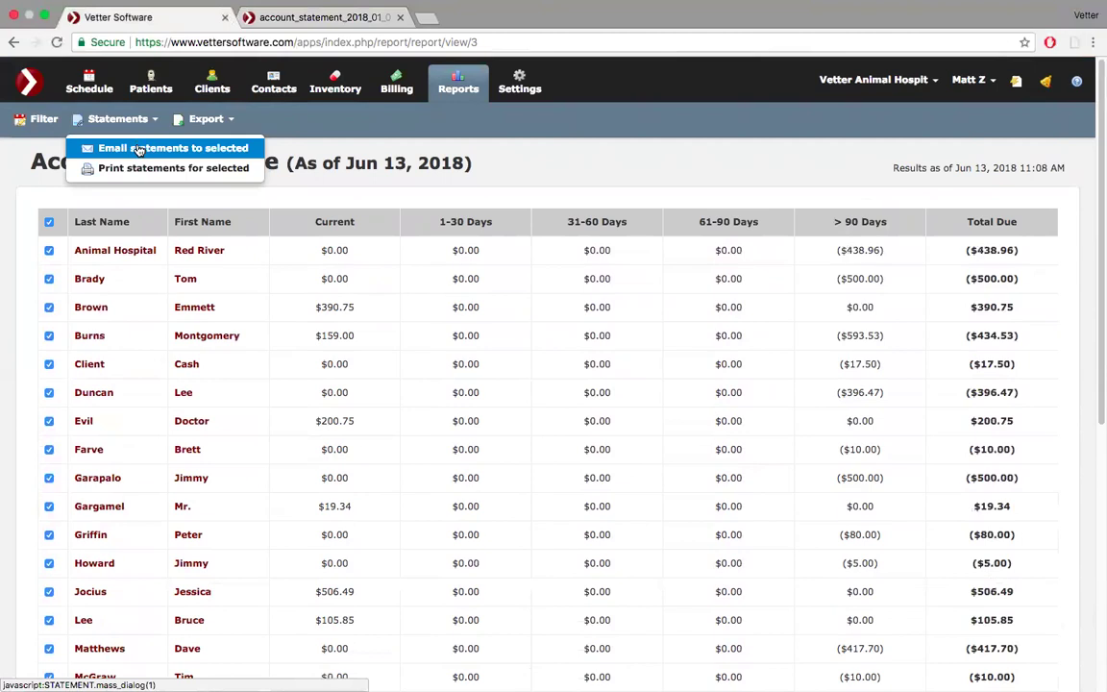
pyautogui.click(49, 222)
pyautogui.click(49, 251)
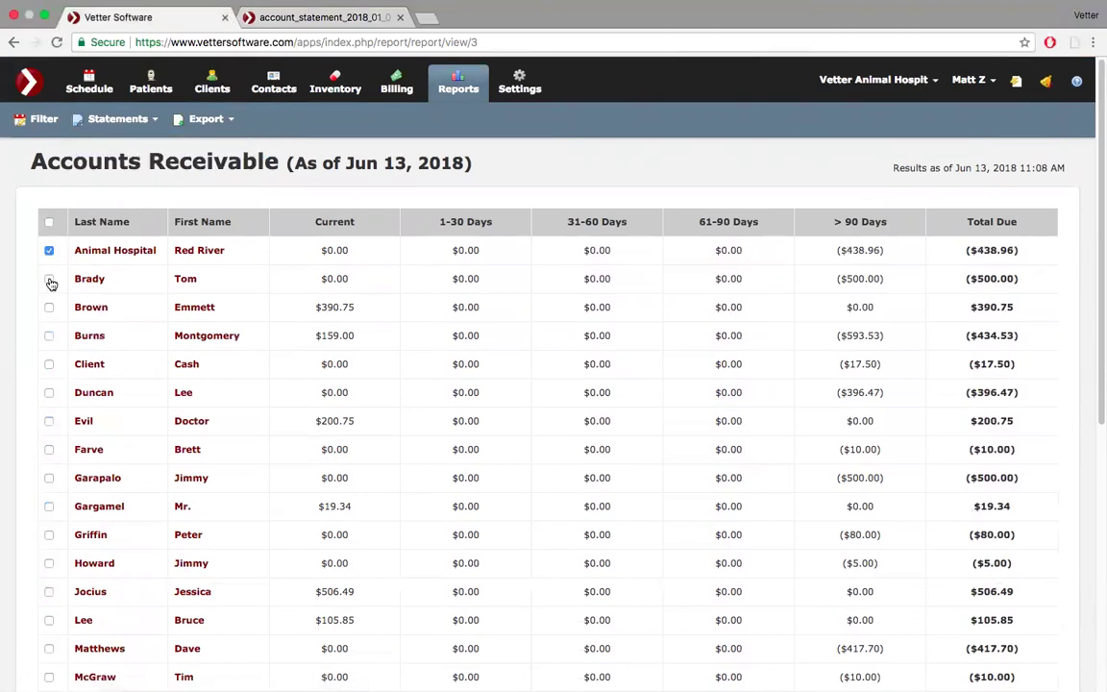
pyautogui.click(49, 279)
pyautogui.click(49, 308)
pyautogui.click(49, 335)
# View the statement options for the selected clients and the export options for the report.
pyautogui.click(150, 126)
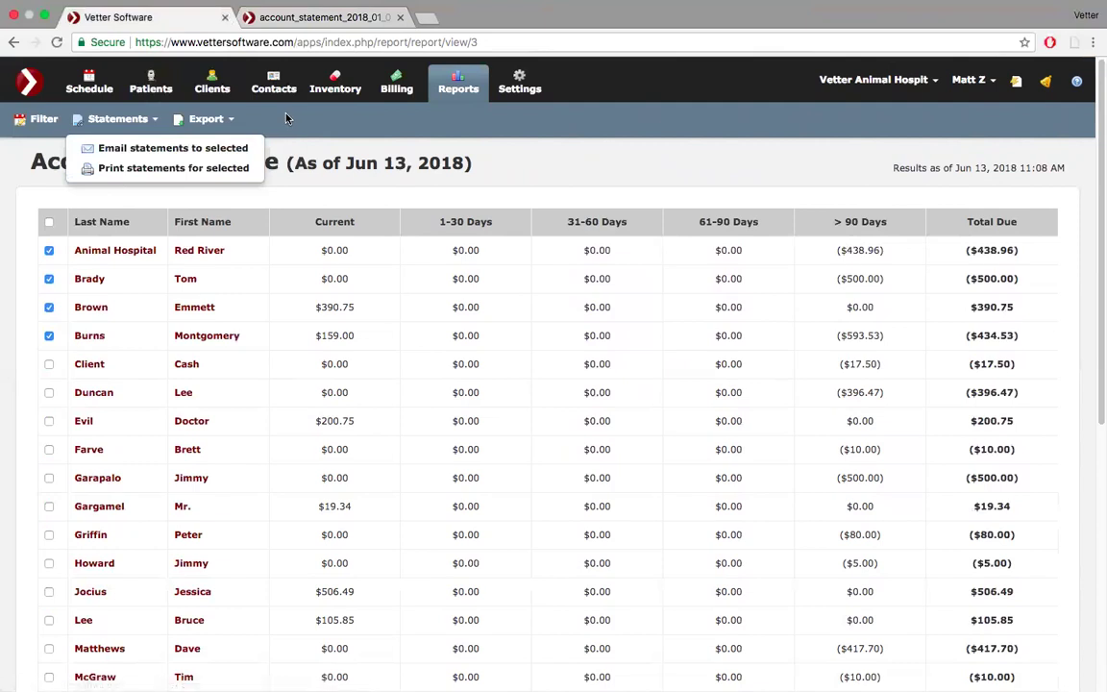
pyautogui.click(231, 121)
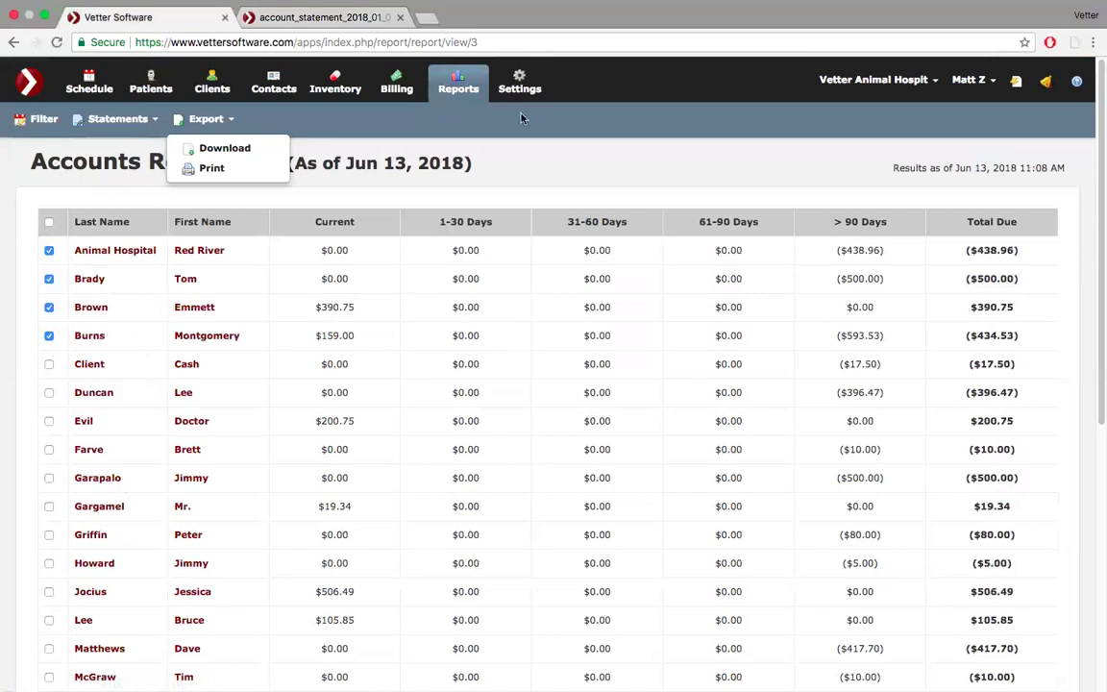
# Open the recently viewed patient Santa's Little Helper, go to the primary owner's client record and dismiss its attention alert.
pyautogui.click(1020, 84)
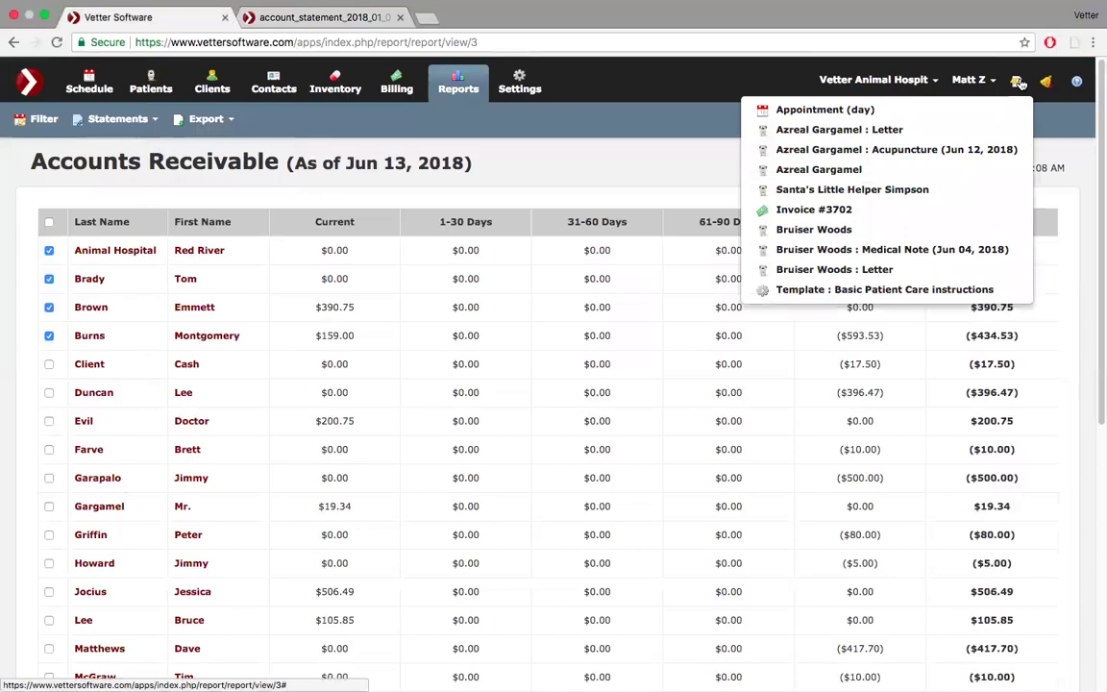
pyautogui.click(809, 191)
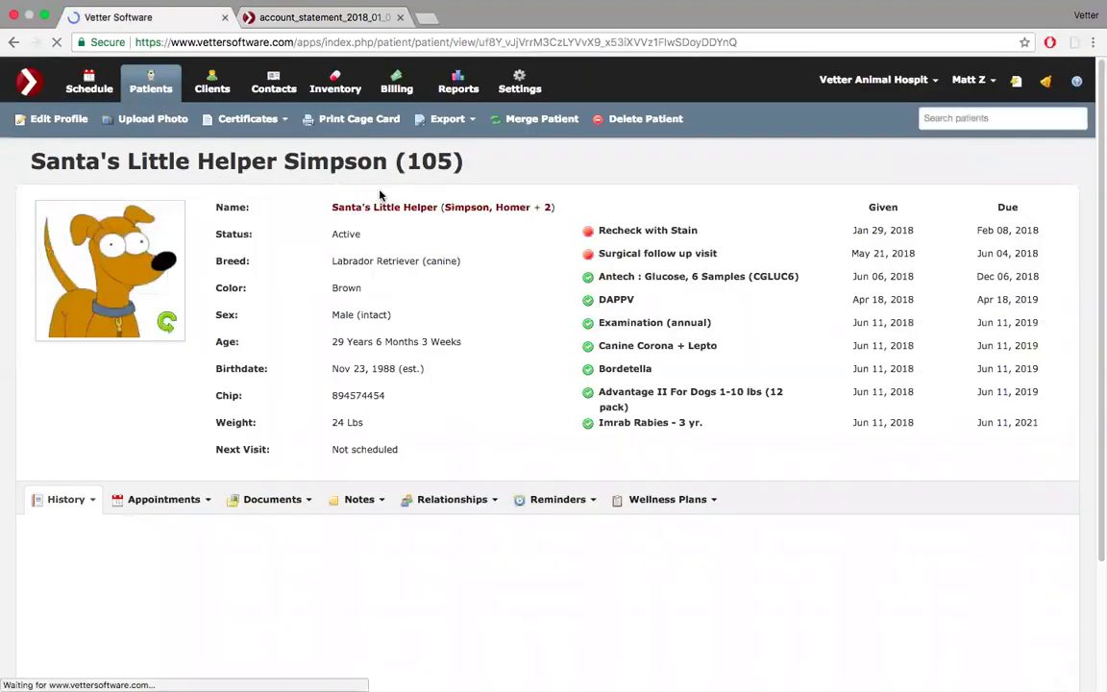
pyautogui.click(467, 213)
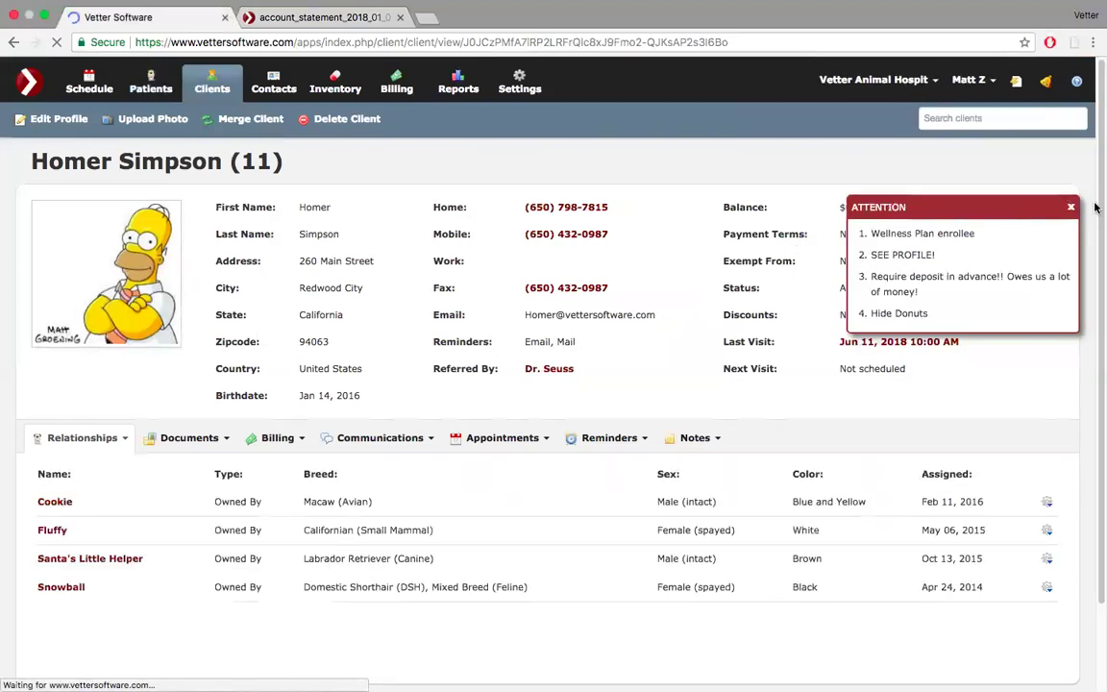
pyautogui.click(1072, 207)
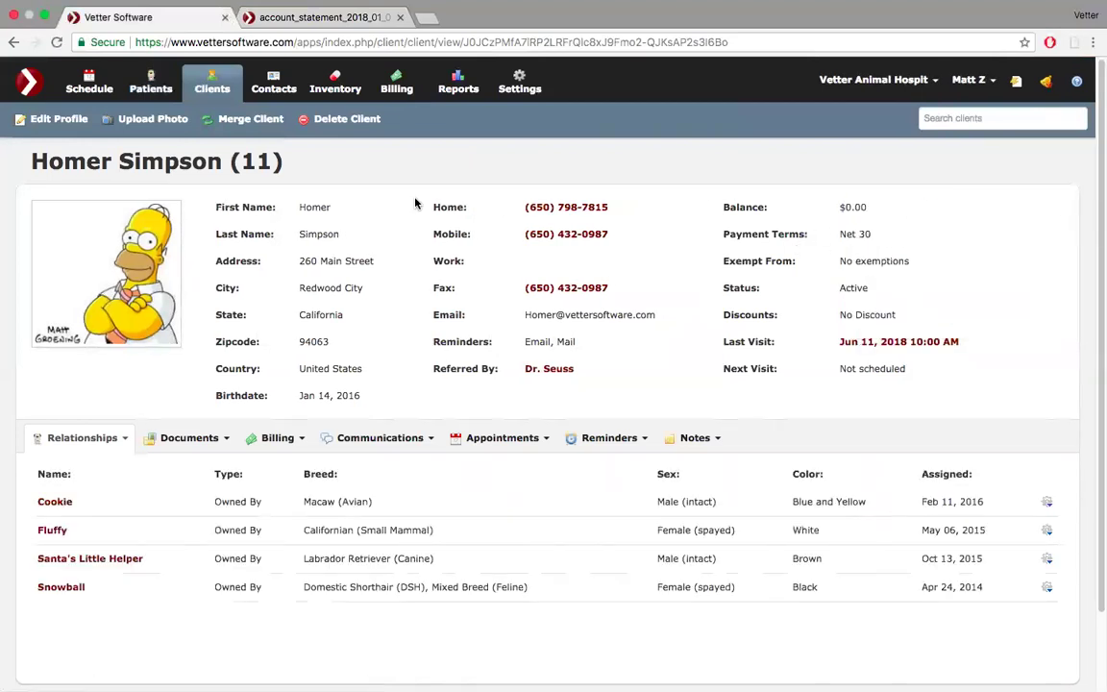
# Open the client's profile for editing and look at the available Exempt From options, including Statements, without choosing one.
pyautogui.click(44, 124)
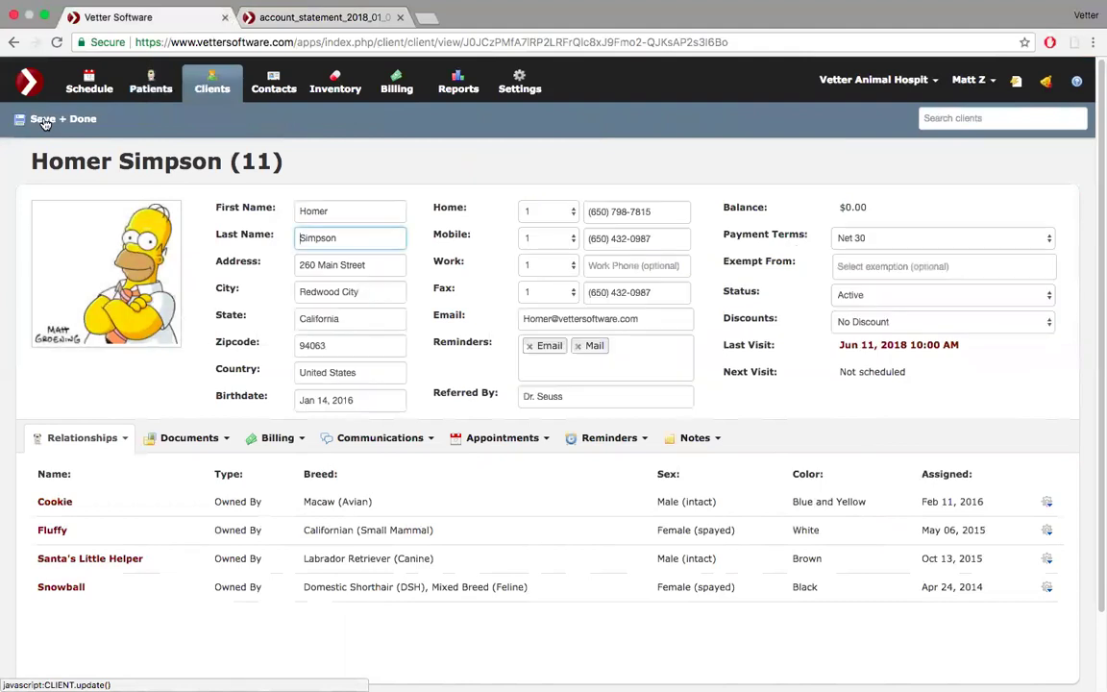
pyautogui.click(842, 264)
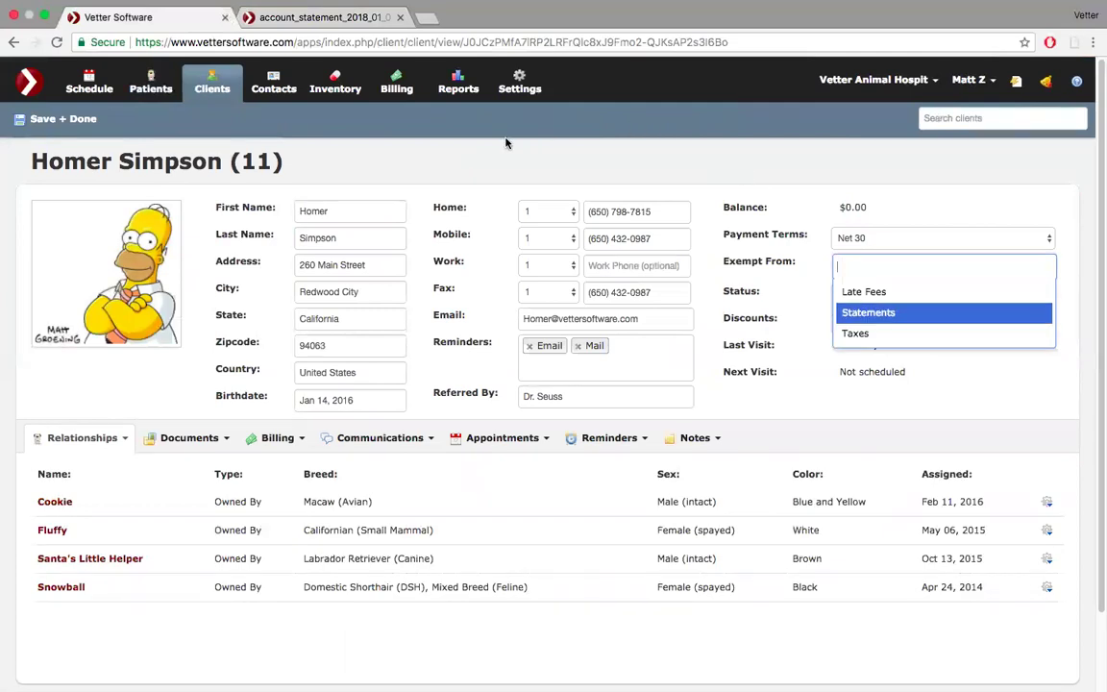
pyautogui.click(459, 82)
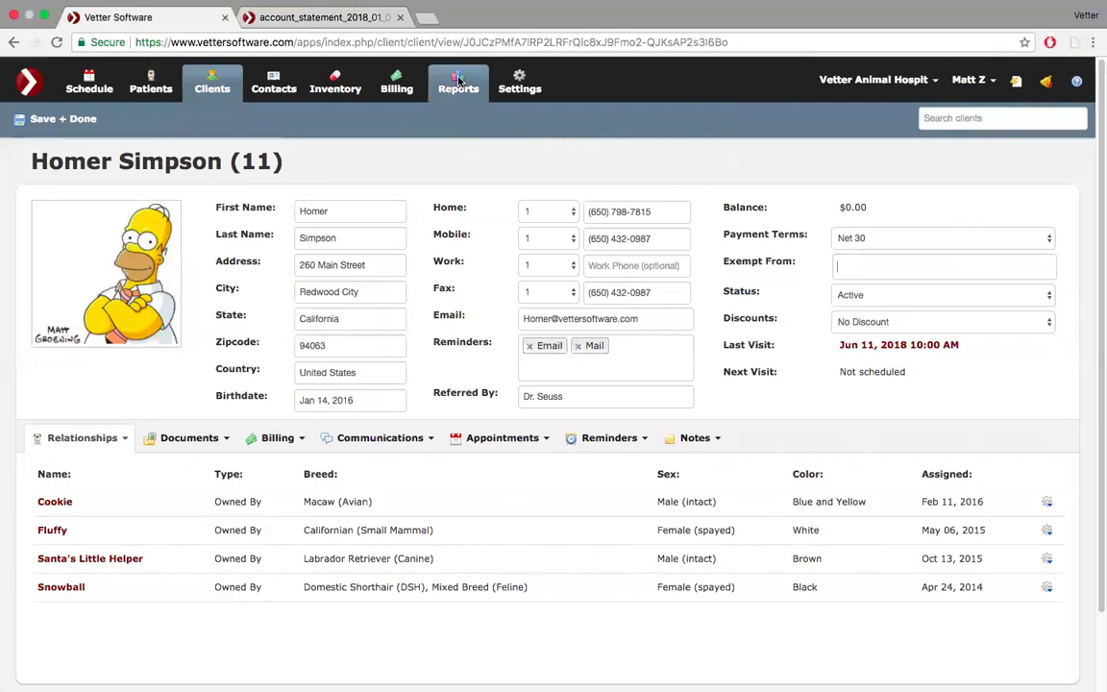
# Return to the recently viewed Accounts Receivable report and filter it as of Jun 01, 2018.
pyautogui.click(1015, 83)
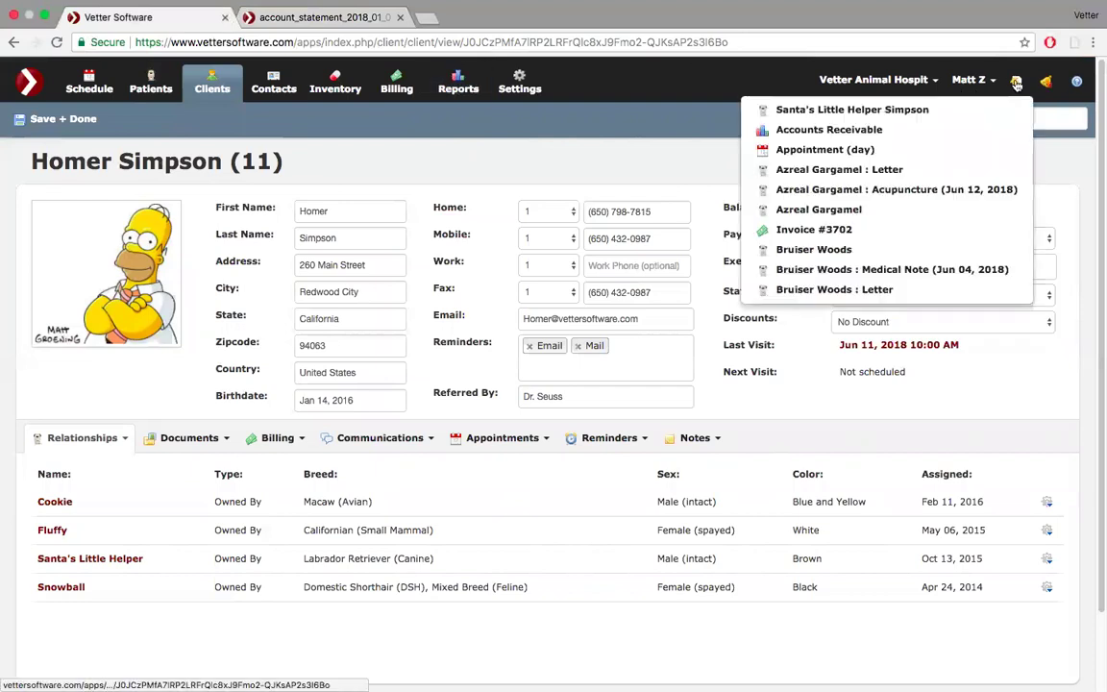
pyautogui.click(909, 129)
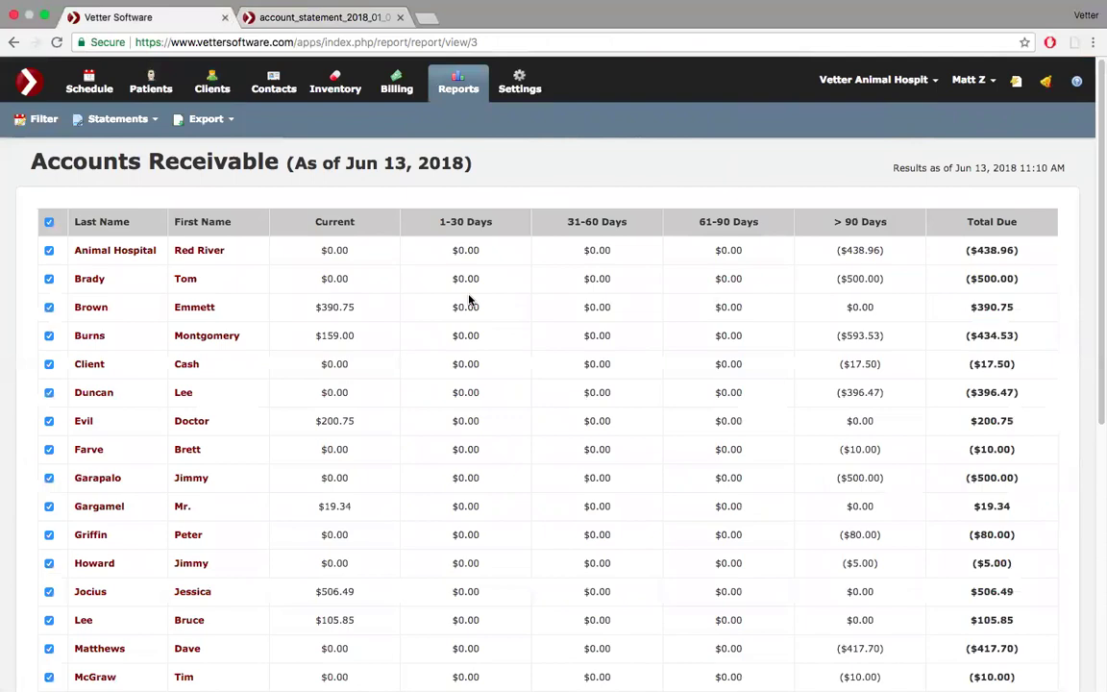
pyautogui.click(40, 121)
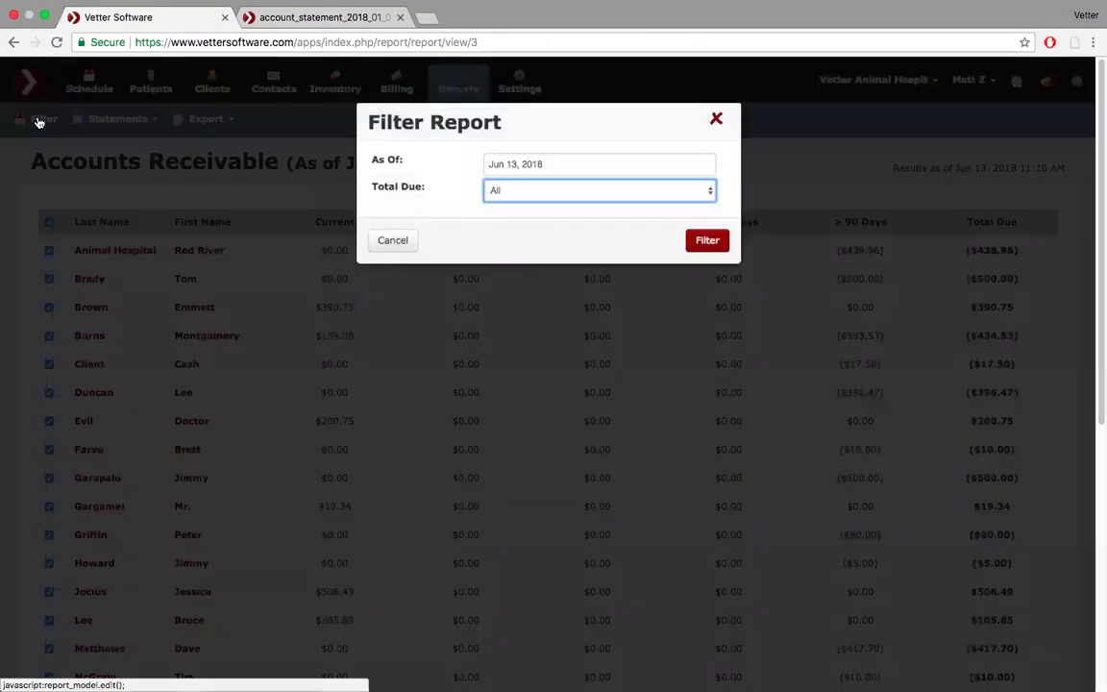
pyautogui.click(610, 165)
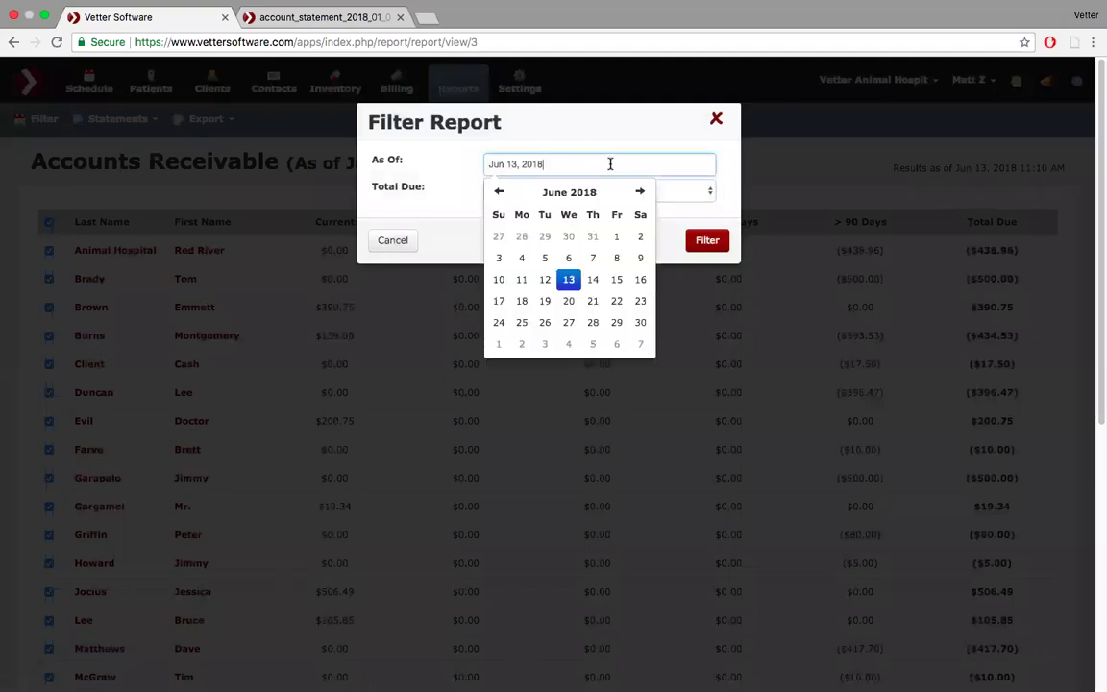
pyautogui.click(617, 237)
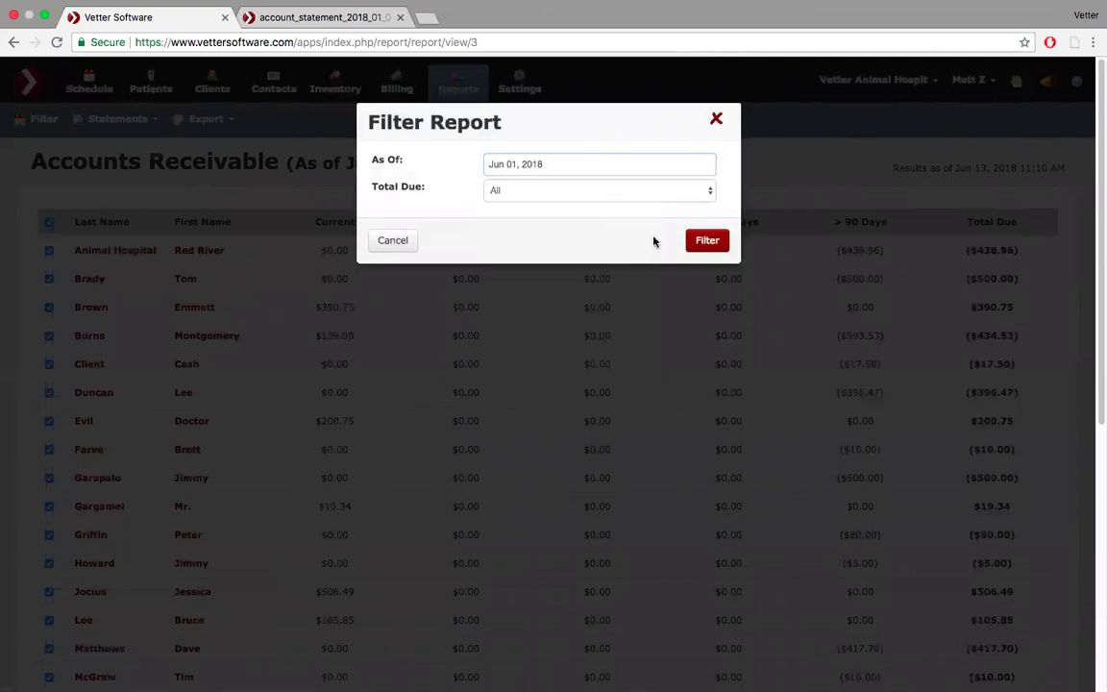
pyautogui.click(707, 241)
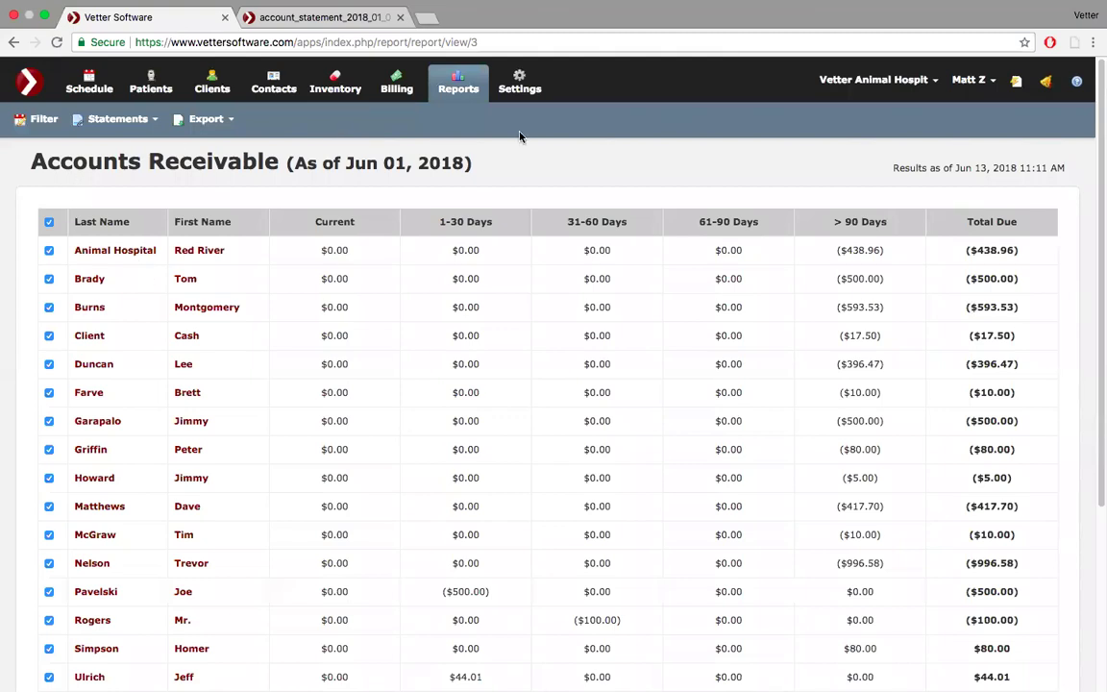
# View the report's Total Due filter thresholds without applying any, and look at the statement options for the selected clients.
pyautogui.click(39, 119)
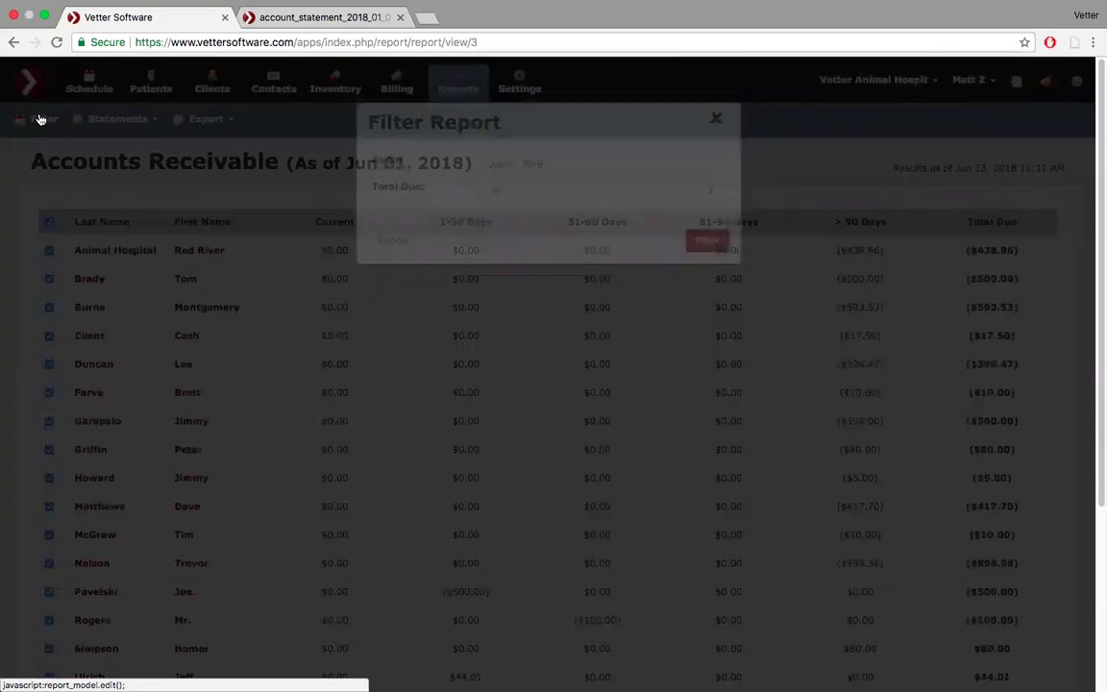
pyautogui.click(709, 193)
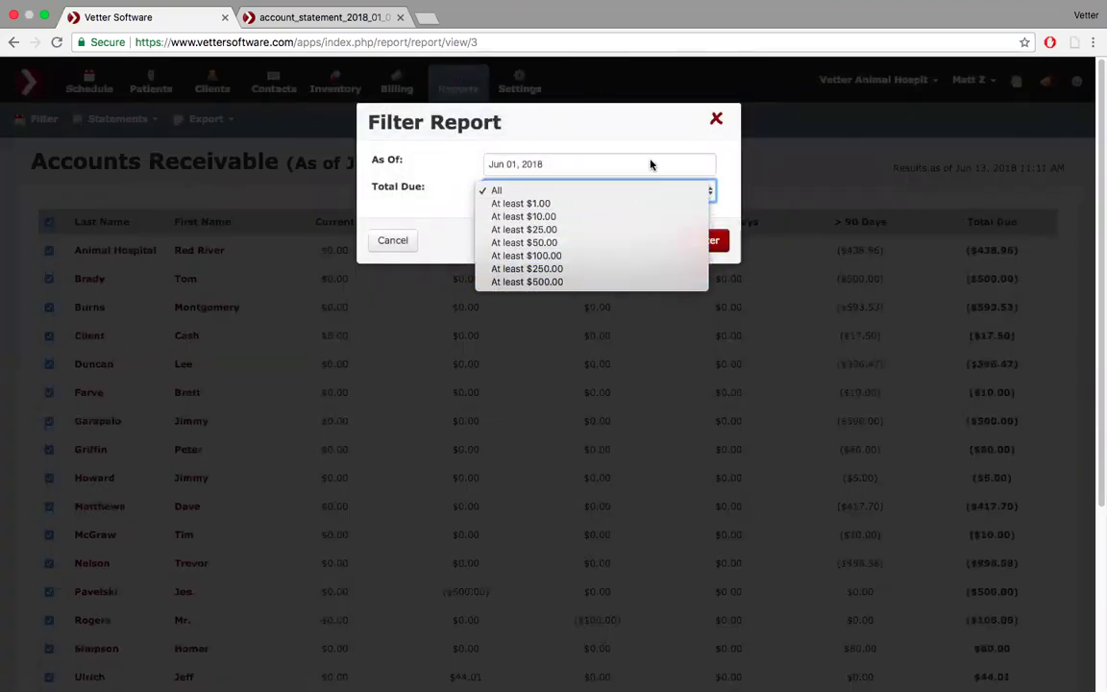
pyautogui.click(415, 239)
pyautogui.click(391, 245)
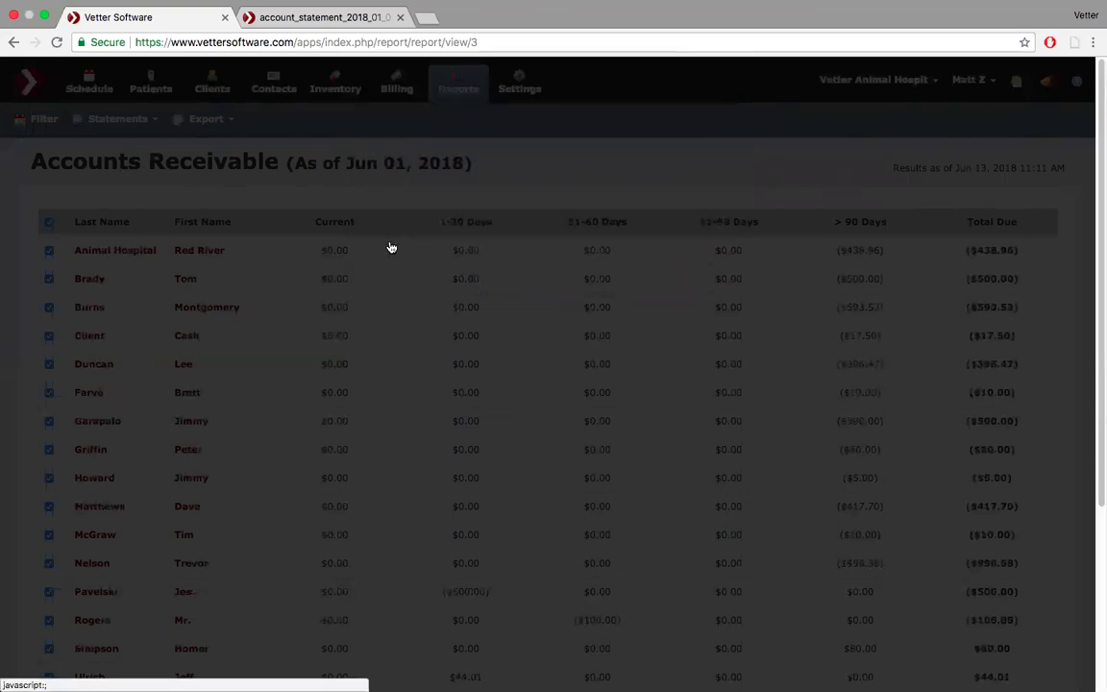
pyautogui.click(149, 120)
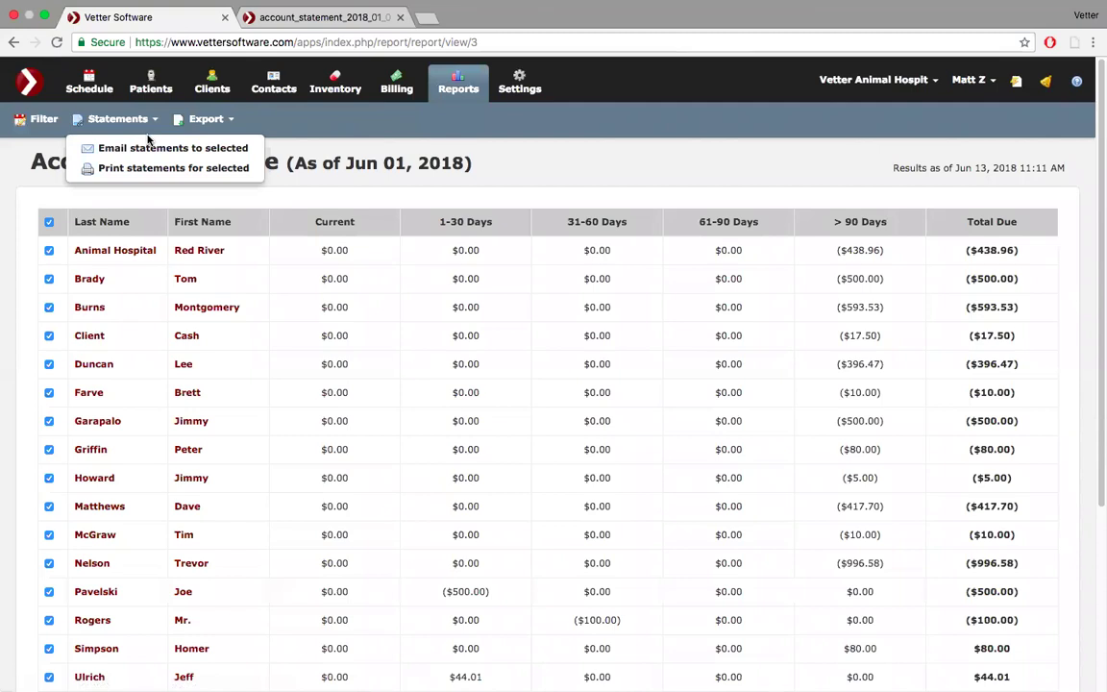
pyautogui.click(317, 115)
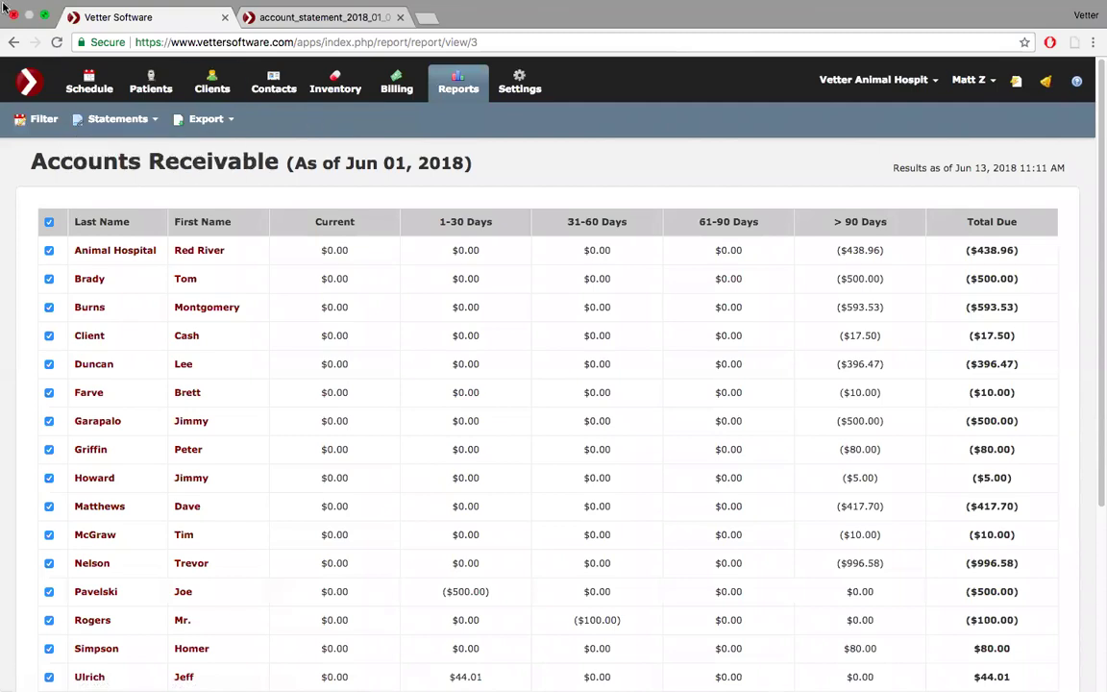
pyautogui.moveTo(5, 8)
pyautogui.click(42, 28)
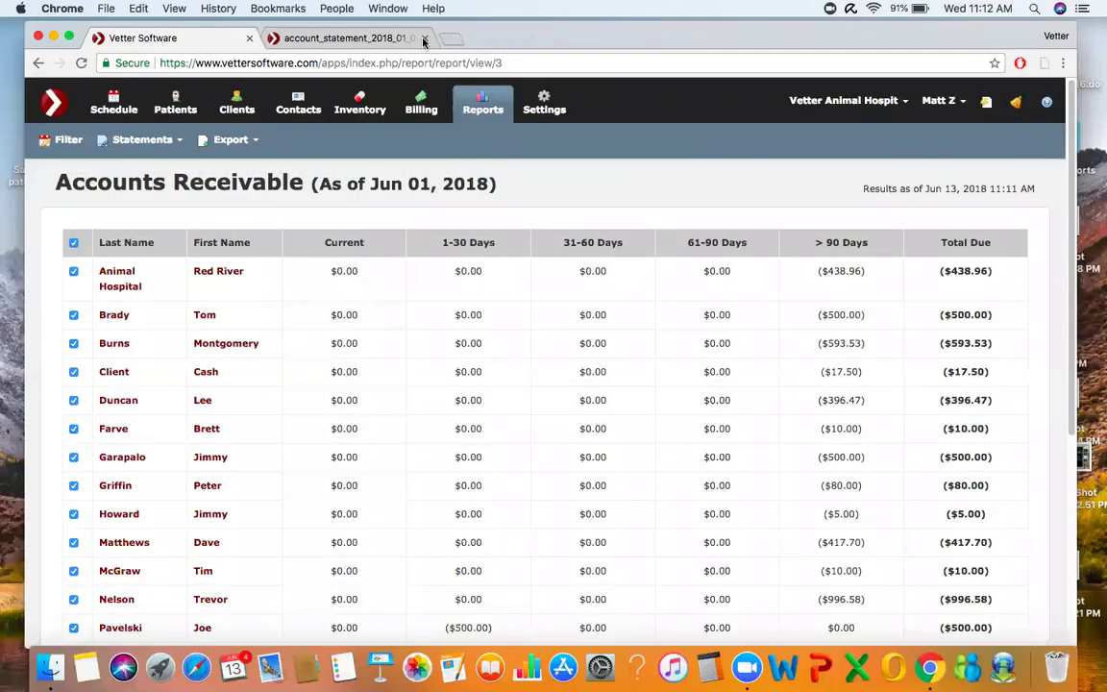
pyautogui.click(69, 39)
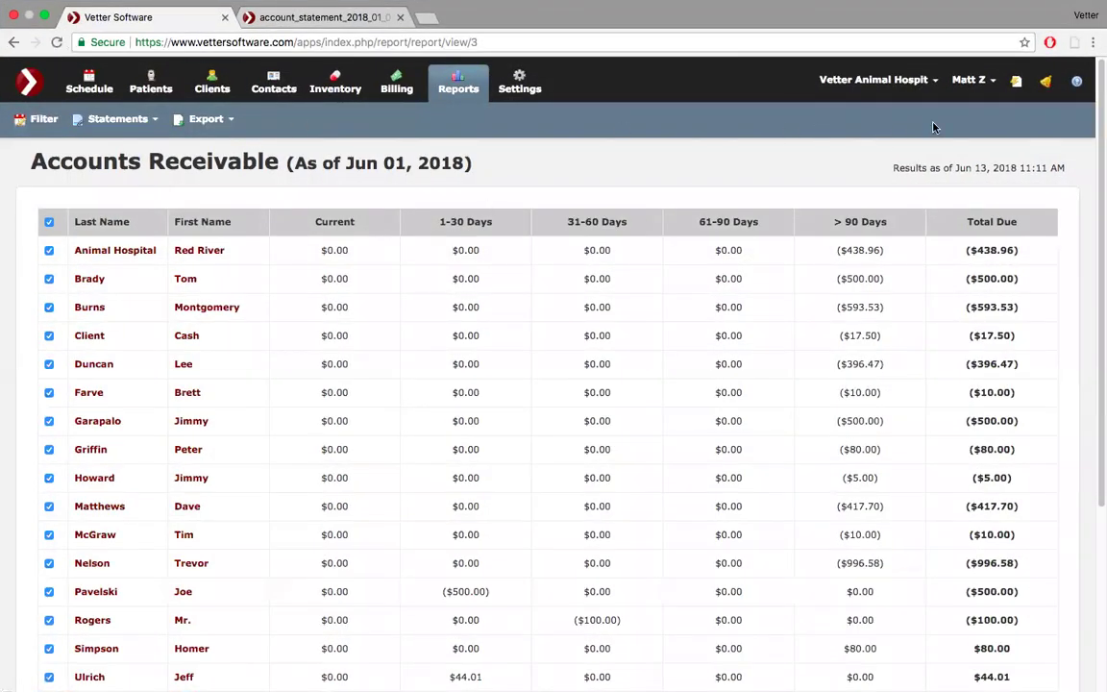
# Open the recently viewed patient Santa's Little Helper and bring up the patient's history records.
pyautogui.click(1016, 83)
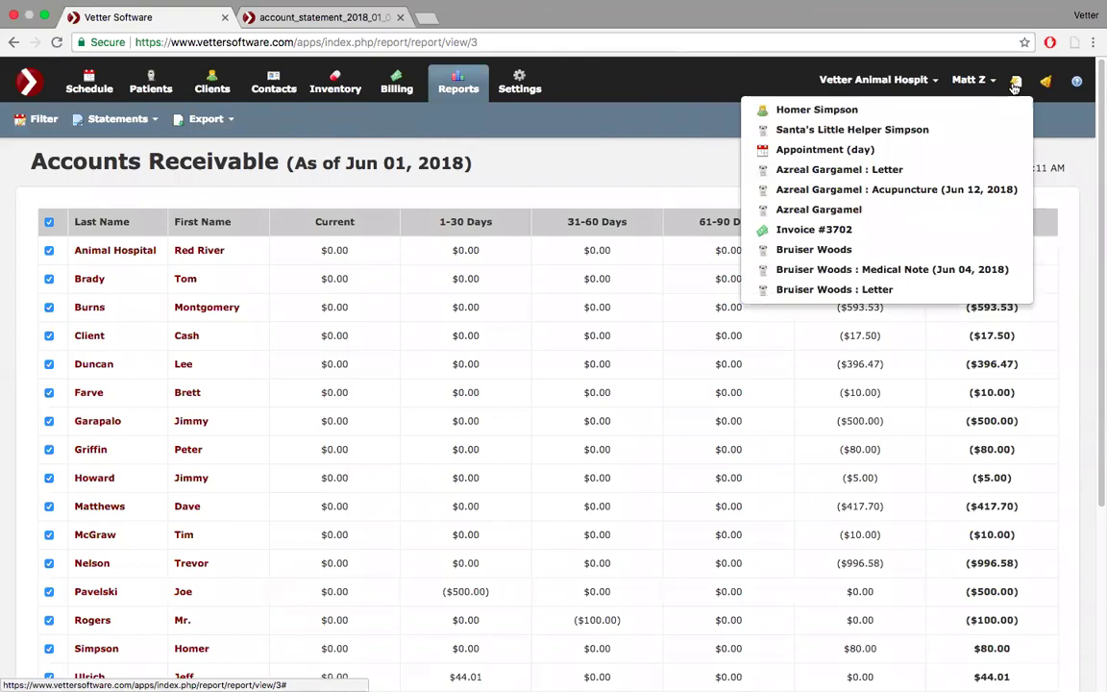
pyautogui.click(914, 134)
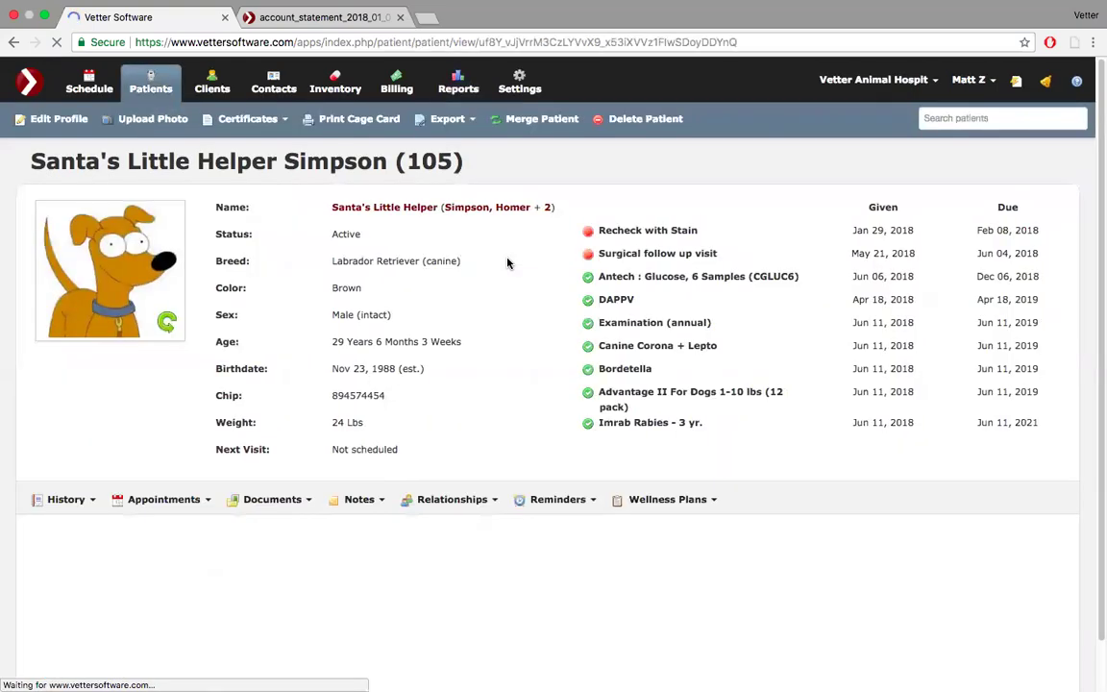
pyautogui.scroll(-1, 256, 282)
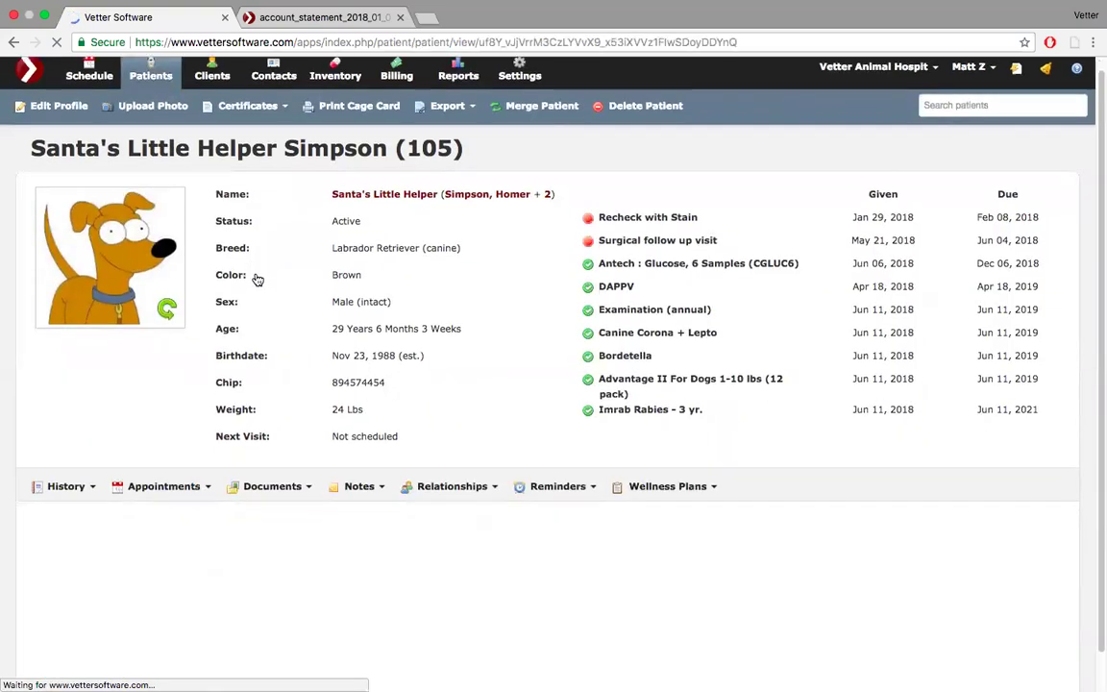
pyautogui.scroll(-3, 256, 279)
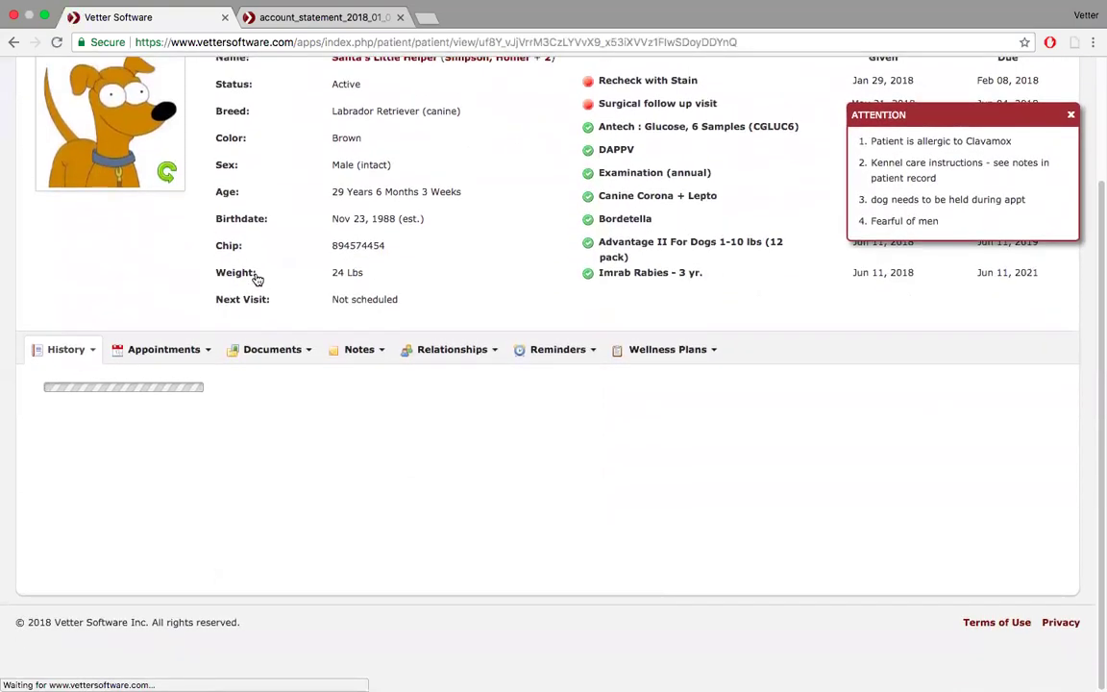
pyautogui.scroll(-2, 234, 277)
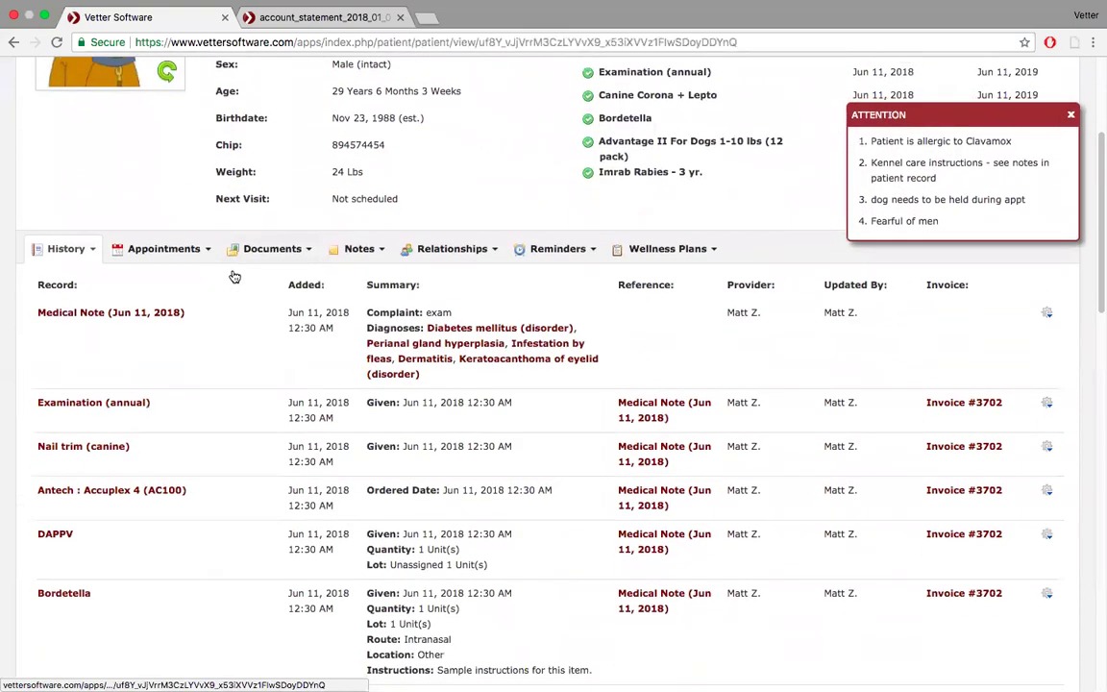
# View the dosage calculator in a new medical record for Cephalexin Caps 250mg and discard the record.
pyautogui.click(91, 253)
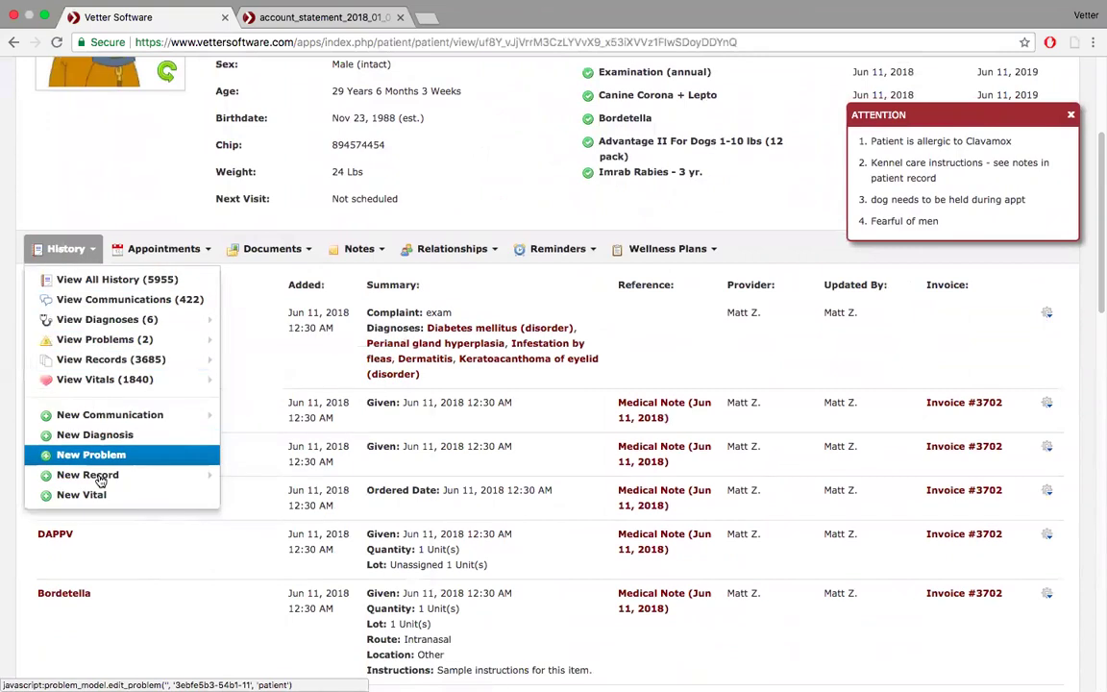
pyautogui.moveTo(96, 475)
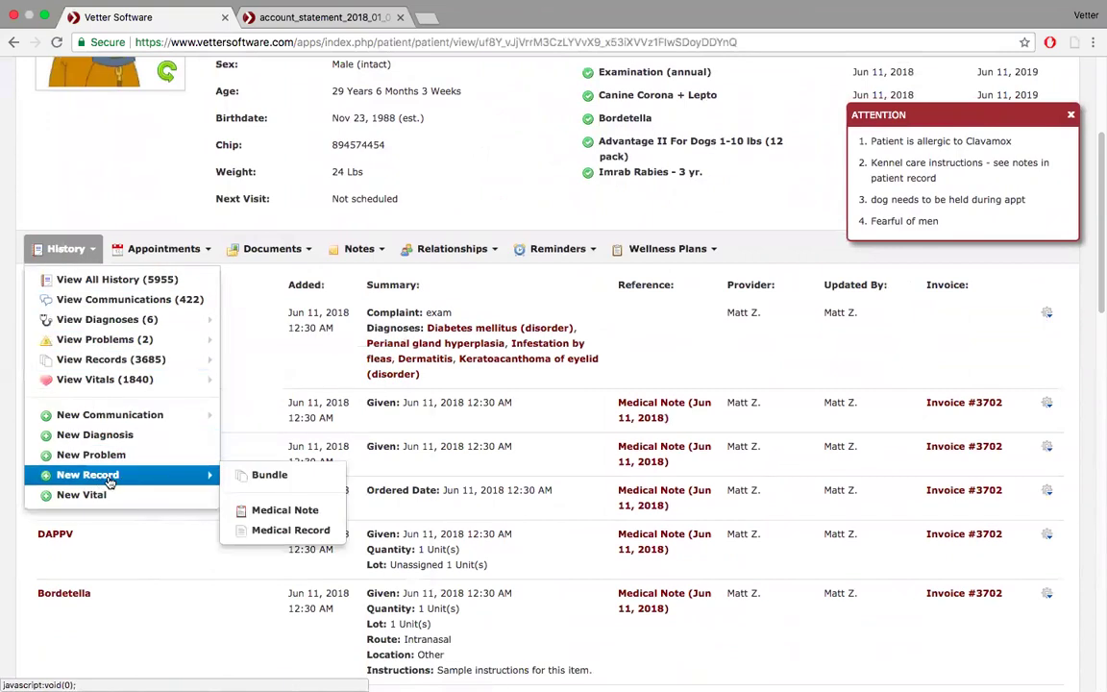
pyautogui.click(293, 529)
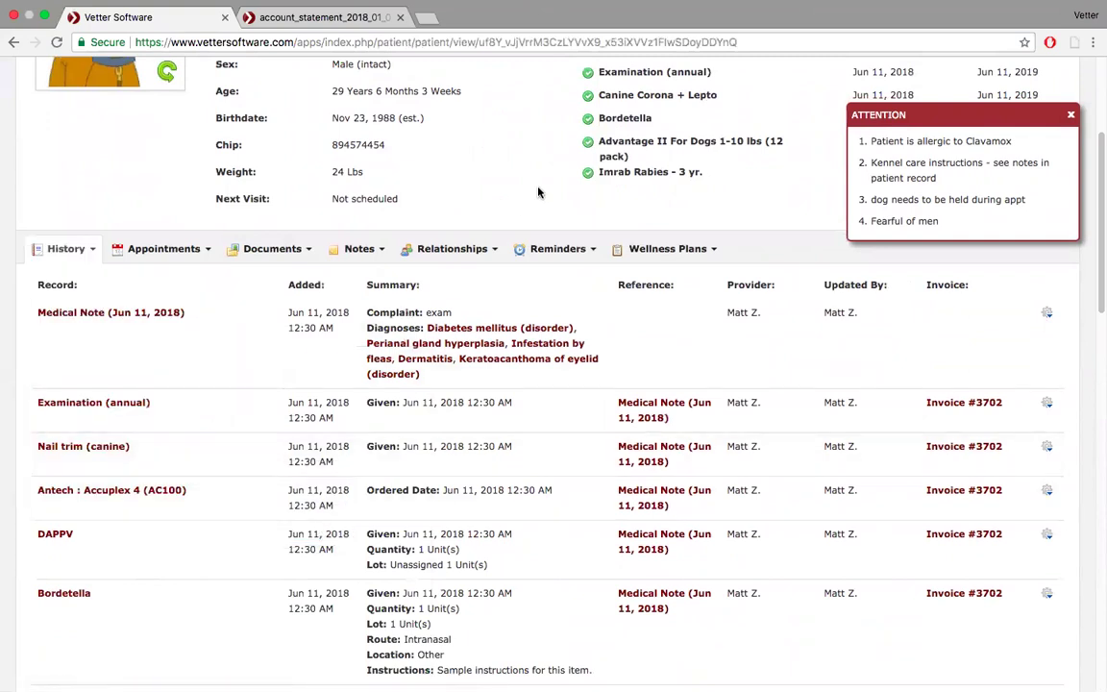
pyautogui.write('ceph')
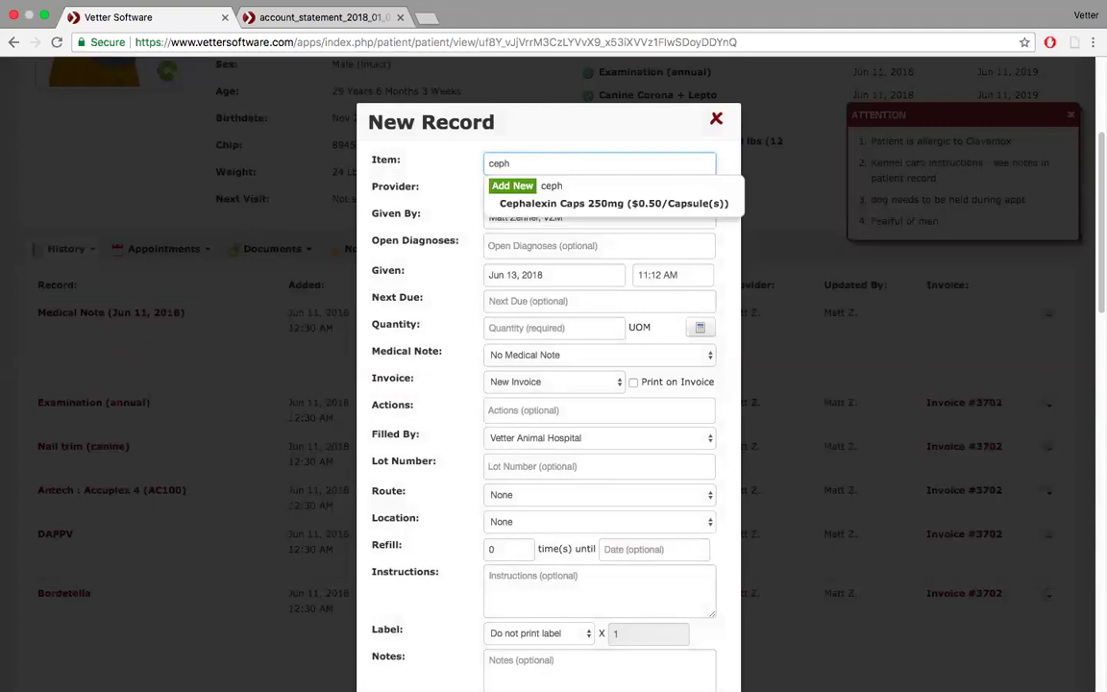
pyautogui.click(598, 204)
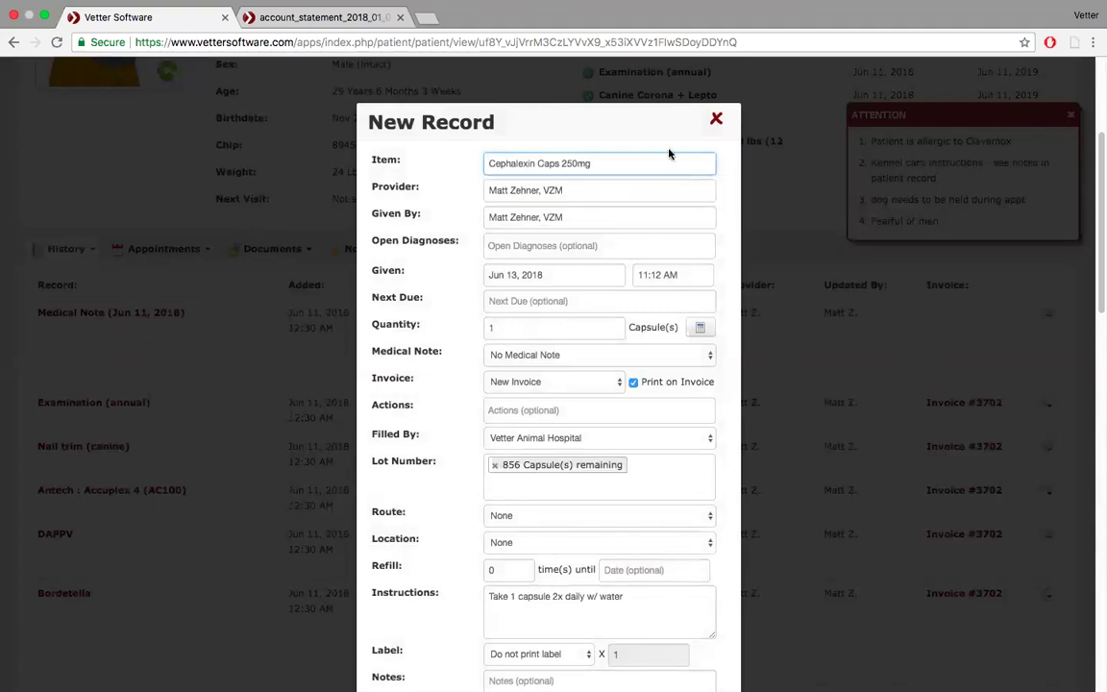
pyautogui.moveTo(630, 115)
pyautogui.mouseDown()
pyautogui.moveTo(617, 102)
pyautogui.moveTo(628, 115)
pyautogui.mouseUp()
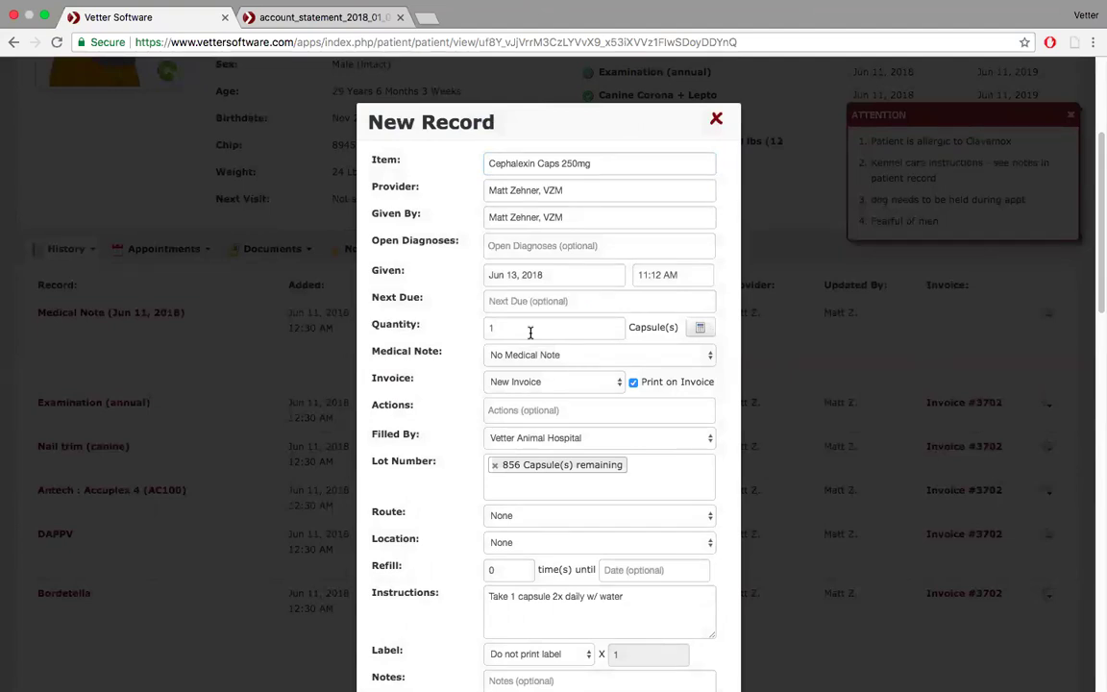
pyautogui.click(700, 329)
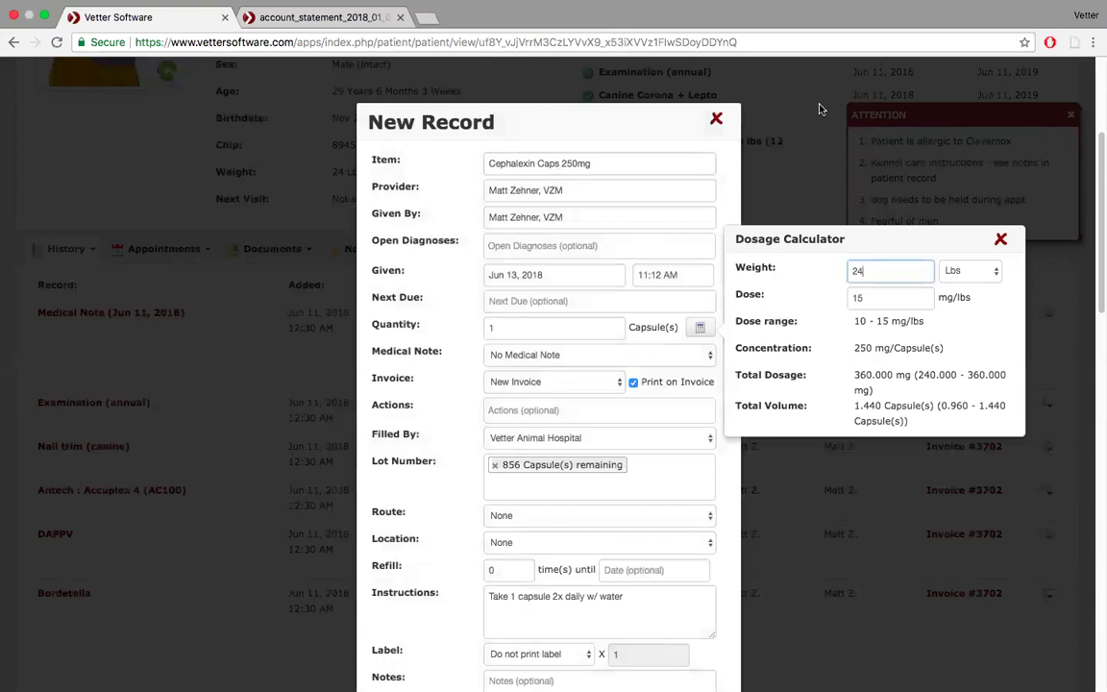
pyautogui.scroll(3, 827, 110)
pyautogui.click(1000, 489)
pyautogui.click(718, 372)
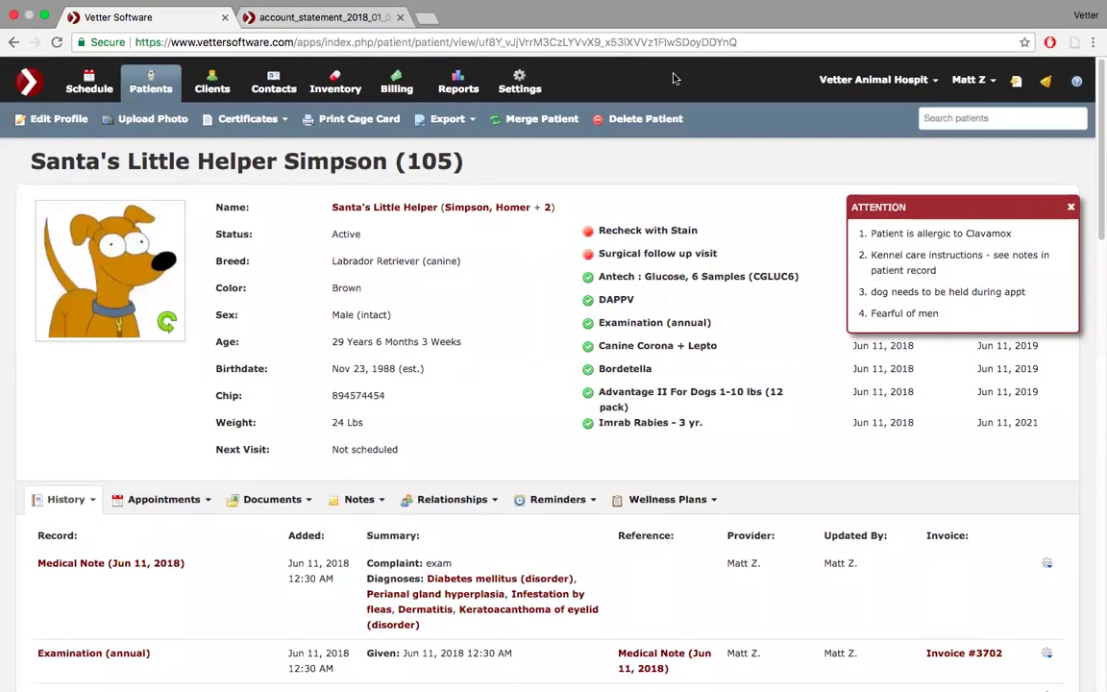
# Open the Inventory dashboard in a new browser tab, replacing the account statement tab, and switch to it.
pyautogui.keyDown('super'); pyautogui.click(336, 81); pyautogui.keyUp('super')
pyautogui.click(400, 17)
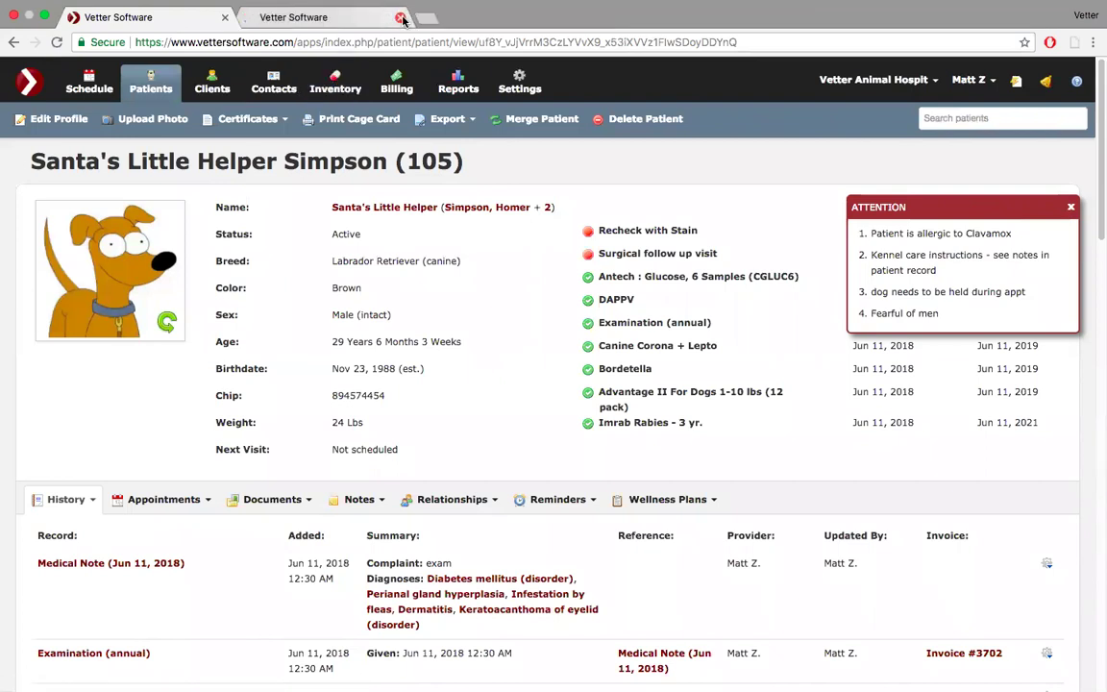
pyautogui.click(338, 17)
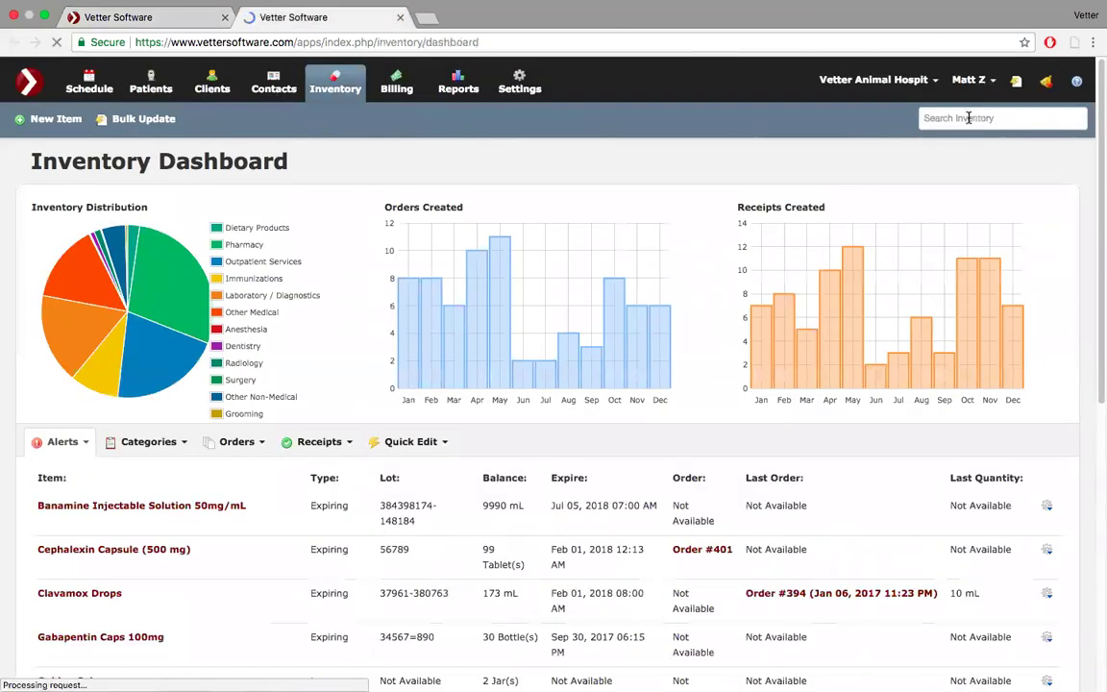
# Search the inventory for "ceph" and open the item Cephalexin Caps 250mg.
pyautogui.click(978, 116)
pyautogui.write('deph')
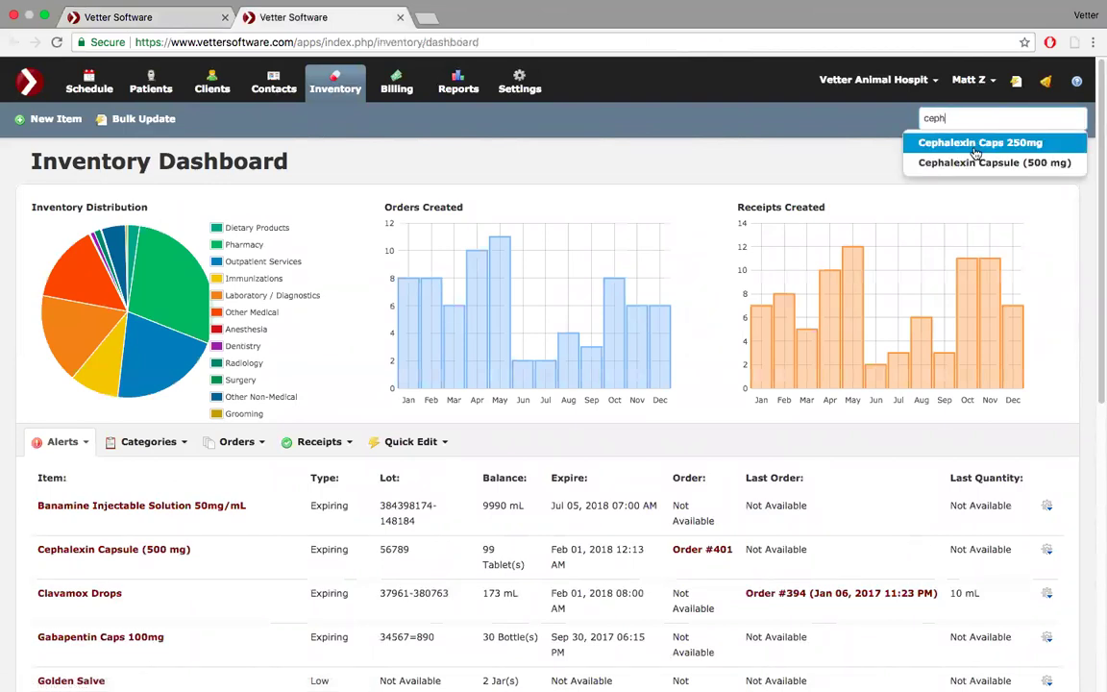
pyautogui.click(977, 152)
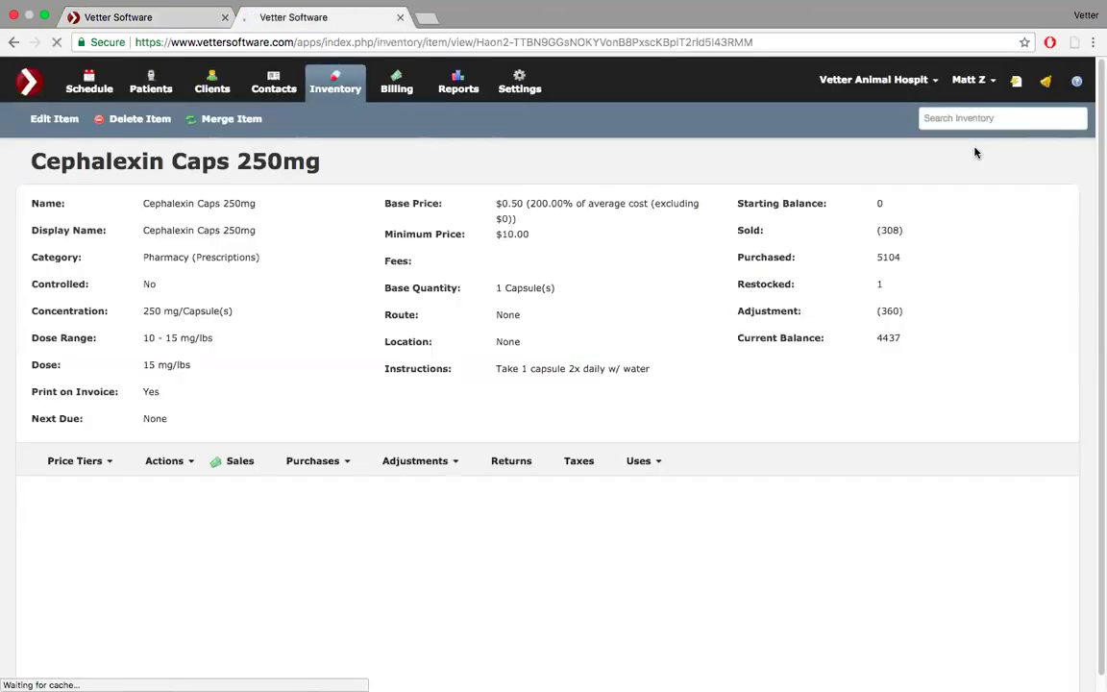
# Return to the patient's page, start a new medical record for Cephalexin Caps 250mg, and view its dosage calculator.
pyautogui.click(117, 20)
pyautogui.scroll(-4, 91, 355)
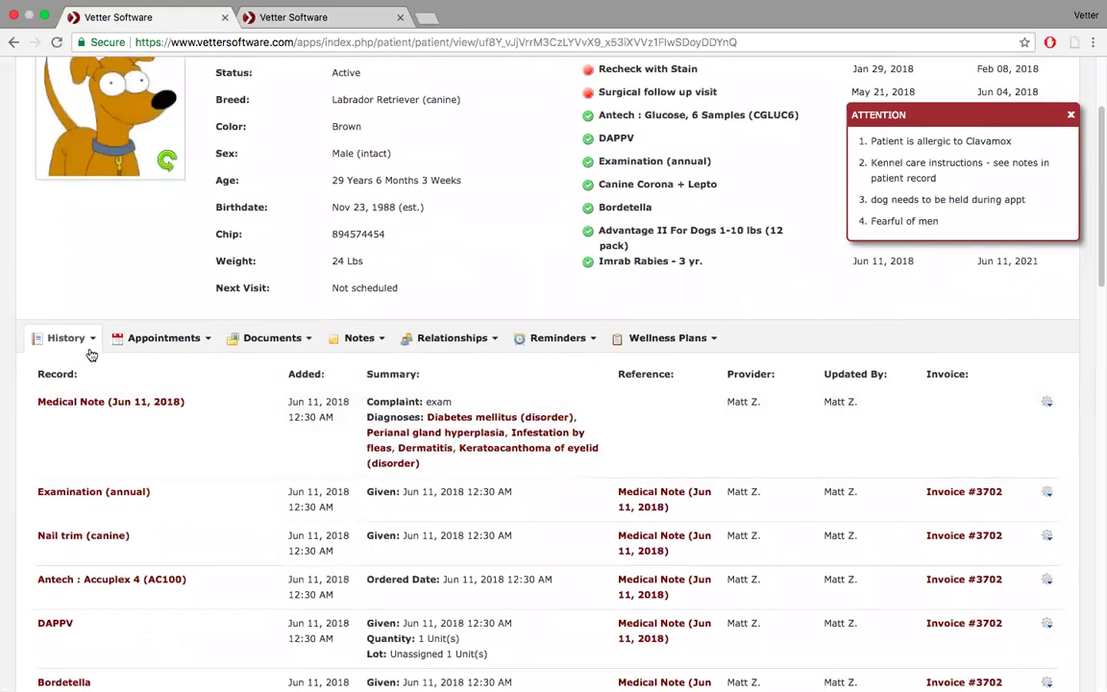
pyautogui.click(86, 342)
pyautogui.moveTo(113, 572)
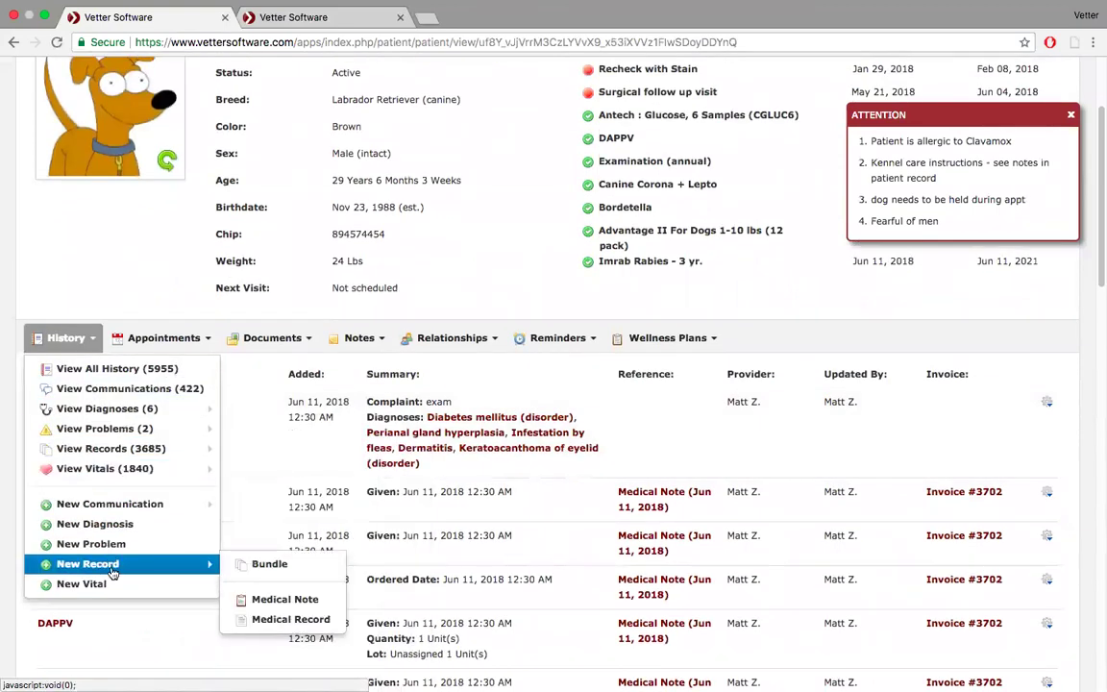
pyautogui.click(320, 618)
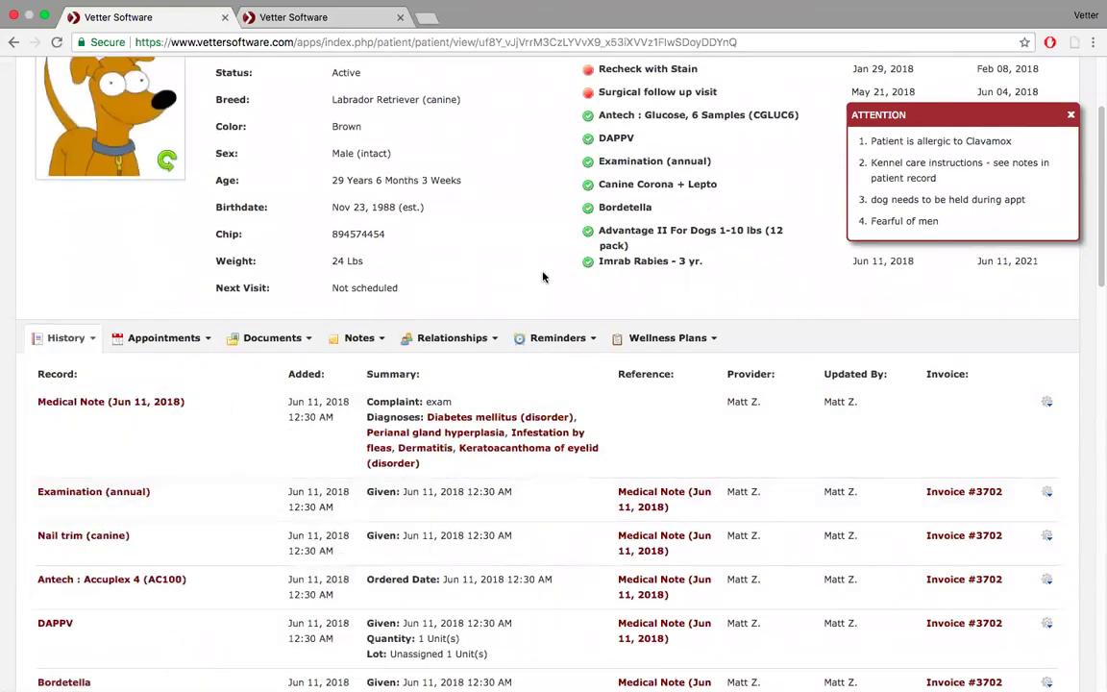
pyautogui.write('depj')
pyautogui.press('BackSpace')
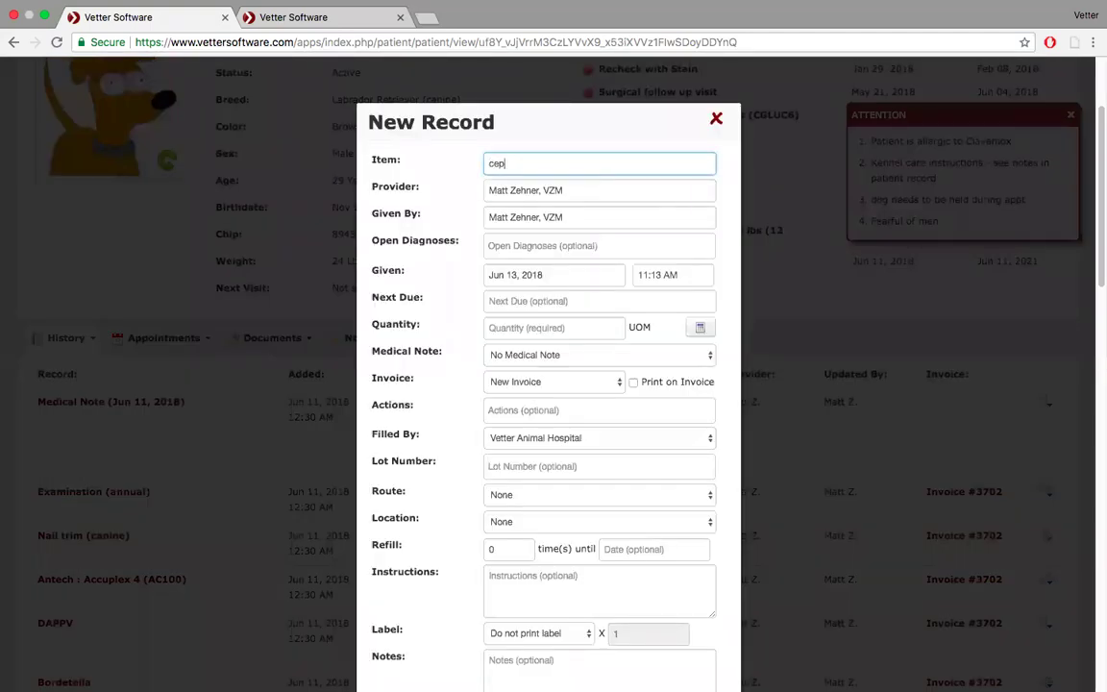
pyautogui.write('h')
pyautogui.click(571, 206)
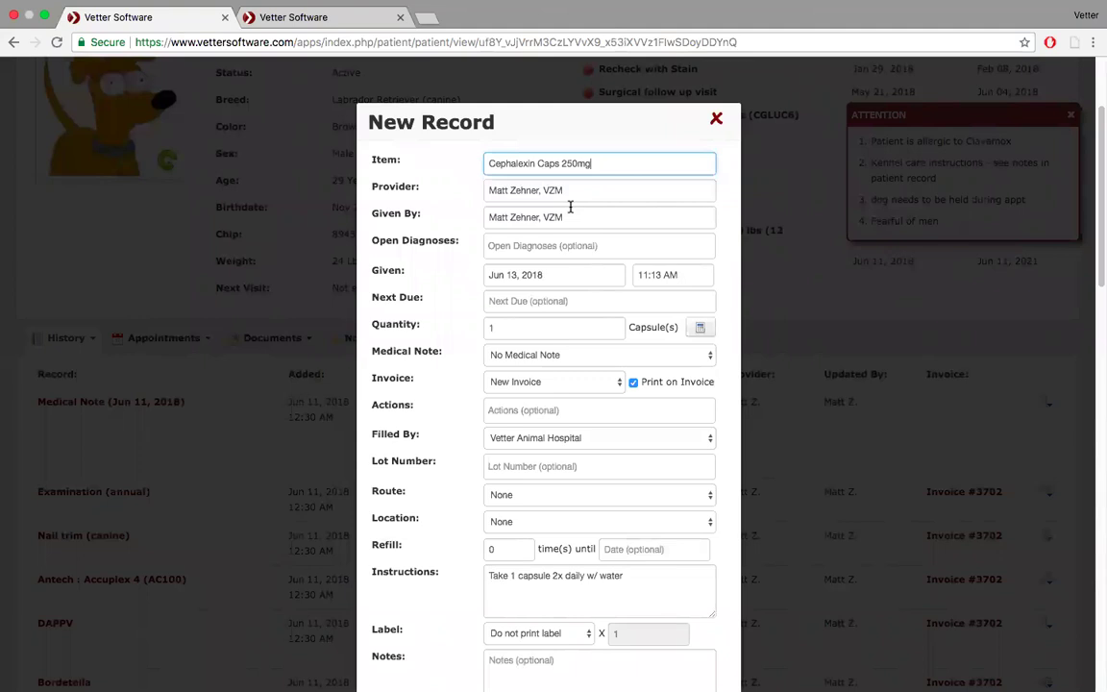
pyautogui.click(701, 327)
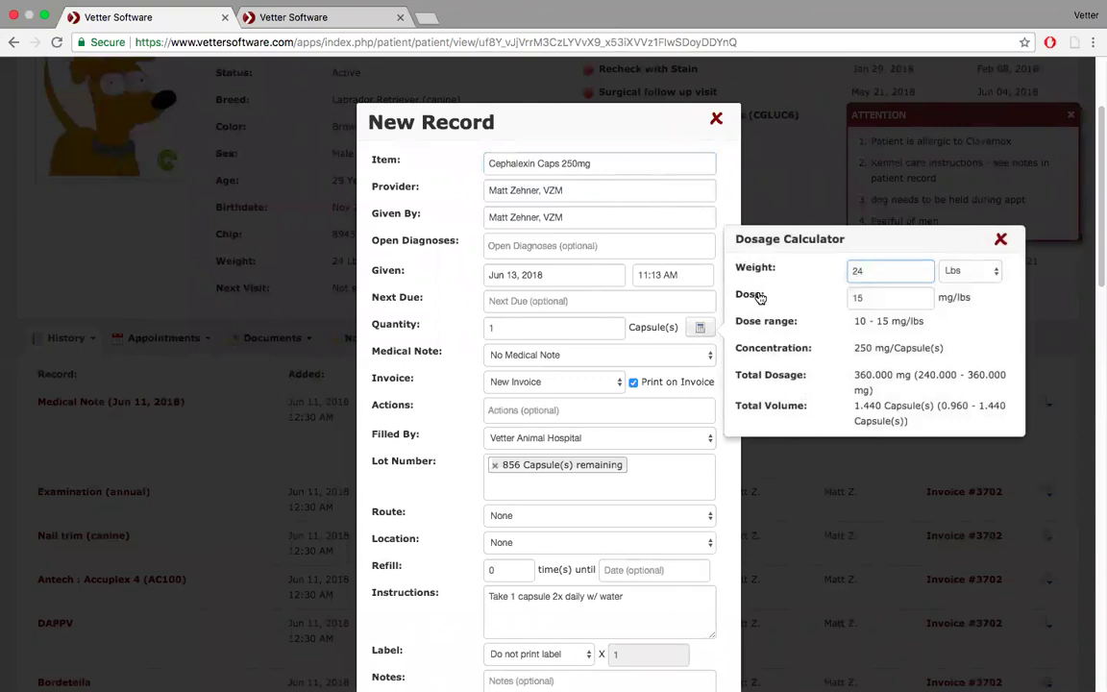
# Open the Cephalexin Caps 250mg inventory item for editing and view the unit choices for its dose range and concentration.
pyautogui.click(338, 19)
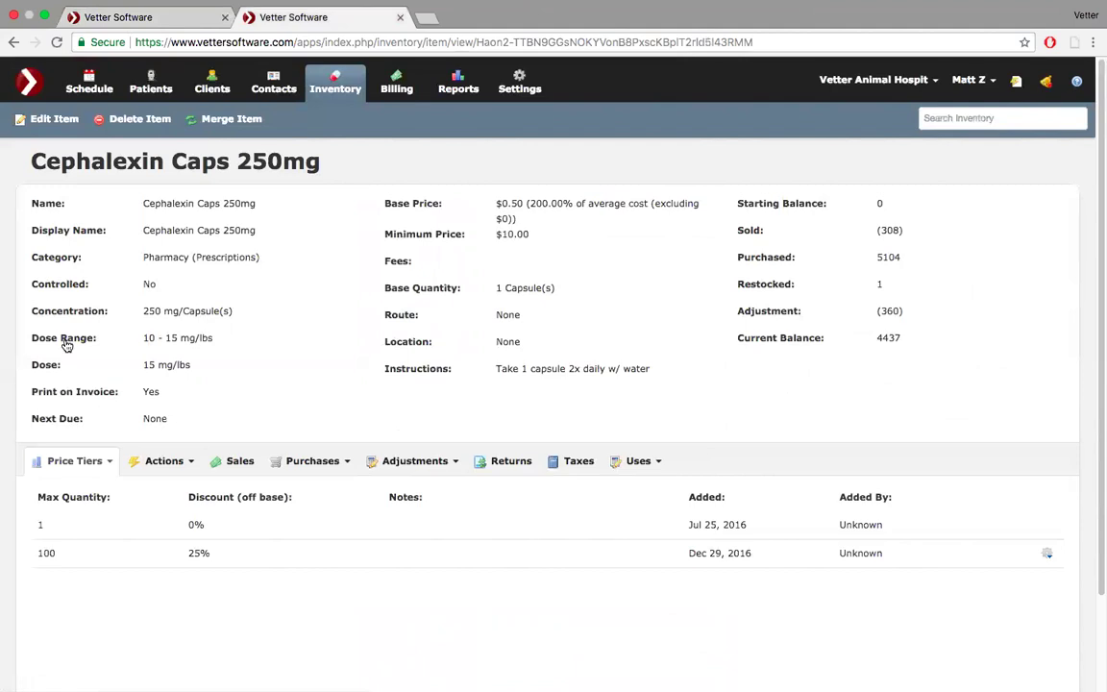
pyautogui.click(67, 122)
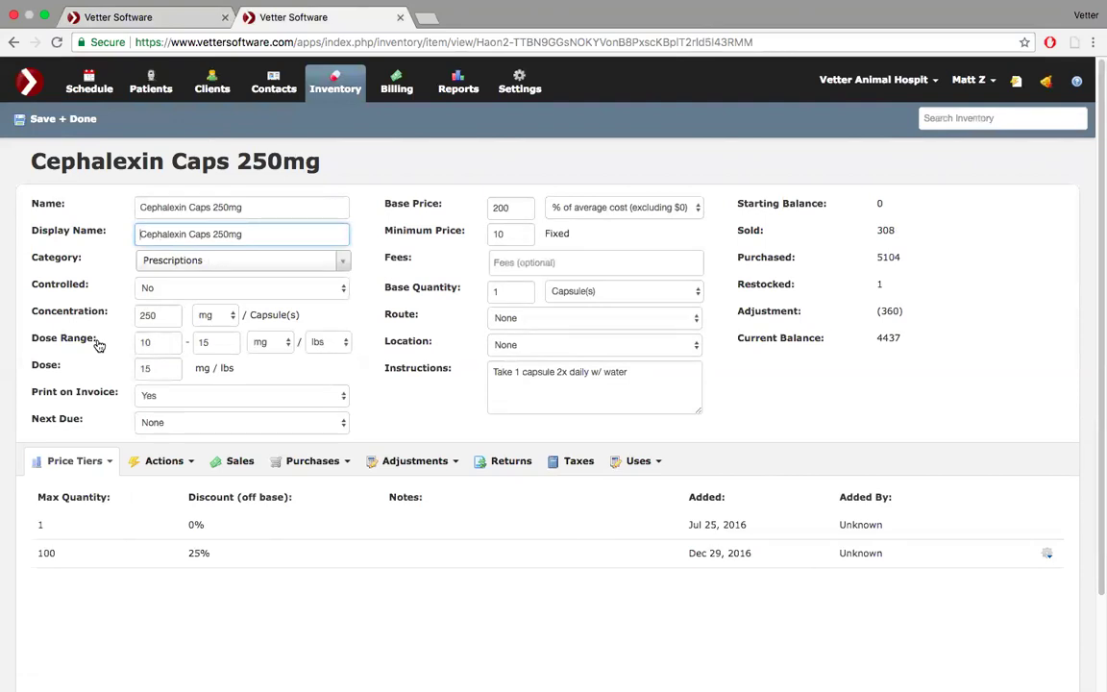
pyautogui.click(347, 341)
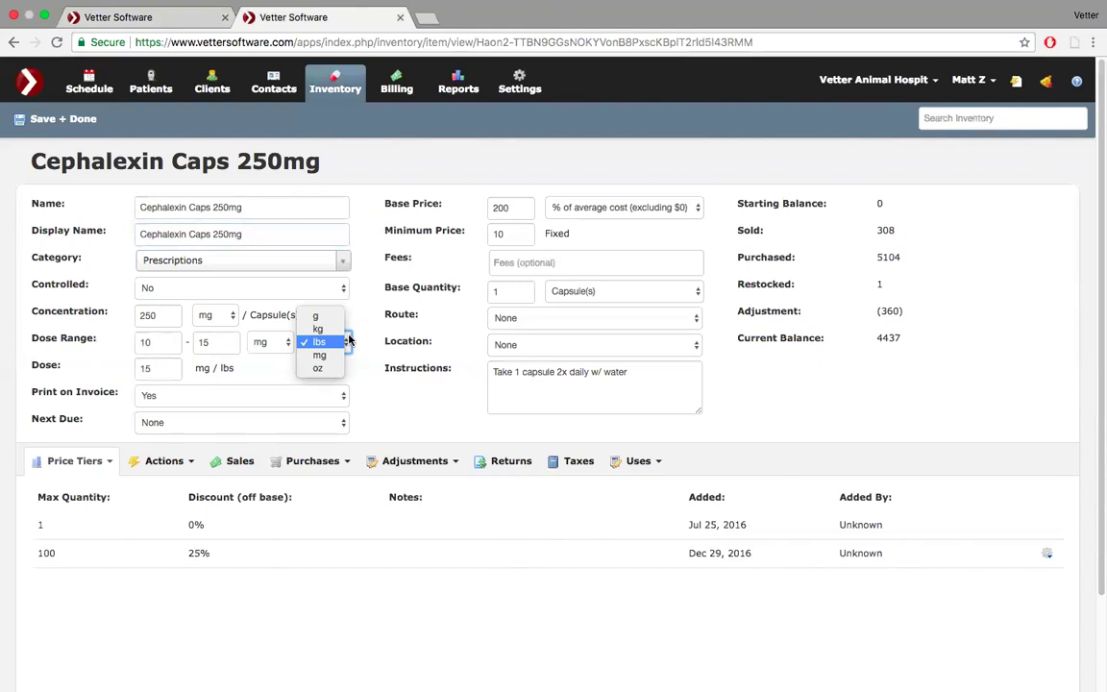
pyautogui.click(347, 341)
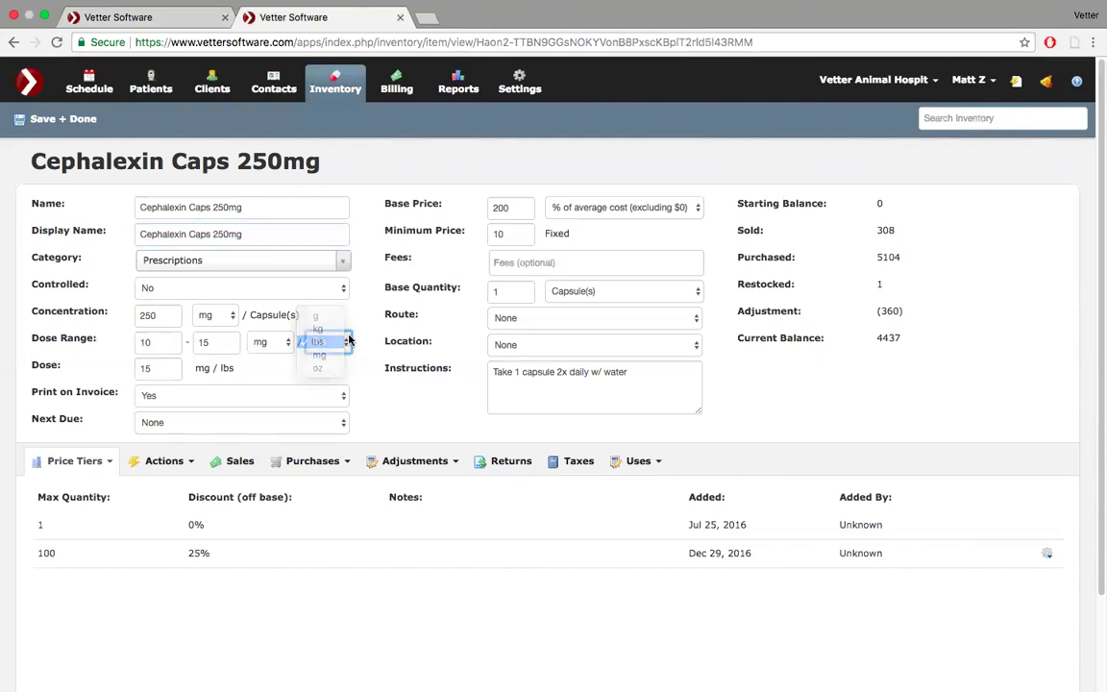
pyautogui.click(284, 348)
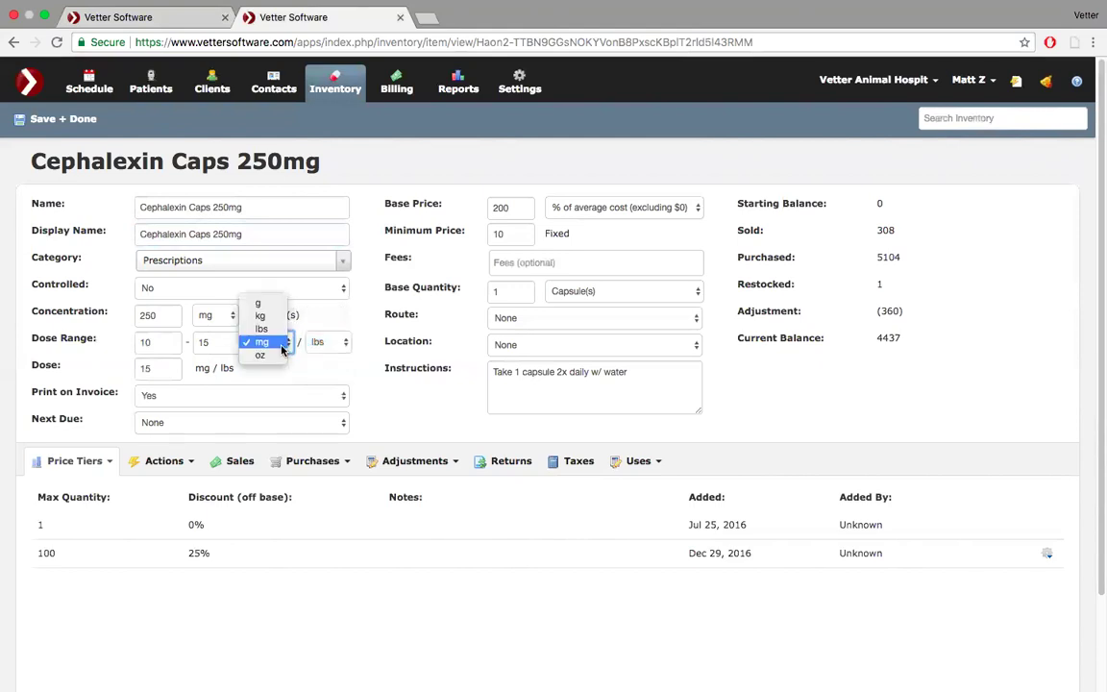
pyautogui.click(282, 345)
pyautogui.click(229, 315)
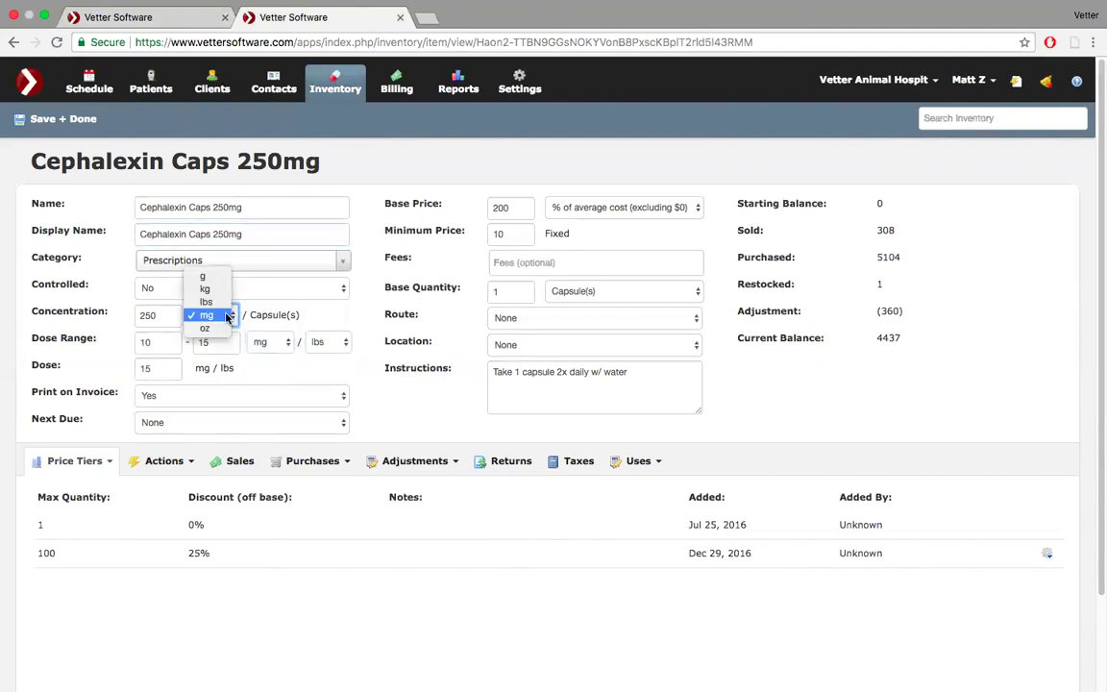
pyautogui.click(229, 316)
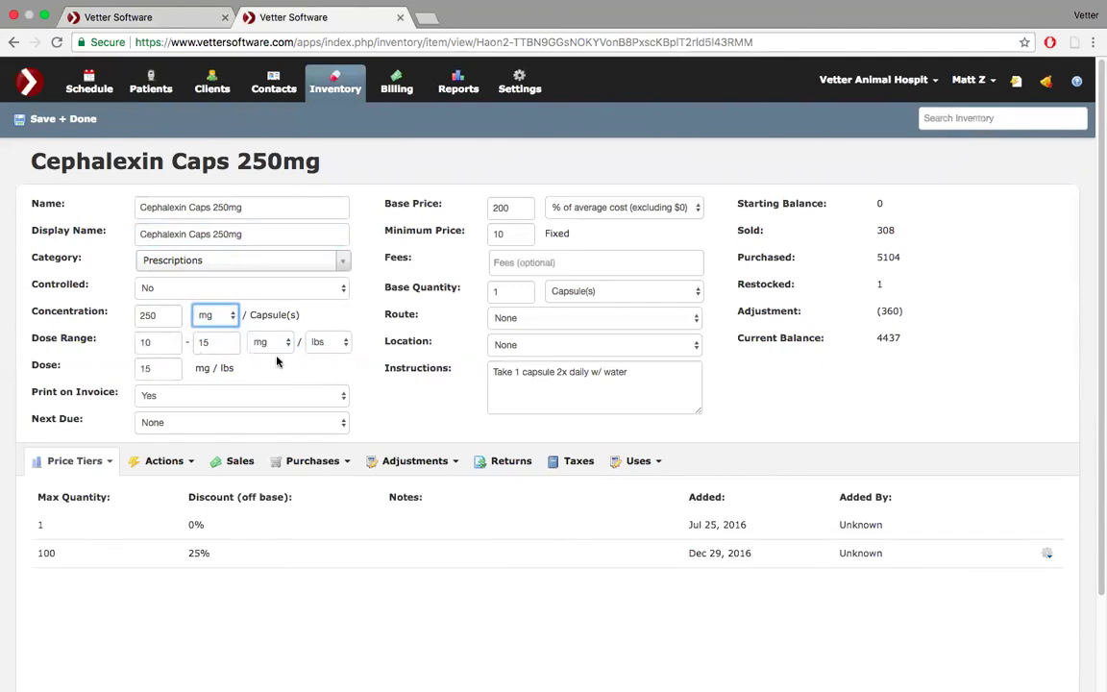
# Set the item's dose to 12 mg/lbs and save the inventory item.
pyautogui.click(152, 371)
pyautogui.press('BackSpace')
pyautogui.write('2')
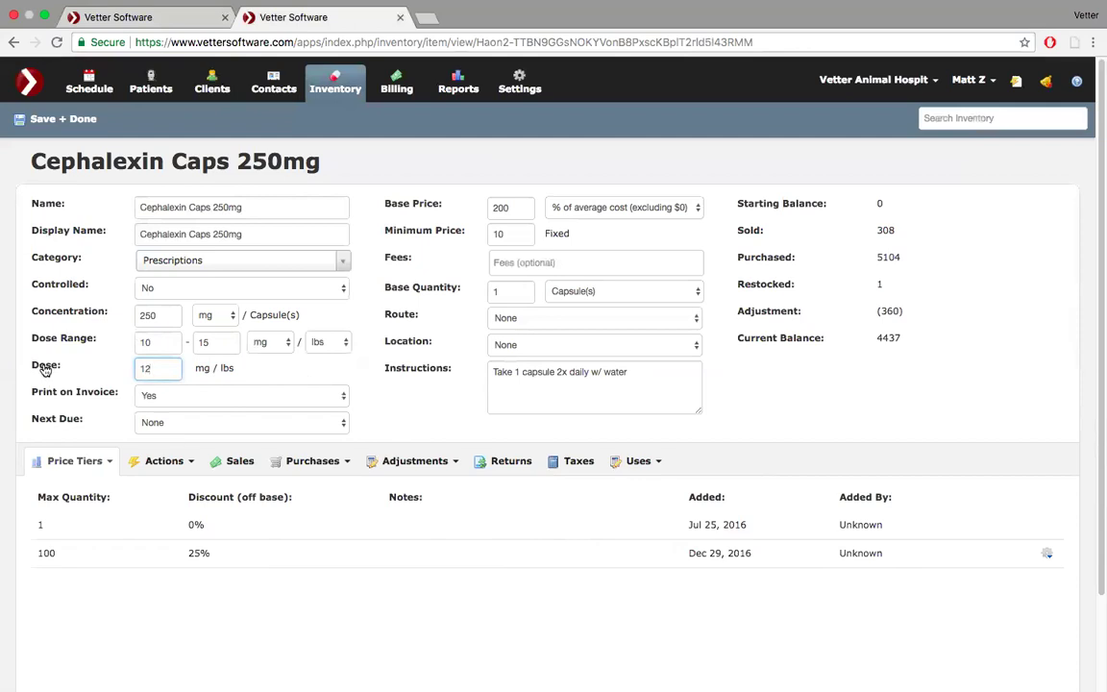
pyautogui.click(43, 120)
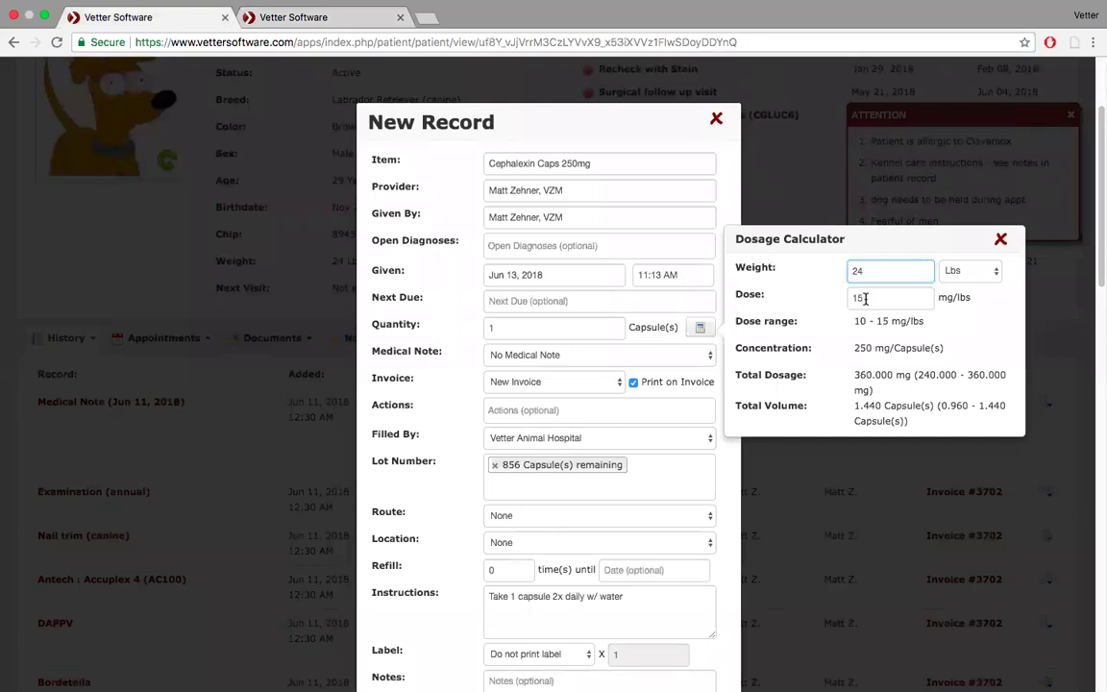
pyautogui.click(344, 29)
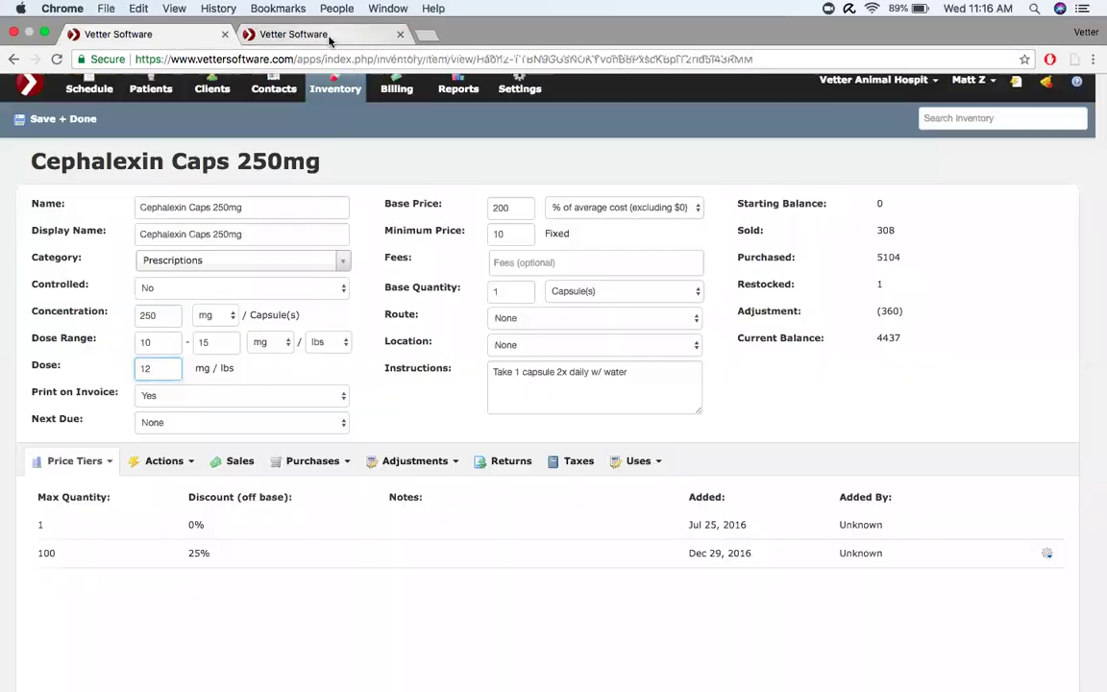
pyautogui.click(35, 117)
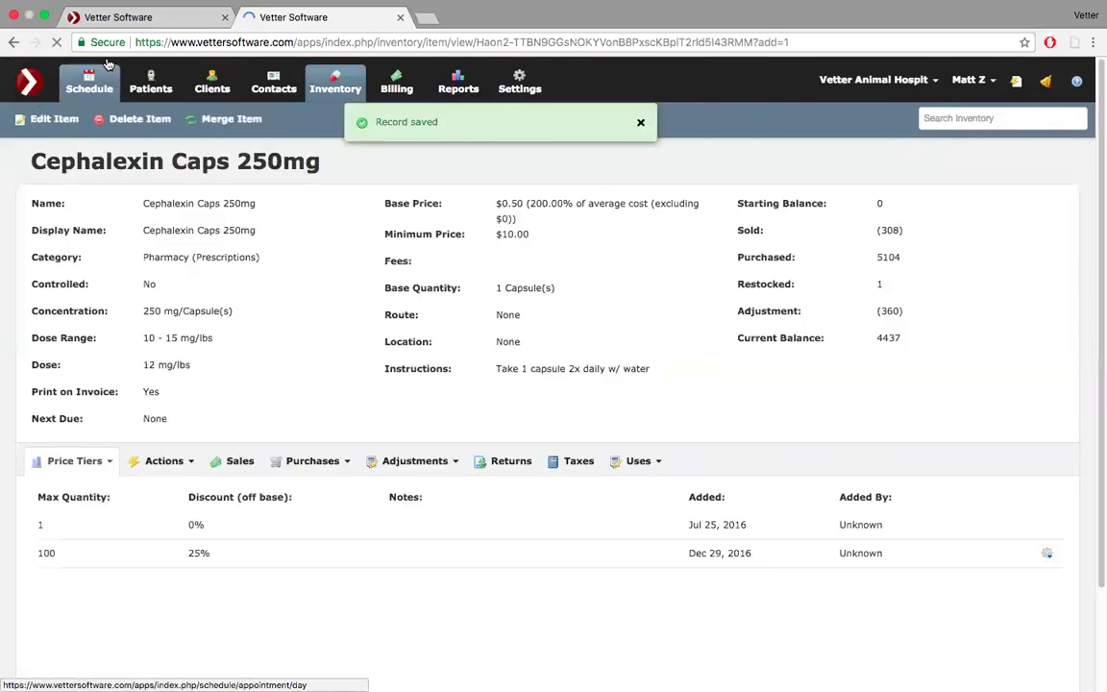
# Recheck the dosage calculator in the patient's unsaved medical record and discard the record.
pyautogui.click(144, 17)
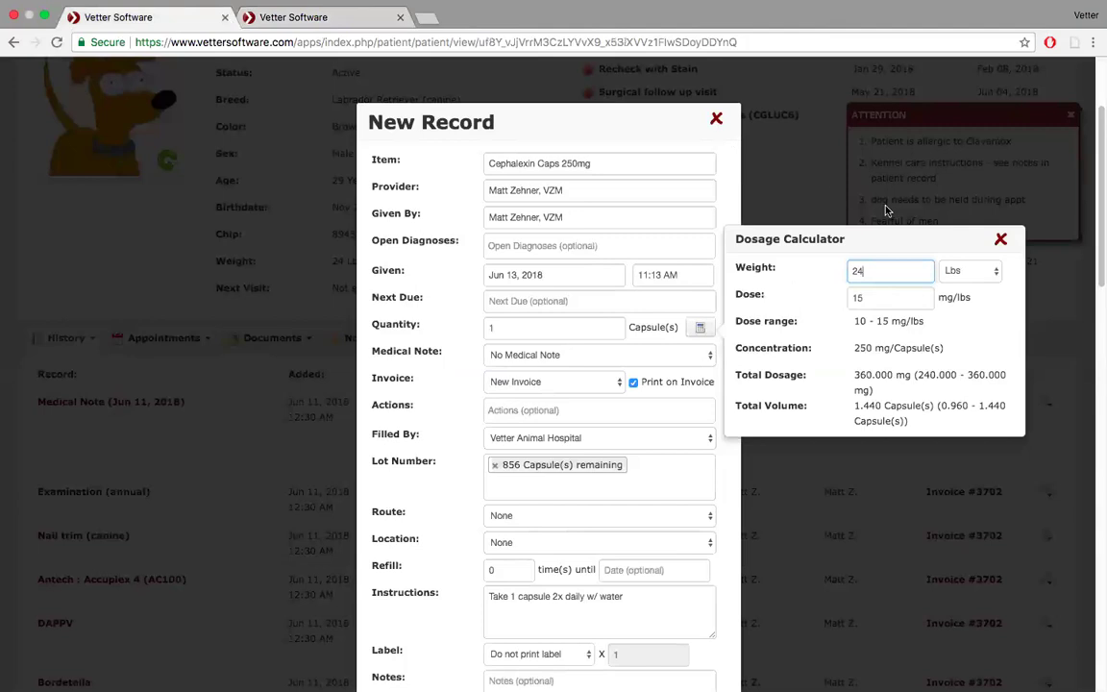
pyautogui.click(998, 239)
pyautogui.click(700, 328)
pyautogui.click(1000, 239)
pyautogui.click(716, 118)
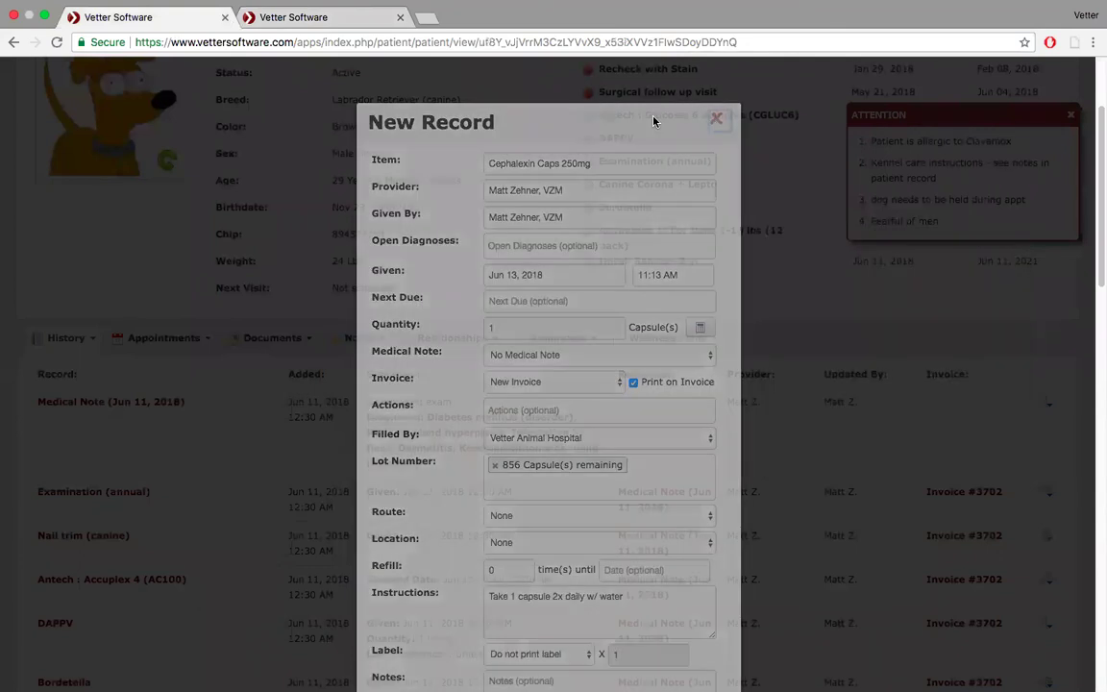
# Check the saved inventory item, reload the patient's page, and start a new medical record.
pyautogui.click(361, 21)
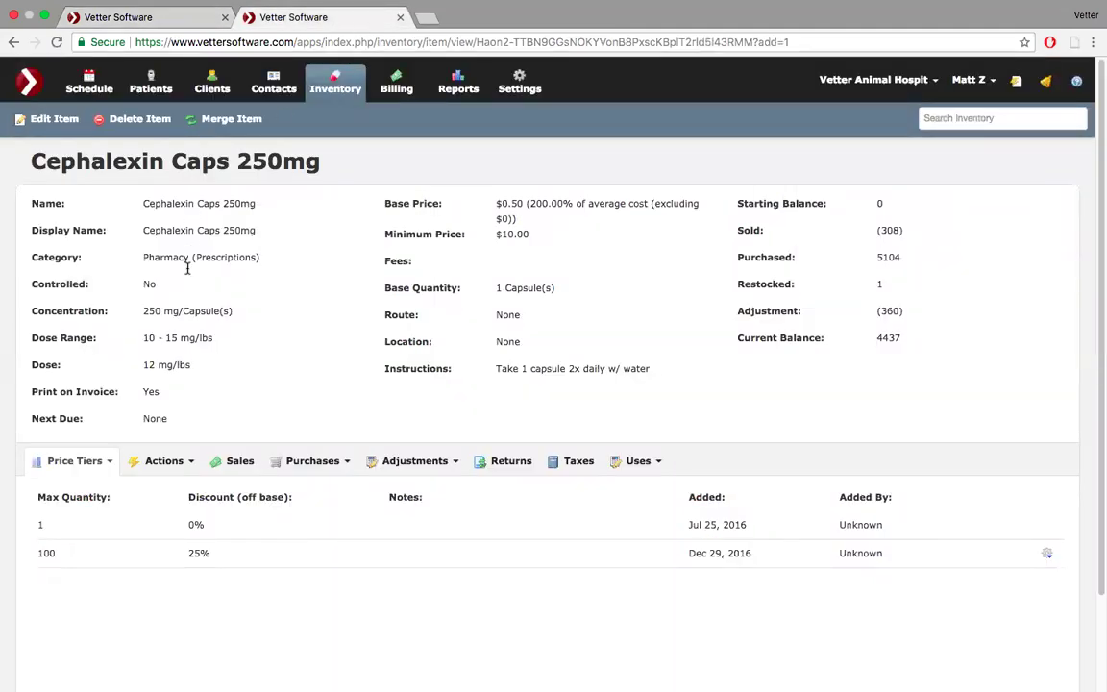
pyautogui.click(114, 34)
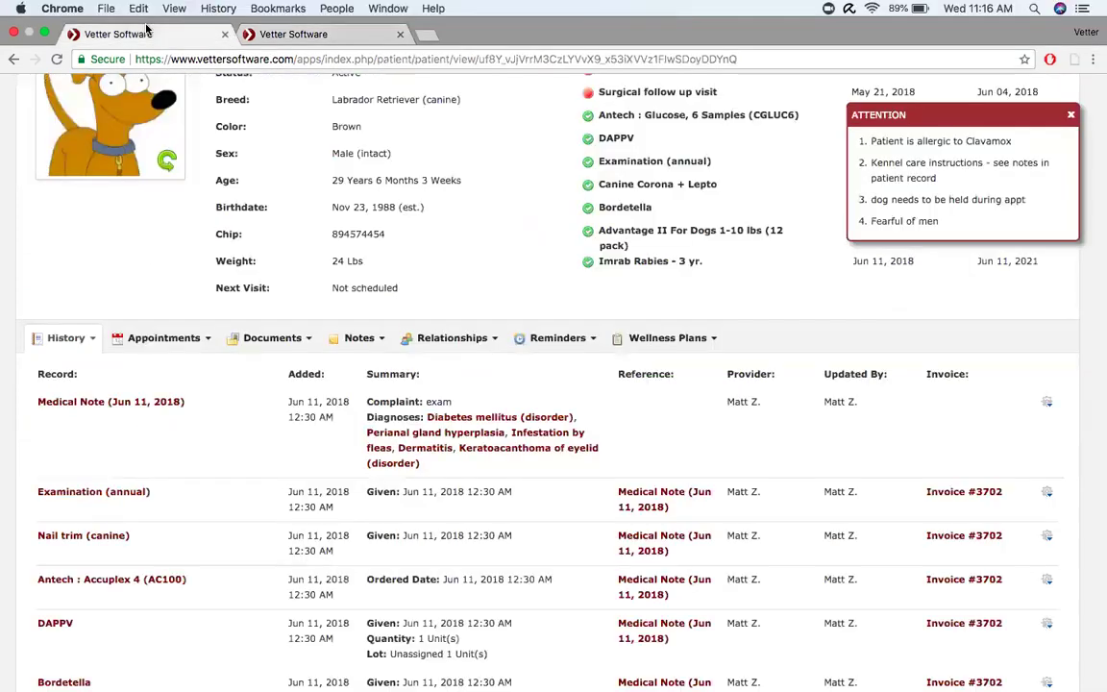
pyautogui.click(58, 59)
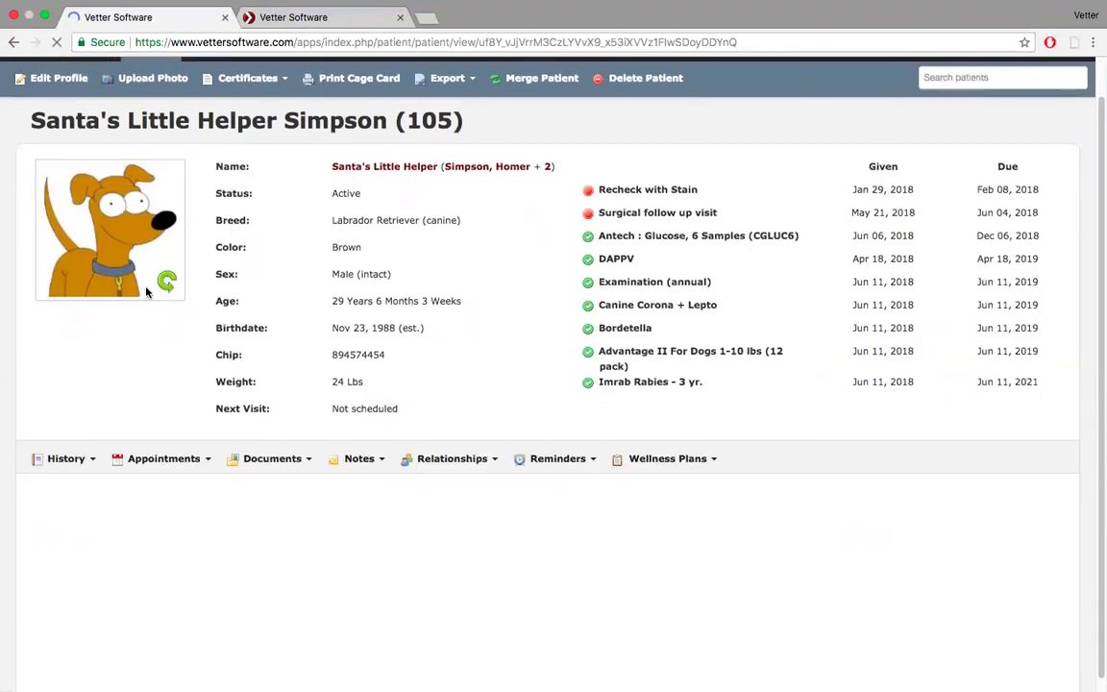
pyautogui.click(93, 354)
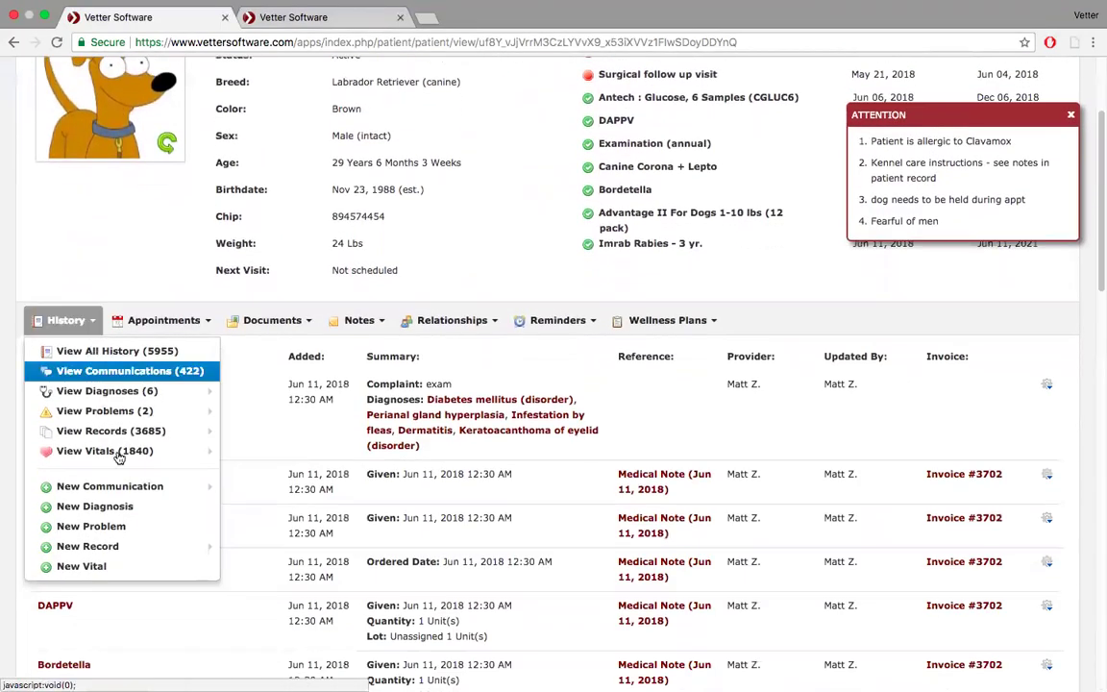
pyautogui.moveTo(173, 546)
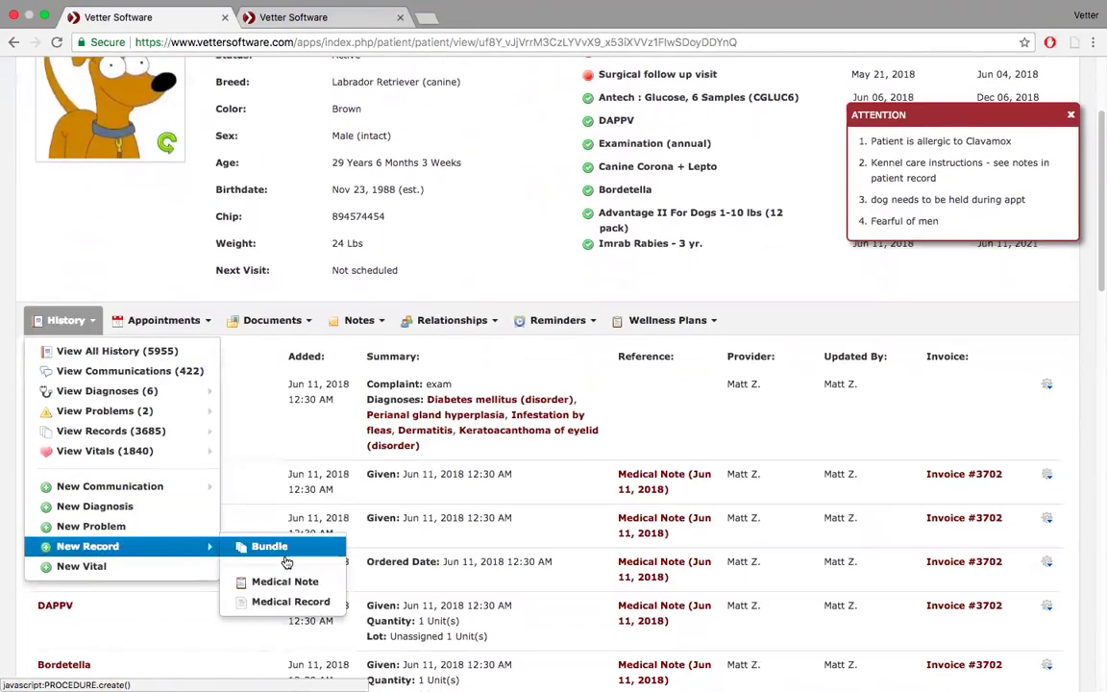
pyautogui.click(316, 604)
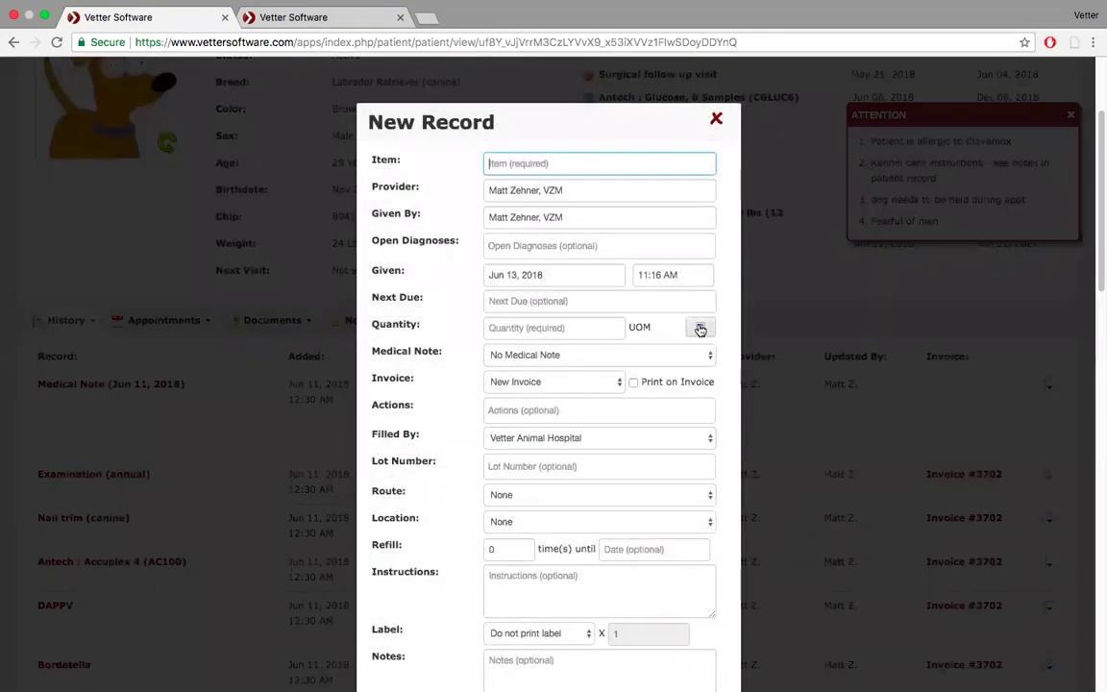
# Choose Cephalexin Caps 250mg as the record's item and bring up the dosage calculator for it.
pyautogui.click(700, 330)
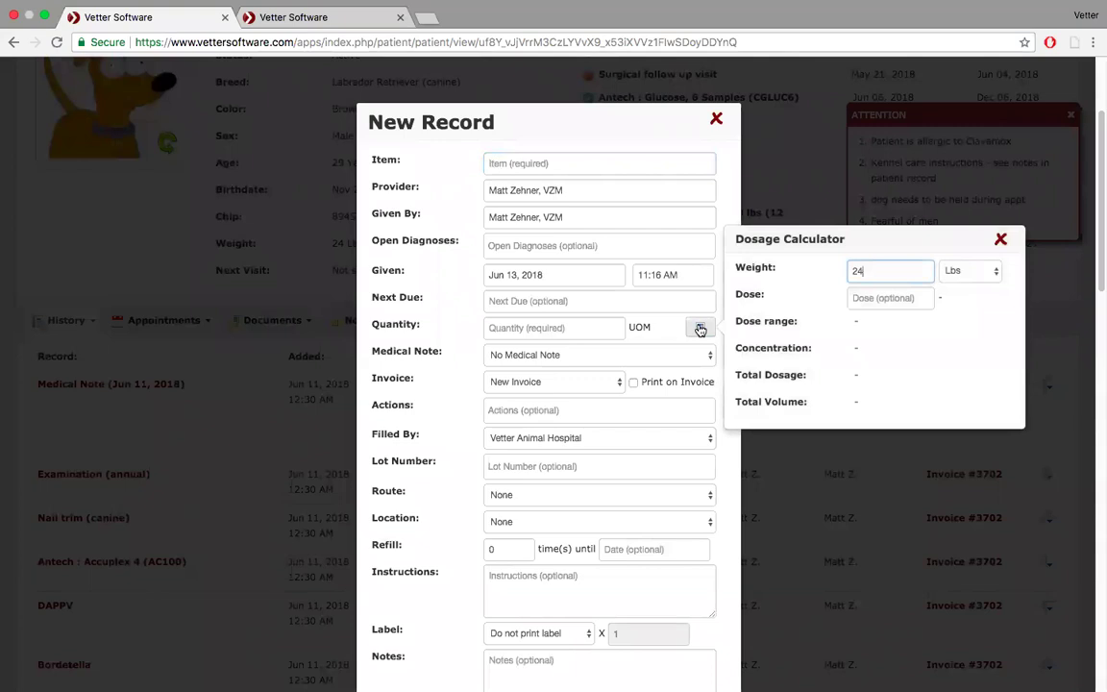
pyautogui.click(610, 165)
pyautogui.write('ceph')
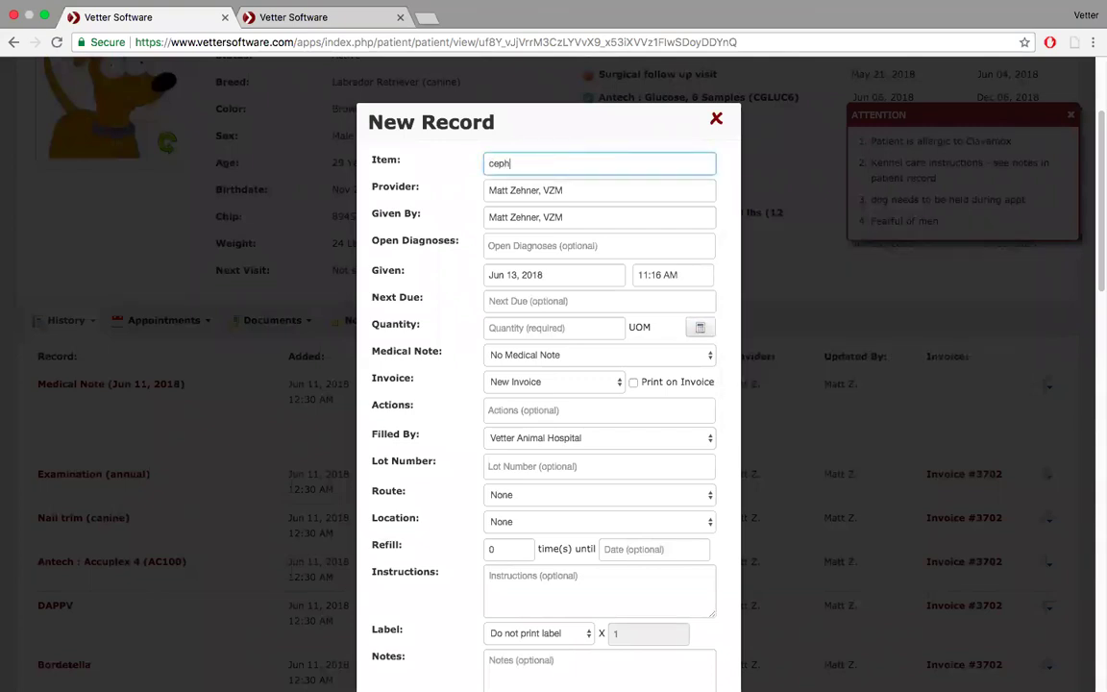
pyautogui.click(593, 205)
pyautogui.click(702, 327)
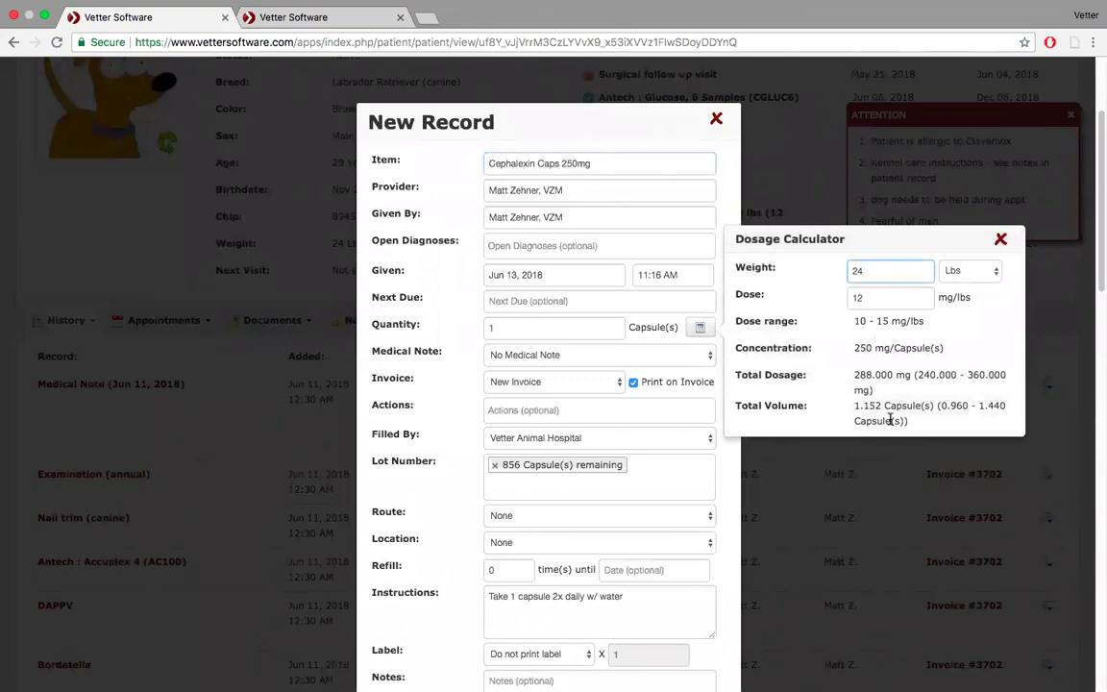
# Clear the calculator's dose to view the range-only calculation, and set the dose to 15 mg/lbs.
pyautogui.click(864, 301)
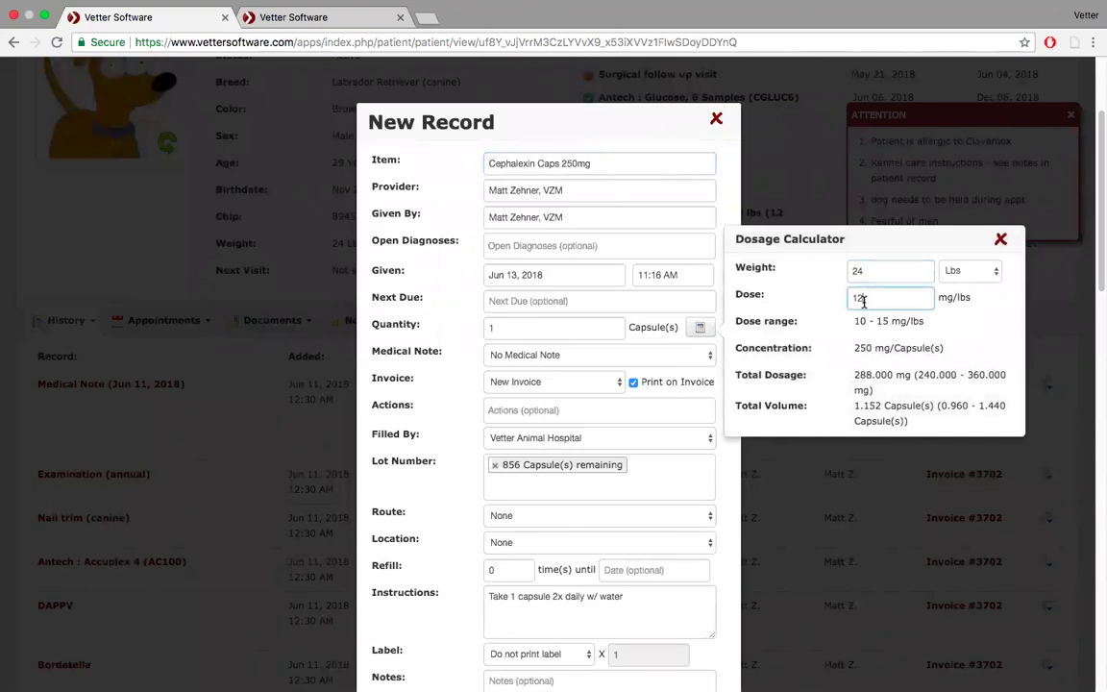
pyautogui.press('BackSpace')
pyautogui.press('BackSpace')
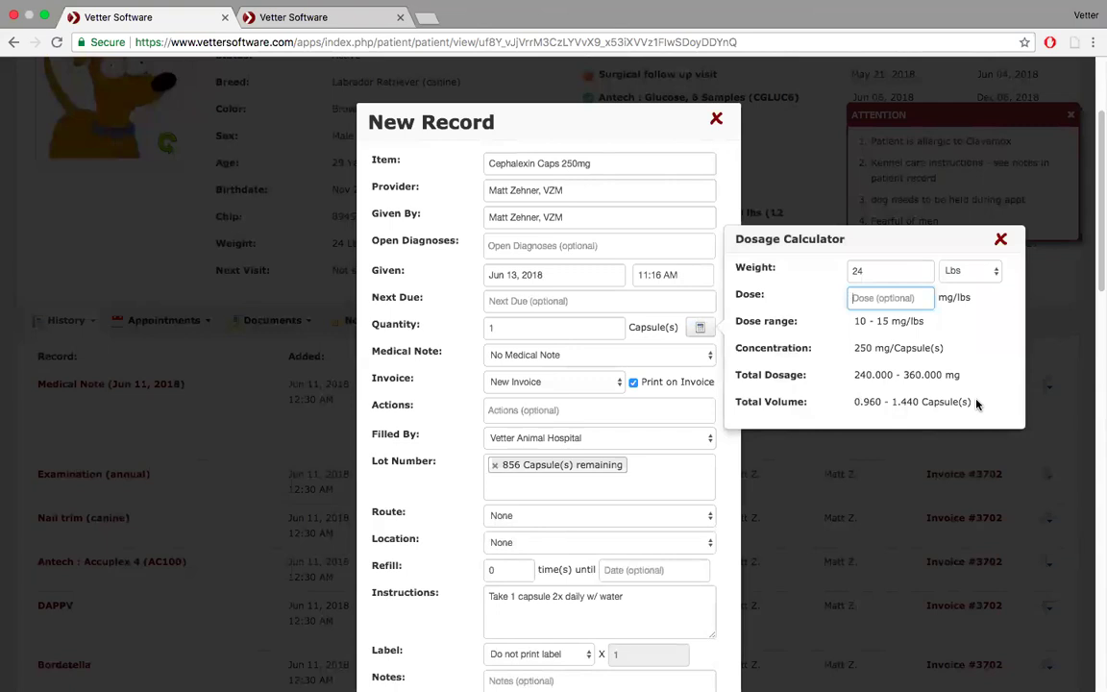
pyautogui.write('15')
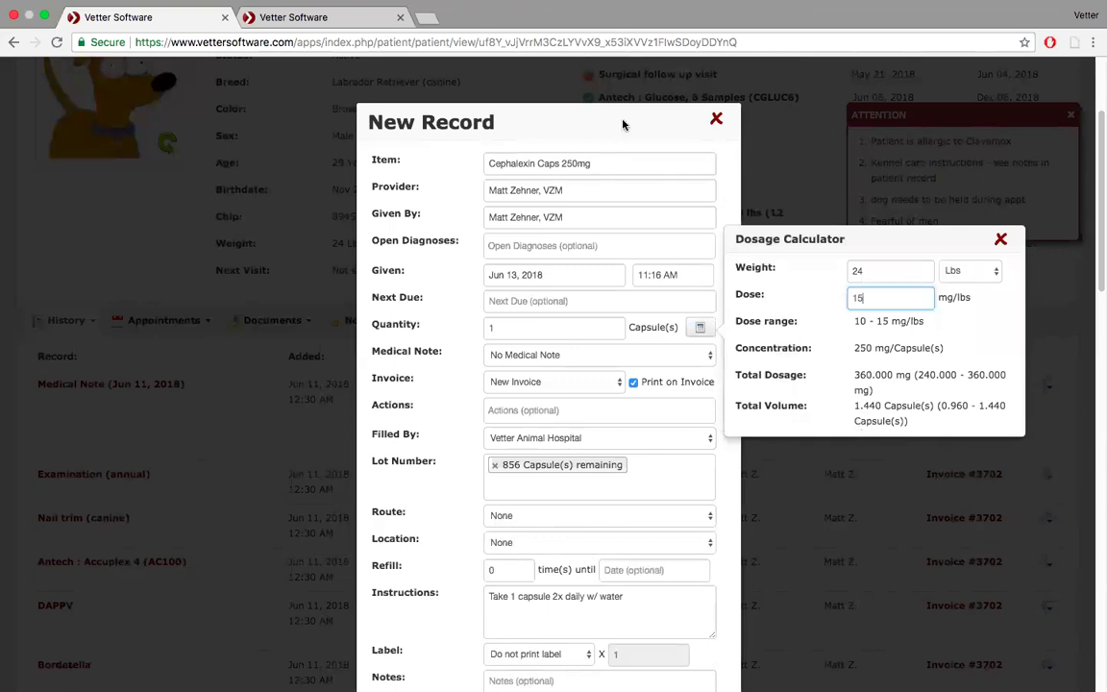
# Take the browser out of full-screen mode and switch to the Cephalexin Caps 250mg inventory item.
pyautogui.moveTo(137, 3)
pyautogui.click(44, 35)
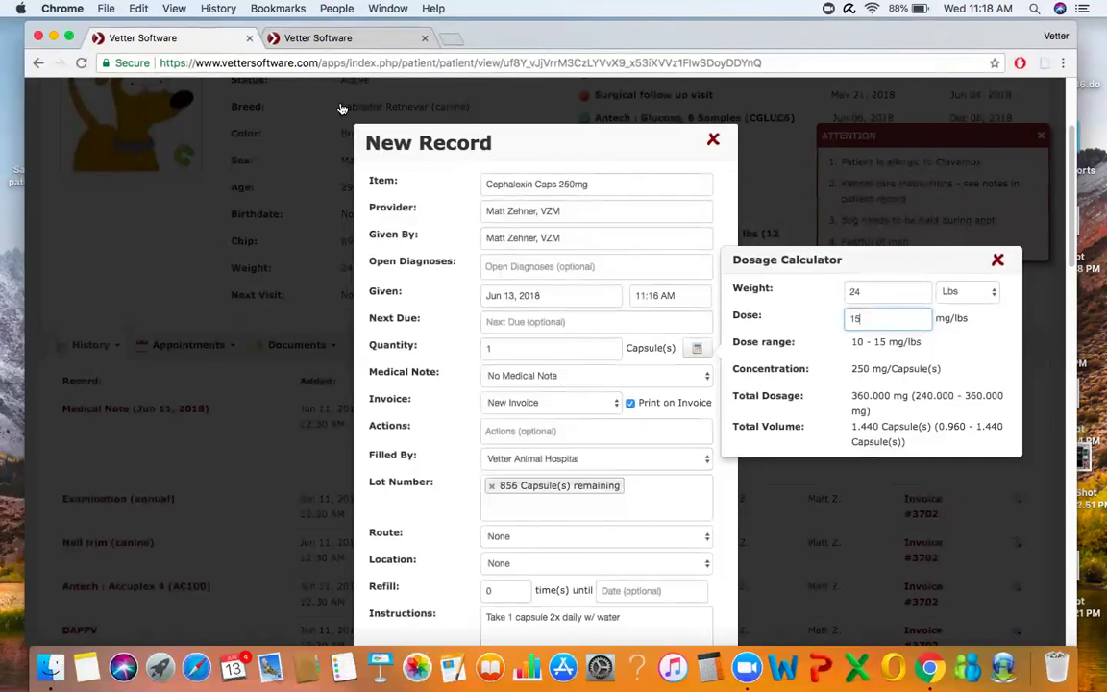
pyautogui.click(293, 39)
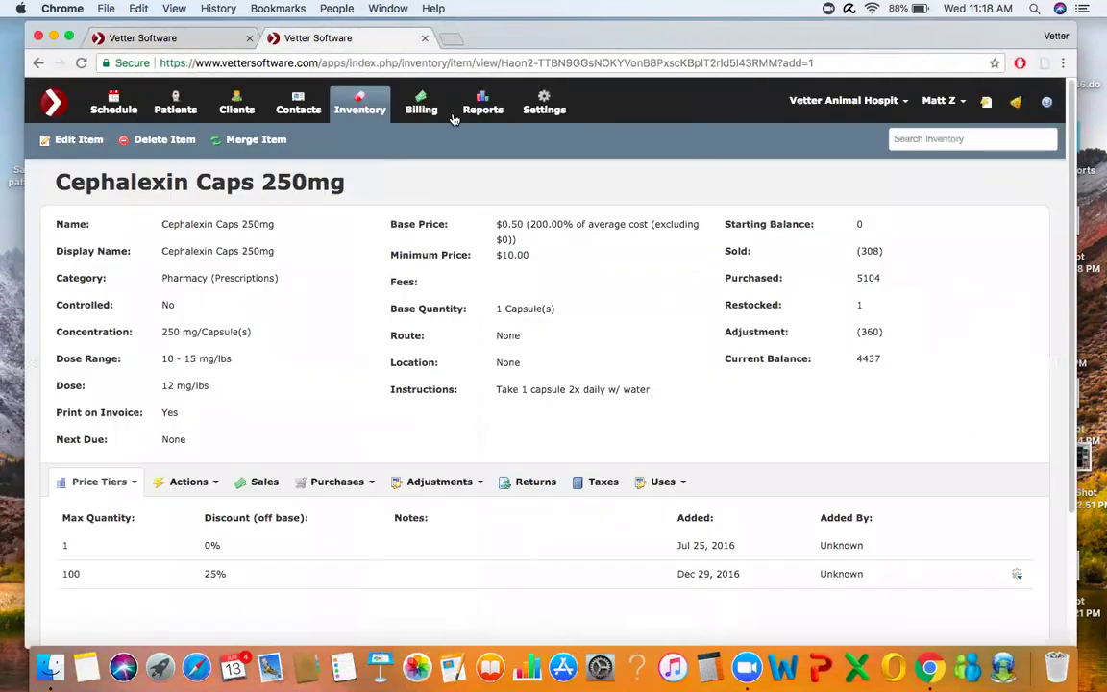
# Clear the item's maximum dose range value and its dose, and save the inventory item.
pyautogui.click(82, 141)
pyautogui.click(234, 365)
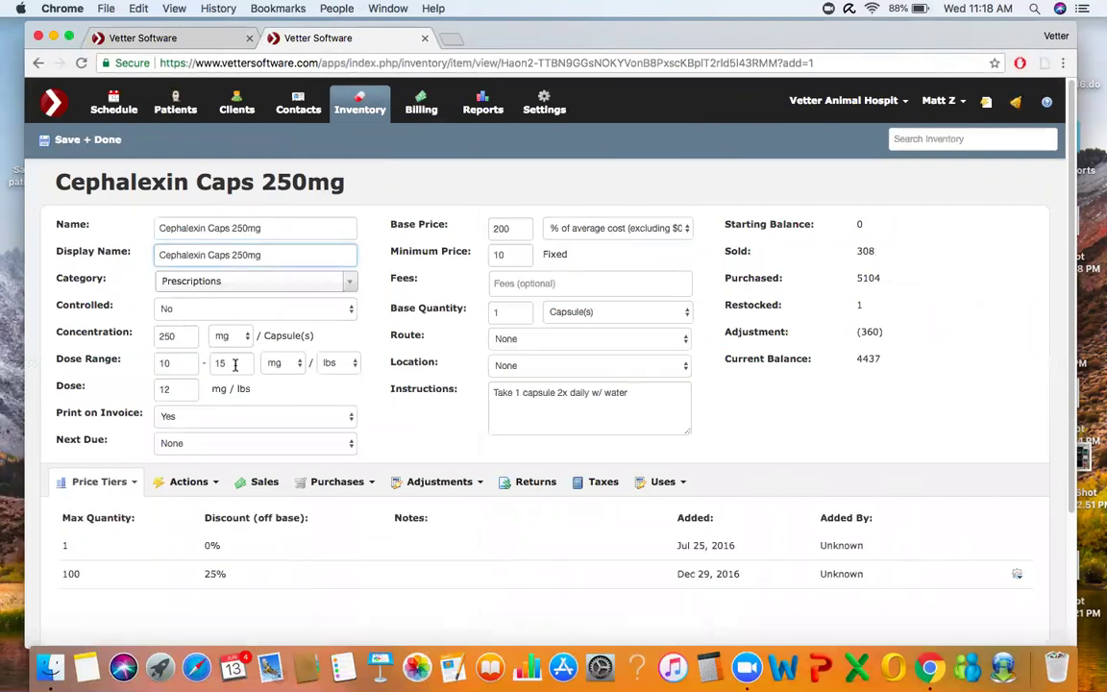
pyautogui.press('BackSpace')
pyautogui.press('BackSpace')
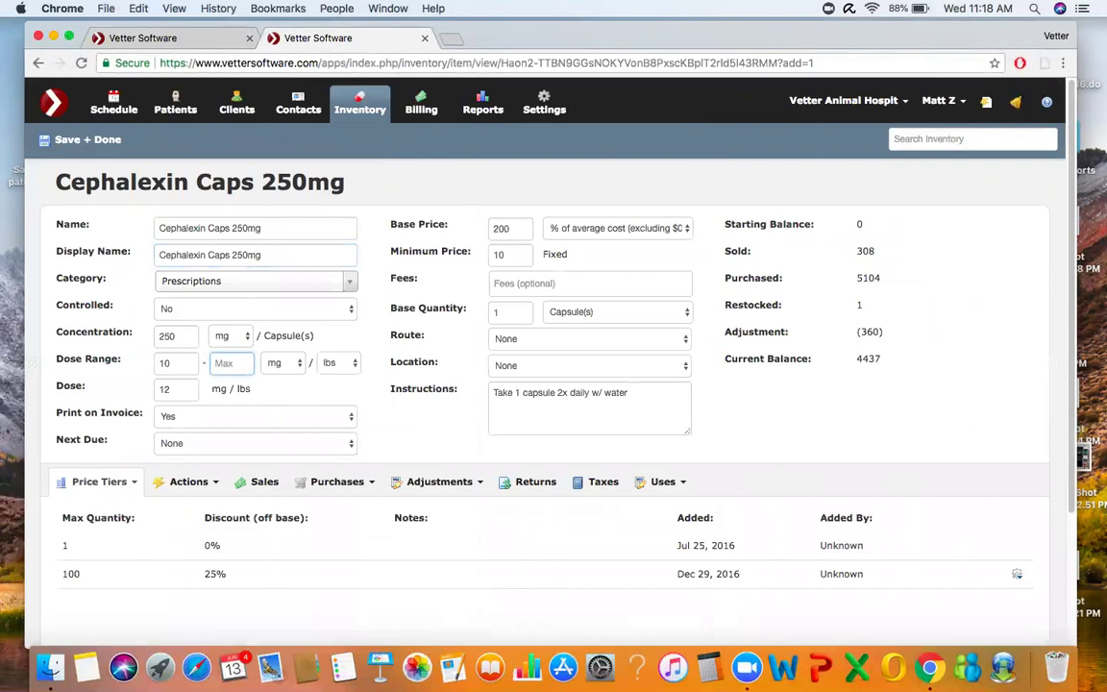
pyautogui.write('10')
pyautogui.press('BackSpace')
pyautogui.press('BackSpace')
pyautogui.click(388, 404)
pyautogui.click(76, 142)
pyautogui.doubleClick(169, 389)
pyautogui.press('BackSpace')
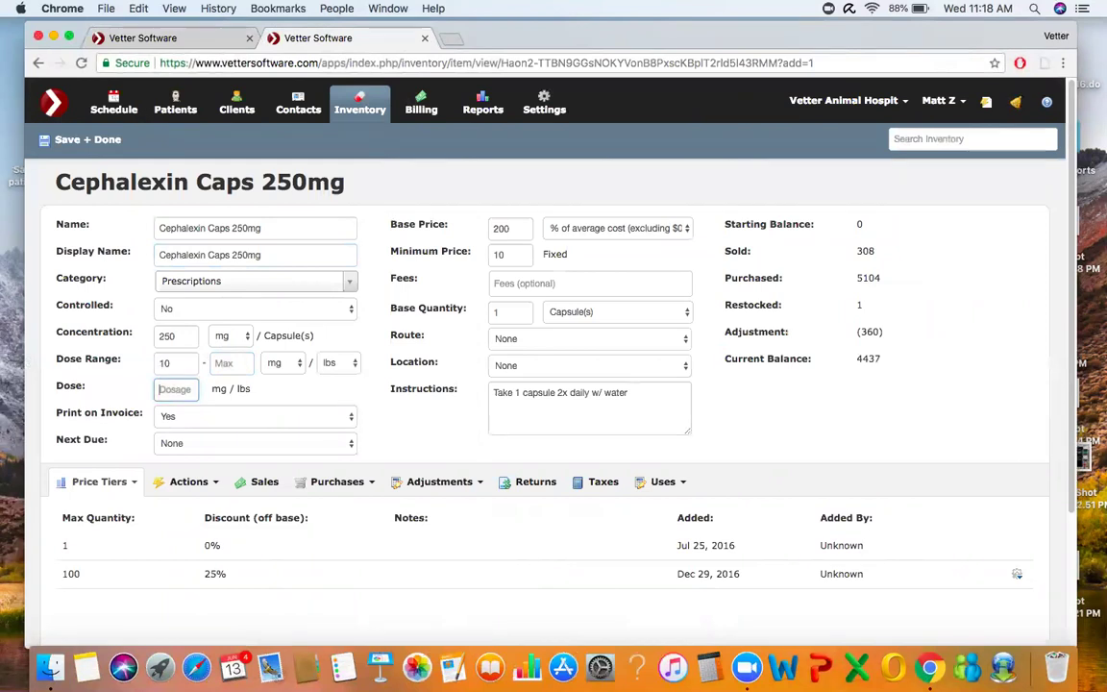
pyautogui.click(68, 142)
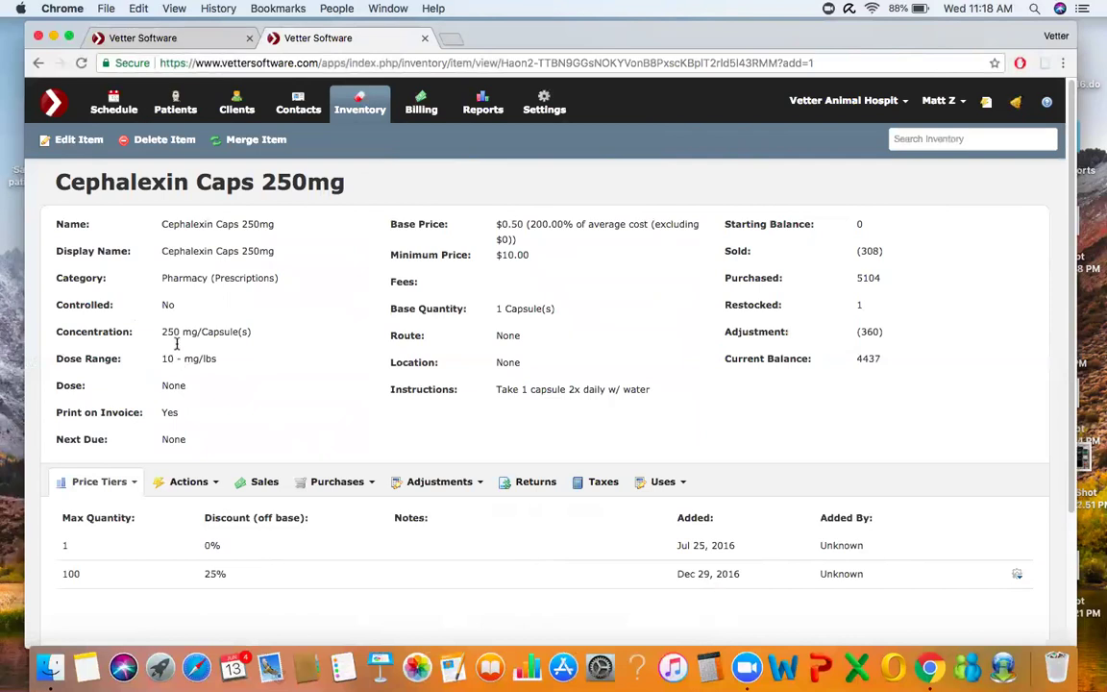
# Switch back to the patient's open record to reopen its dosage calculator, and discard that record.
pyautogui.click(213, 41)
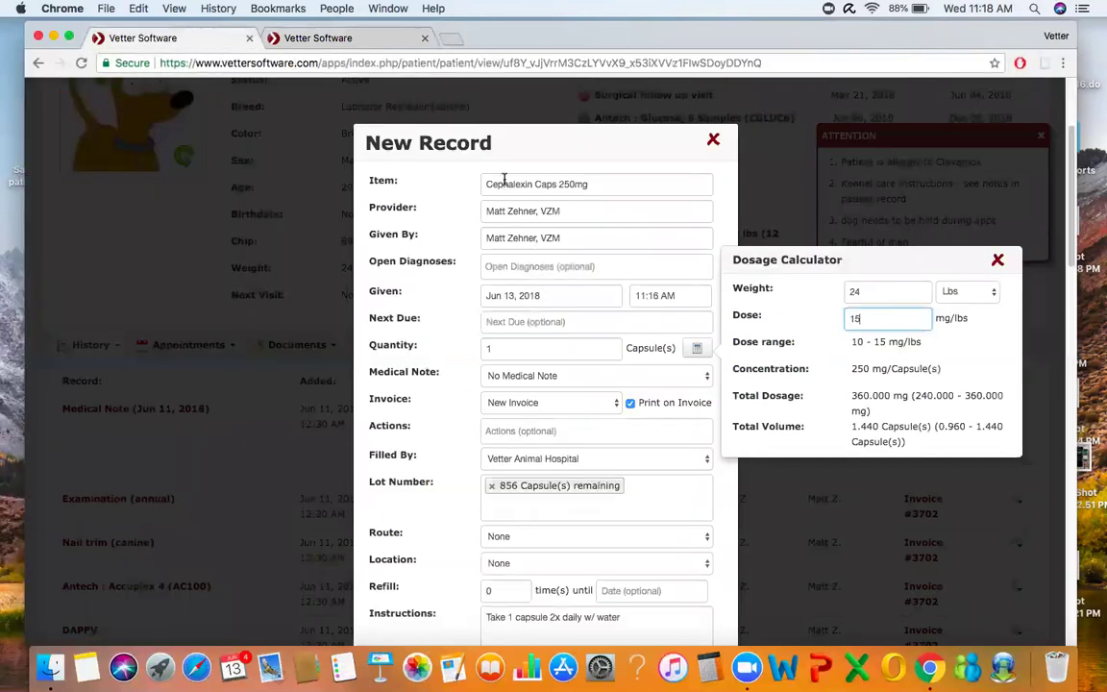
pyautogui.click(1000, 263)
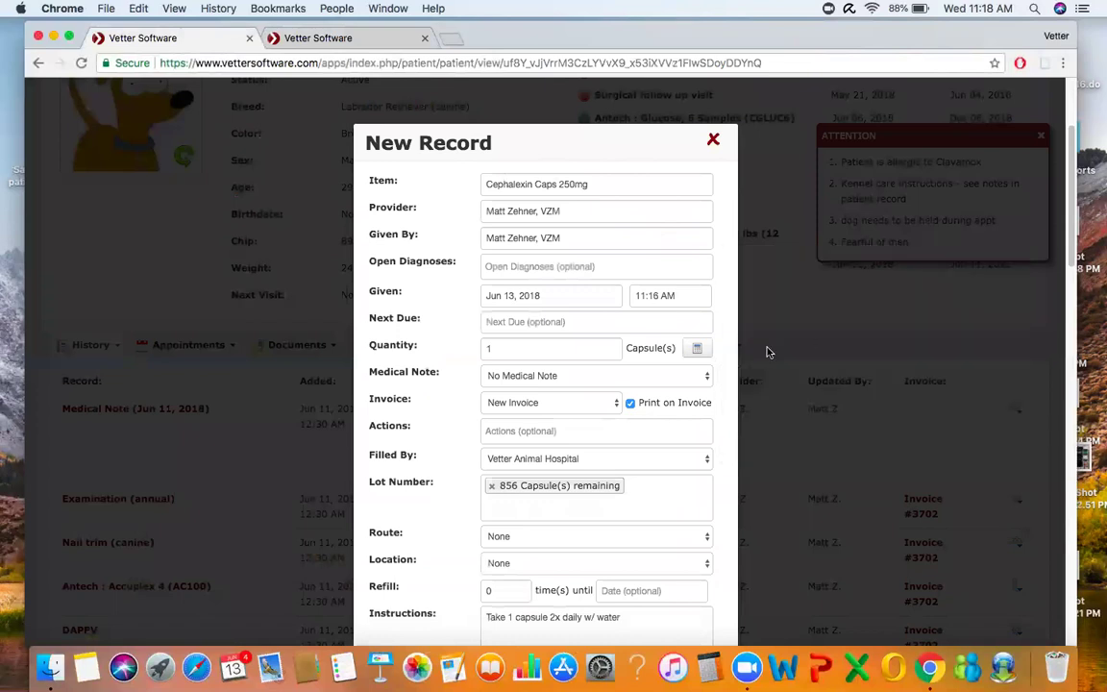
pyautogui.click(695, 350)
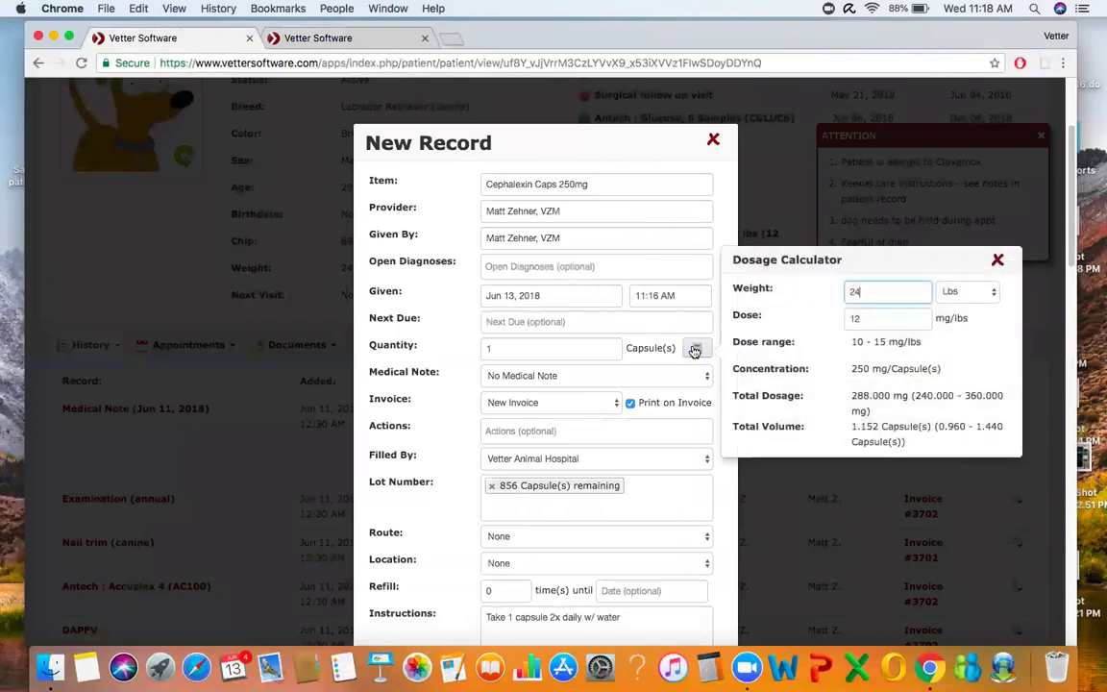
pyautogui.click(713, 139)
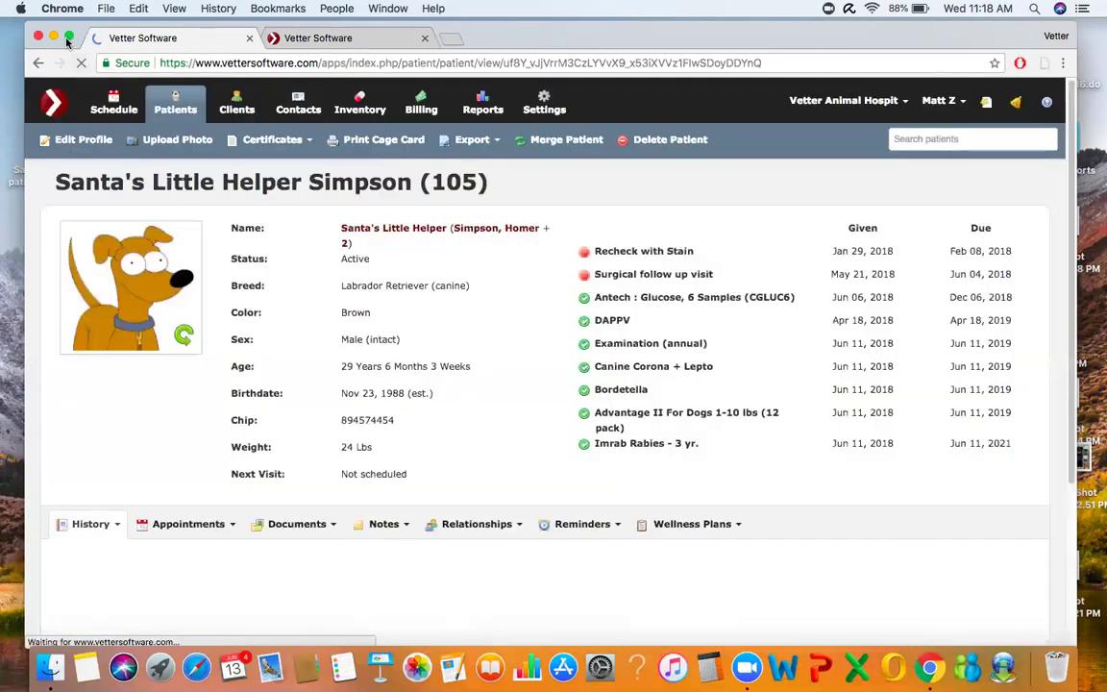
# Show the browser full screen and start a new medical record from the patient's history.
pyautogui.click(69, 35)
pyautogui.scroll(-1, 114, 352)
pyautogui.scroll(-3, 114, 352)
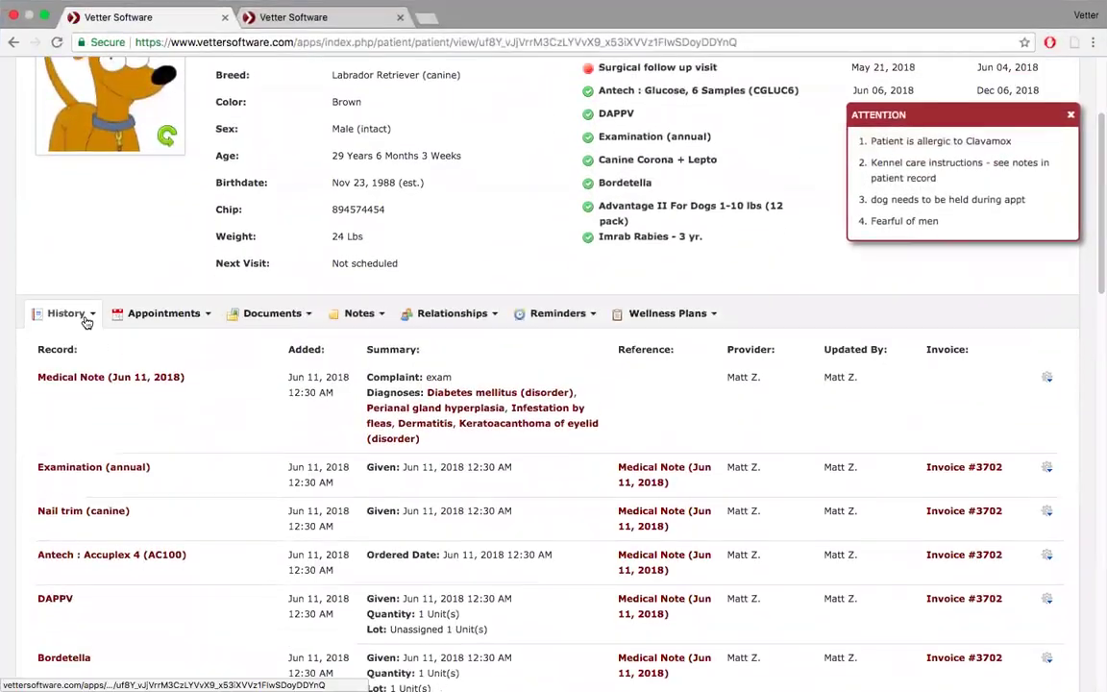
pyautogui.click(87, 316)
pyautogui.moveTo(94, 432)
pyautogui.moveTo(91, 539)
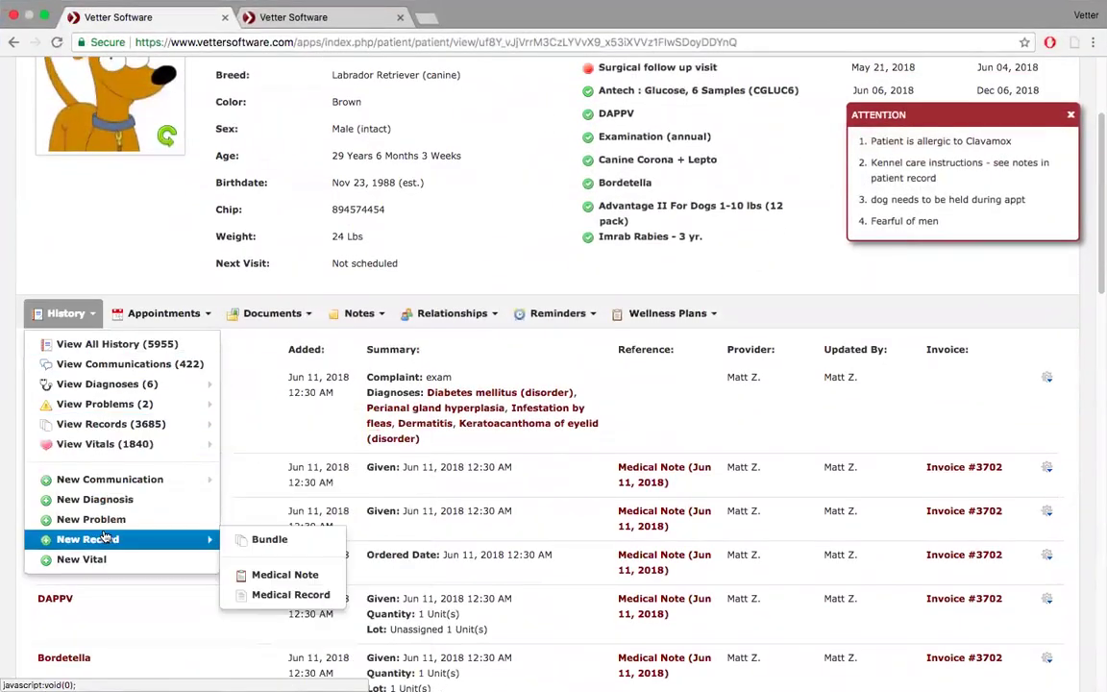
pyautogui.click(288, 594)
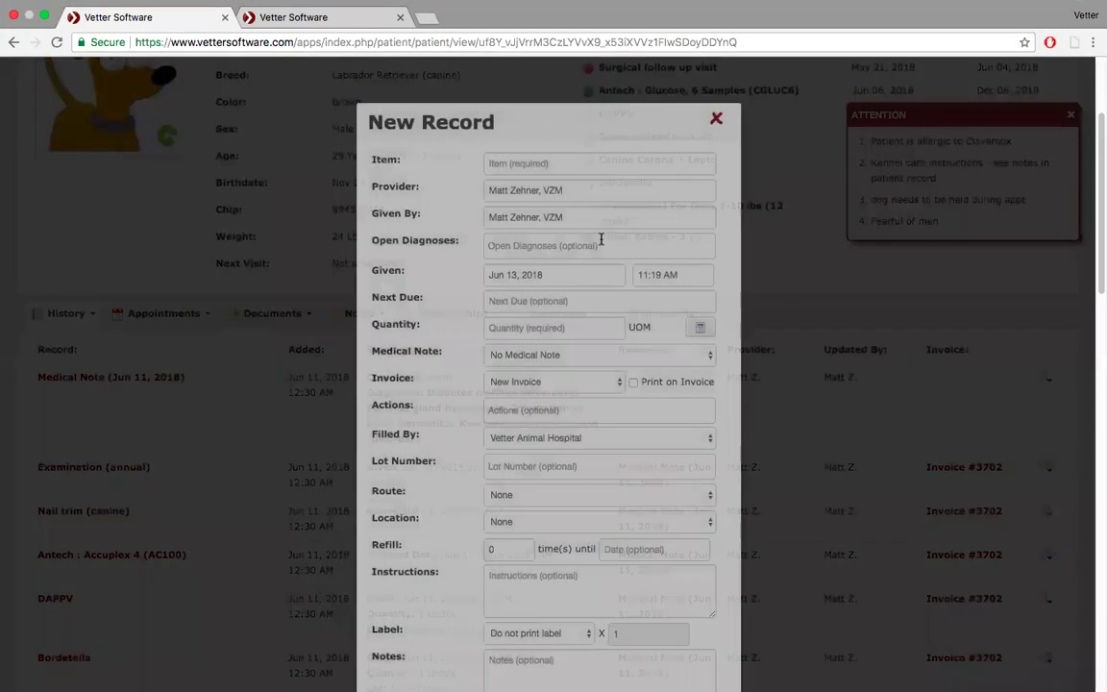
# Select Cephalexin Caps 250mg as the new record's item and bring up the dosage calculator for it.
pyautogui.write('cep')
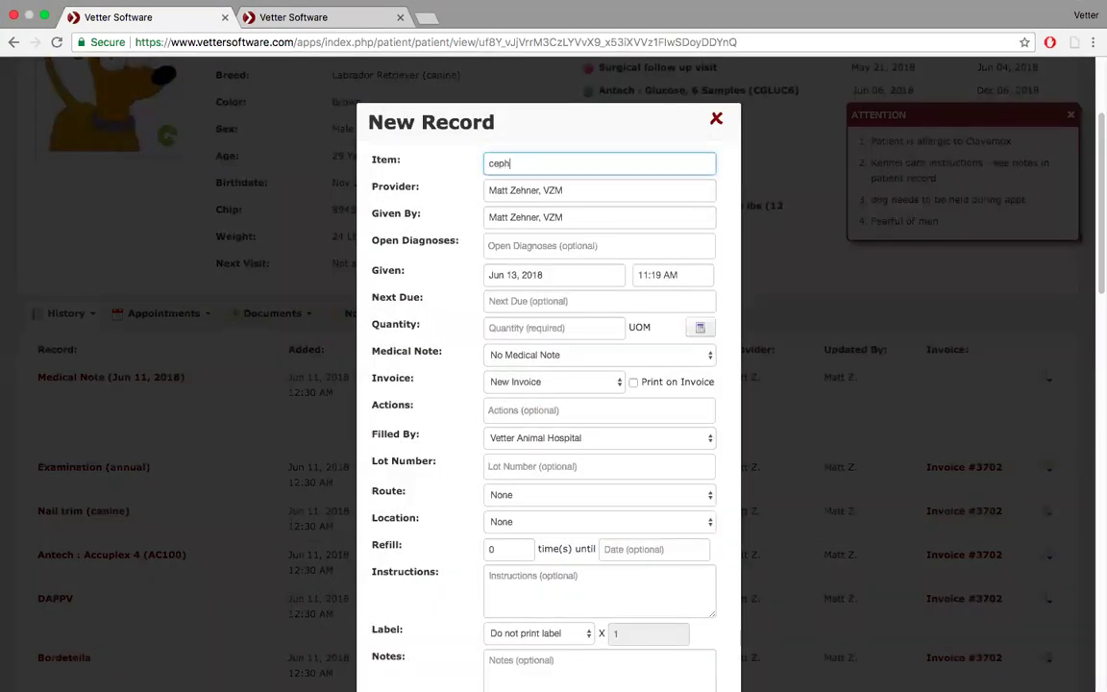
pyautogui.write('h')
pyautogui.click(595, 204)
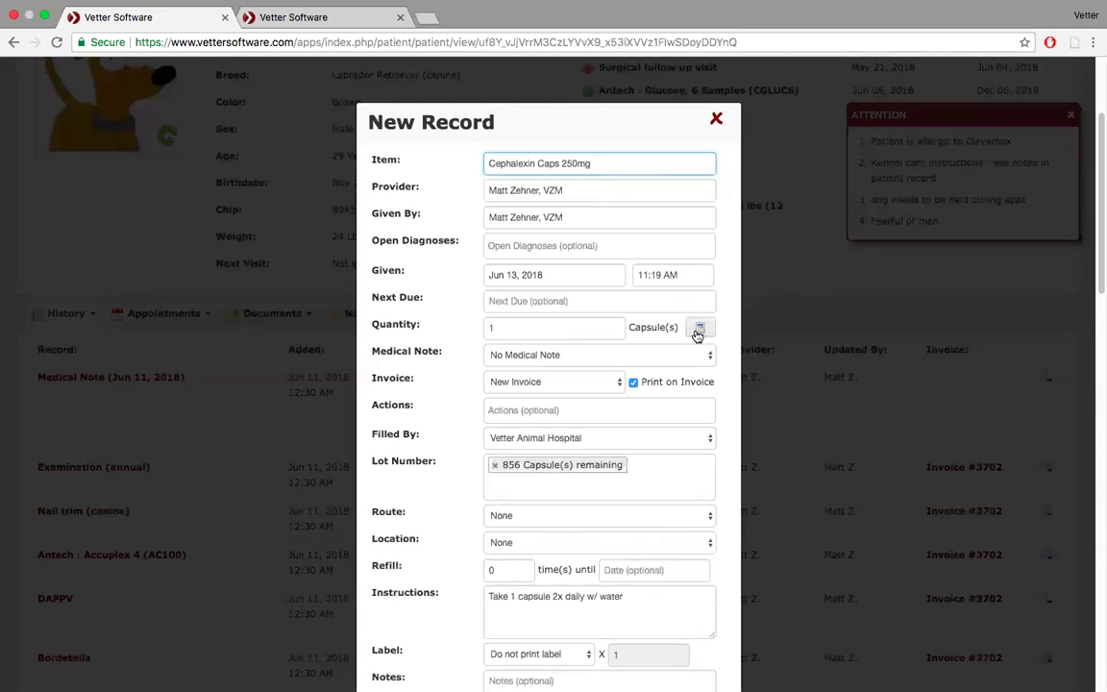
pyautogui.click(697, 331)
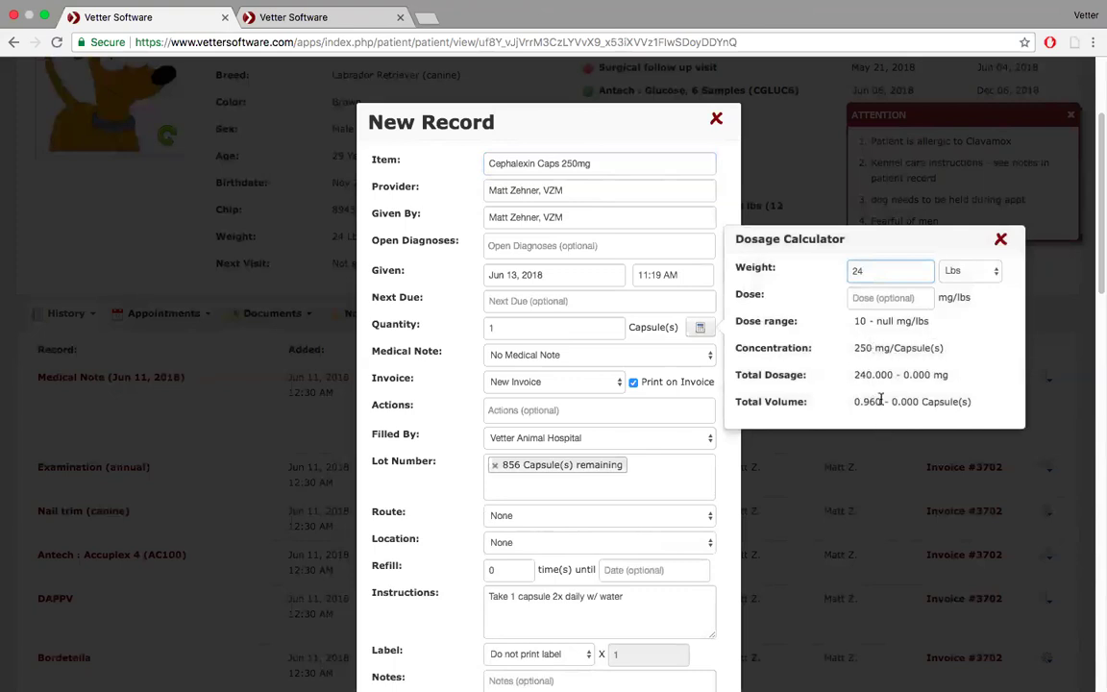
# Calculate the dosage with a dose of 12 mg/lbs, and close the calculator and the record without saving.
pyautogui.click(887, 293)
pyautogui.write('12')
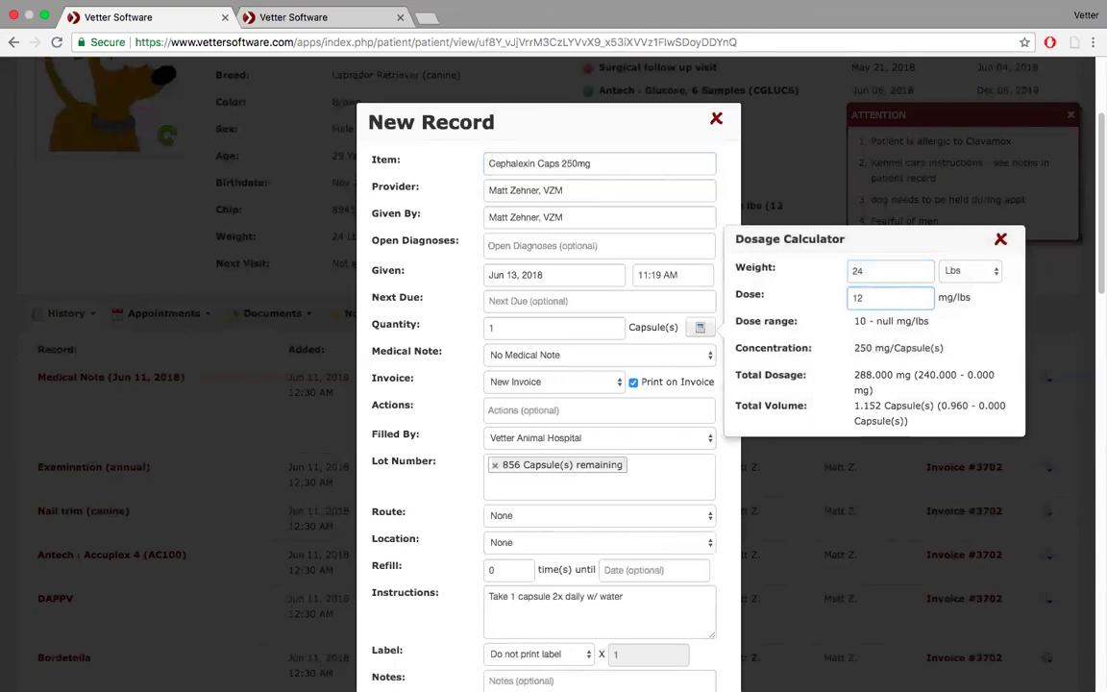
pyautogui.click(1002, 242)
pyautogui.click(716, 118)
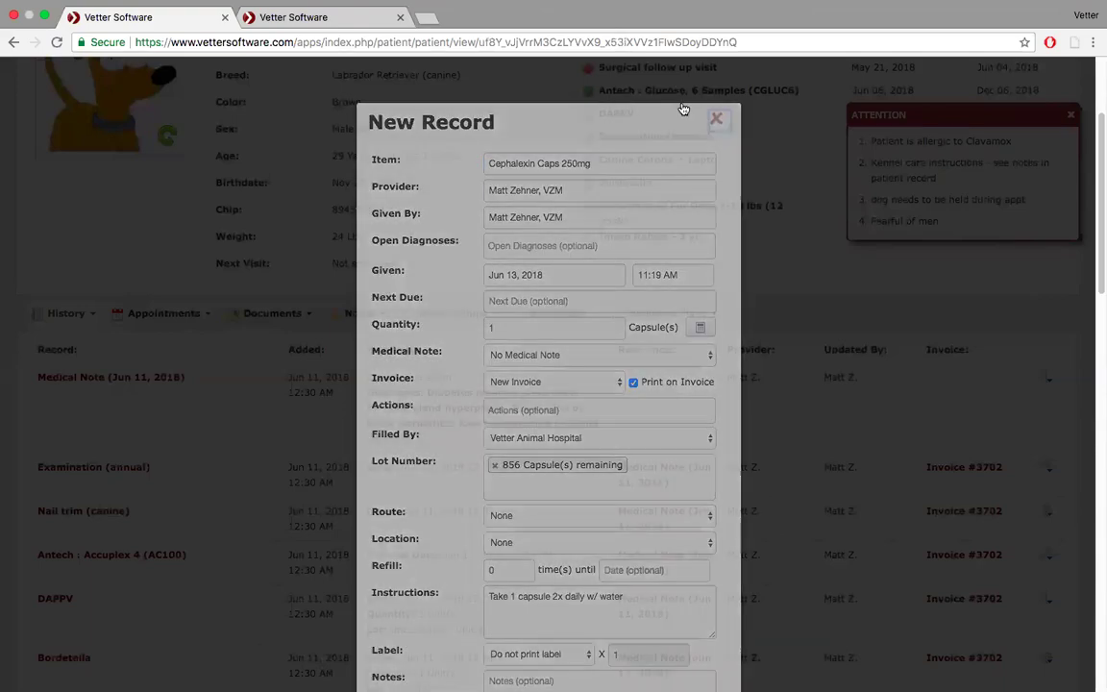
pyautogui.moveTo(43, 9)
pyautogui.click(45, 35)
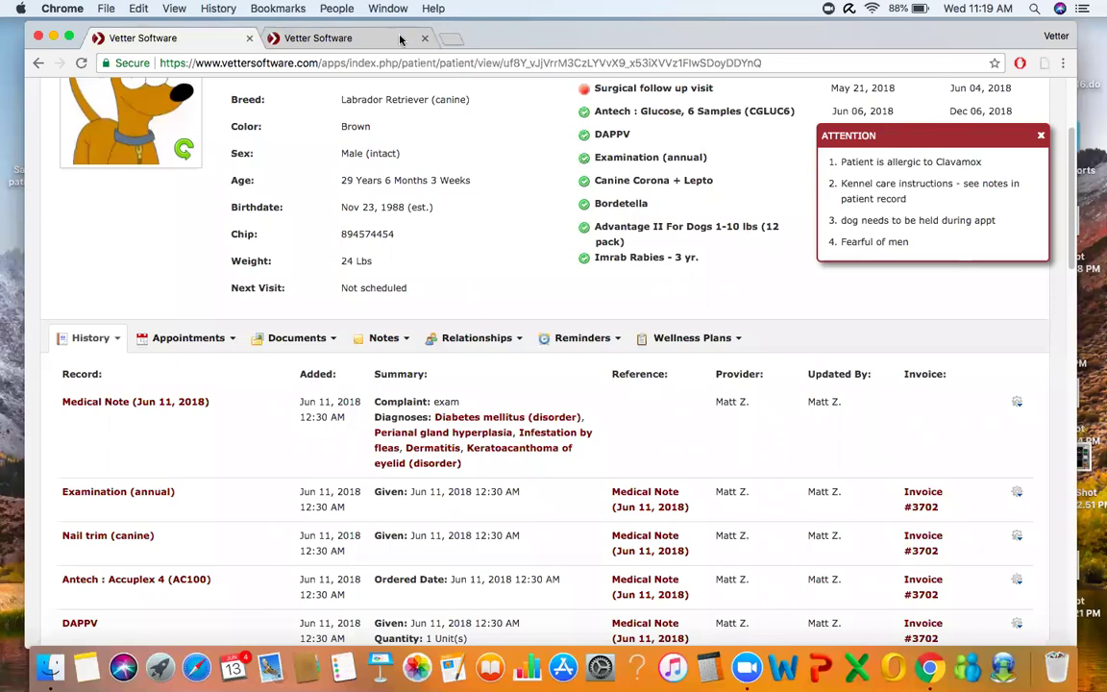
pyautogui.click(68, 35)
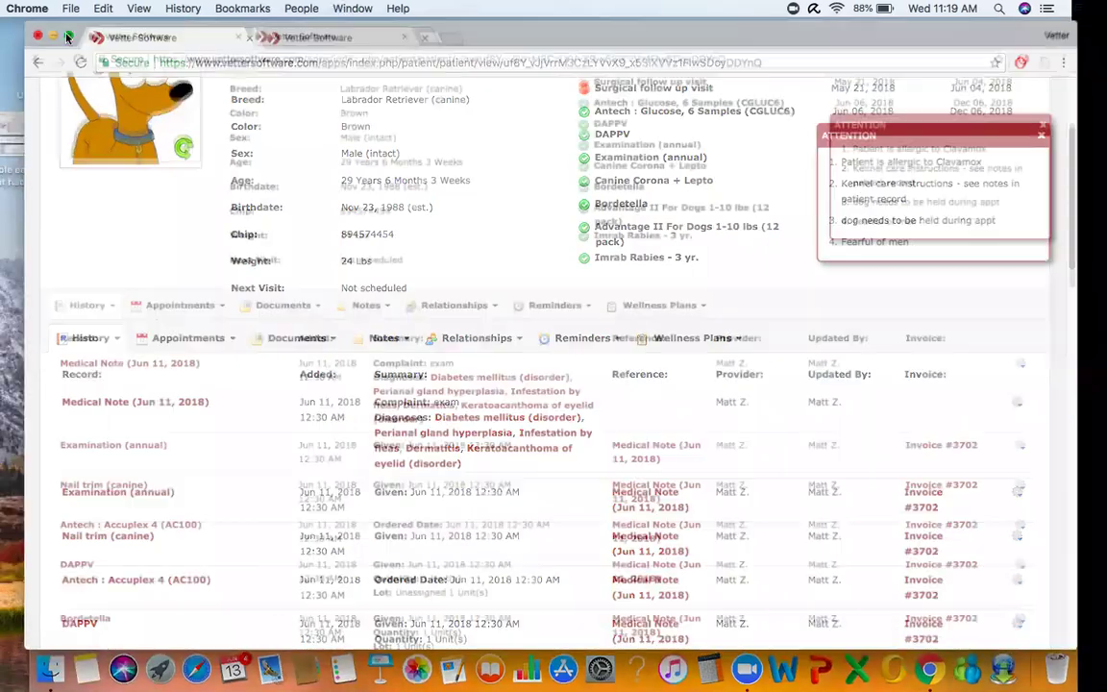
# Go to the Jun 13, 2018 schedule and start a 1:00 PM regular check-up appointment with the complaint "exam".
pyautogui.scroll(5, 141, 161)
pyautogui.click(96, 84)
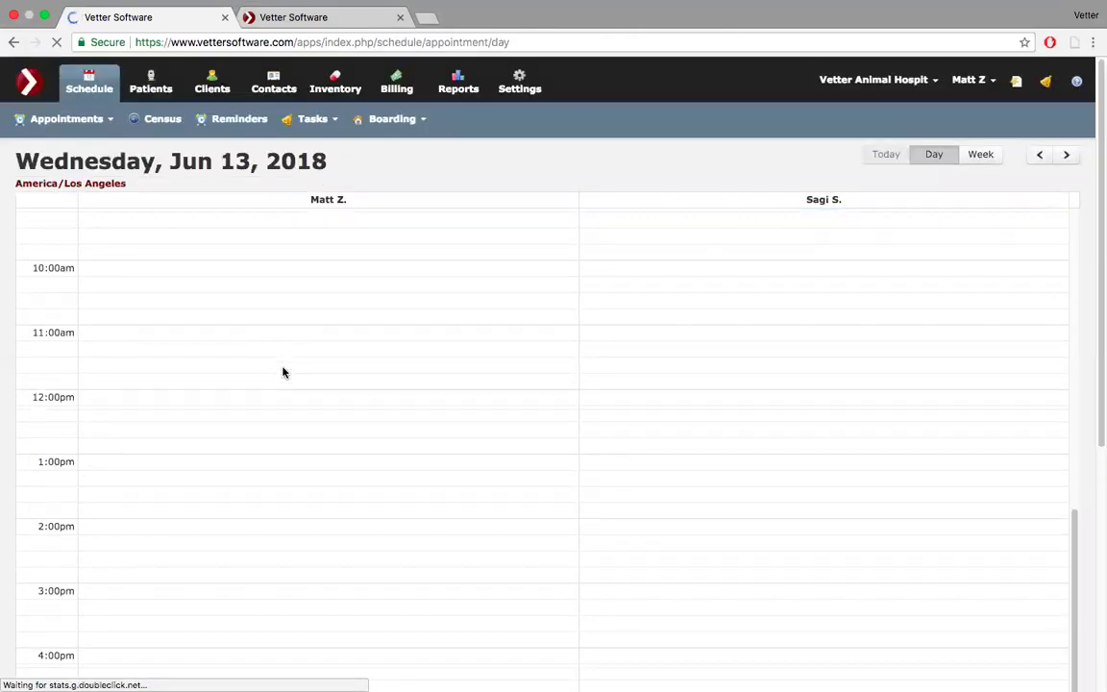
pyautogui.scroll(-5, 283, 372)
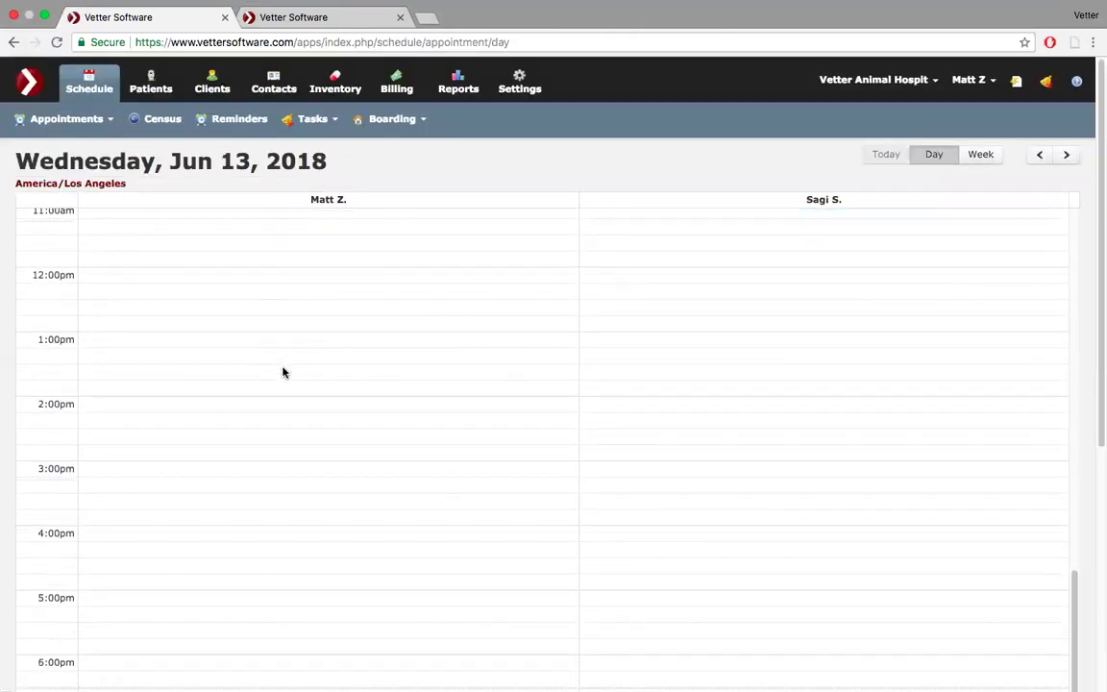
pyautogui.click(217, 341)
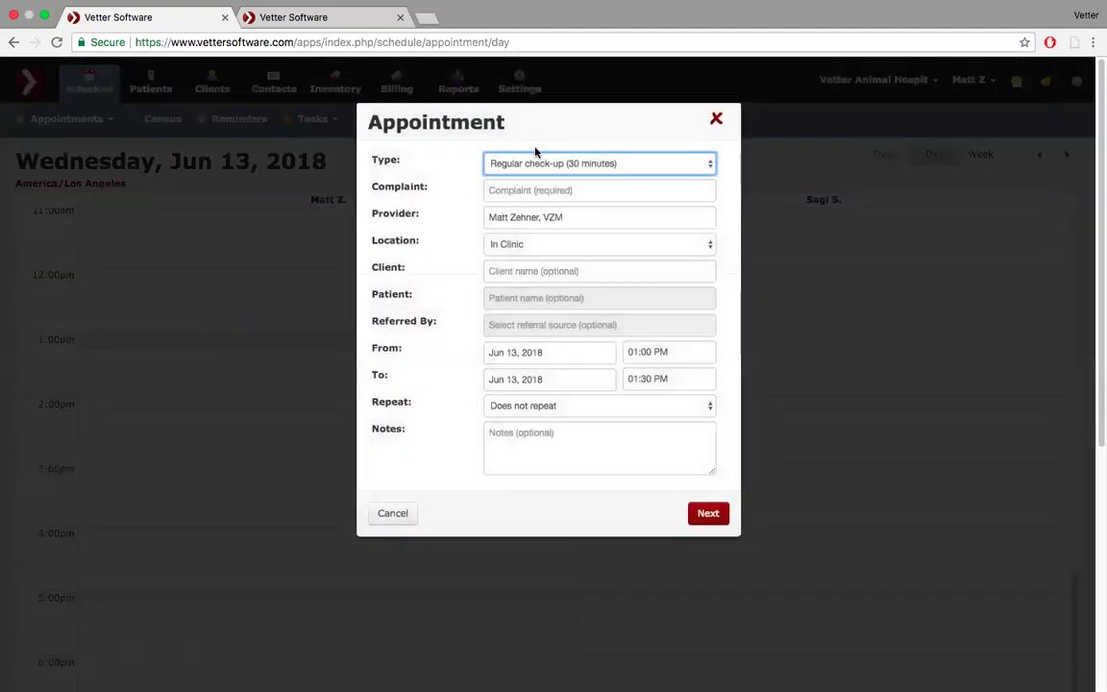
pyautogui.click(584, 187)
pyautogui.write('exam')
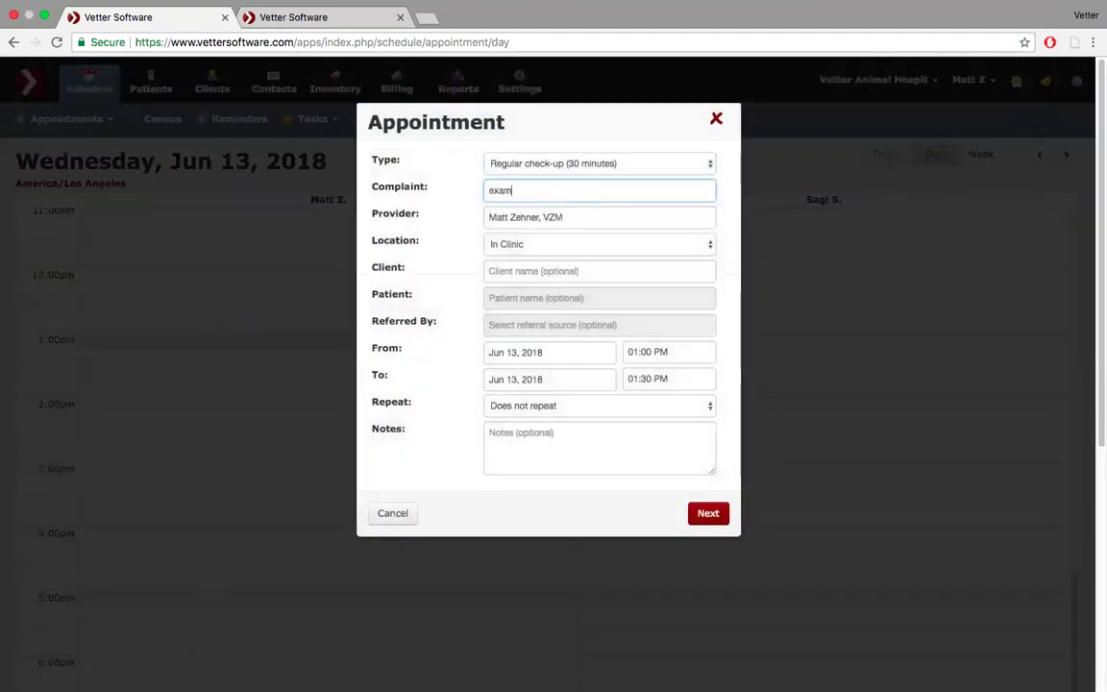
# Select the appointment's client by name and choose Santa's Little Helper as the patient.
pyautogui.click(567, 269)
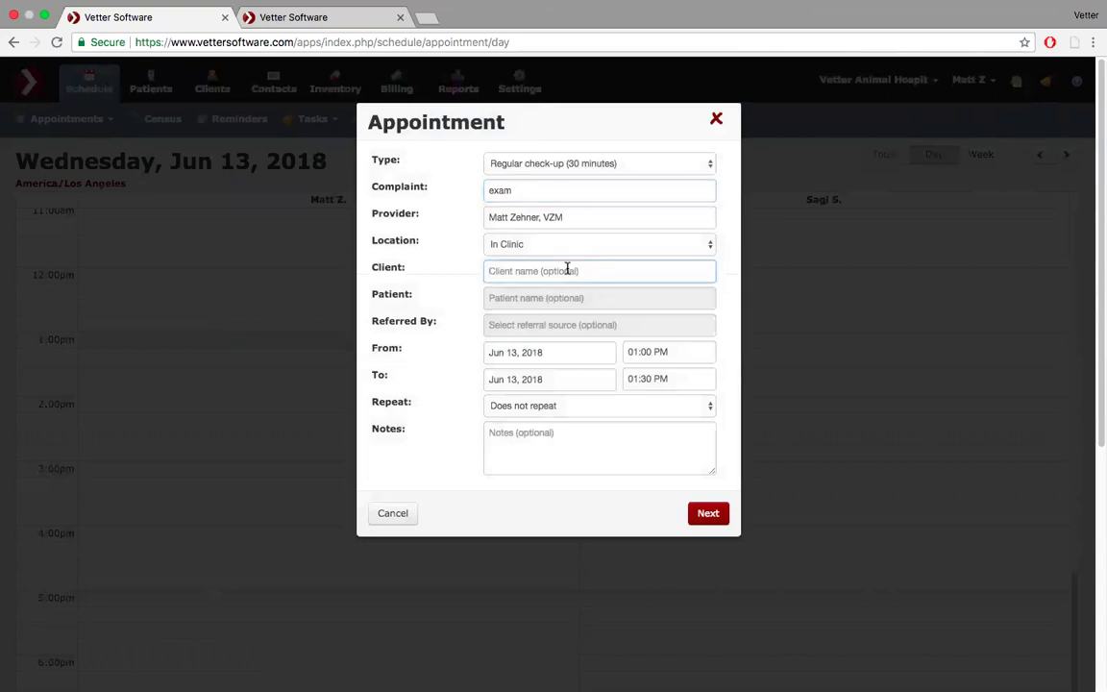
pyautogui.write('Home')
pyautogui.click(550, 313)
pyautogui.click(524, 298)
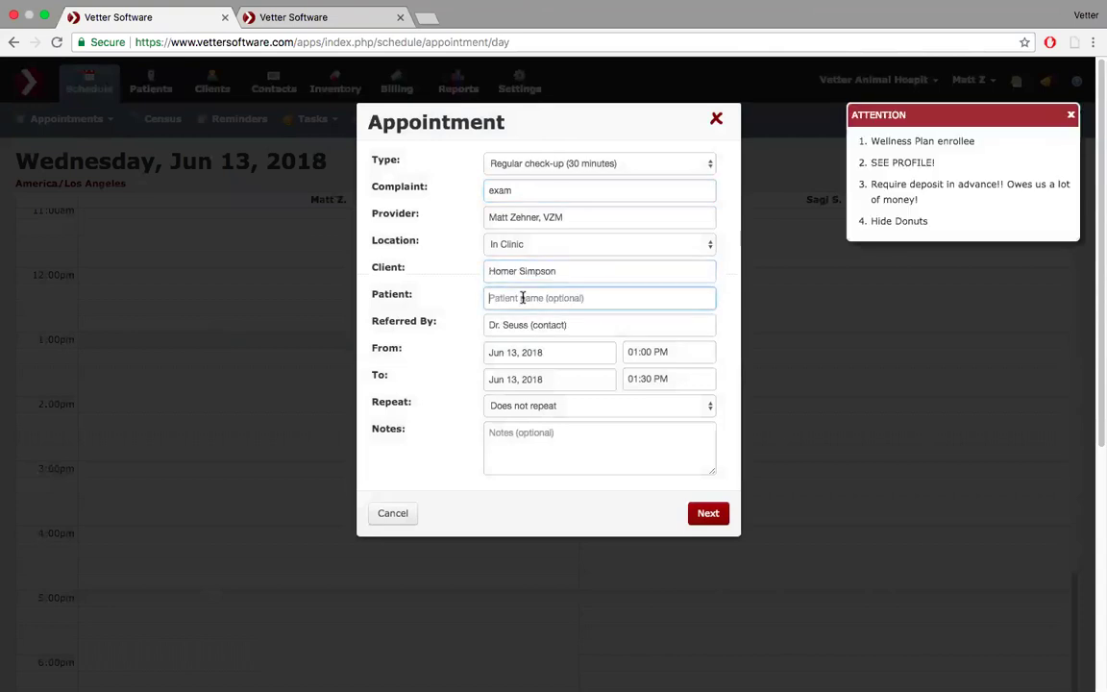
pyautogui.click(534, 398)
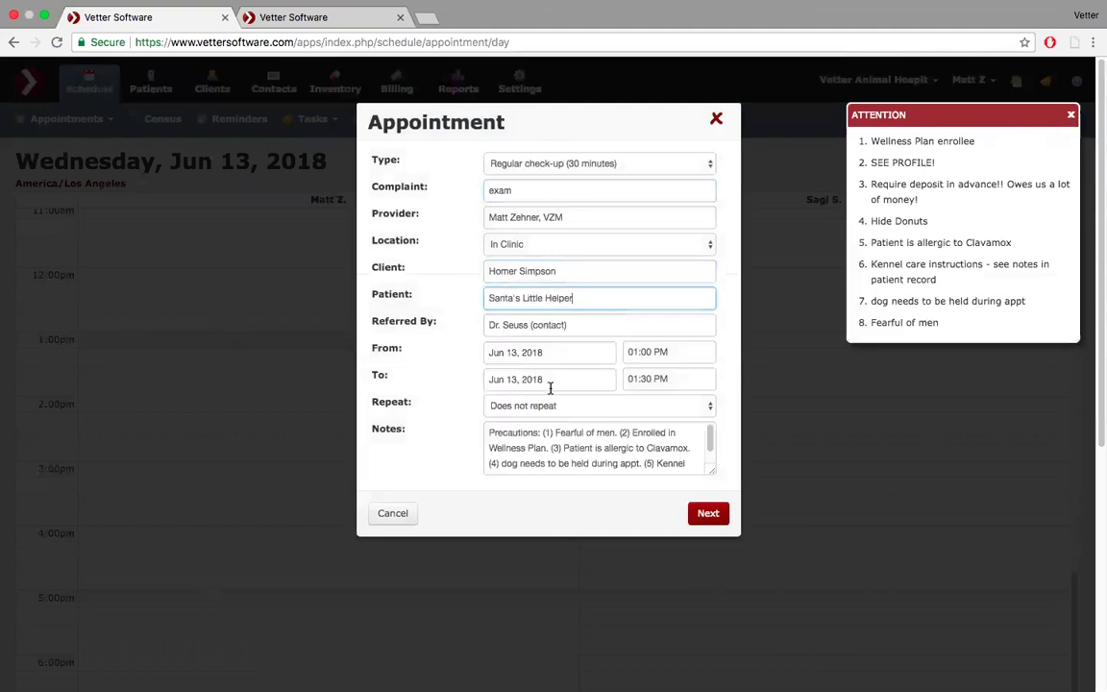
# Accept the client information and save the appointment with its email confirmation and email reminder.
pyautogui.click(707, 515)
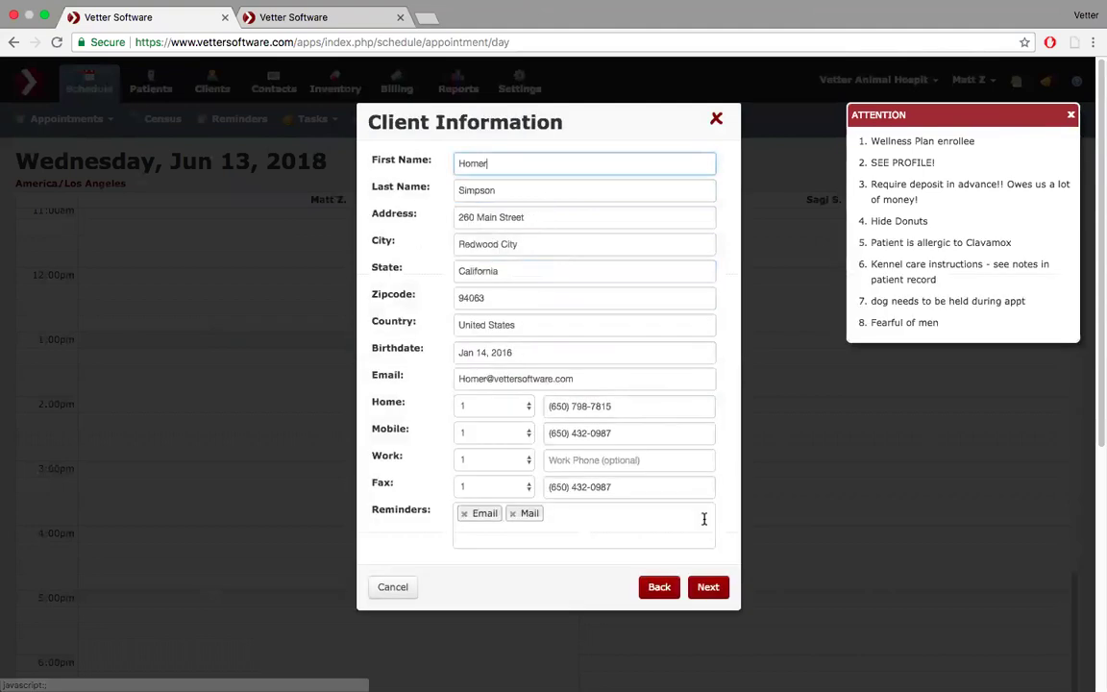
pyautogui.click(709, 588)
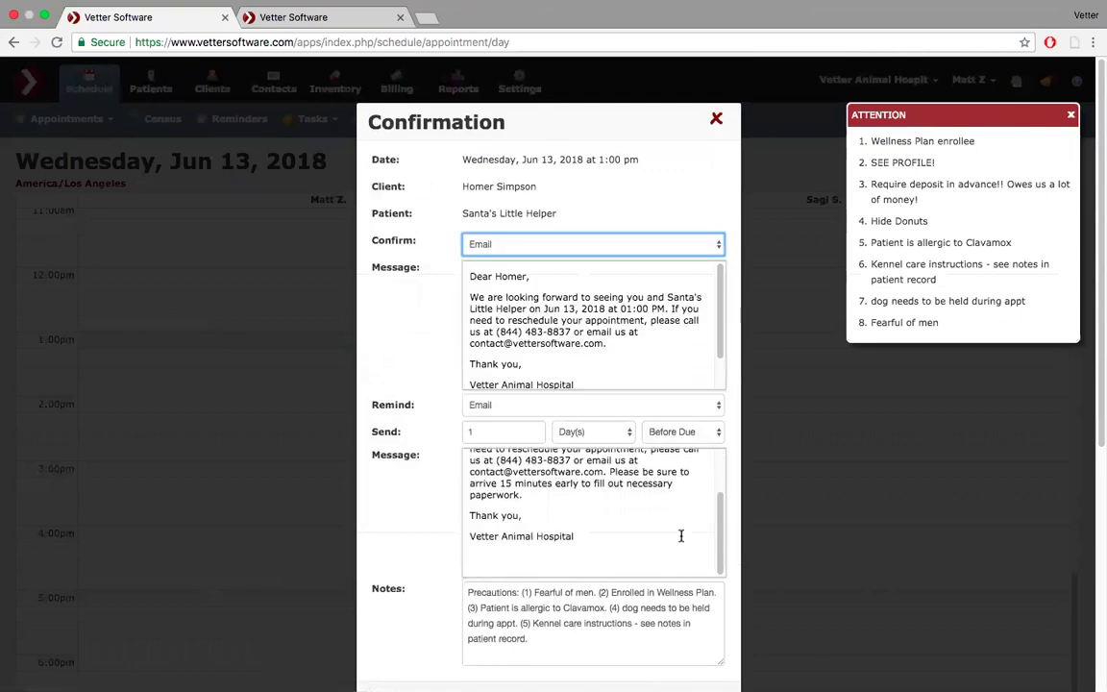
pyautogui.scroll(-4, 709, 471)
pyautogui.click(709, 536)
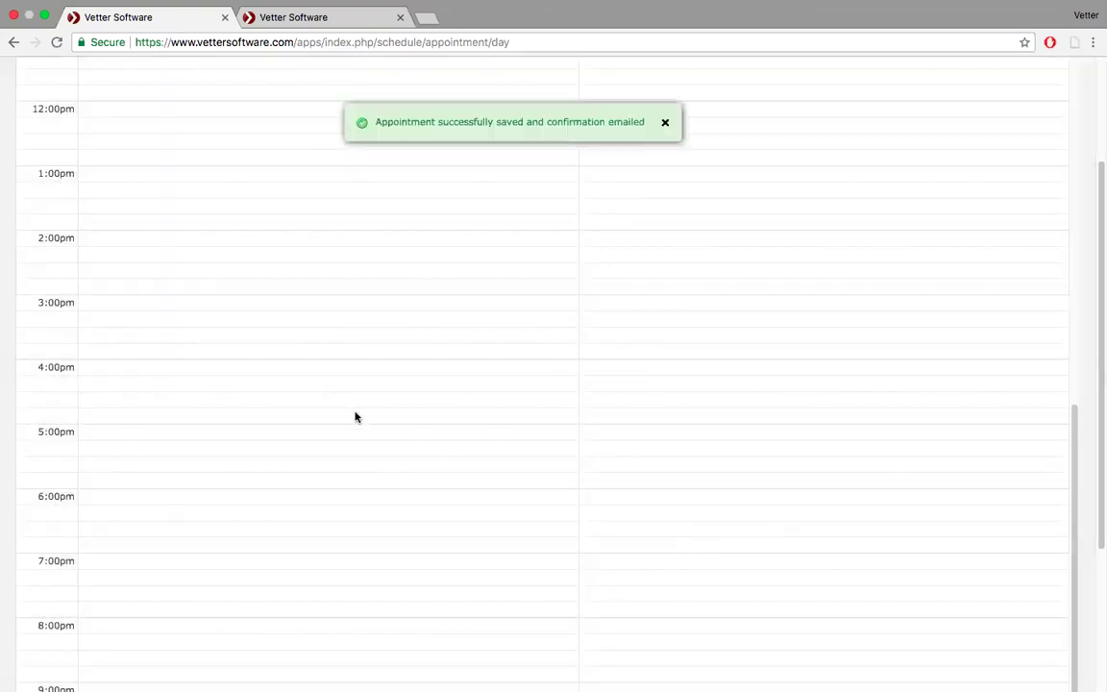
# Start checking in the 1:00 PM appointment with a Basic SOAP medical note and the Annual Exam bundle.
pyautogui.click(287, 192)
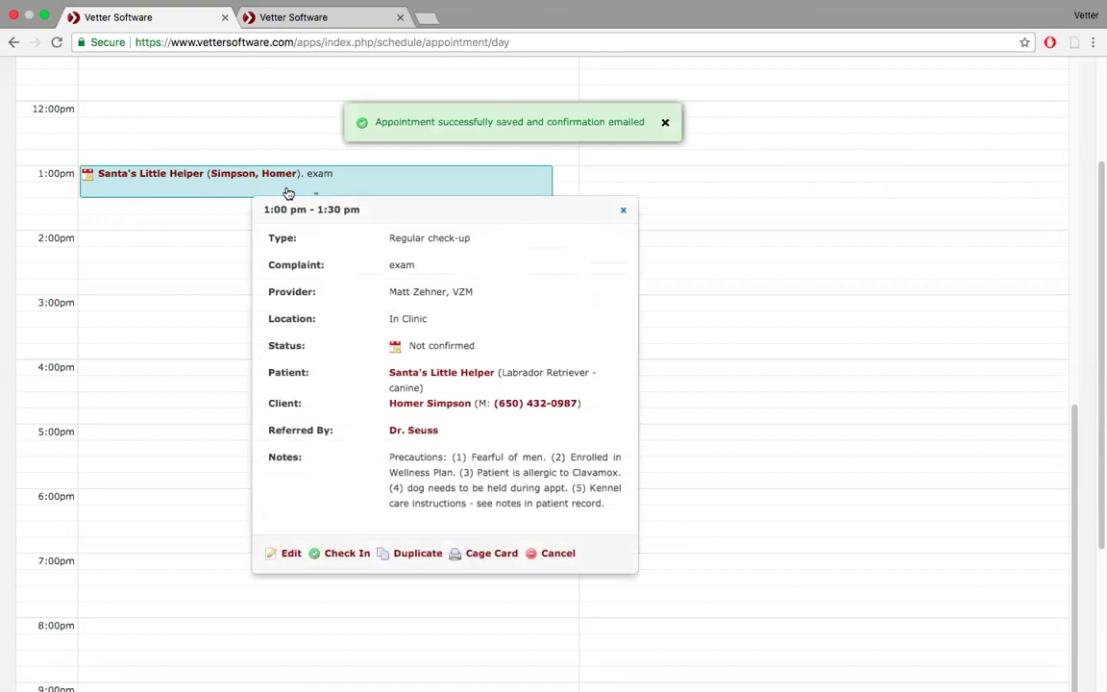
pyautogui.click(346, 558)
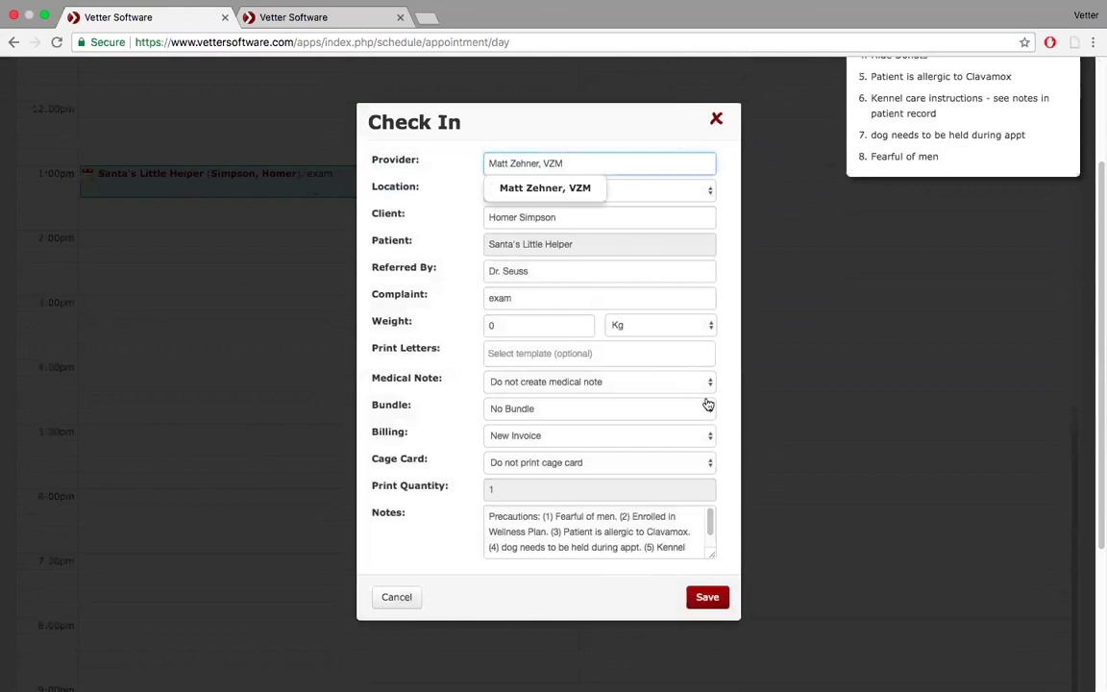
pyautogui.click(705, 384)
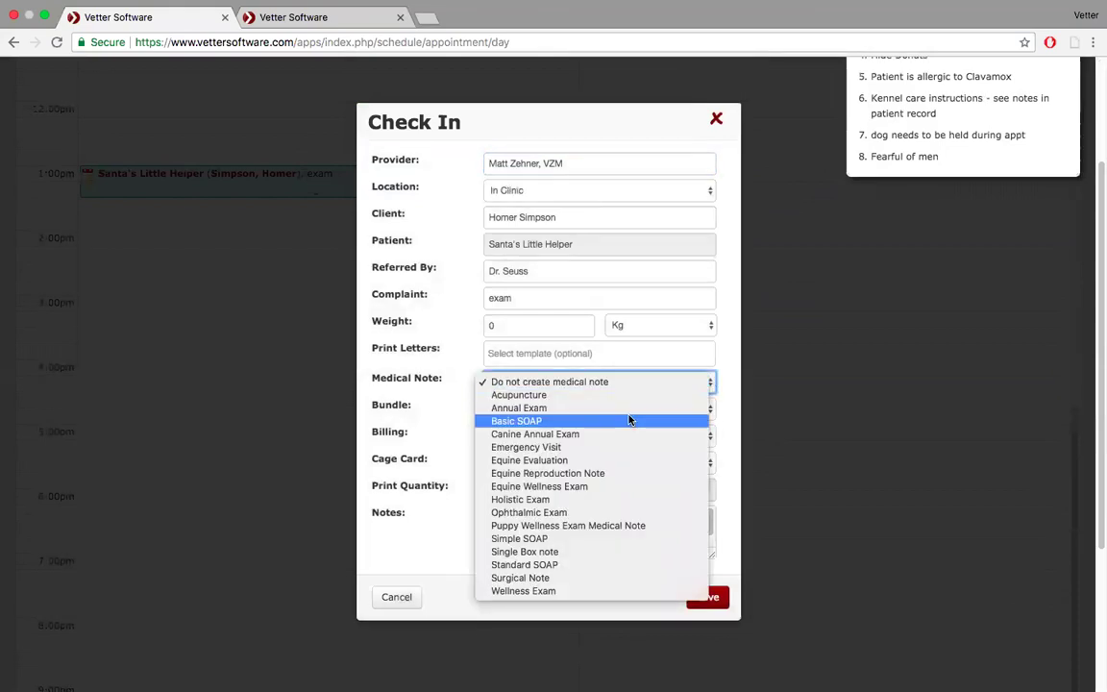
pyautogui.click(639, 421)
pyautogui.click(710, 413)
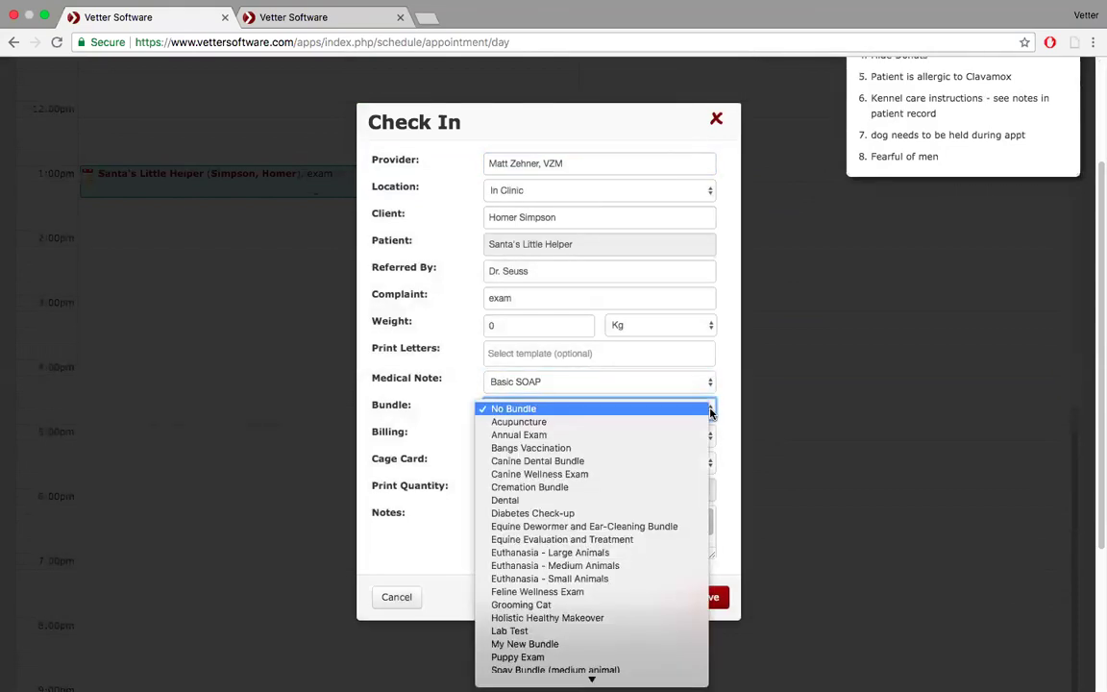
pyautogui.click(677, 438)
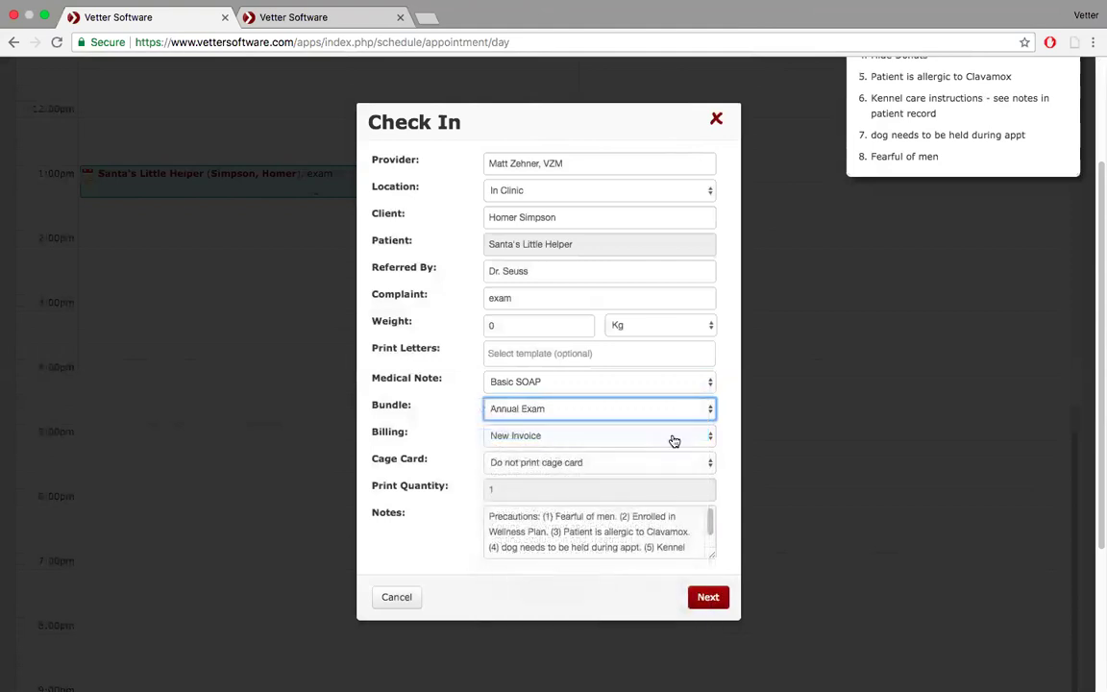
# Keep the check-in's billing on New Invoice and proceed with the check-in.
pyautogui.click(708, 439)
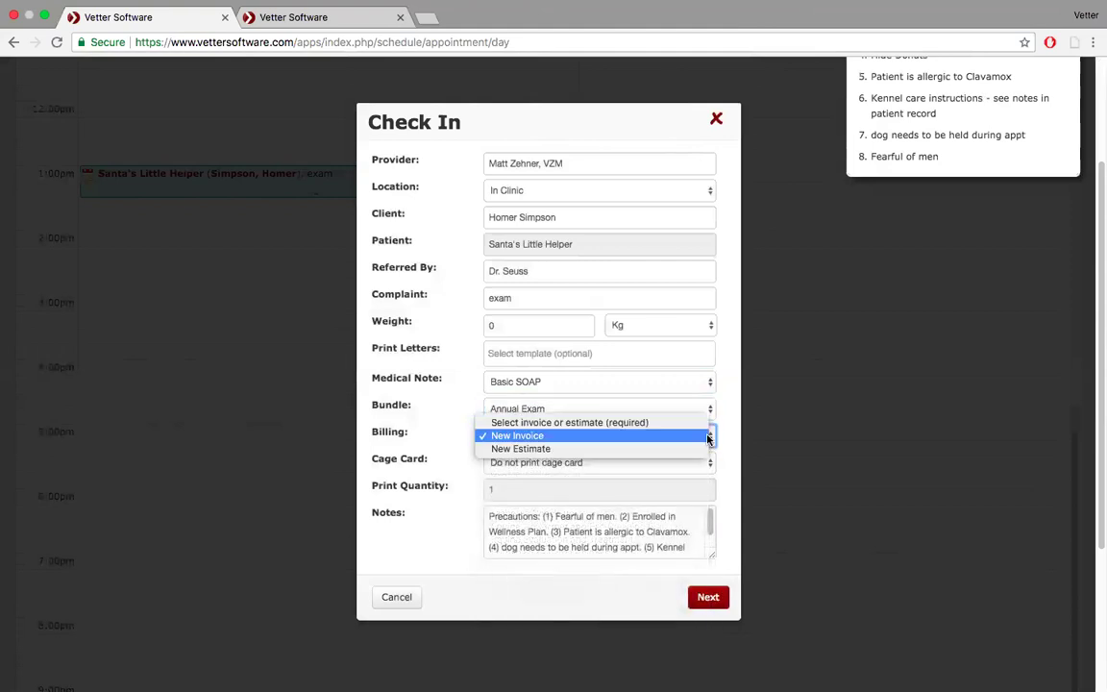
pyautogui.click(708, 438)
pyautogui.click(709, 597)
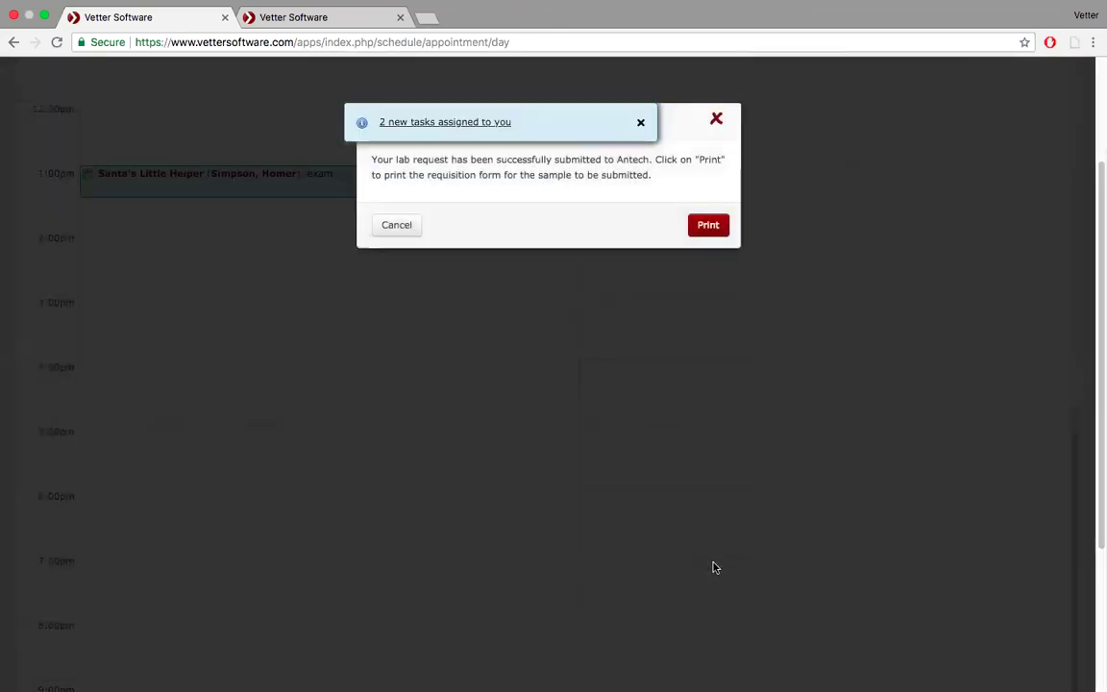
# Dismiss the new-task notice and the requisition form prompt, and start checking out the 1:00 PM appointment.
pyautogui.click(640, 125)
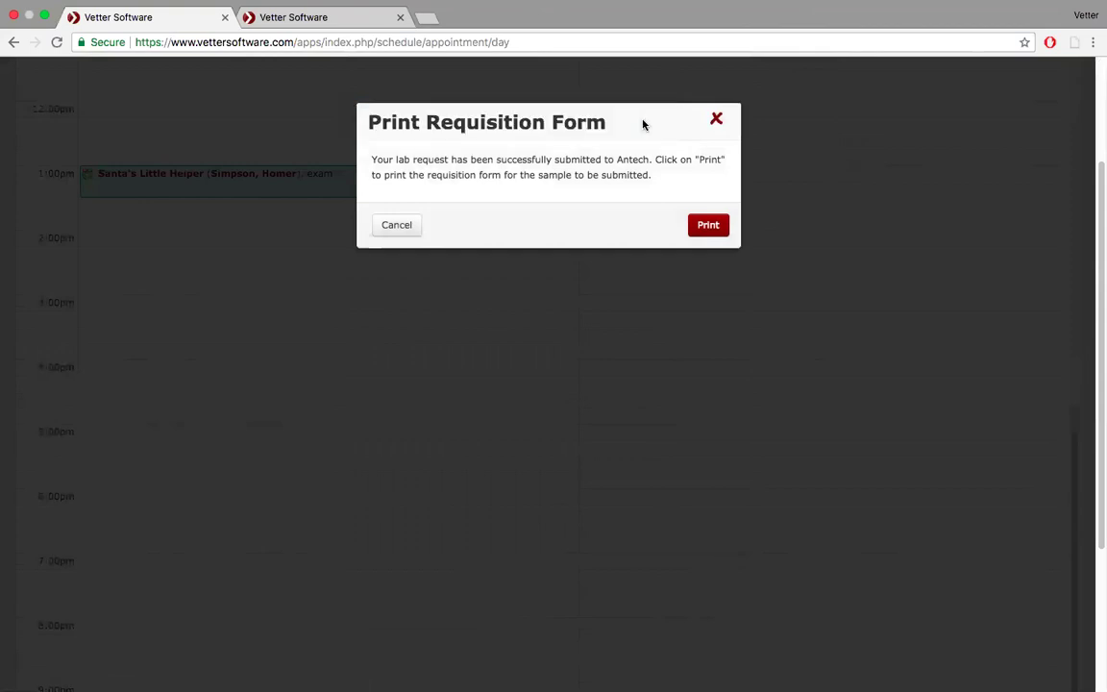
pyautogui.click(717, 119)
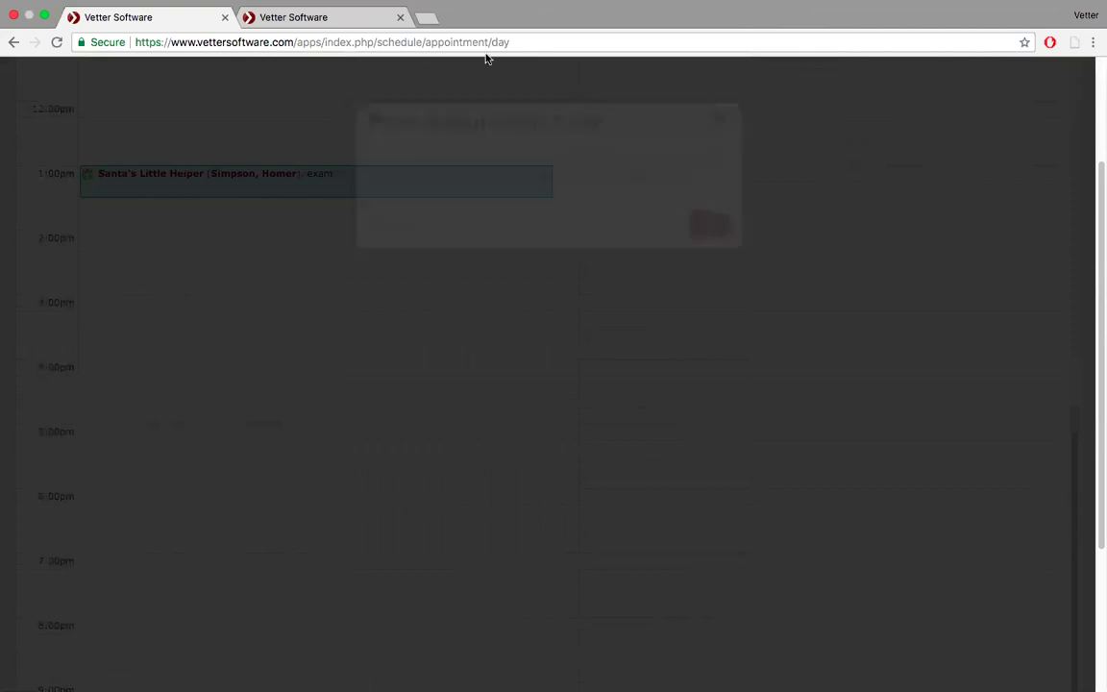
pyautogui.click(324, 194)
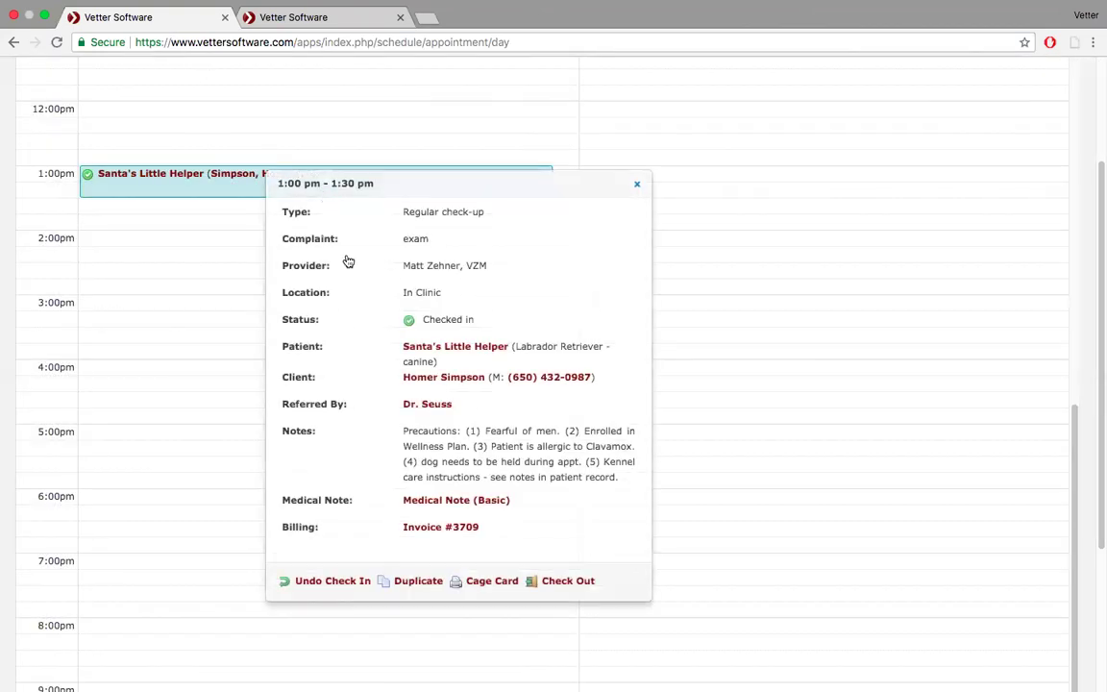
pyautogui.click(558, 580)
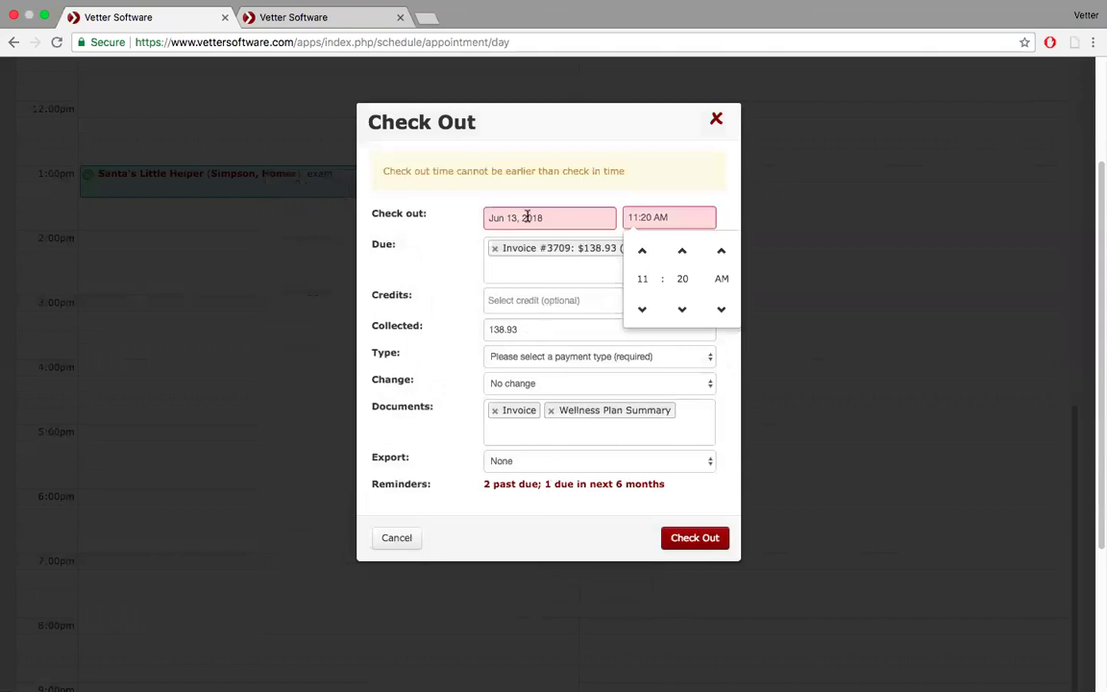
# Set the check-out time to 12:30 PM and look over the available payment types without choosing one.
pyautogui.click(684, 252)
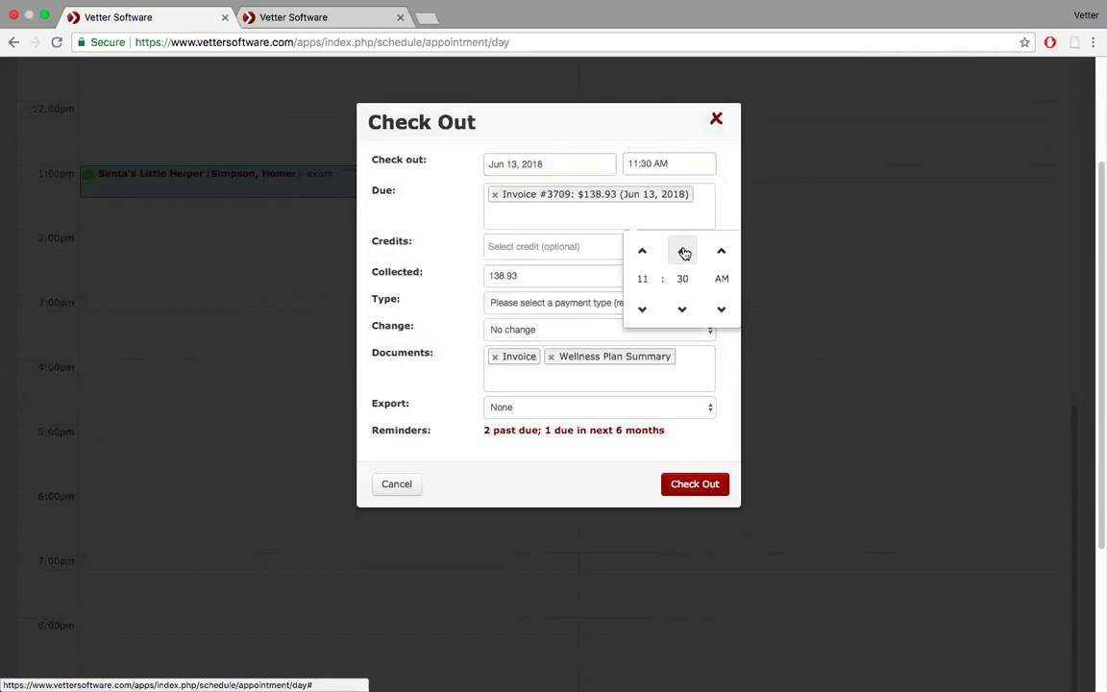
pyautogui.click(682, 251)
pyautogui.click(683, 252)
pyautogui.click(683, 252)
pyautogui.click(682, 252)
pyautogui.click(728, 205)
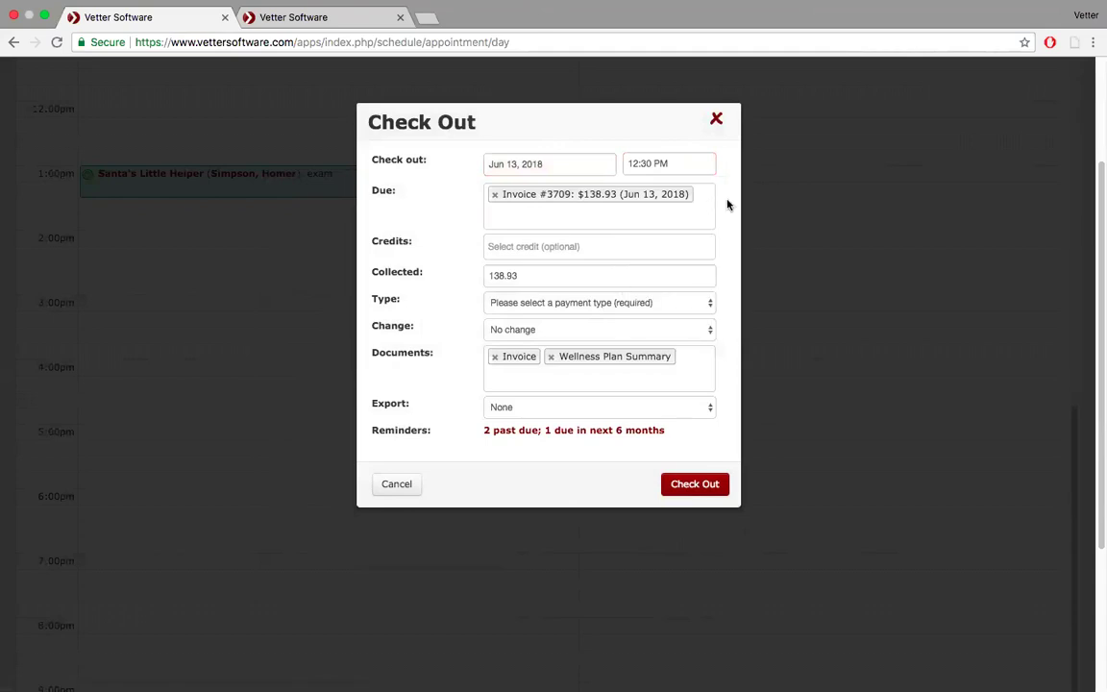
pyautogui.click(702, 306)
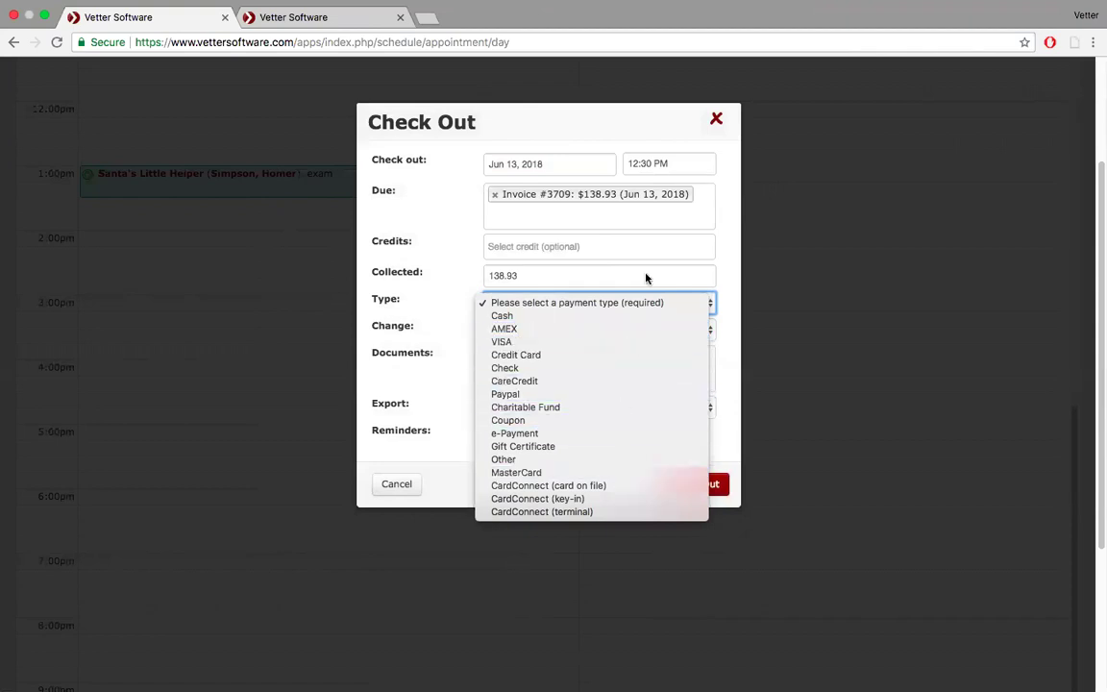
pyautogui.click(653, 195)
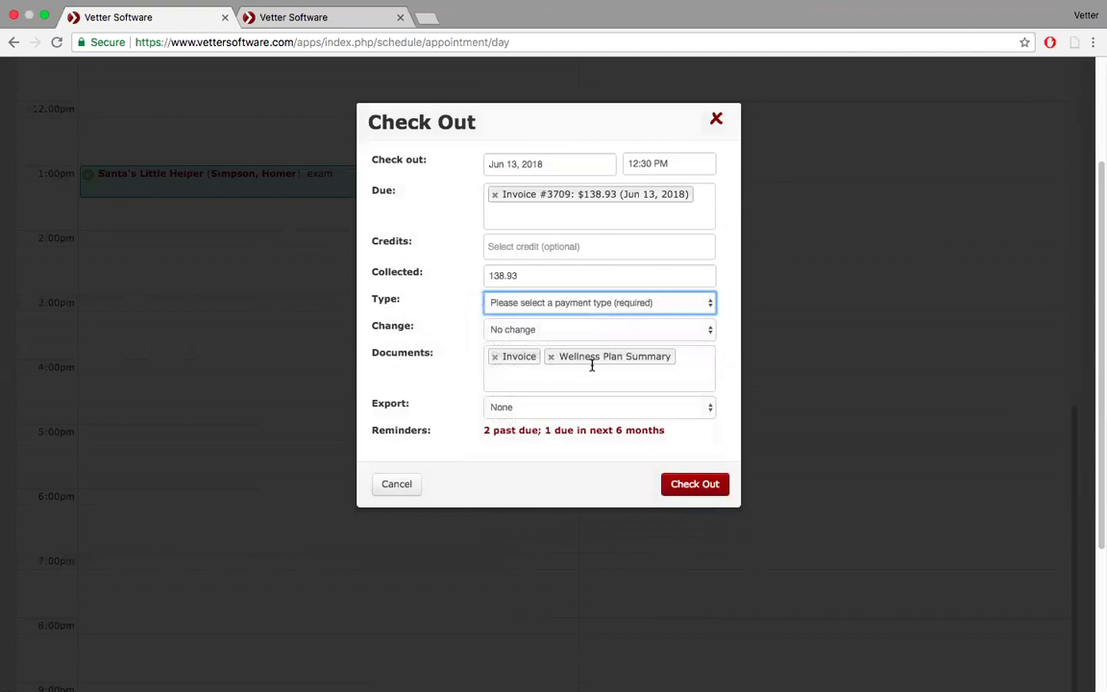
# In the other Vetter browser tab, open Santa's Little Helper's record from the recent records and view the active wellness plans.
pyautogui.click(333, 19)
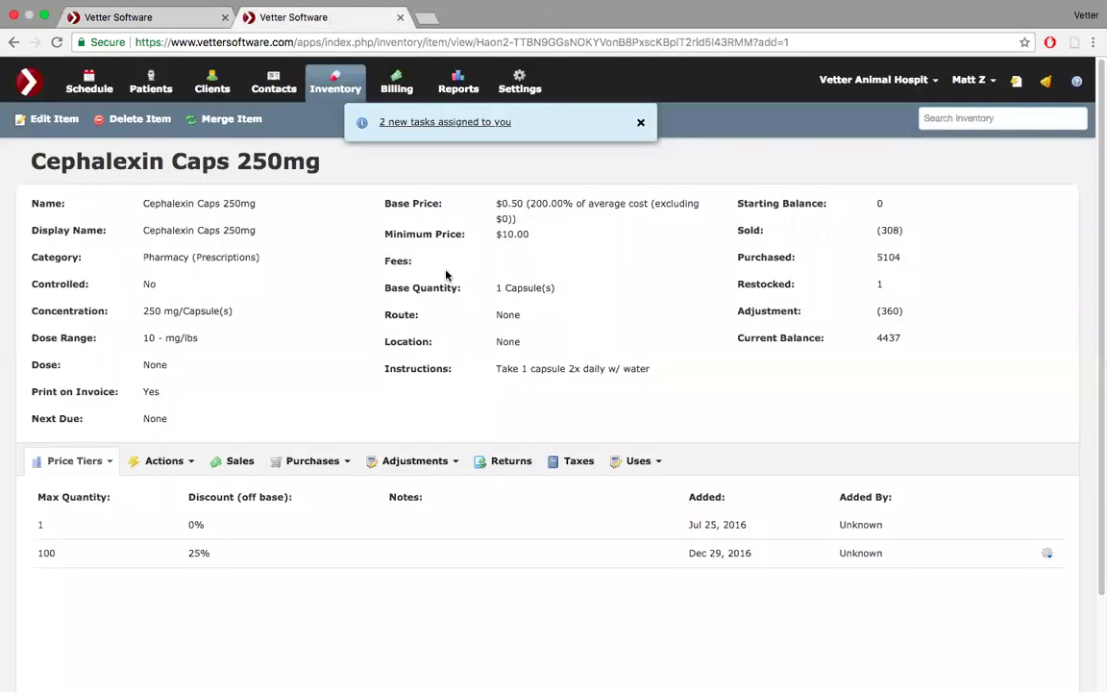
pyautogui.click(913, 78)
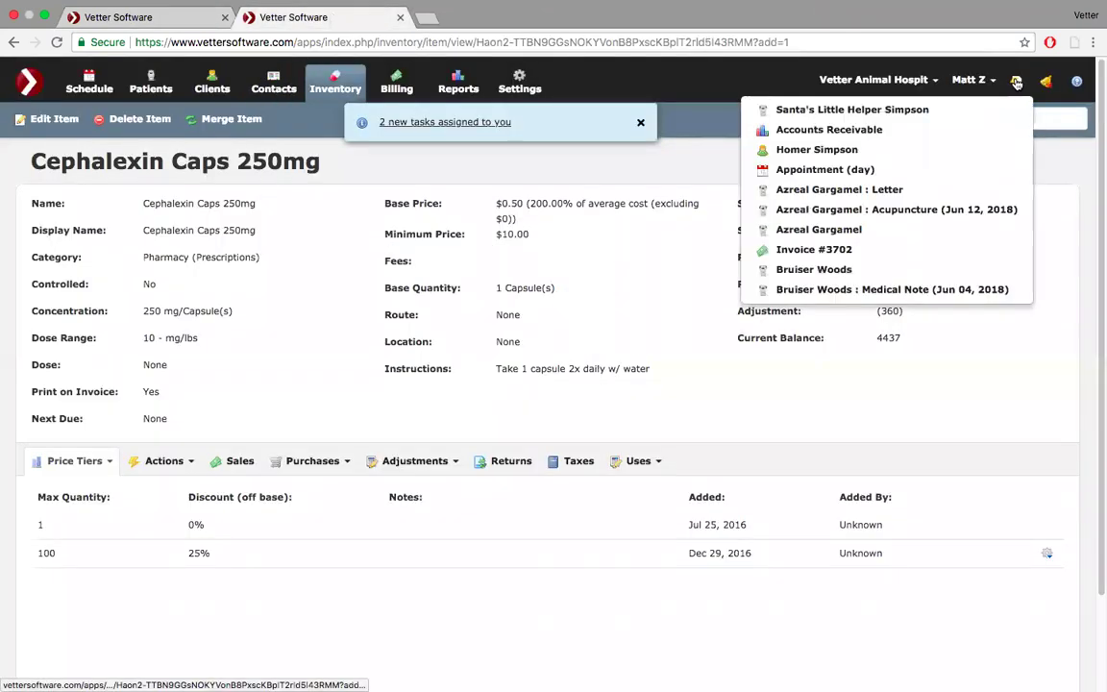
pyautogui.click(924, 109)
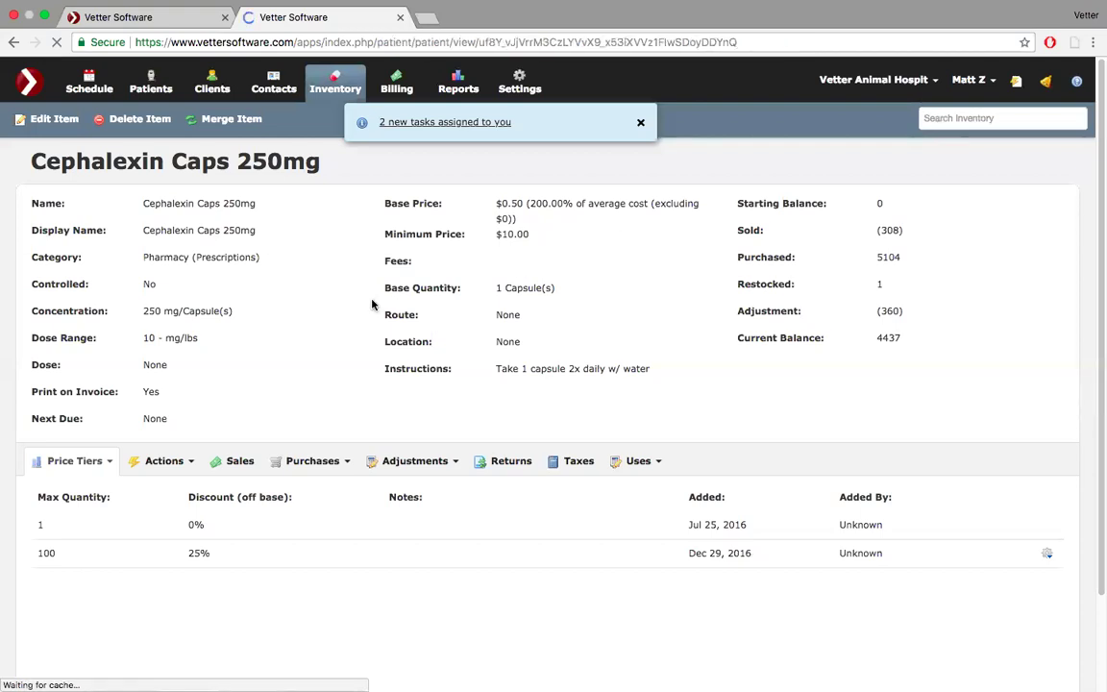
pyautogui.scroll(-5, 372, 304)
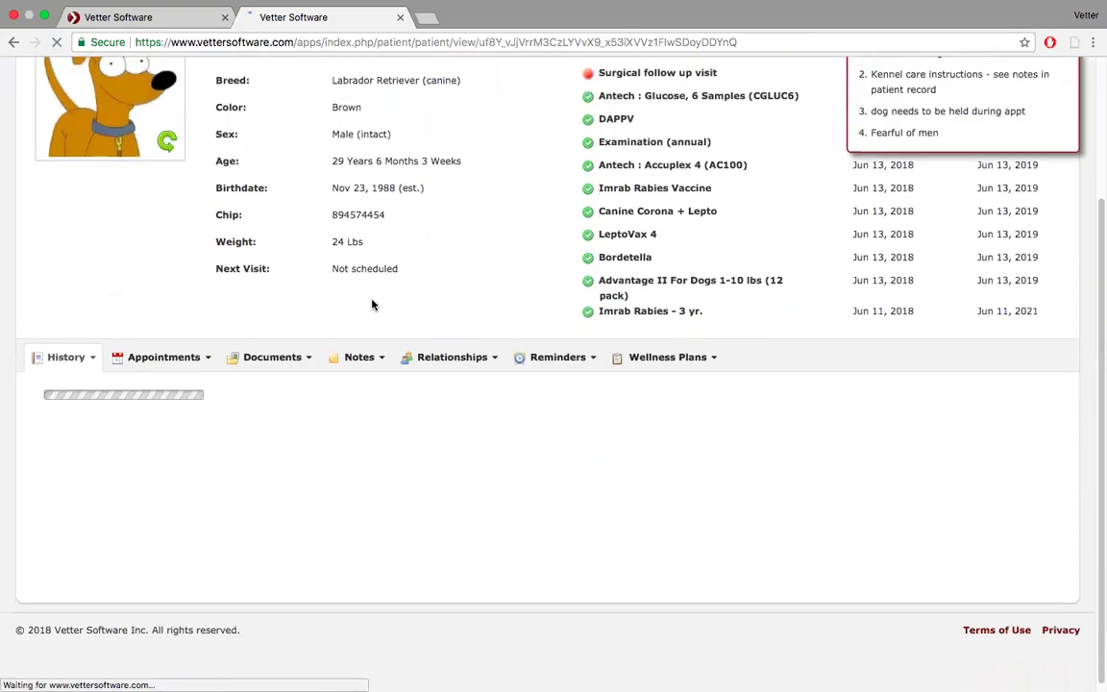
pyautogui.click(715, 353)
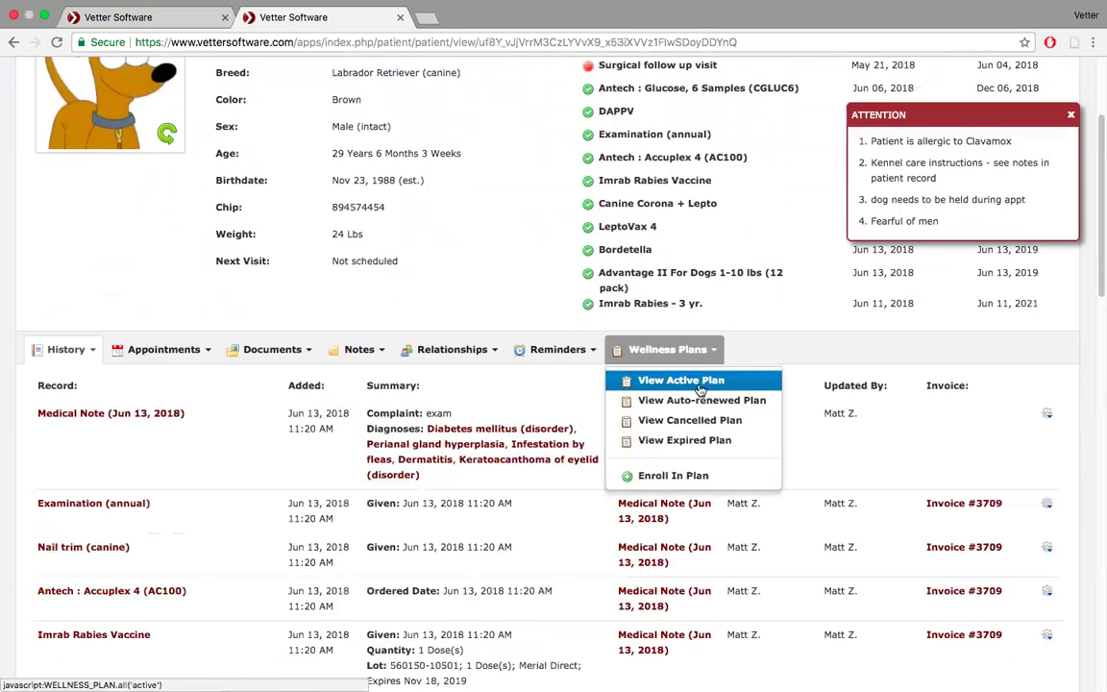
pyautogui.click(700, 382)
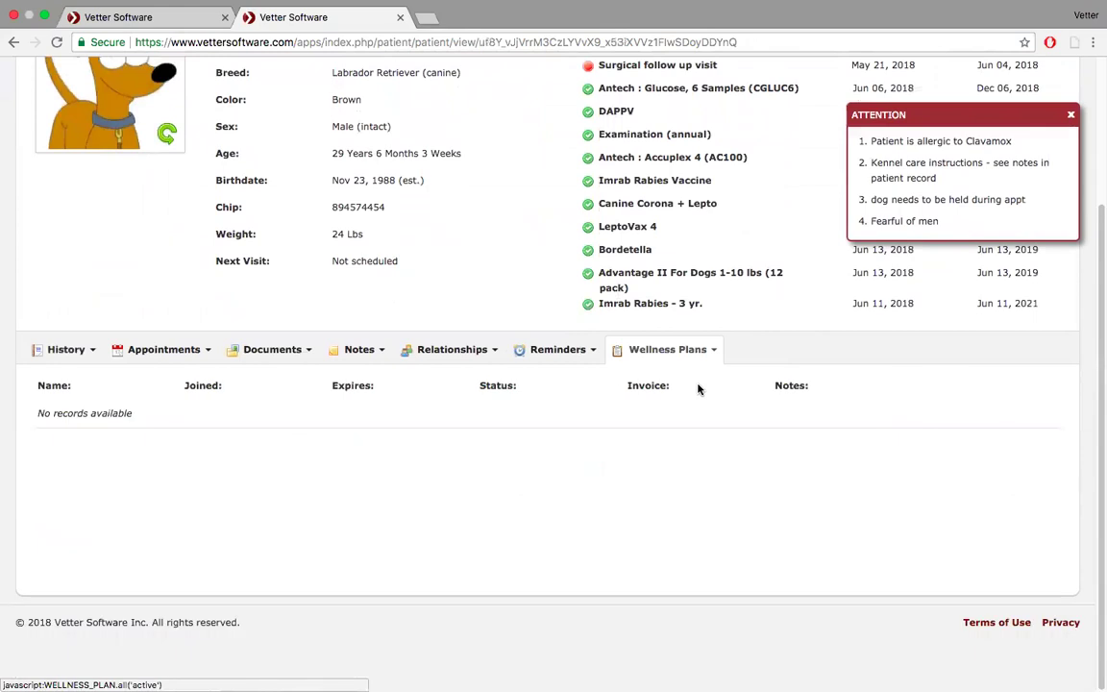
# View the auto-renewed wellness plans in Santa's Little Helper's record.
pyautogui.scroll(2, 704, 358)
pyautogui.click(711, 423)
pyautogui.scroll(-2, 709, 423)
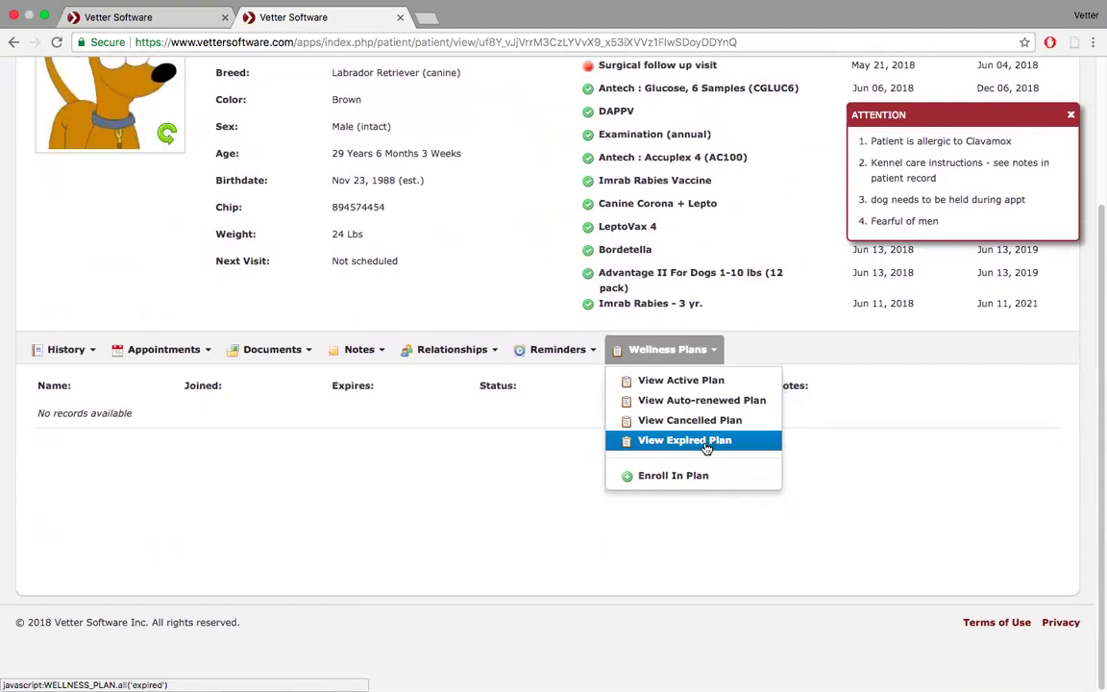
pyautogui.click(688, 402)
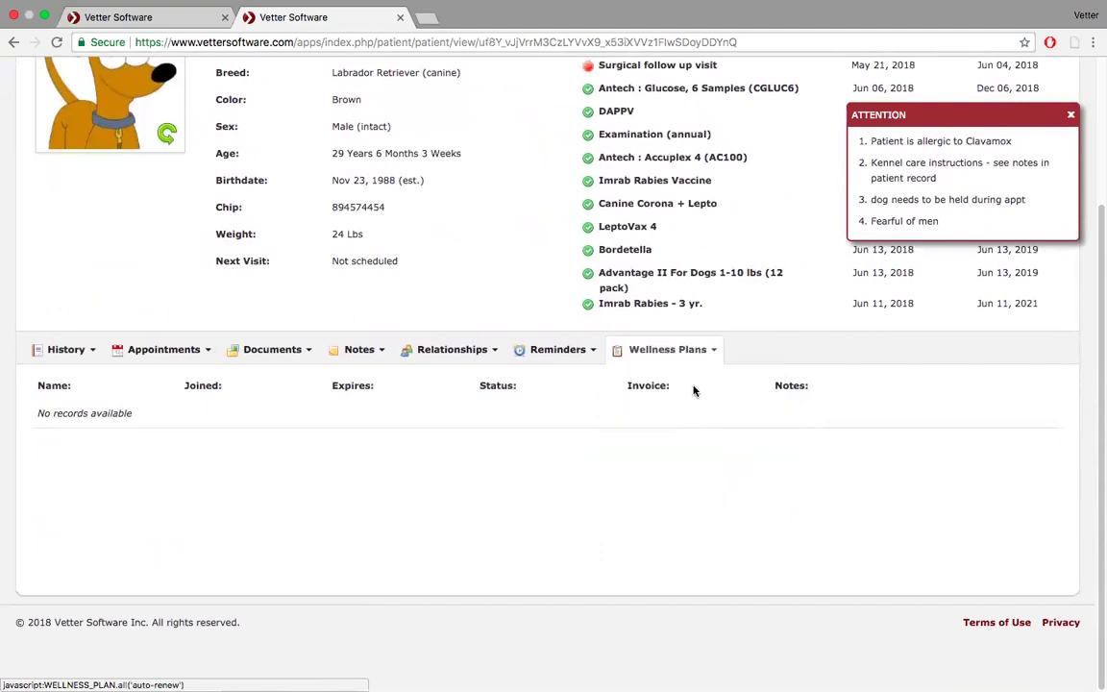
pyautogui.click(719, 348)
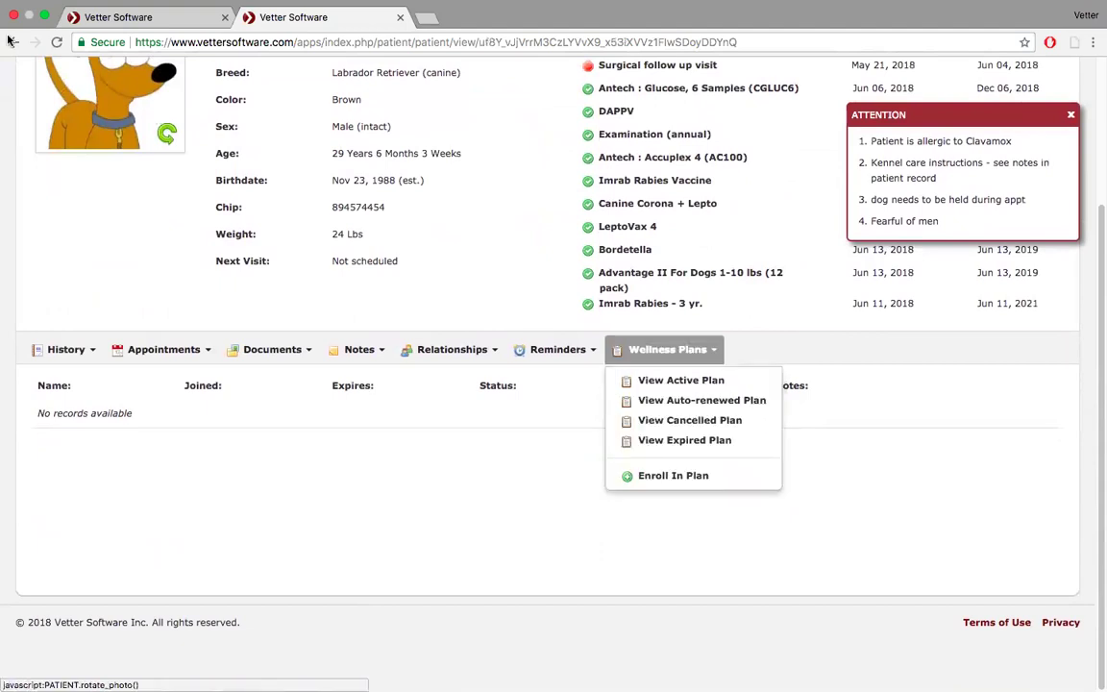
# Reload Santa's Little Helper's record and check the active and auto-renewed wellness plans again.
pyautogui.click(57, 42)
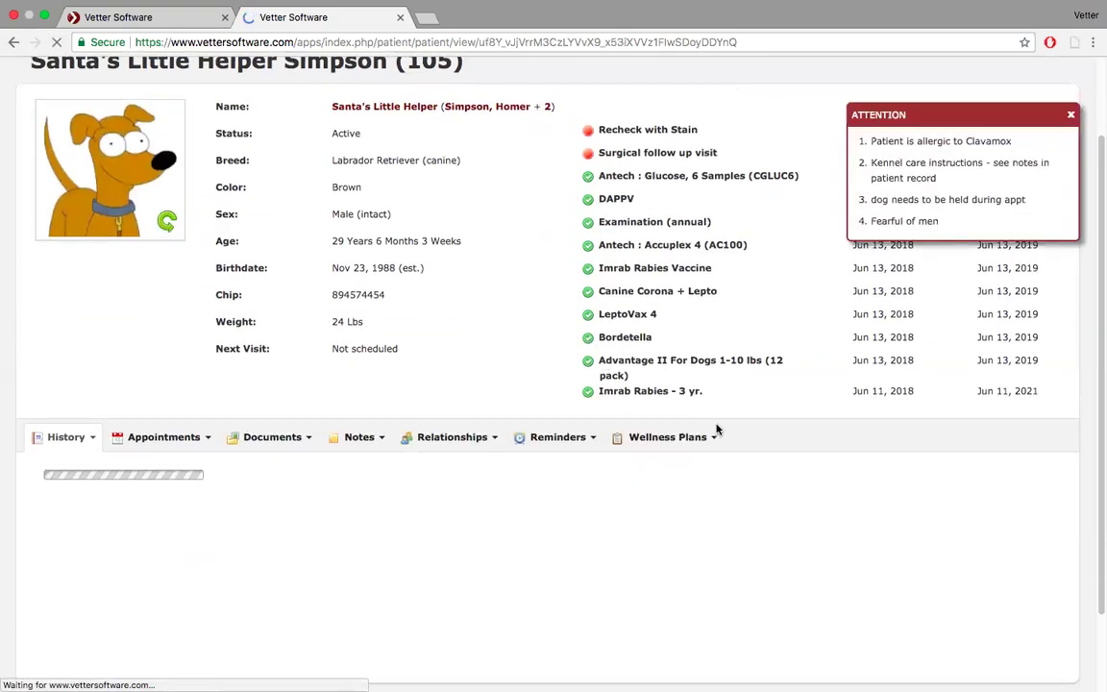
pyautogui.click(711, 437)
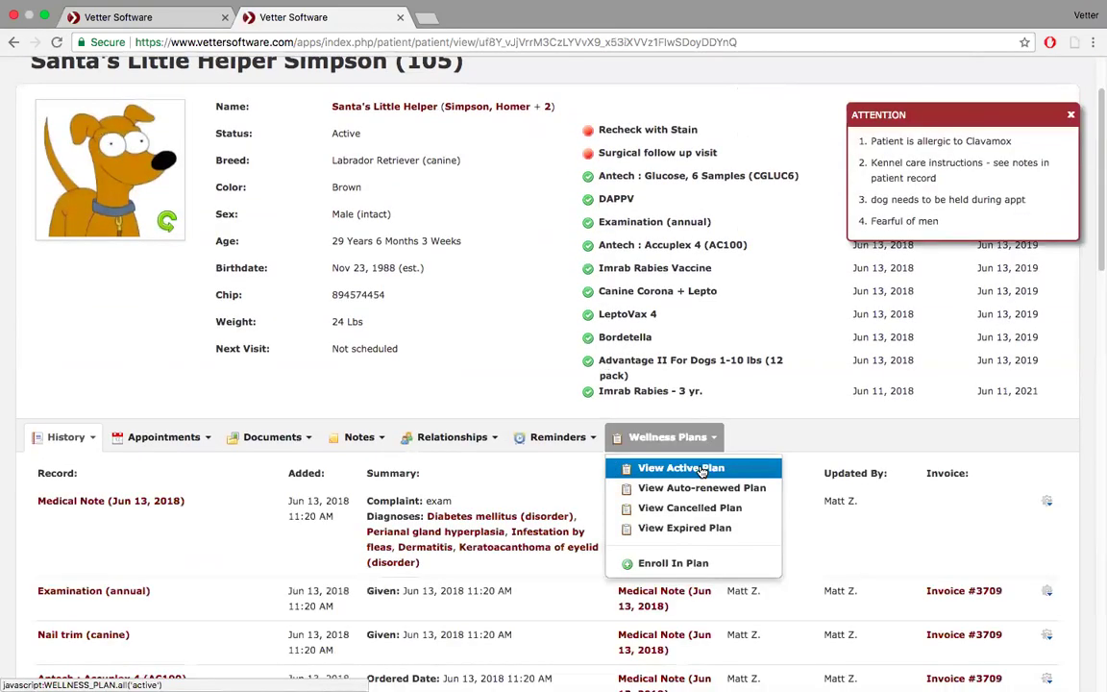
pyautogui.click(704, 468)
pyautogui.click(711, 437)
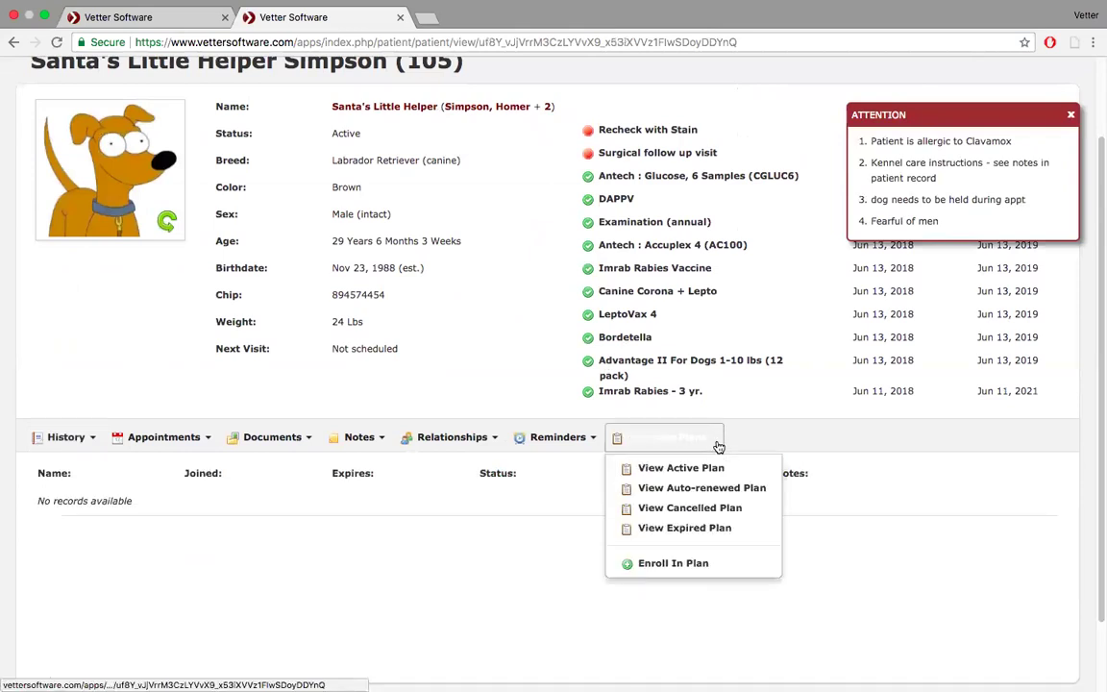
pyautogui.click(709, 496)
# View the cancelled wellness plans of Santa's Little Helper and examine their dates, status and invoices.
pyautogui.click(709, 440)
pyautogui.scroll(-2, 709, 439)
pyautogui.click(710, 421)
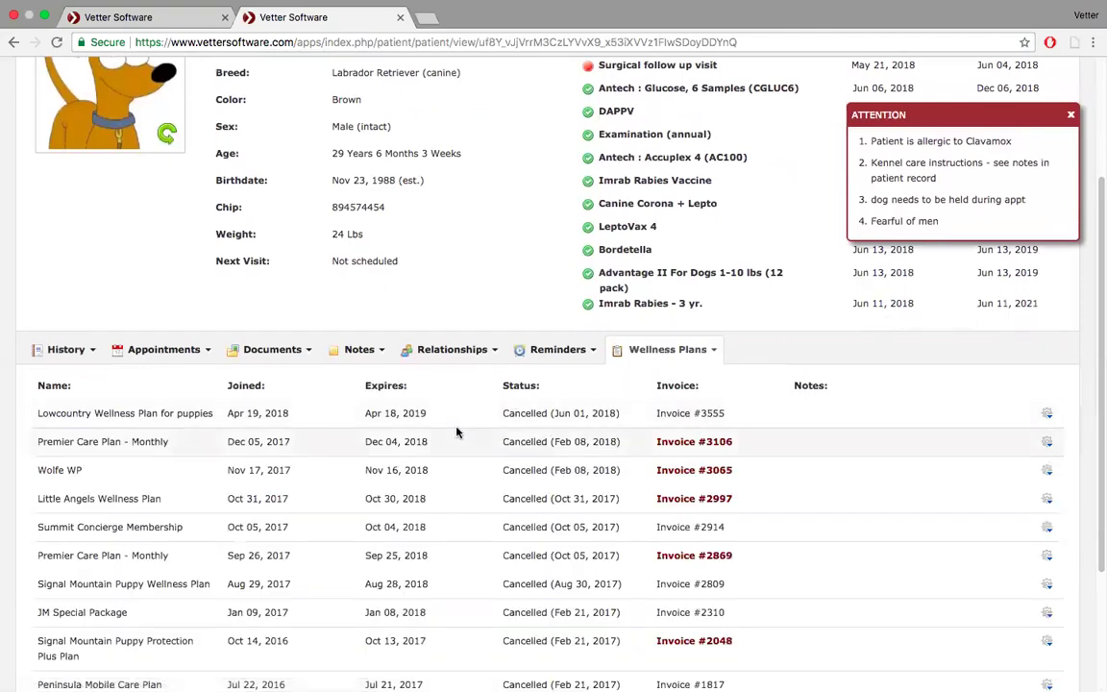
pyautogui.scroll(-3, 487, 502)
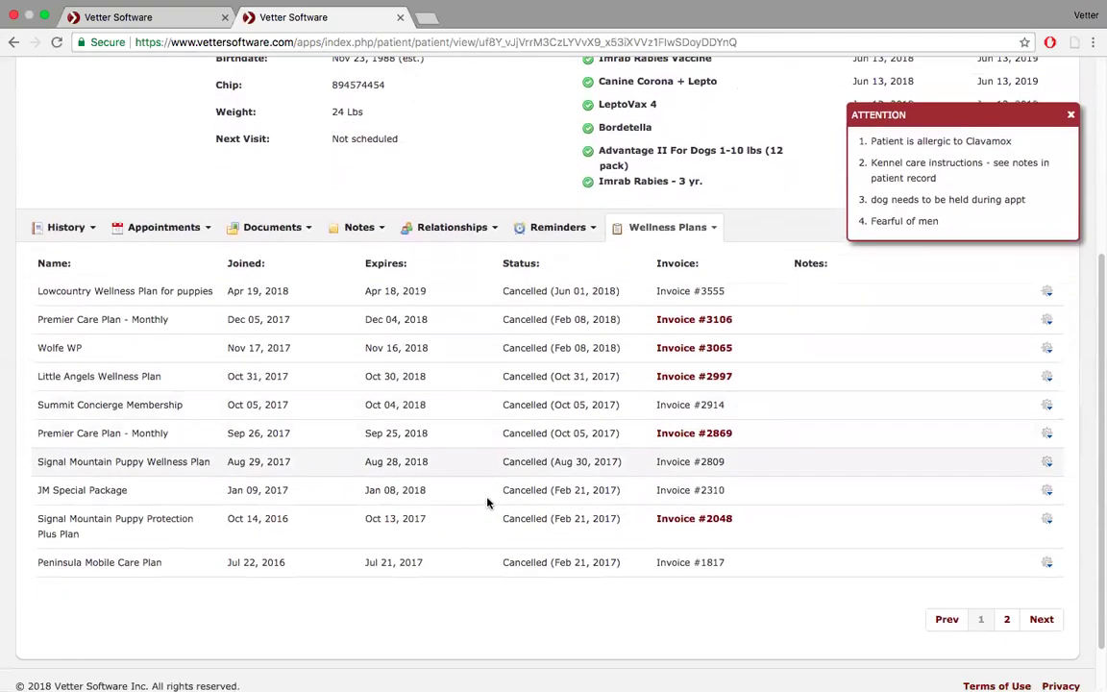
pyautogui.scroll(4, 487, 502)
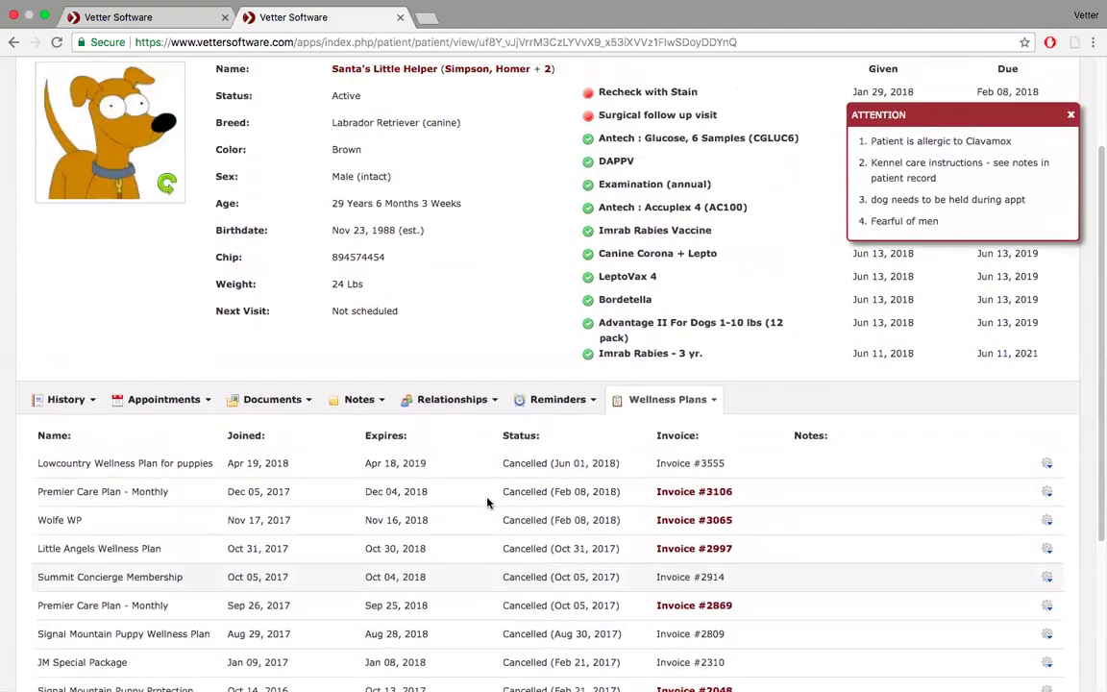
pyautogui.scroll(-3, 487, 502)
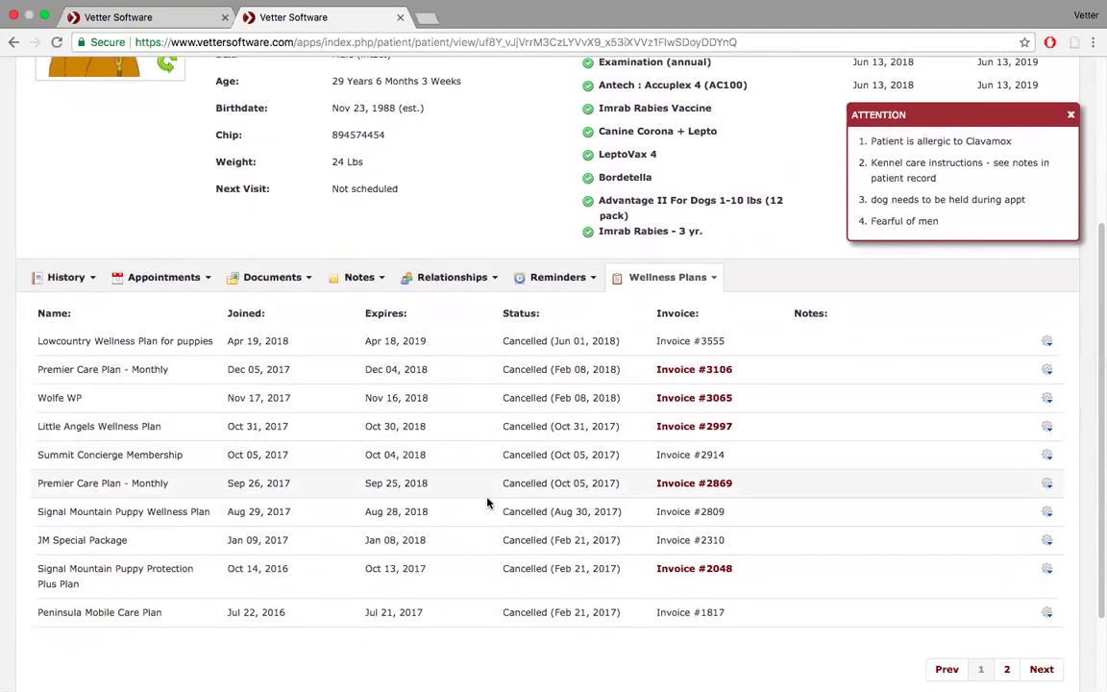
# Search the patients for Azreal and open that patient's record.
pyautogui.click(717, 281)
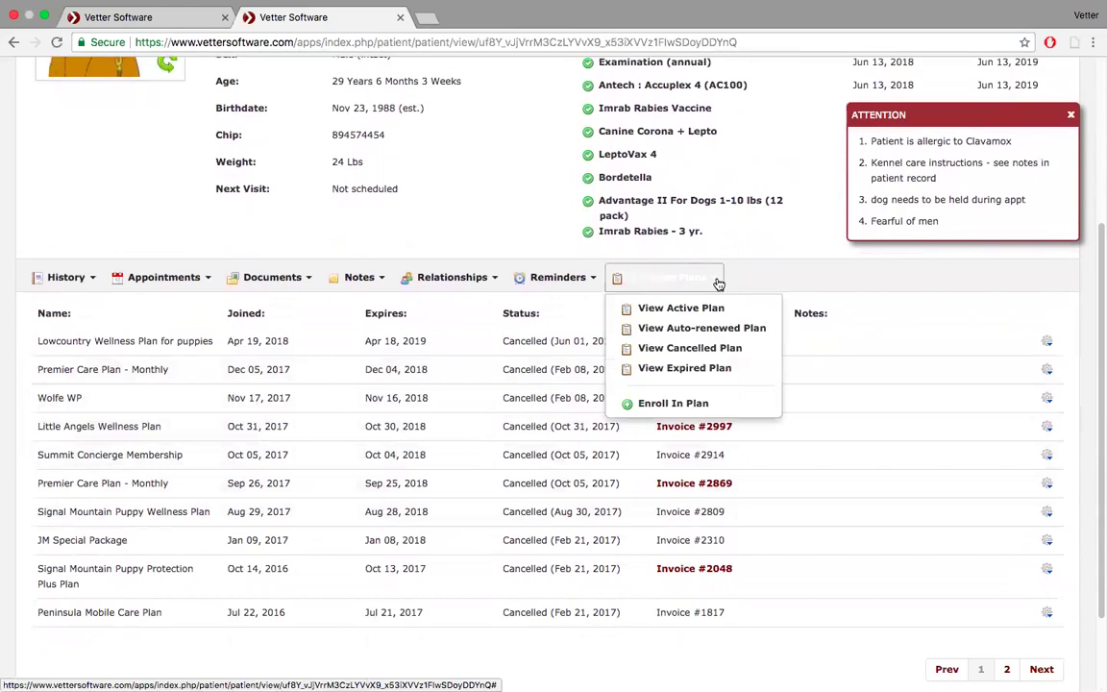
pyautogui.click(761, 173)
pyautogui.scroll(3, 762, 173)
pyautogui.click(960, 110)
pyautogui.write('azra')
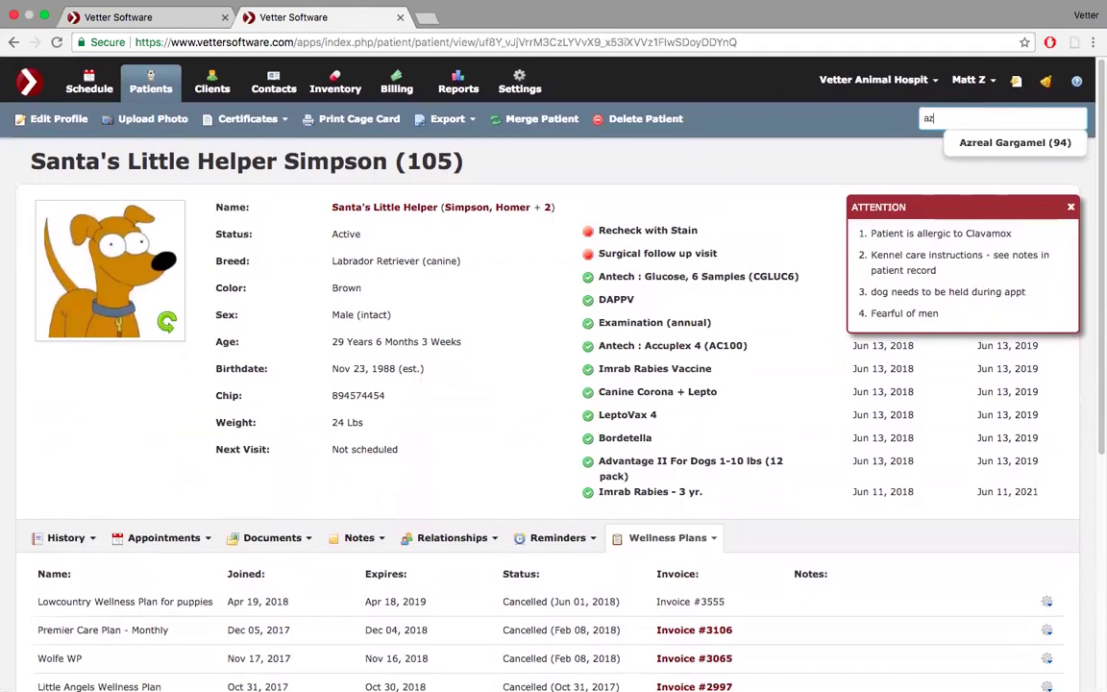
pyautogui.press('Down')
pyautogui.press('Return')
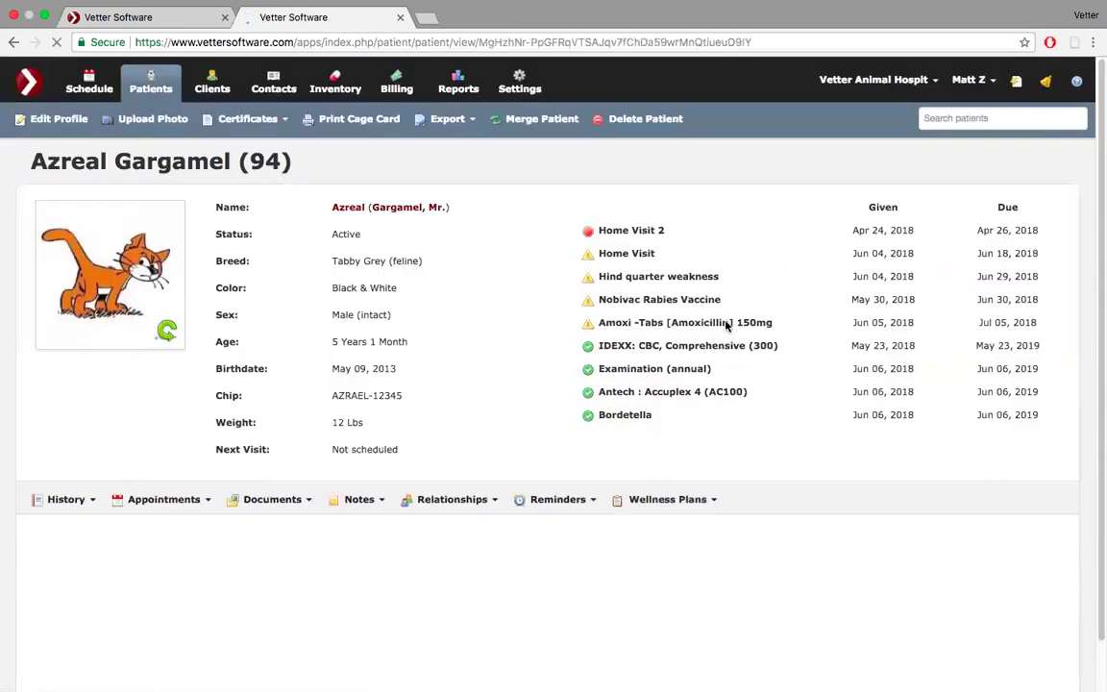
# View Azreal's active wellness plans and the list of cancelled ones.
pyautogui.scroll(-3, 720, 339)
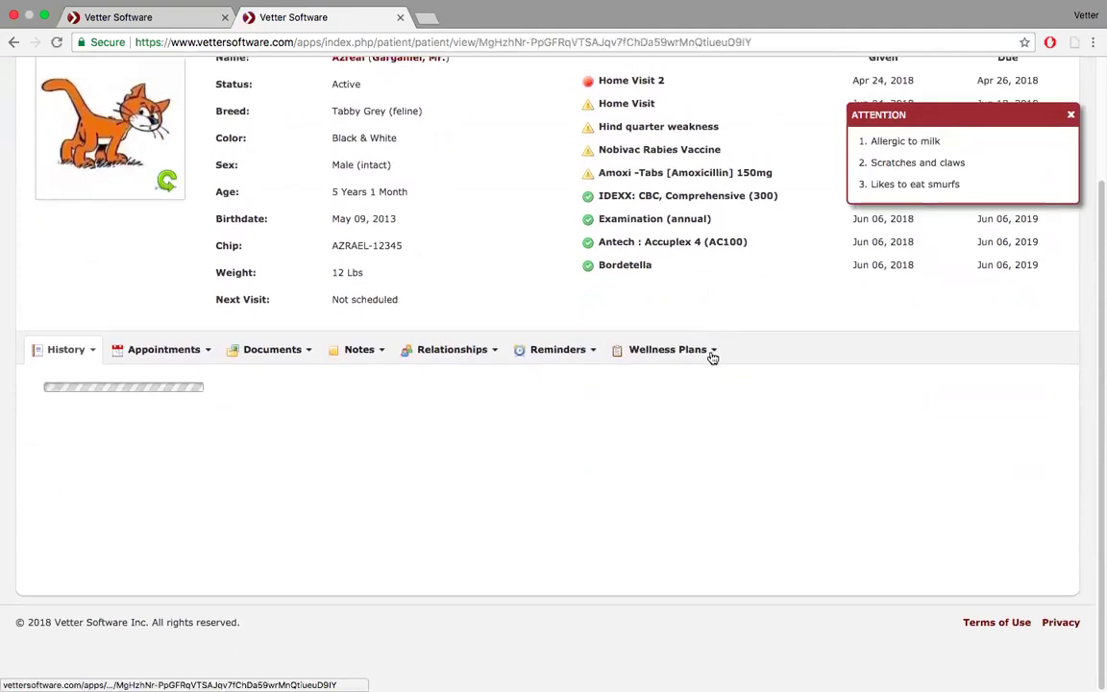
pyautogui.click(713, 354)
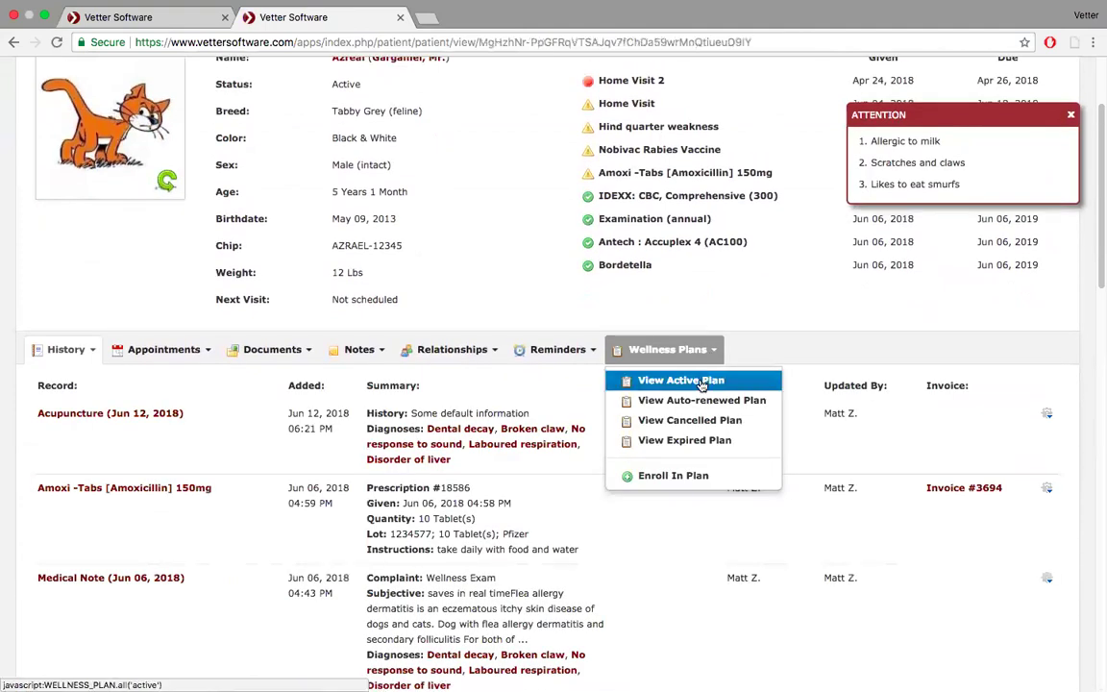
pyautogui.click(663, 380)
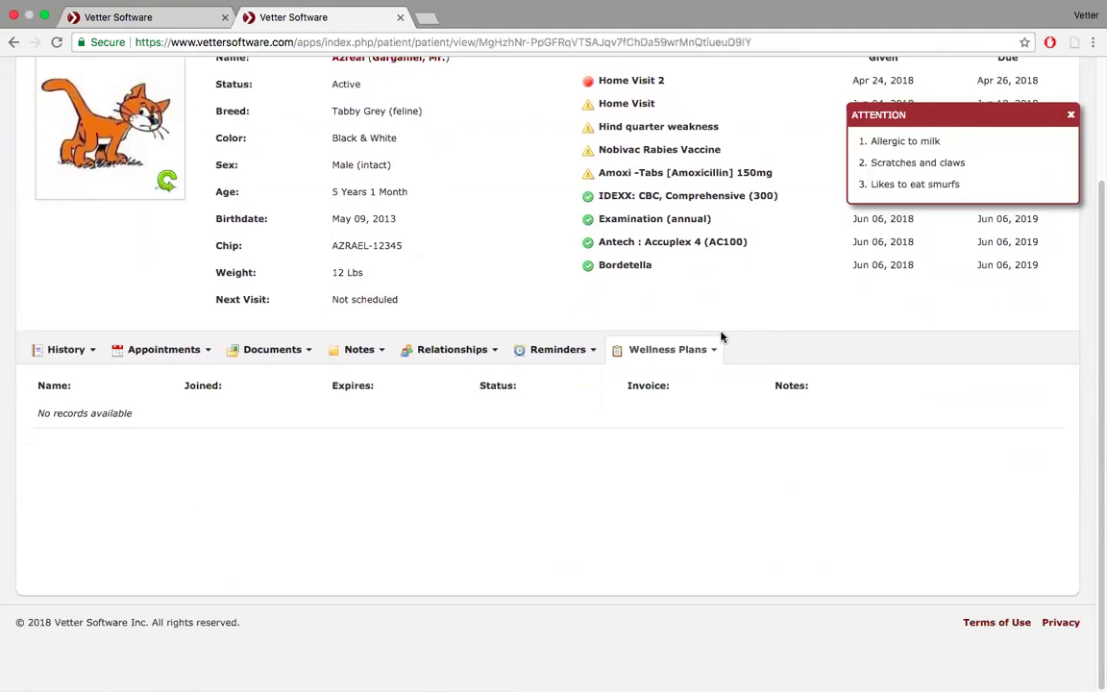
pyautogui.click(713, 354)
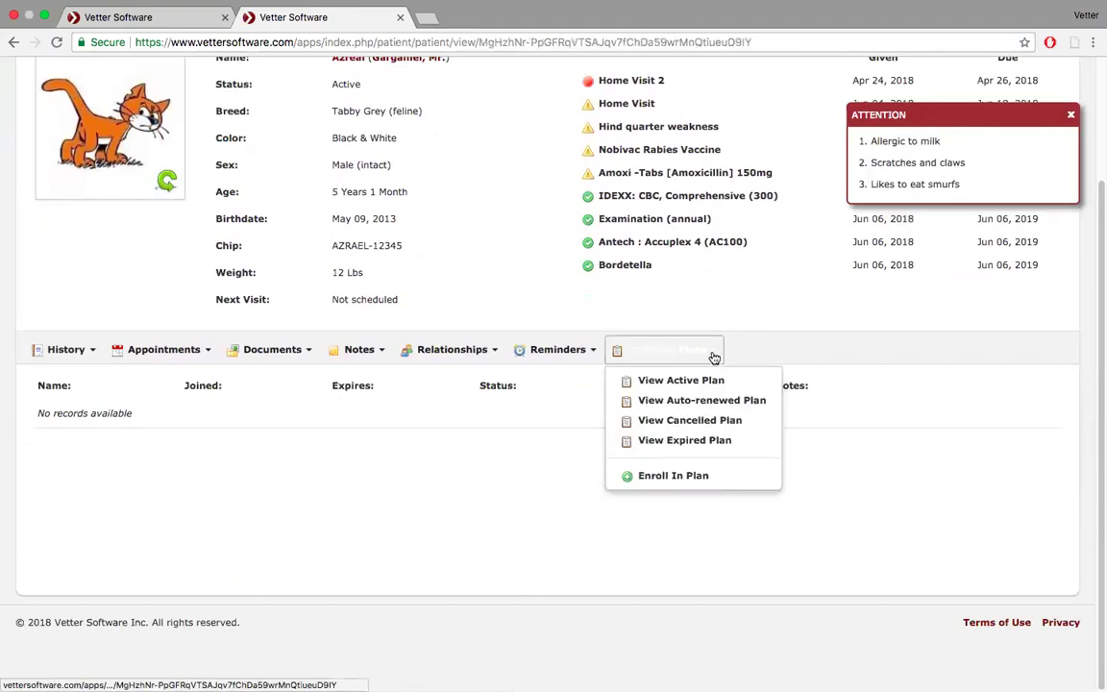
pyautogui.click(692, 420)
pyautogui.scroll(-2, 694, 420)
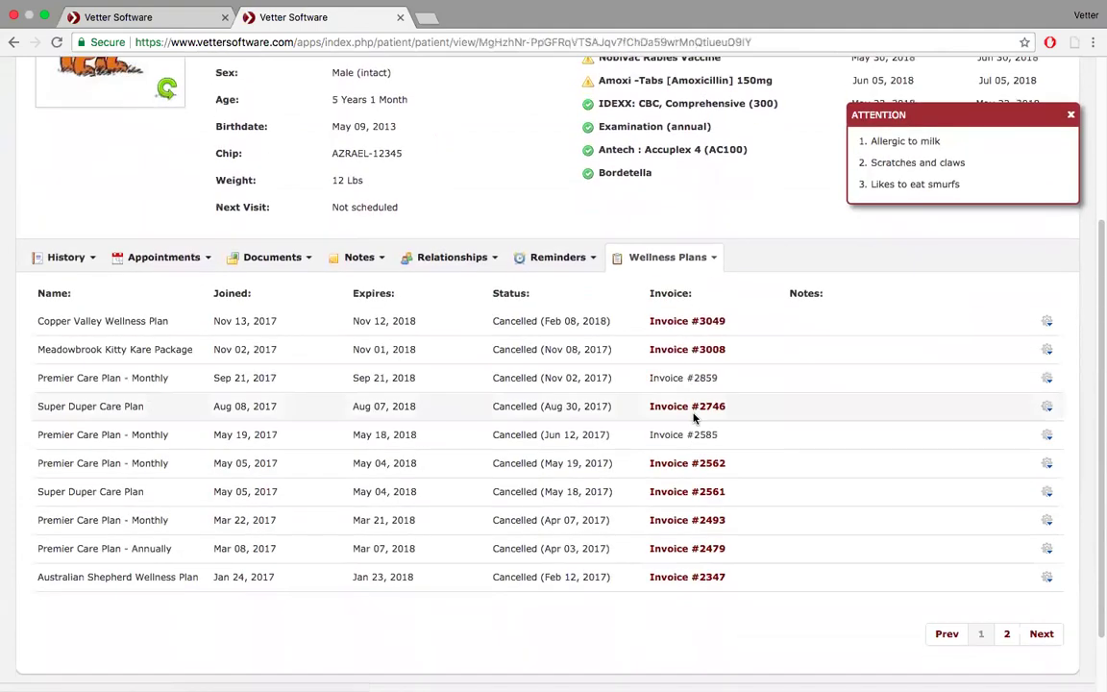
pyautogui.scroll(3, 694, 418)
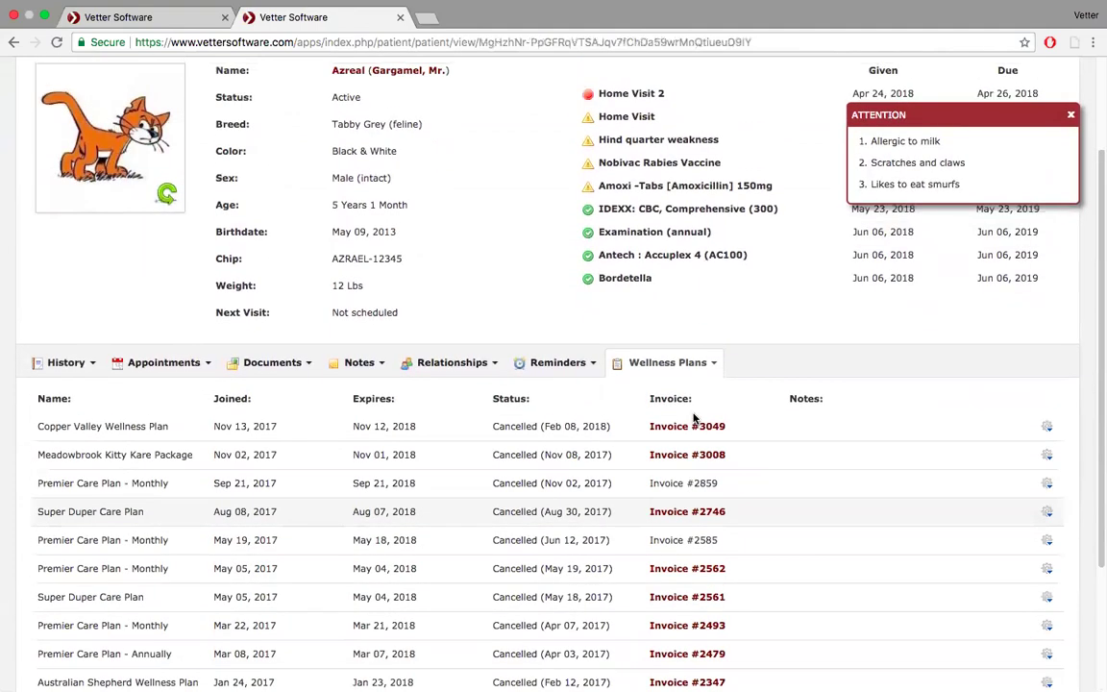
# Check the actions for Azreal's Copper Valley Wellness Plan and the wellness plan options, and return to the appointment's check-out form.
pyautogui.click(1048, 425)
pyautogui.click(712, 363)
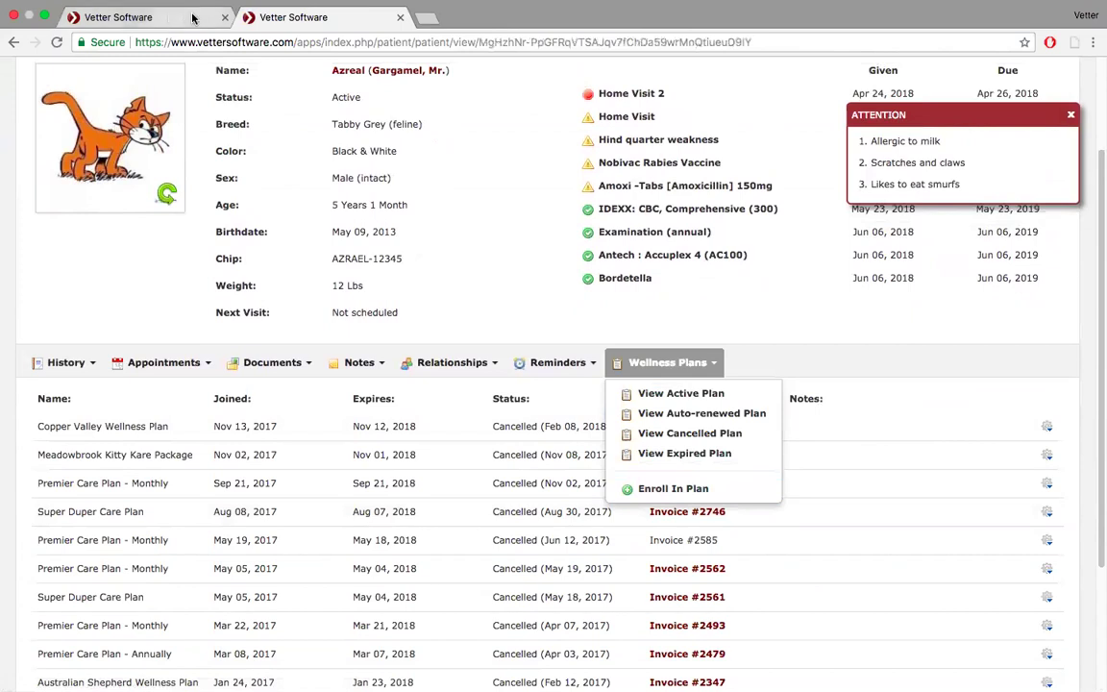
pyautogui.click(144, 18)
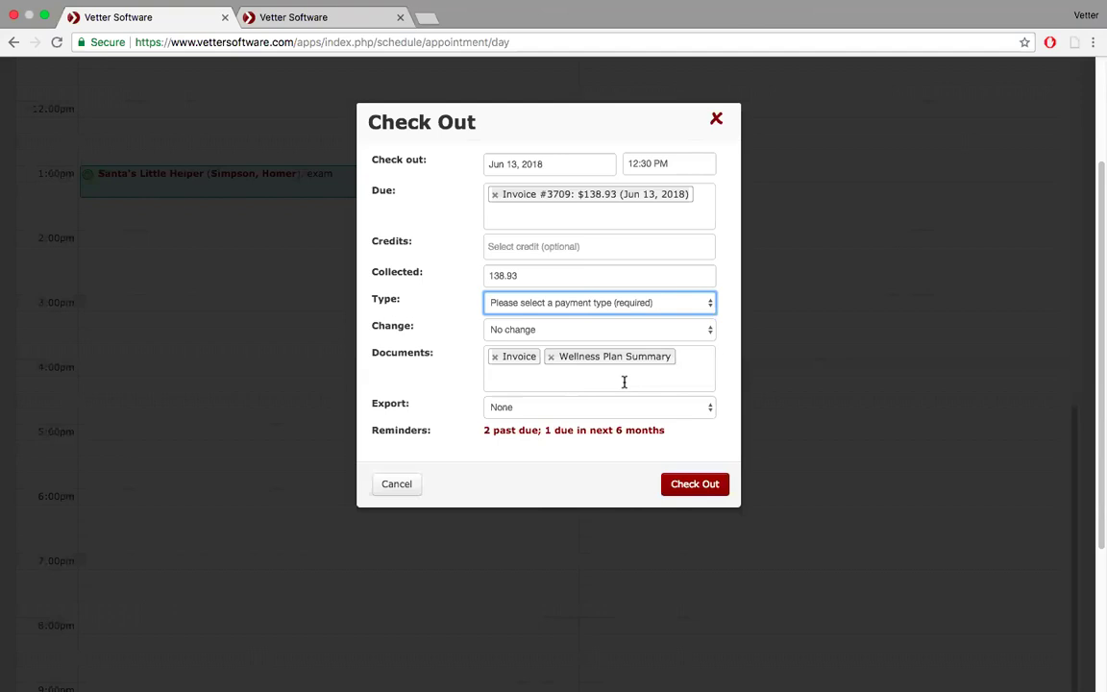
pyautogui.click(533, 379)
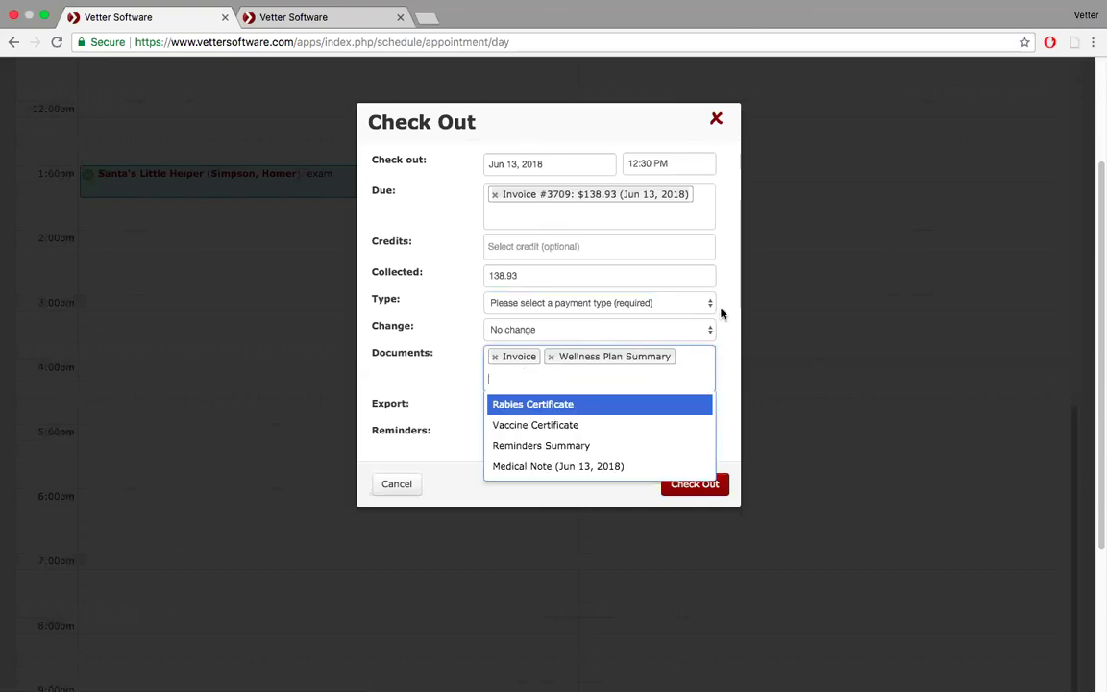
pyautogui.scroll(-1, 721, 312)
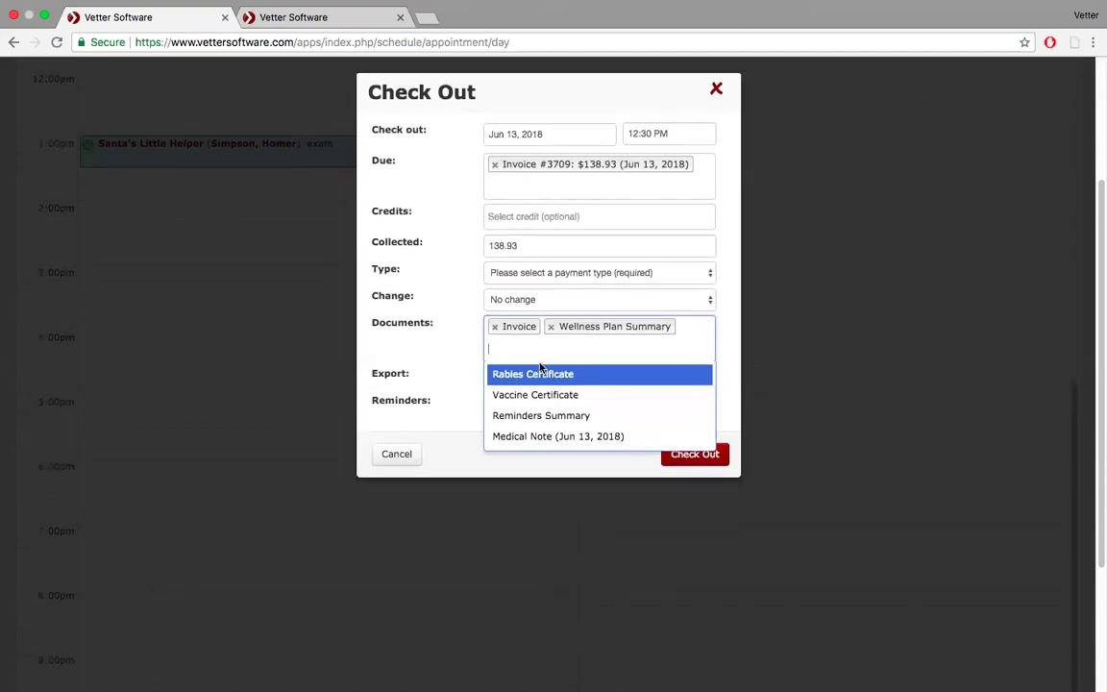
pyautogui.click(520, 438)
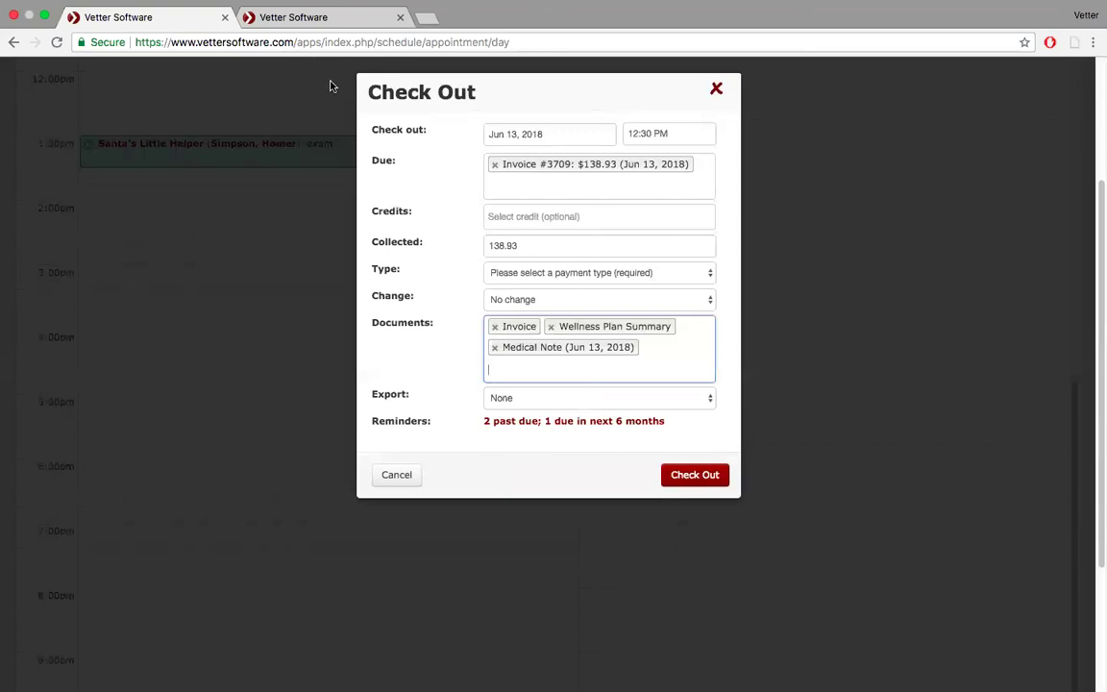
pyautogui.click(716, 89)
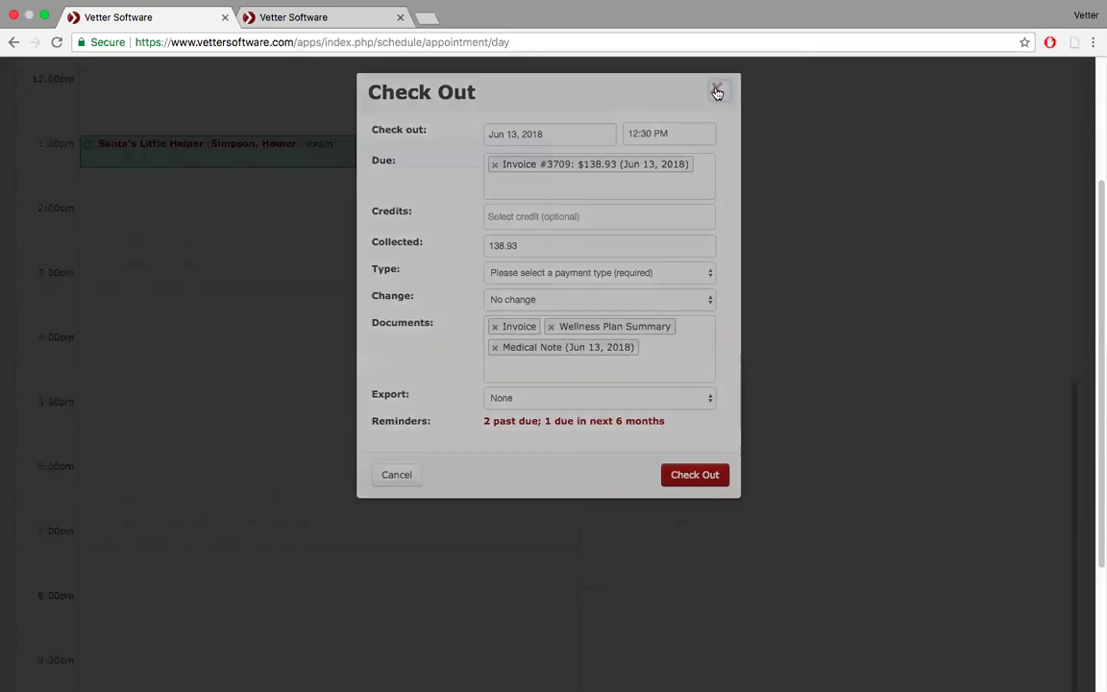
# Open the Medical Note (Basic) linked to Santa's Little Helper's 1:00 pm appointment and go to its documents section.
pyautogui.click(331, 157)
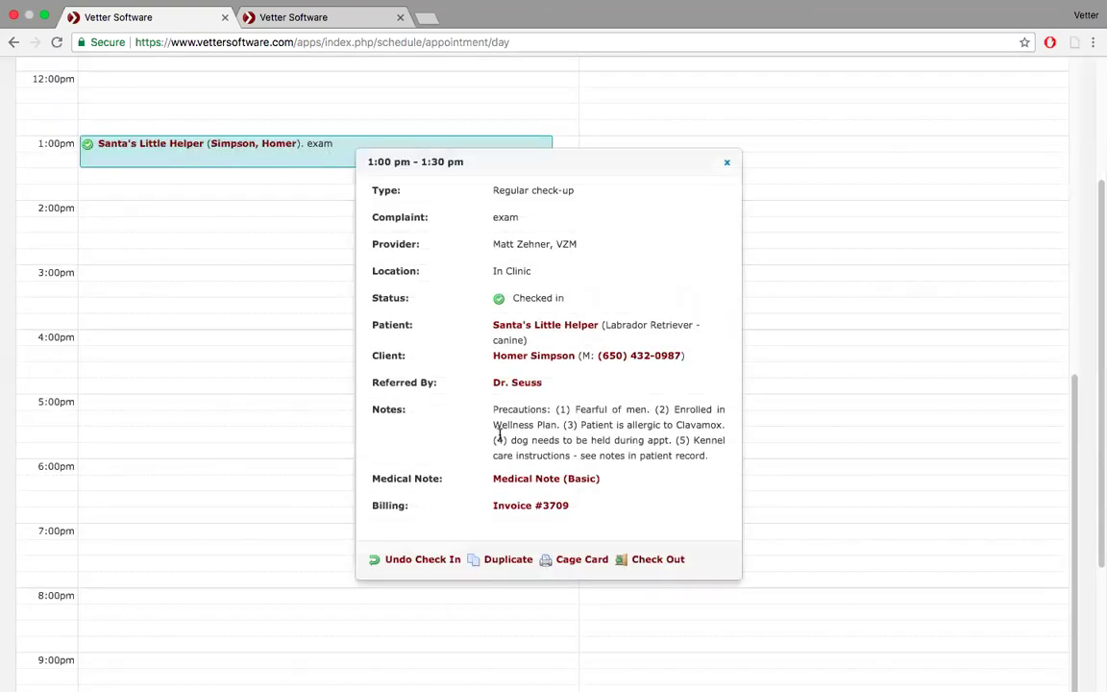
pyautogui.click(543, 479)
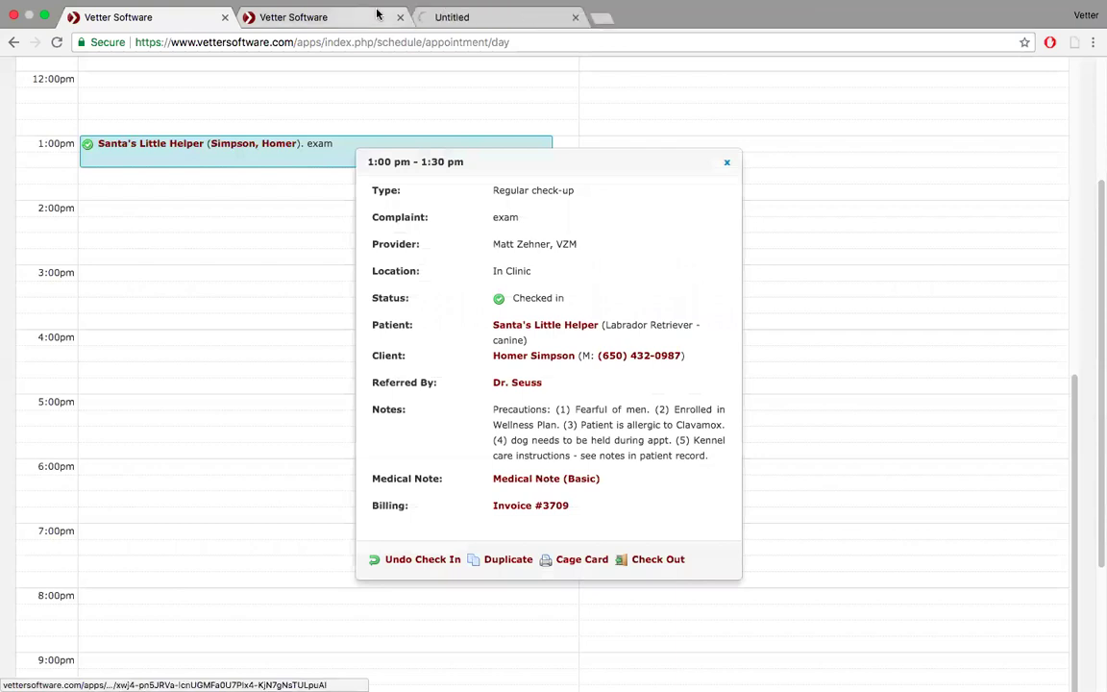
pyautogui.click(501, 17)
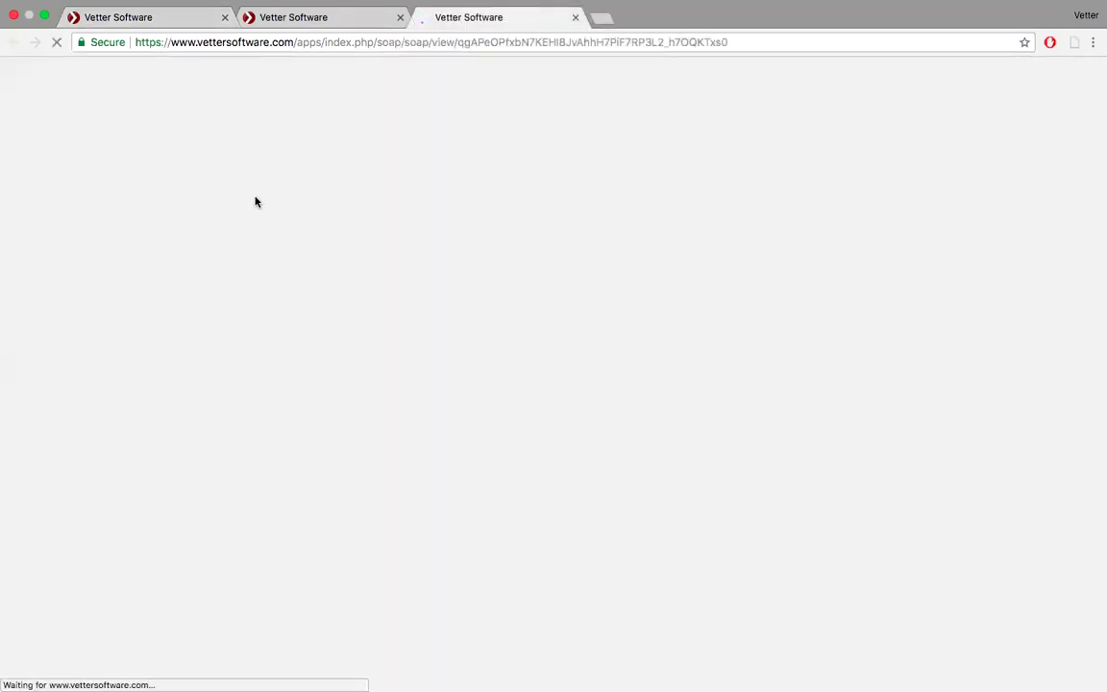
pyautogui.scroll(-3, 255, 199)
pyautogui.scroll(-2, 254, 200)
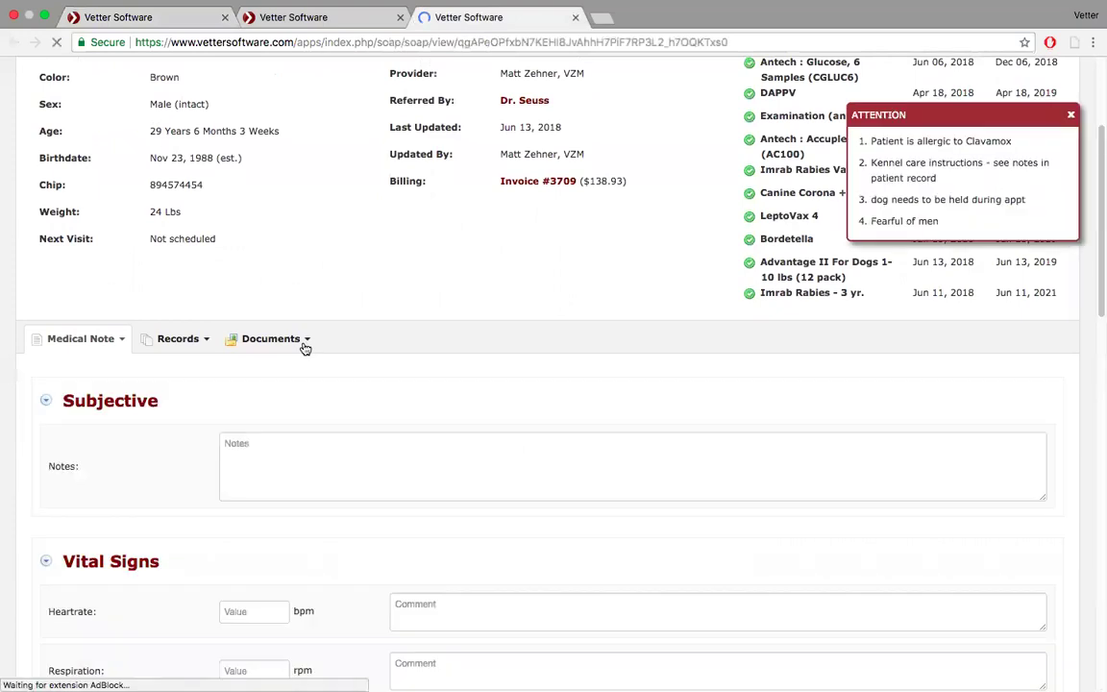
# Create a letter from the Consent Form template for the medical note, with the appointment's client as owner, and save it.
pyautogui.click(305, 343)
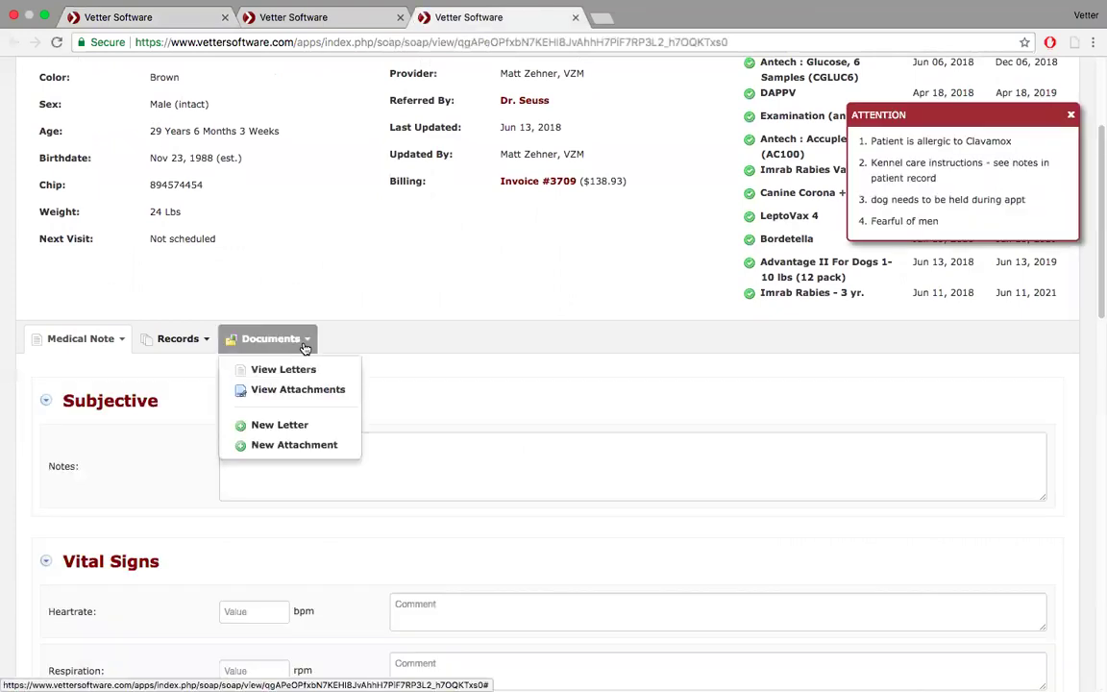
pyautogui.click(299, 425)
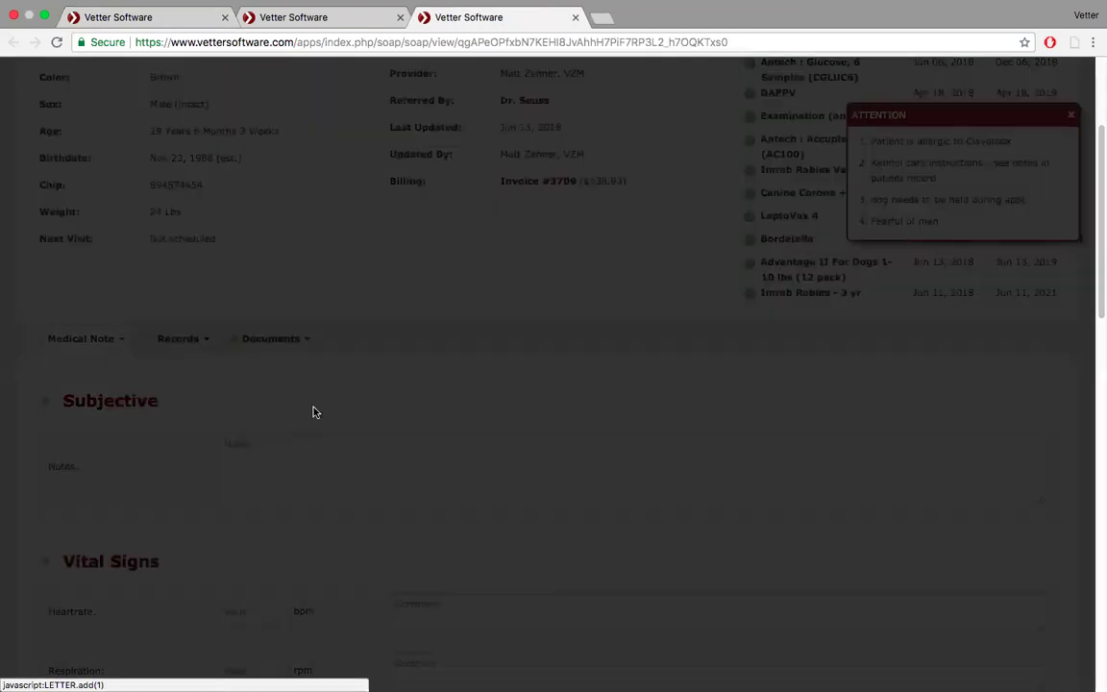
pyautogui.click(687, 169)
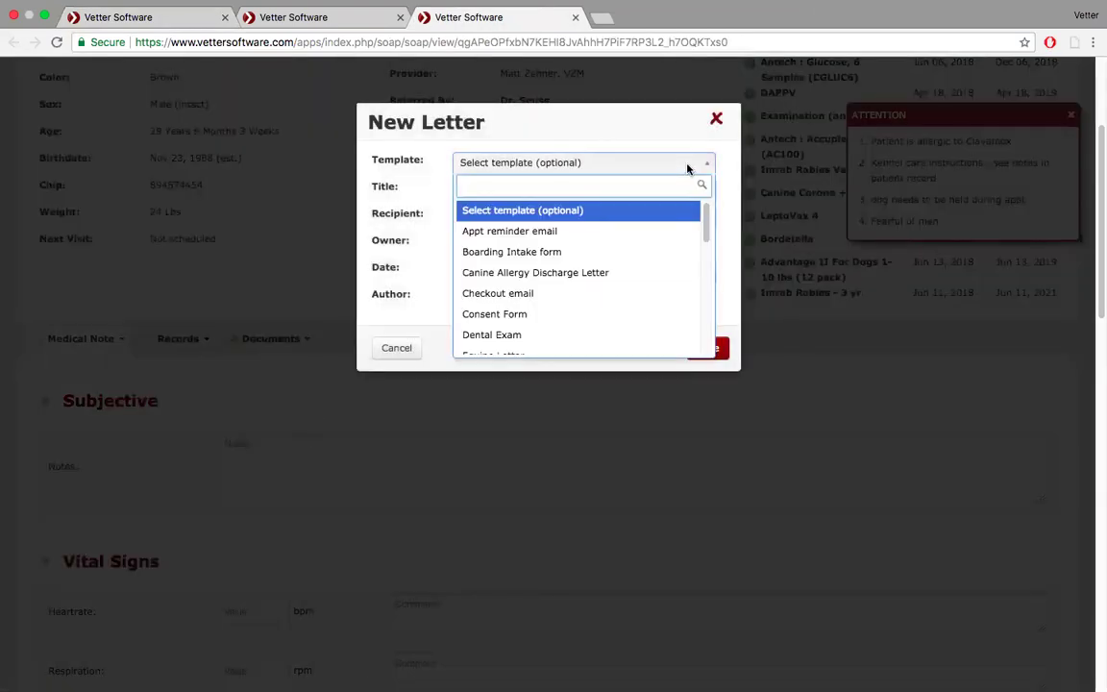
pyautogui.click(657, 315)
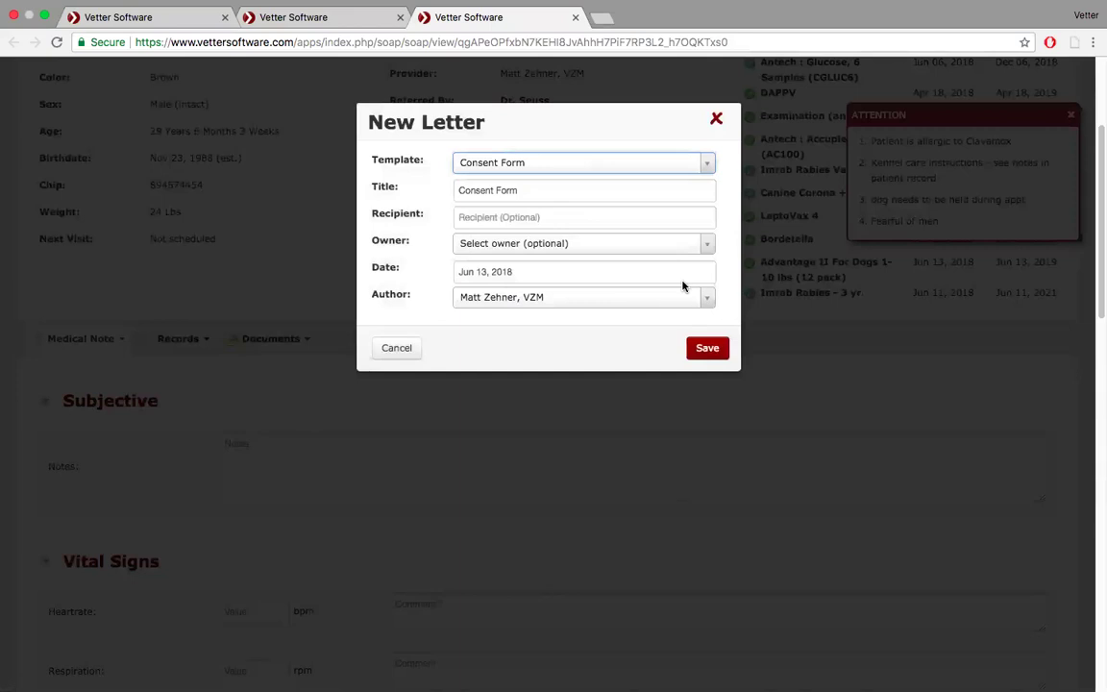
pyautogui.click(708, 247)
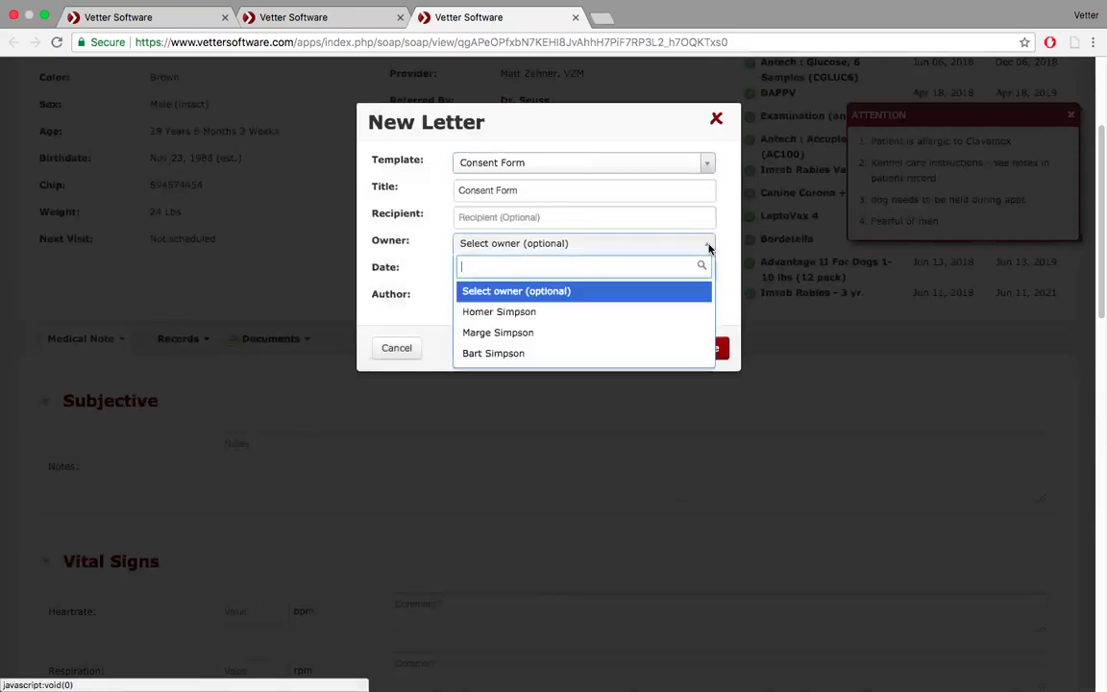
pyautogui.click(632, 318)
pyautogui.click(704, 348)
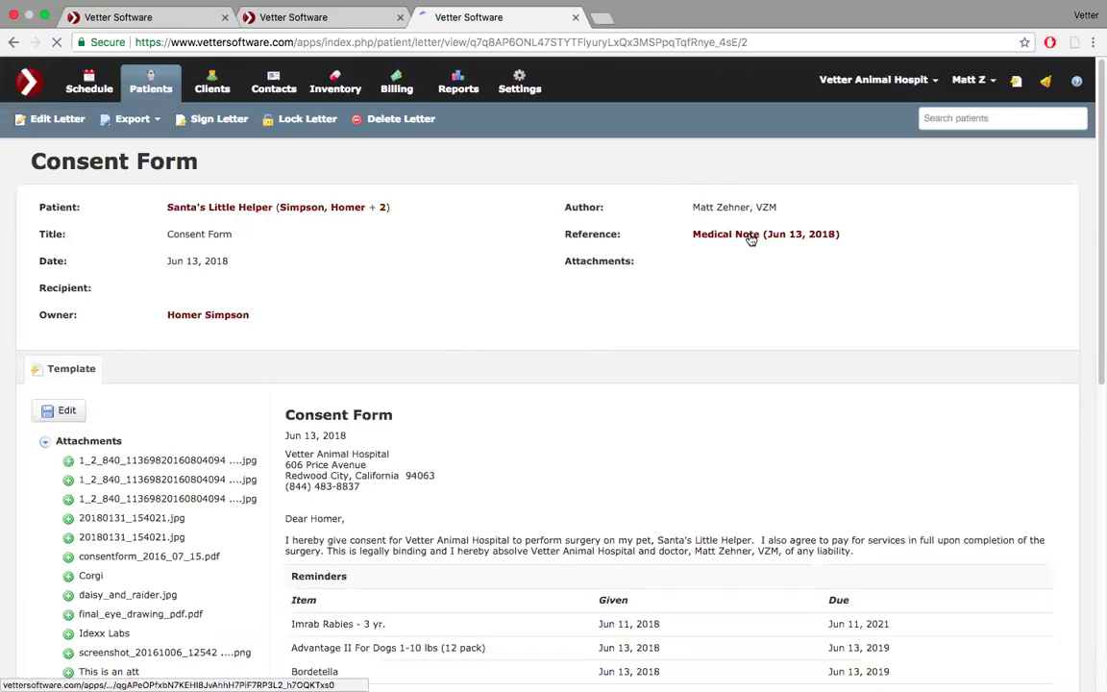
# Return to the referenced medical note and save a new letter from the Exam Discharge Letter template with the same client as owner.
pyautogui.click(702, 237)
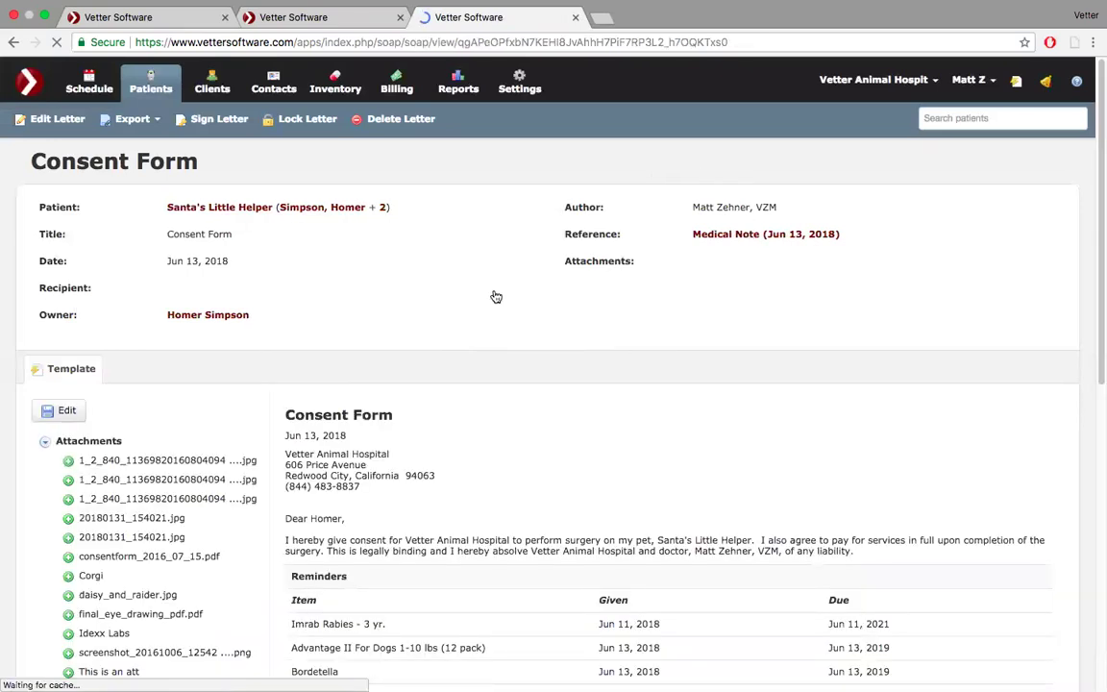
pyautogui.scroll(-4, 494, 293)
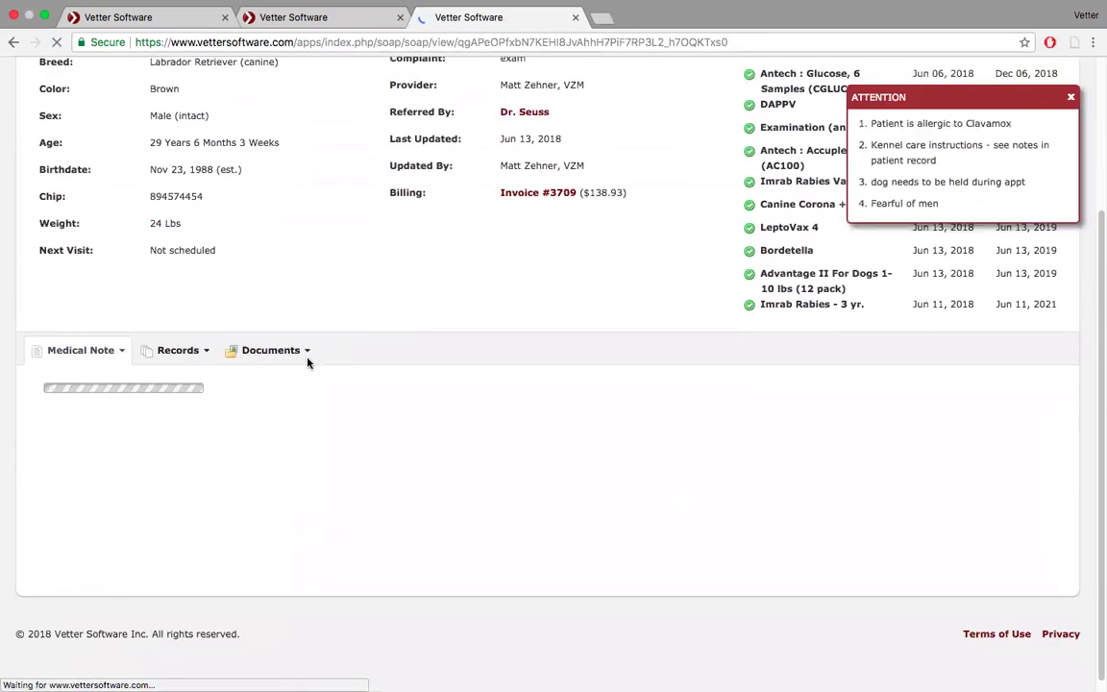
pyautogui.click(298, 357)
pyautogui.click(293, 437)
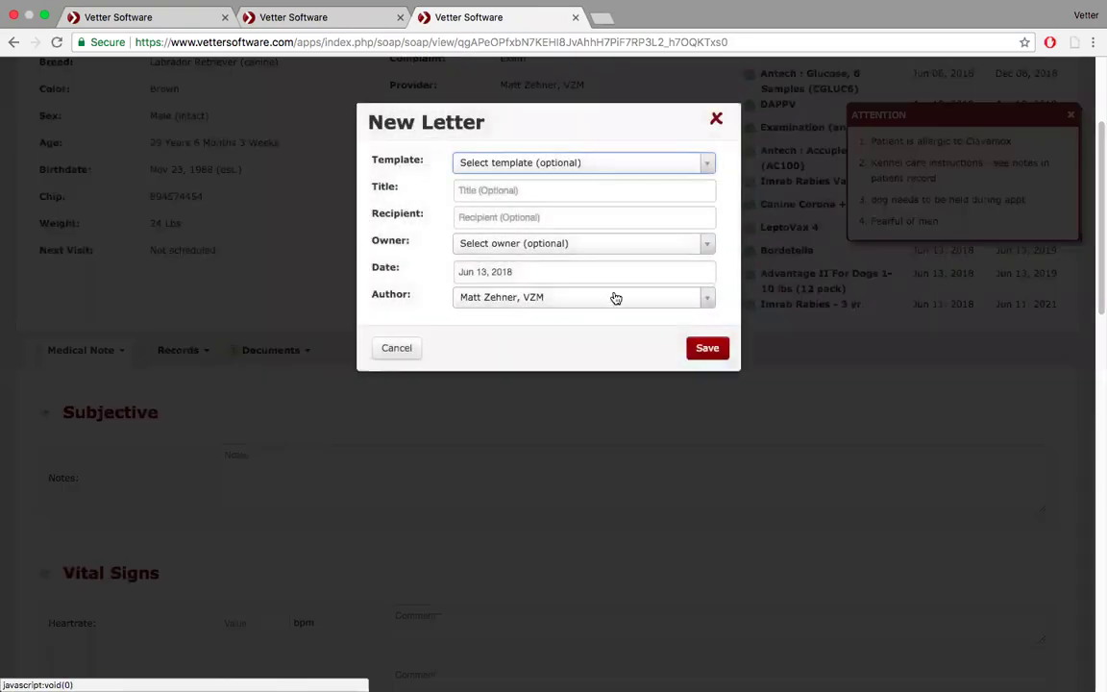
pyautogui.click(670, 163)
pyautogui.scroll(-2, 609, 257)
pyautogui.click(588, 283)
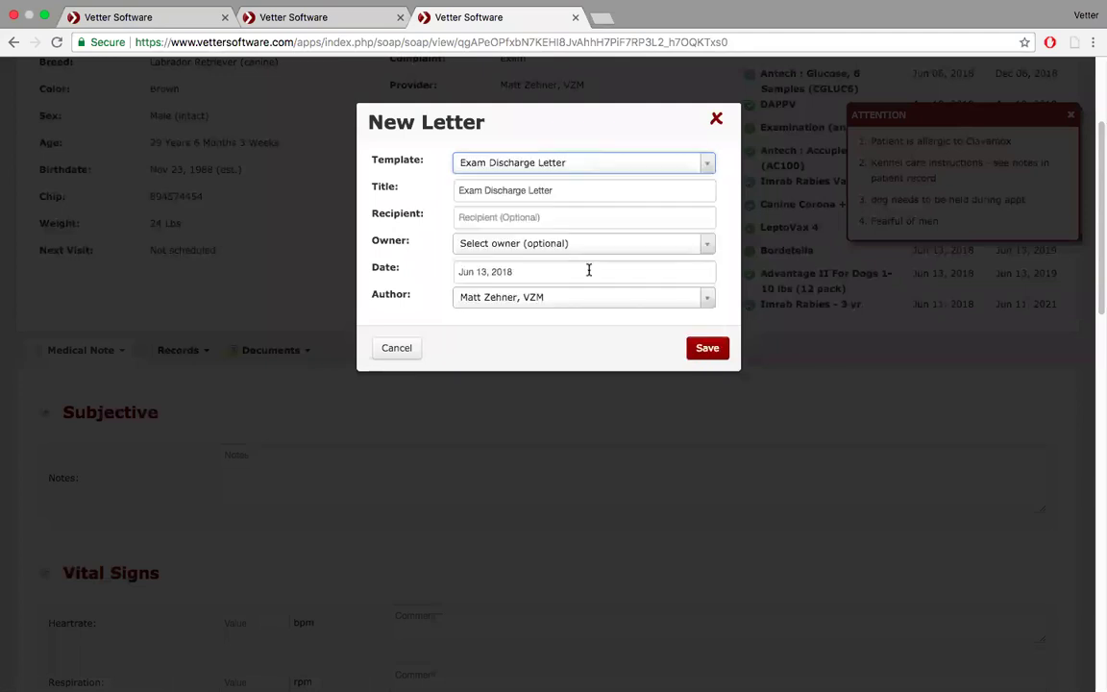
pyautogui.click(678, 246)
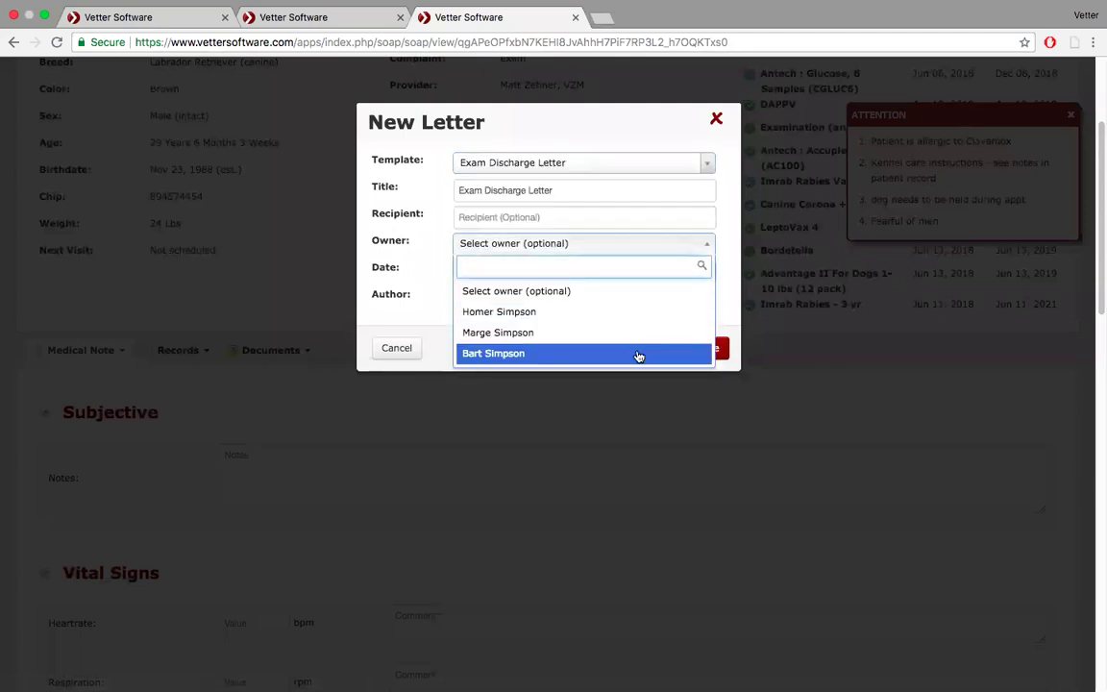
pyautogui.click(642, 313)
pyautogui.click(702, 347)
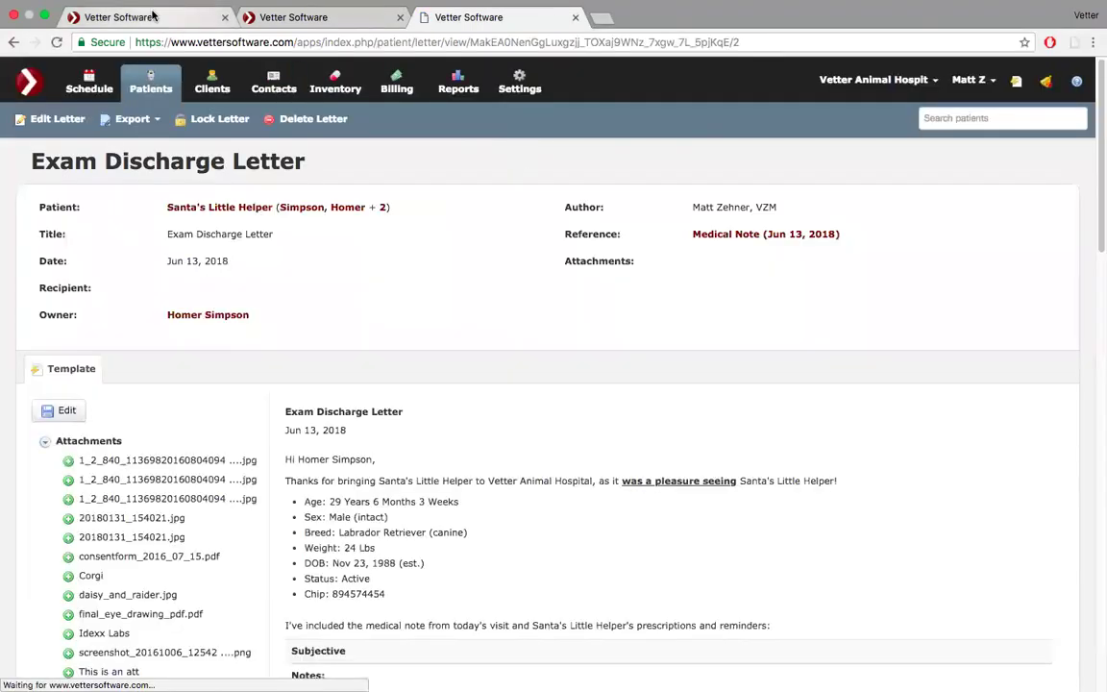
# Start the check-out of Santa's Little Helper's 1:00 pm appointment and set the check-out time to 11:30 AM.
pyautogui.click(152, 15)
pyautogui.click(325, 159)
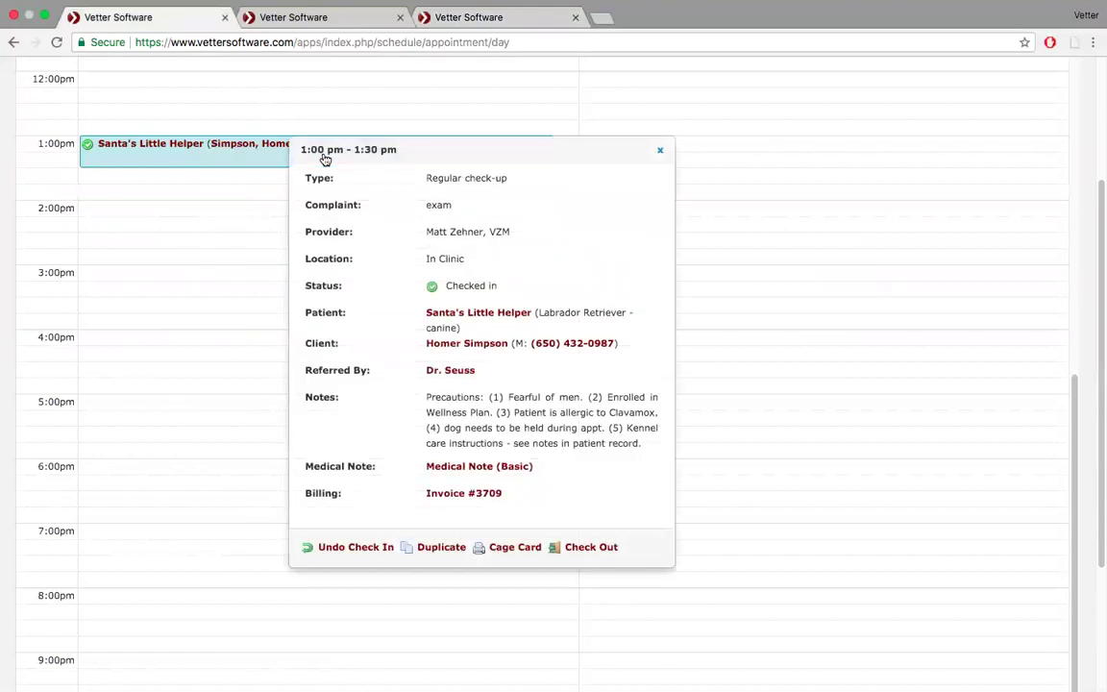
pyautogui.click(588, 550)
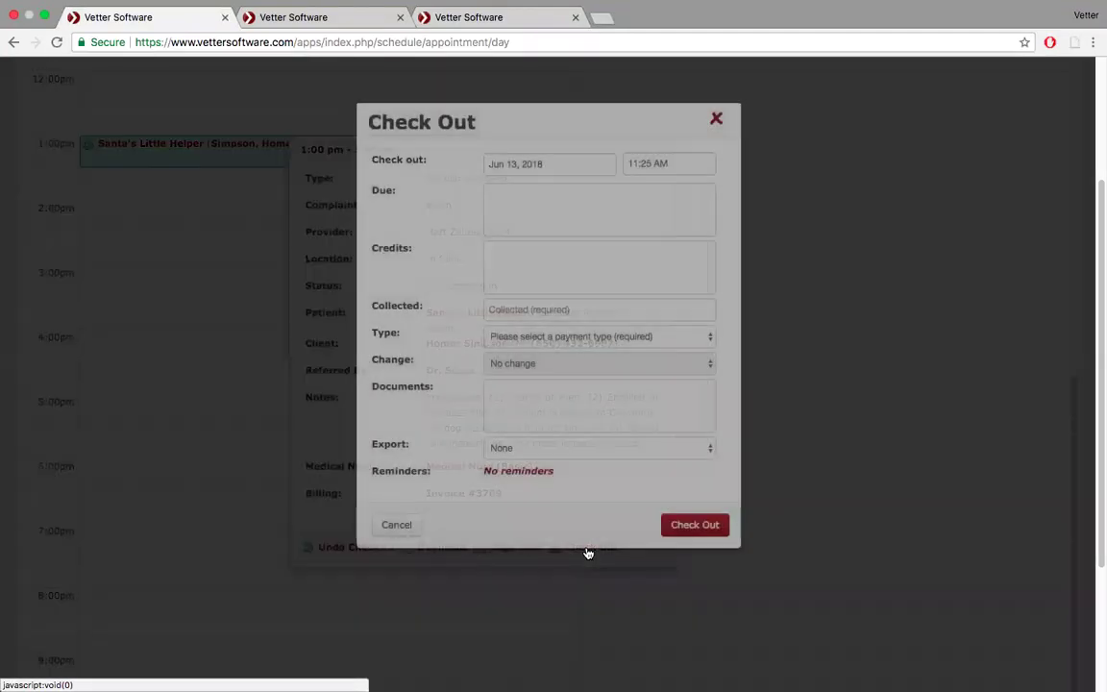
pyautogui.click(667, 372)
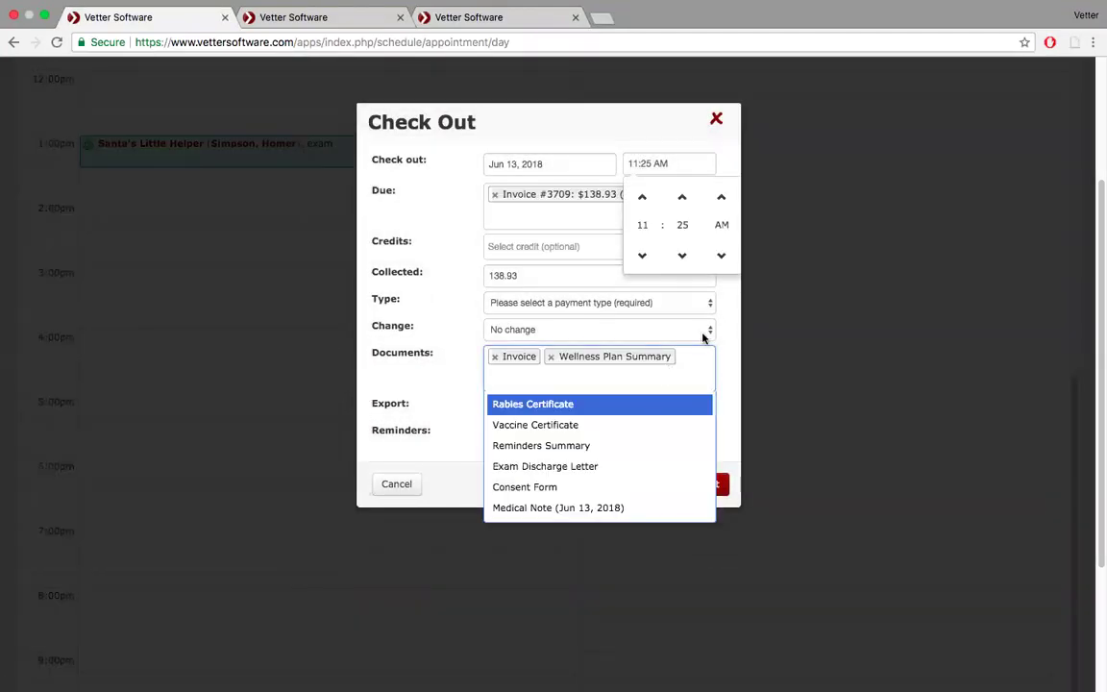
pyautogui.click(728, 309)
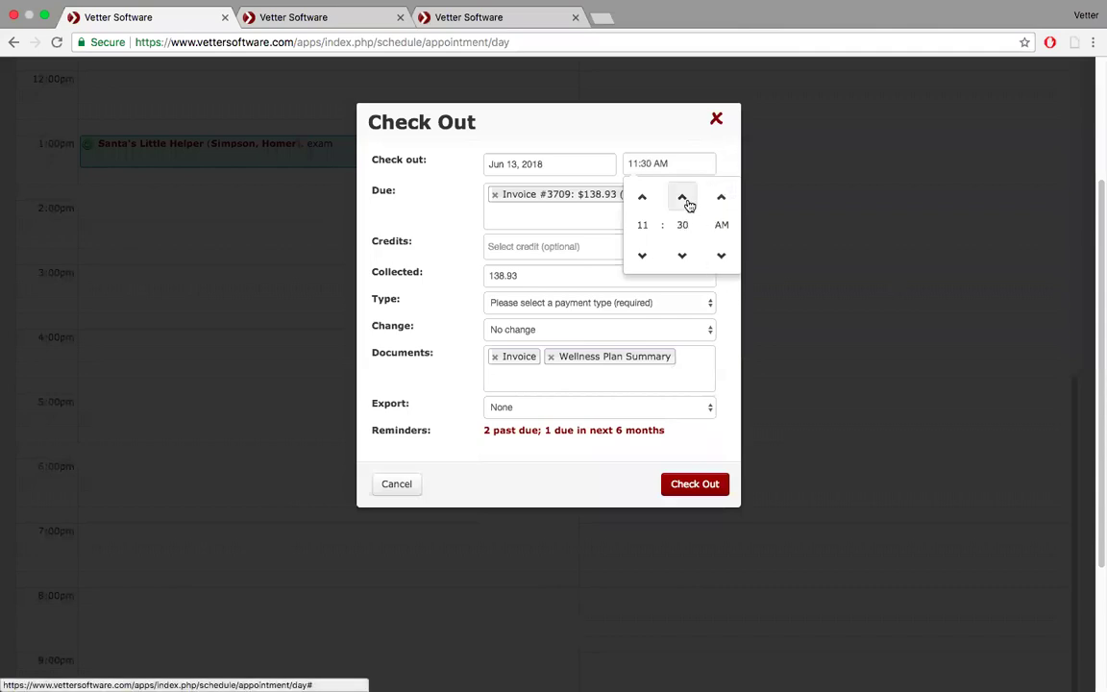
pyautogui.click(723, 311)
# Add the Medical Note (Jun 13, 2018), Exam Discharge Letter and Reminders Summary to the check-out documents.
pyautogui.click(636, 376)
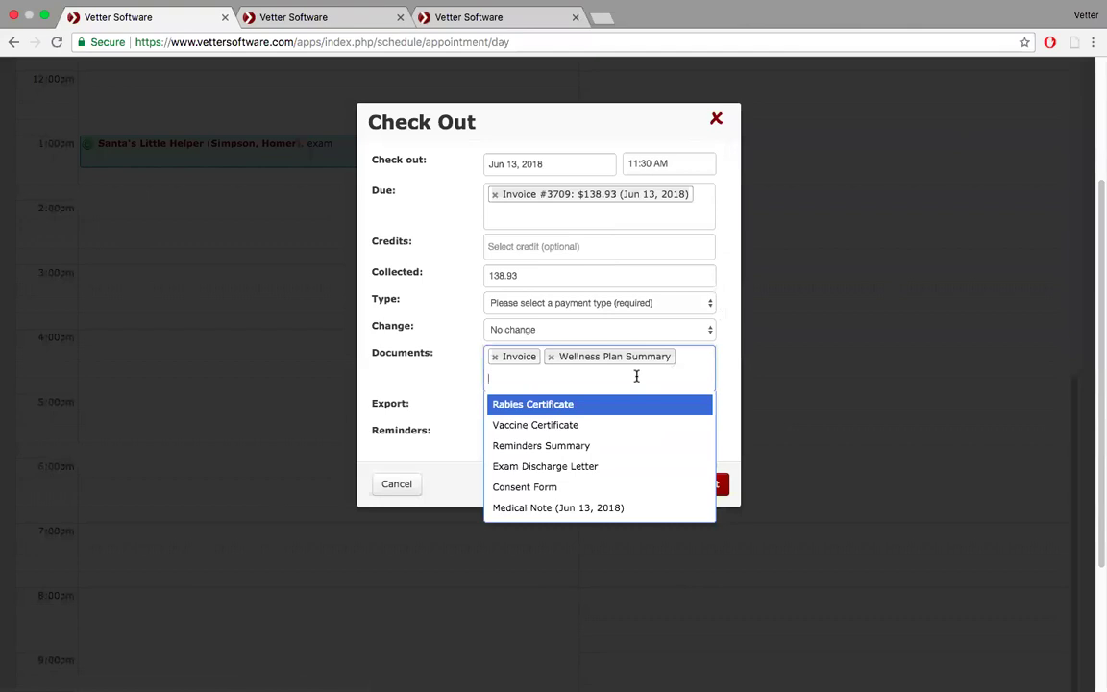
pyautogui.scroll(-2, 613, 464)
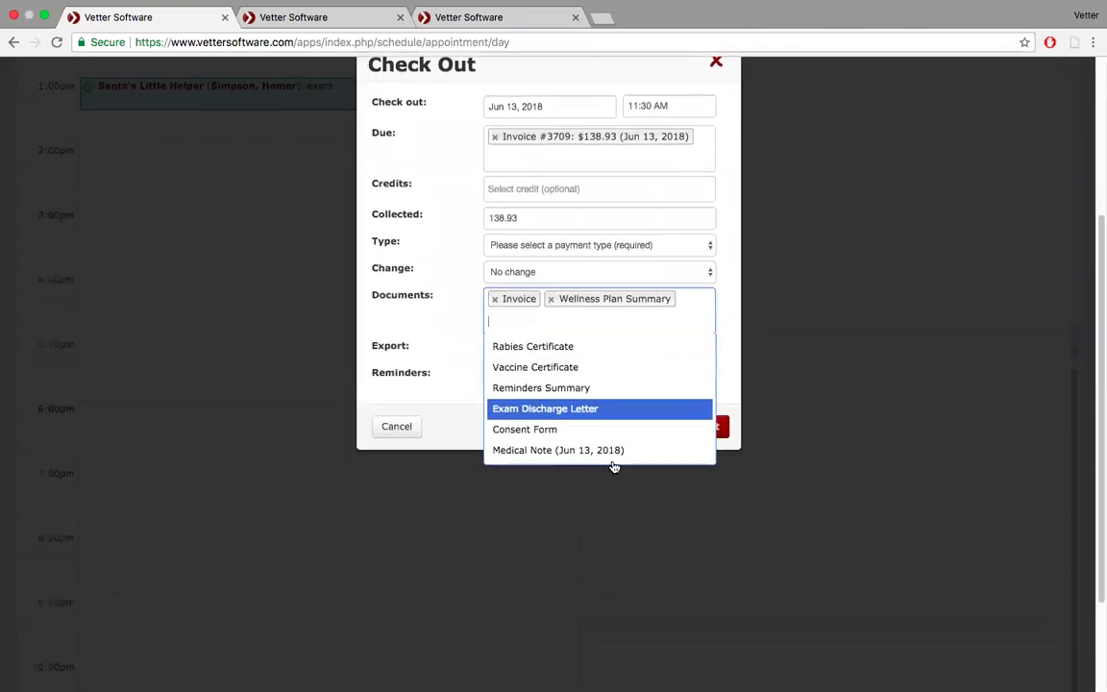
pyautogui.click(530, 450)
pyautogui.click(562, 337)
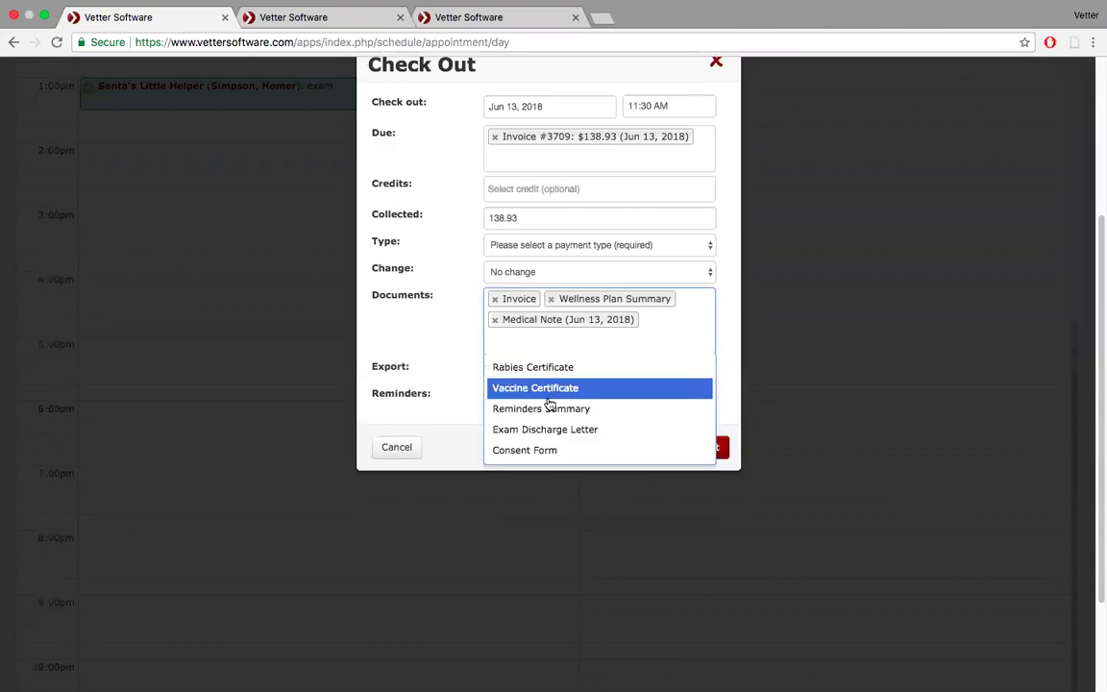
pyautogui.click(554, 431)
pyautogui.click(601, 358)
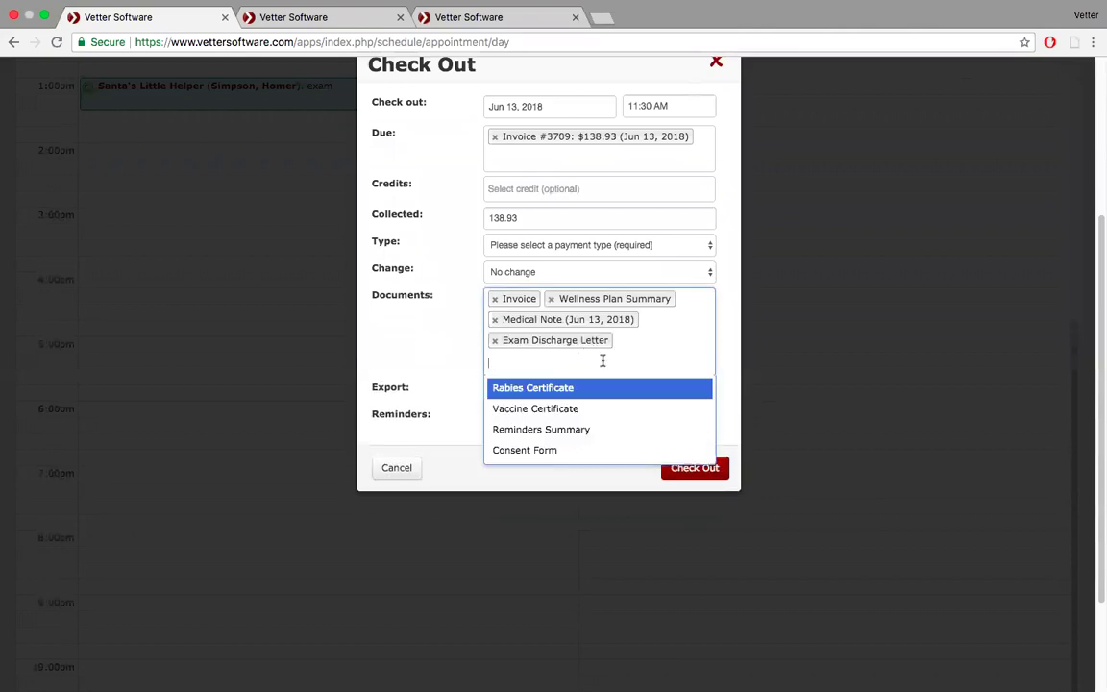
pyautogui.click(558, 432)
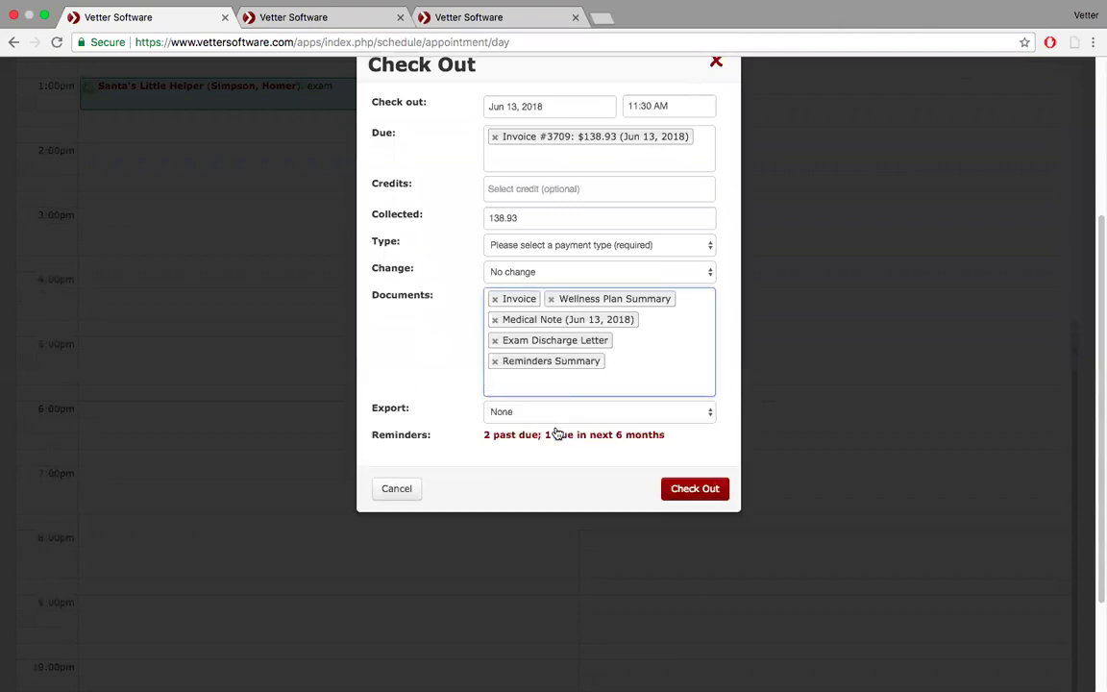
# Remove the Wellness Plan Summary from the check-out documents and add the Rabies Certificate.
pyautogui.click(551, 299)
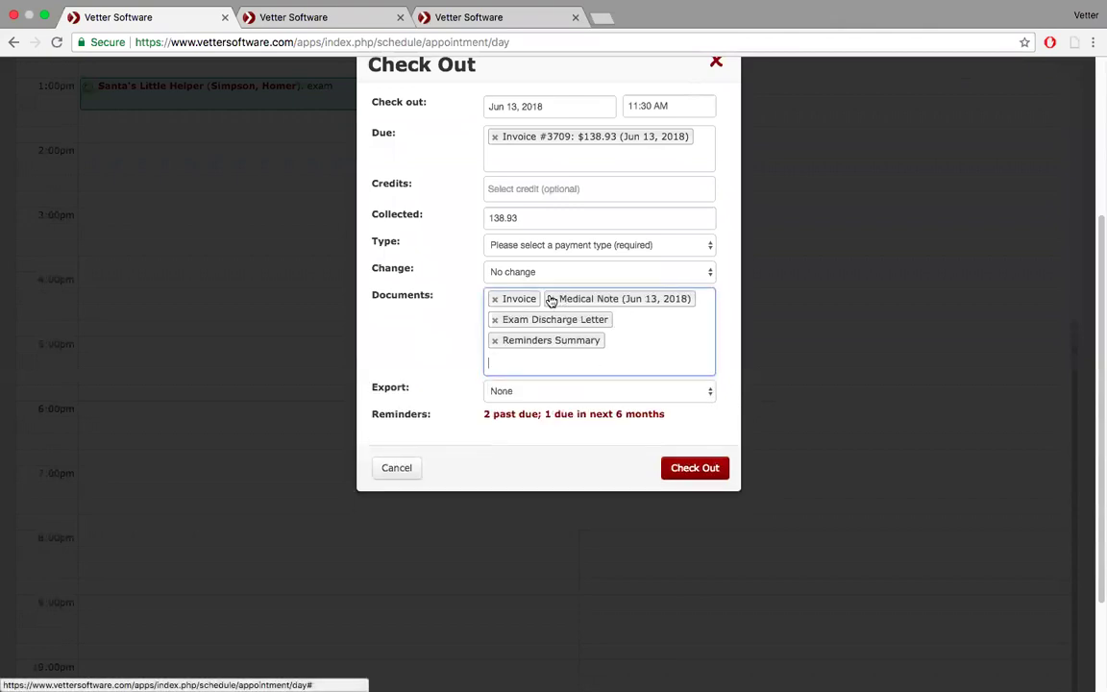
pyautogui.click(623, 342)
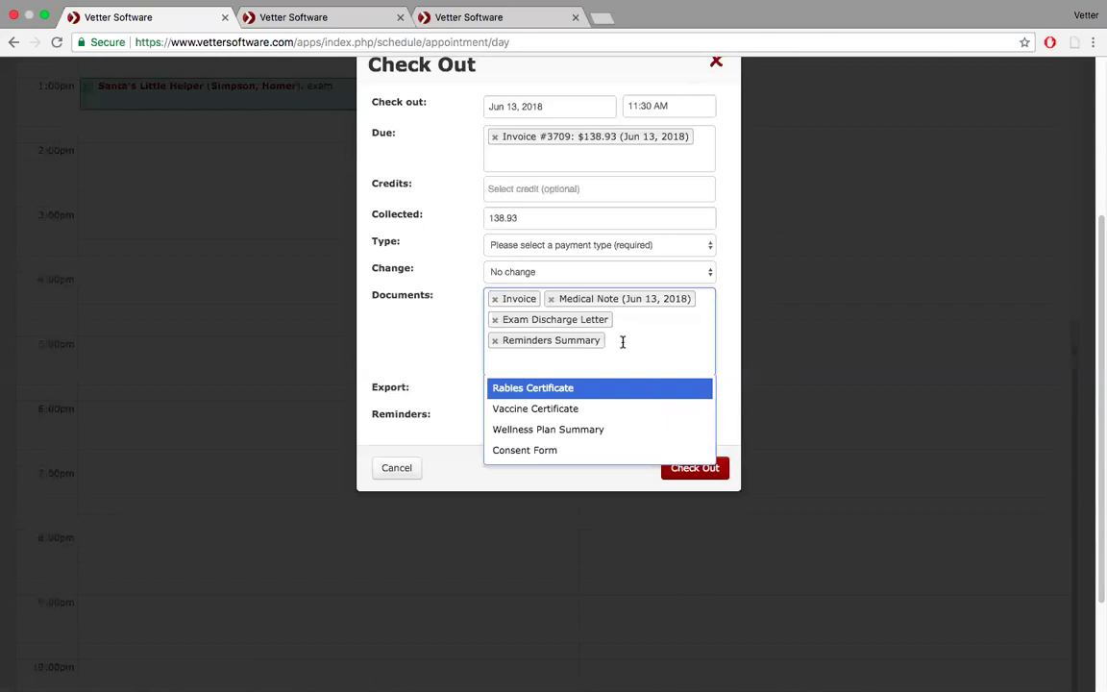
pyautogui.click(570, 387)
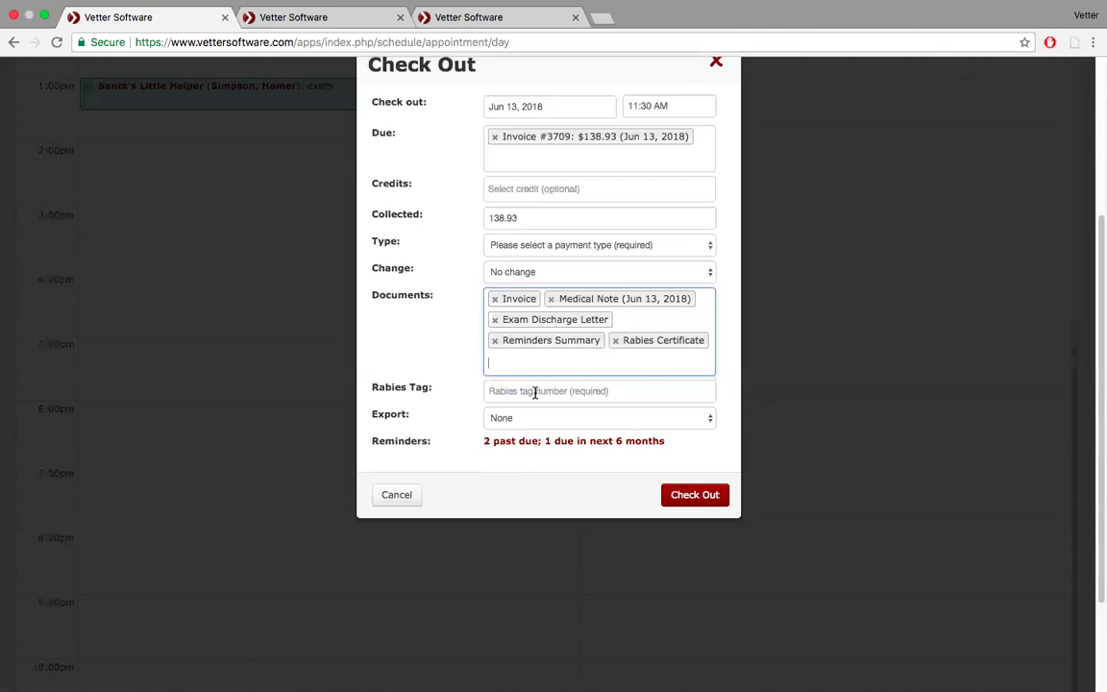
# Close Azreal's patient record and open the medical note referenced by the Exam Discharge Letter.
pyautogui.click(337, 35)
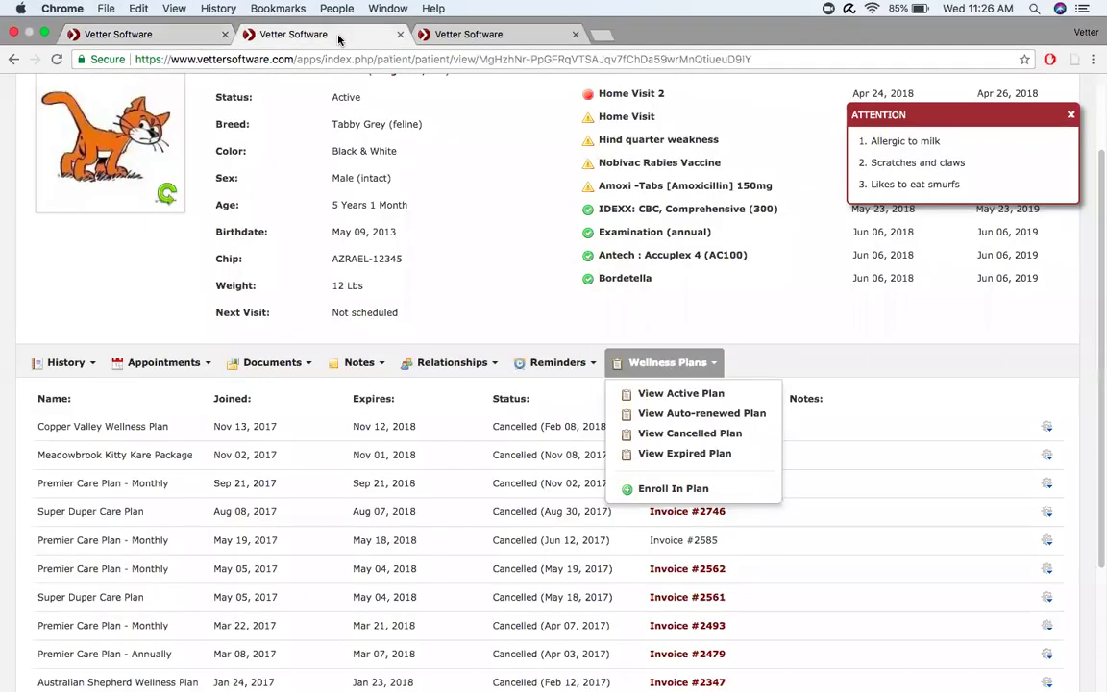
pyautogui.click(451, 39)
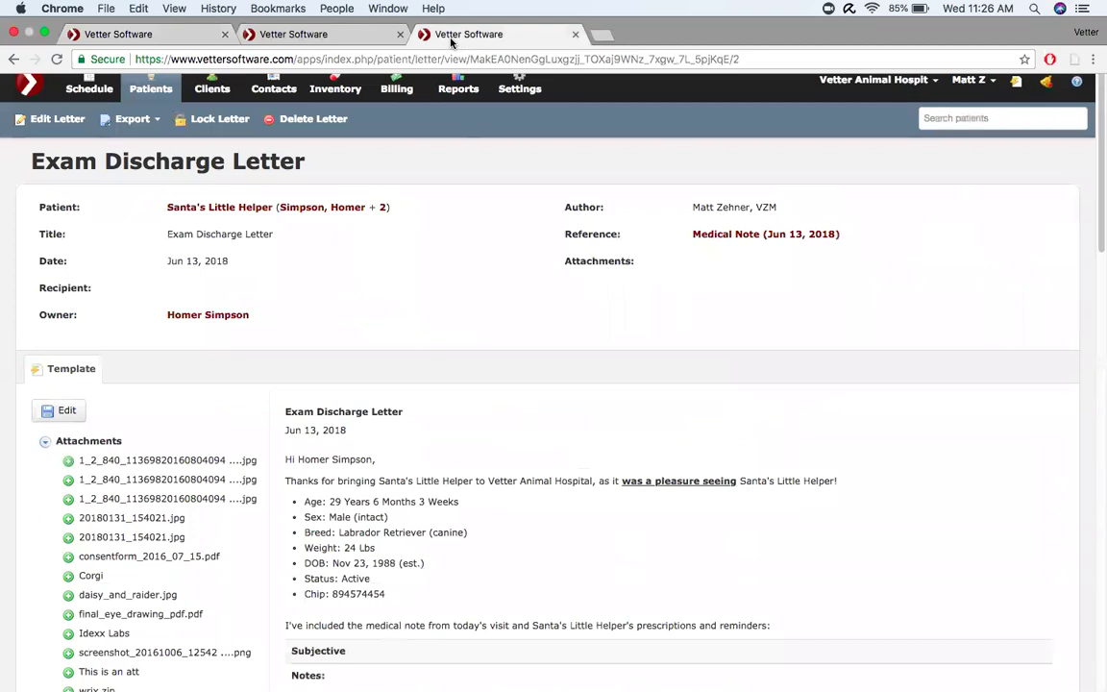
pyautogui.click(399, 34)
pyautogui.click(750, 238)
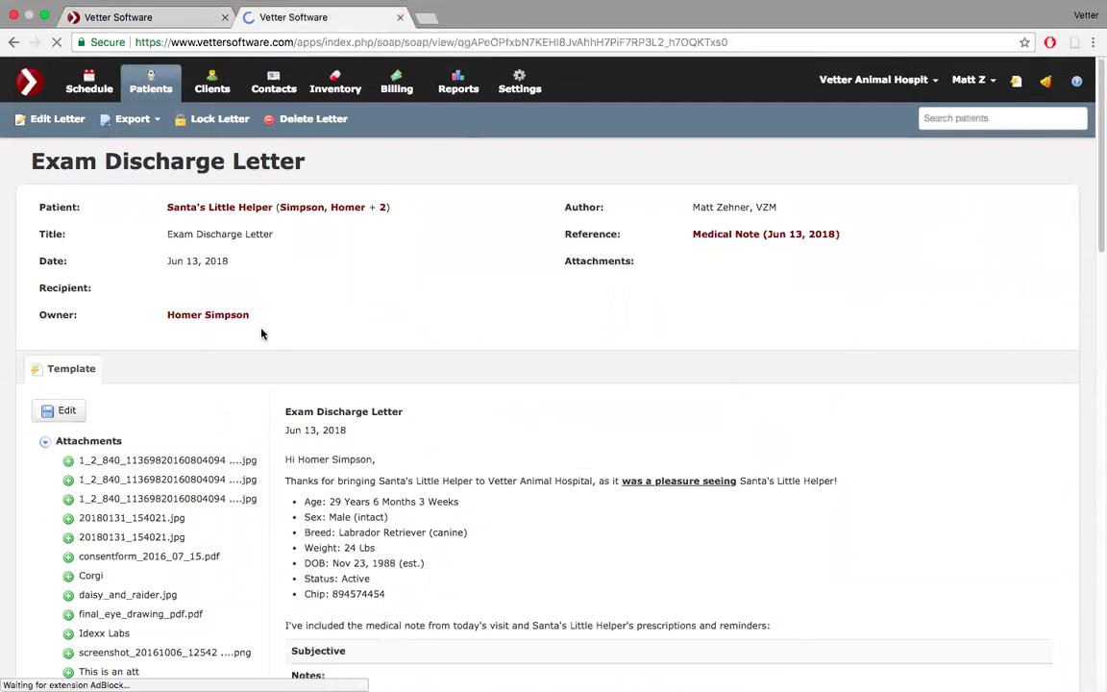
# Display all records attached to the Jun 13, 2018 medical note and find the Imrab Rabies Vaccine entry.
pyautogui.scroll(-3, 260, 288)
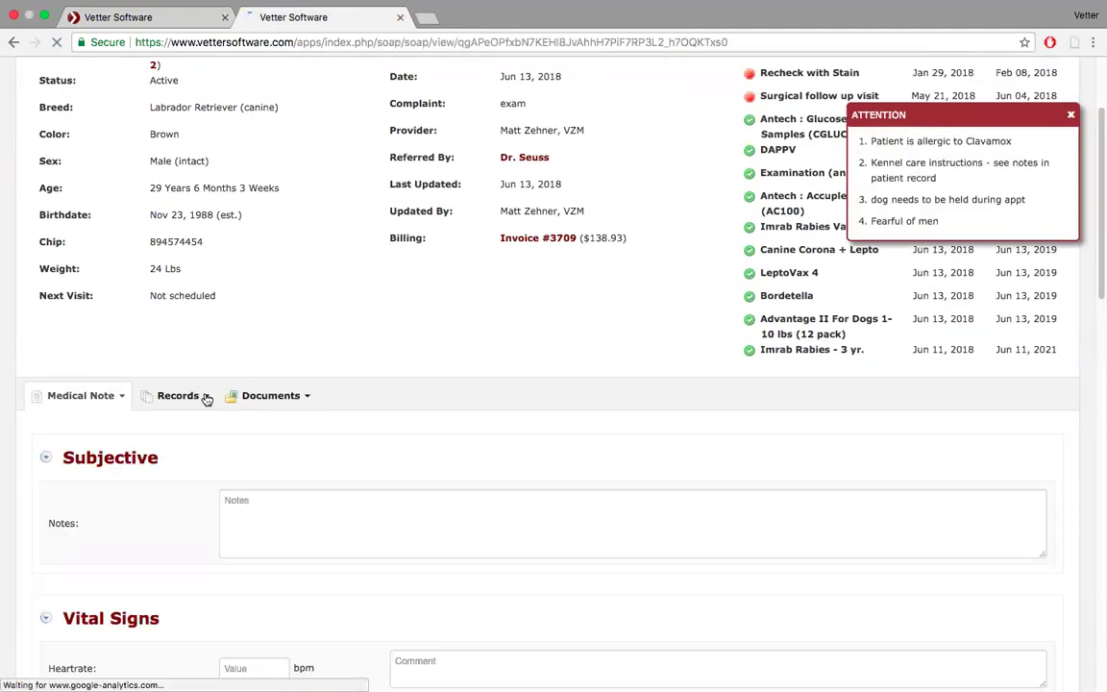
pyautogui.click(206, 396)
pyautogui.moveTo(163, 428)
pyautogui.click(320, 428)
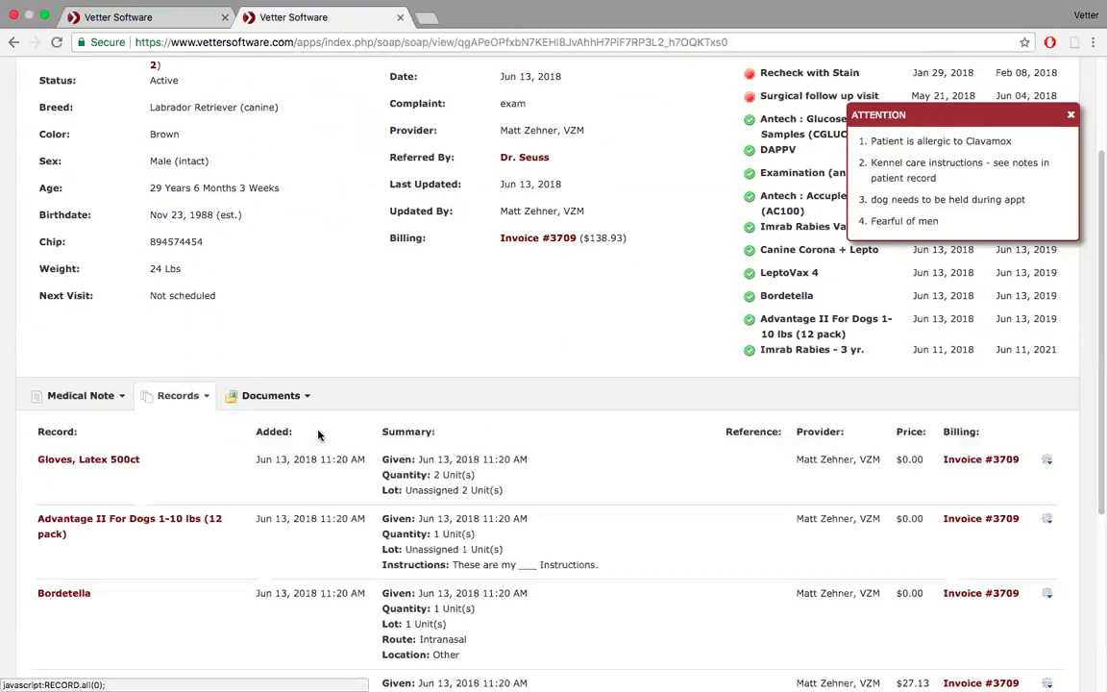
pyautogui.scroll(-5, 465, 470)
pyautogui.scroll(-2, 464, 469)
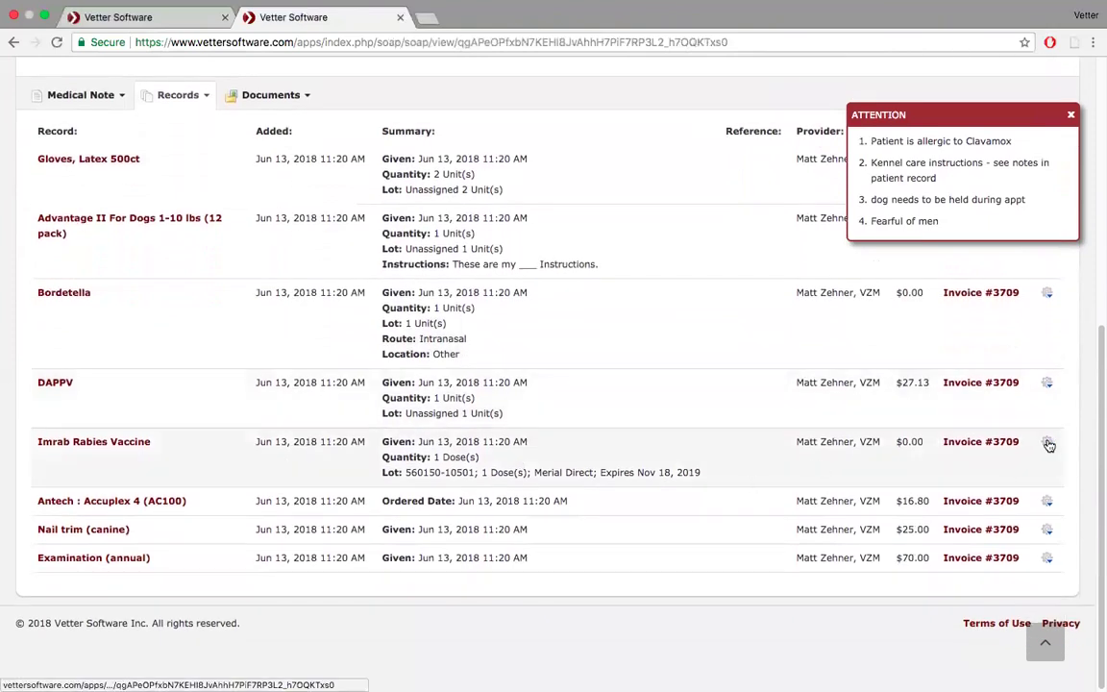
# Open the Imrab Rabies Vaccine record for editing and enter 5678 as its tag number.
pyautogui.click(1047, 443)
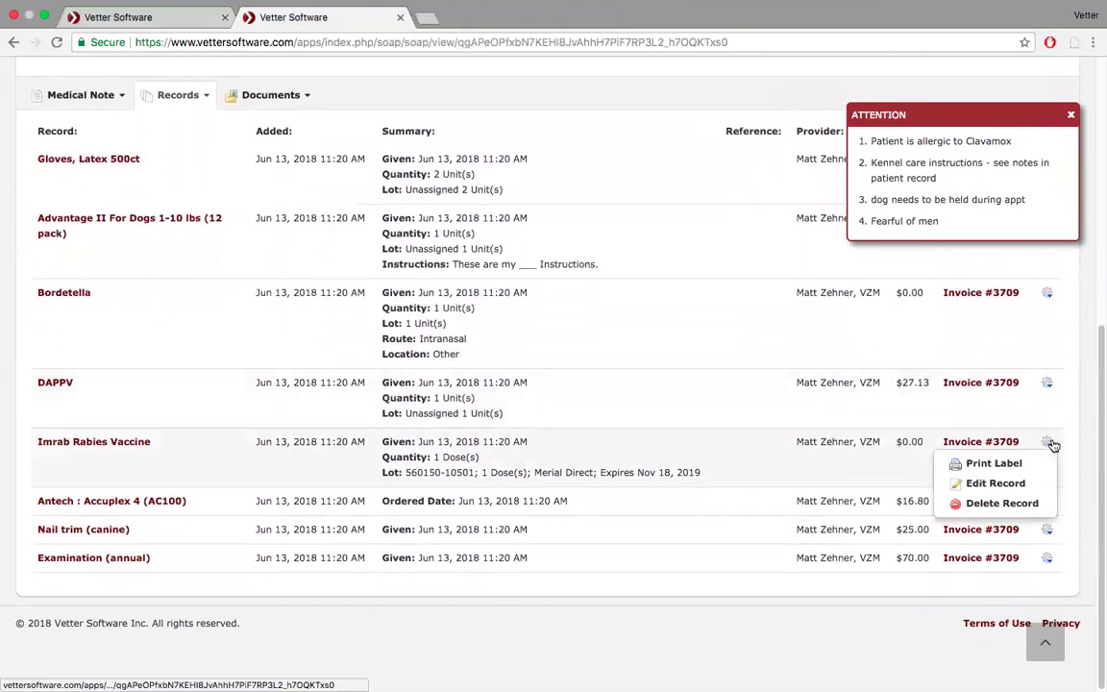
pyautogui.click(997, 487)
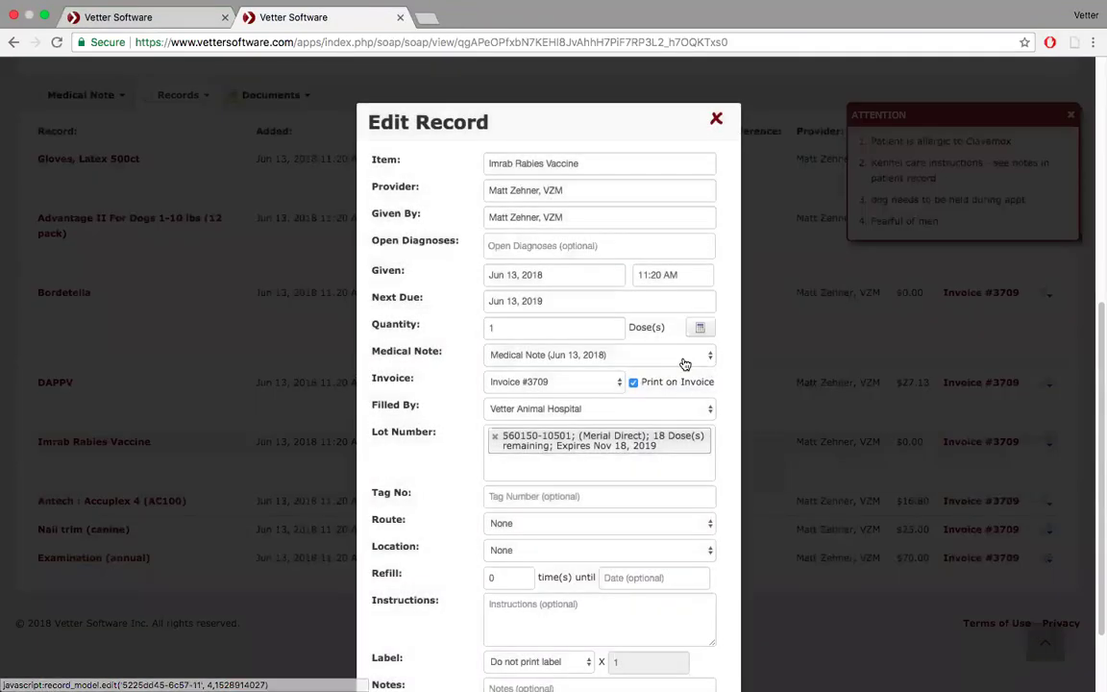
pyautogui.scroll(-2, 565, 494)
pyautogui.click(545, 449)
pyautogui.write('5678')
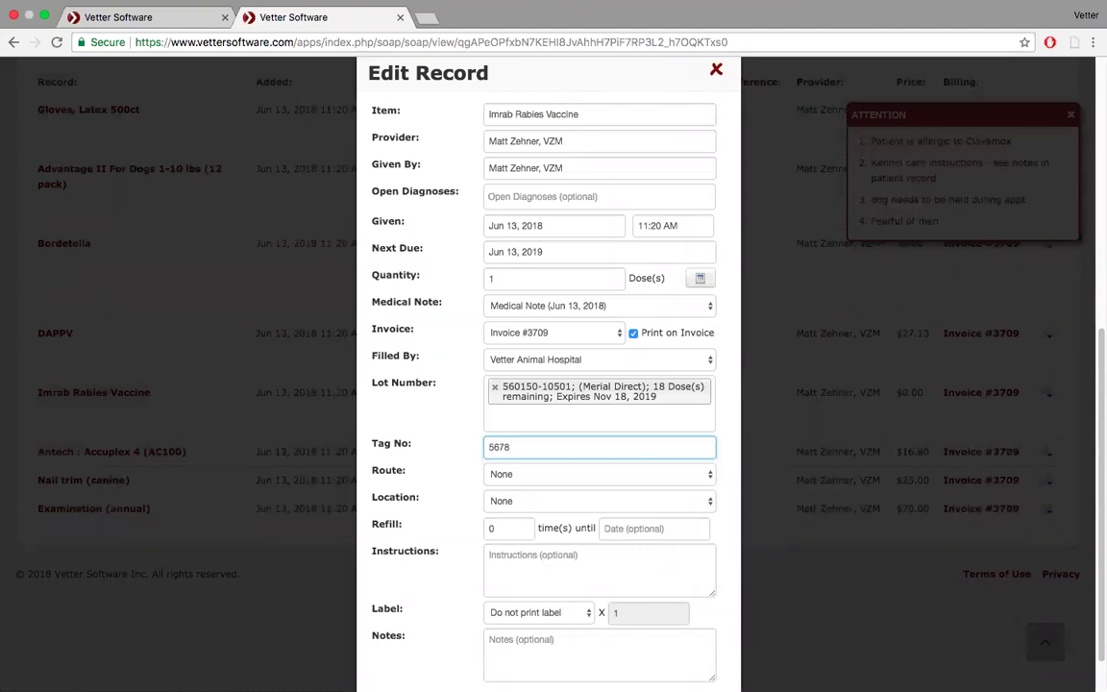
# Return to the check-out form, try to submit it, and set the payment type to VISA.
pyautogui.click(173, 26)
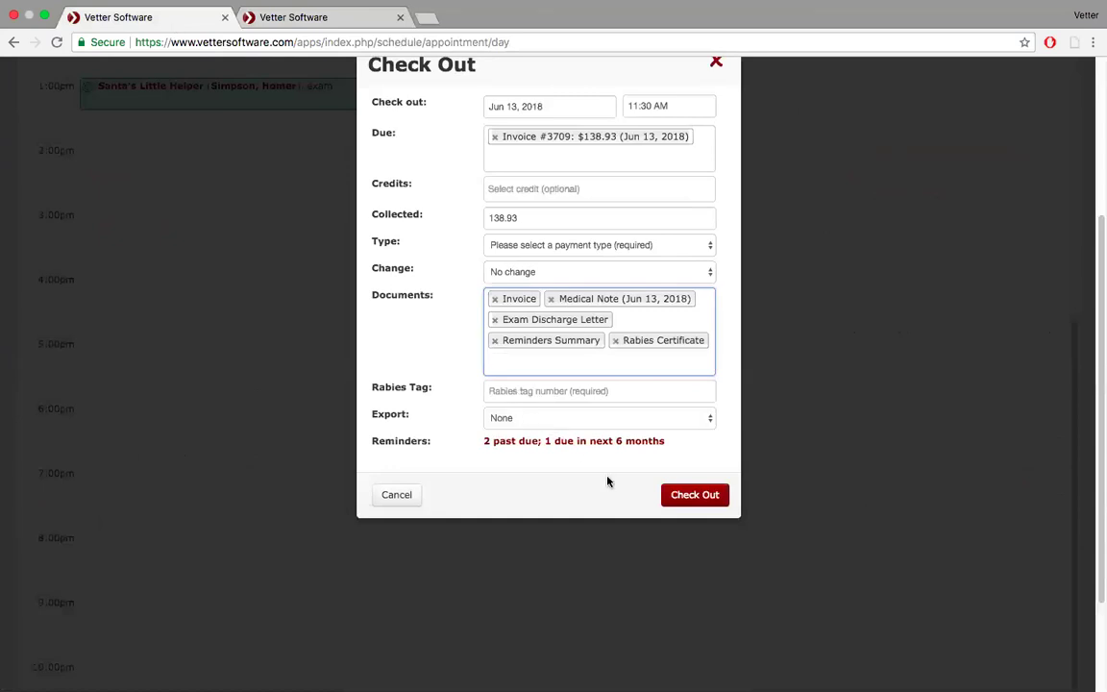
pyautogui.click(690, 496)
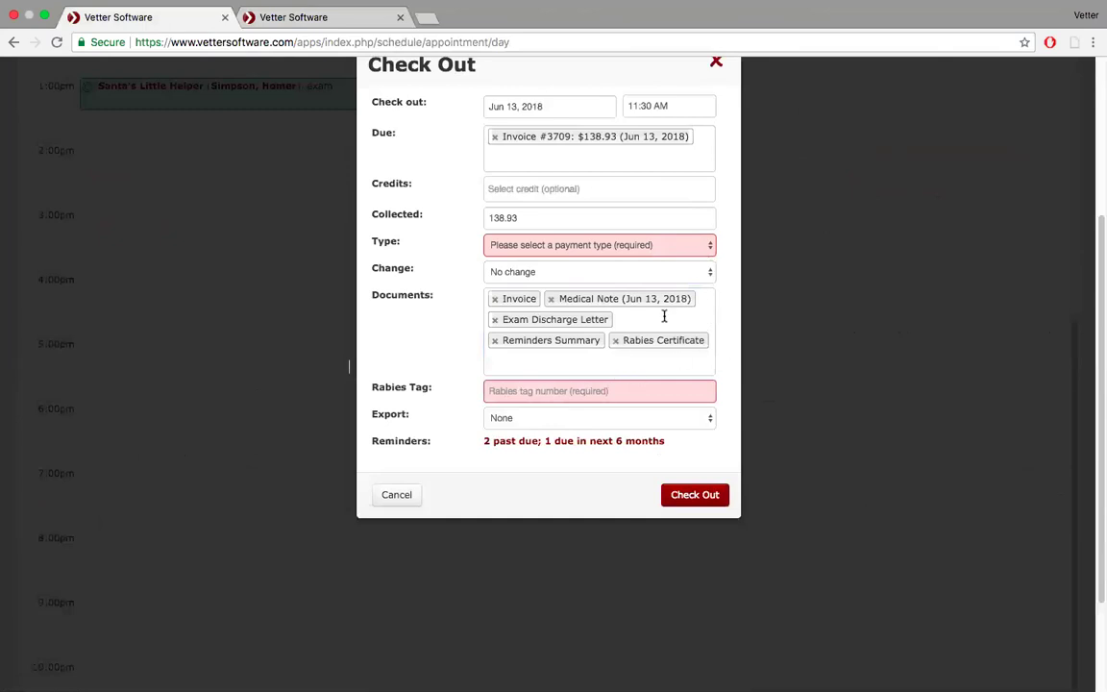
pyautogui.click(710, 247)
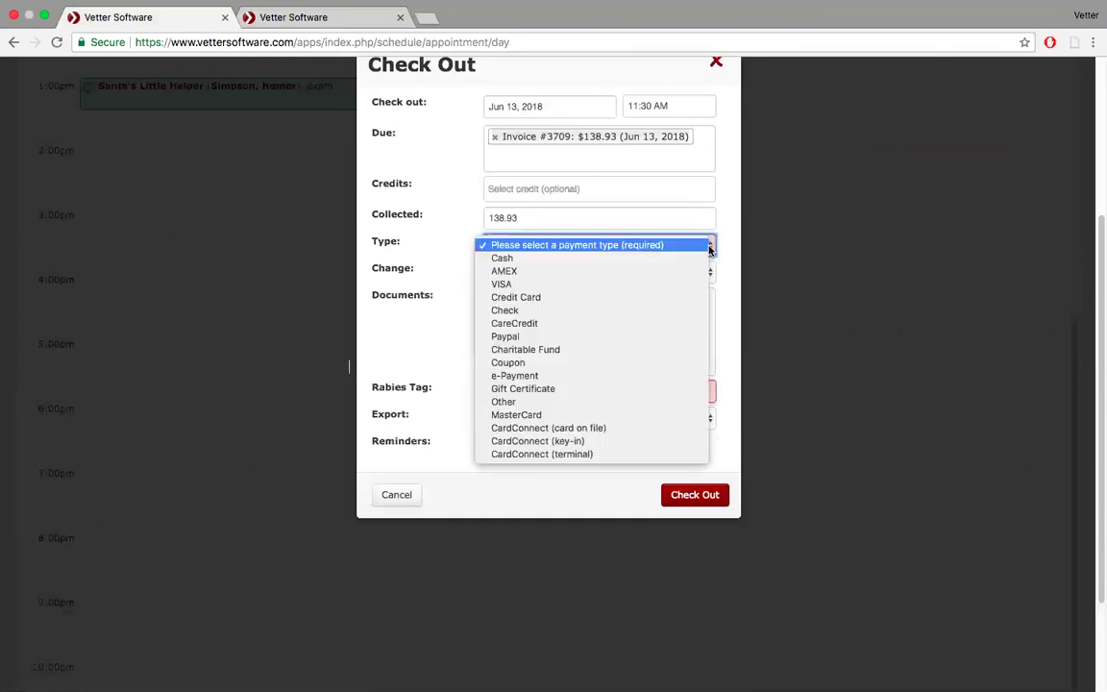
pyautogui.click(662, 285)
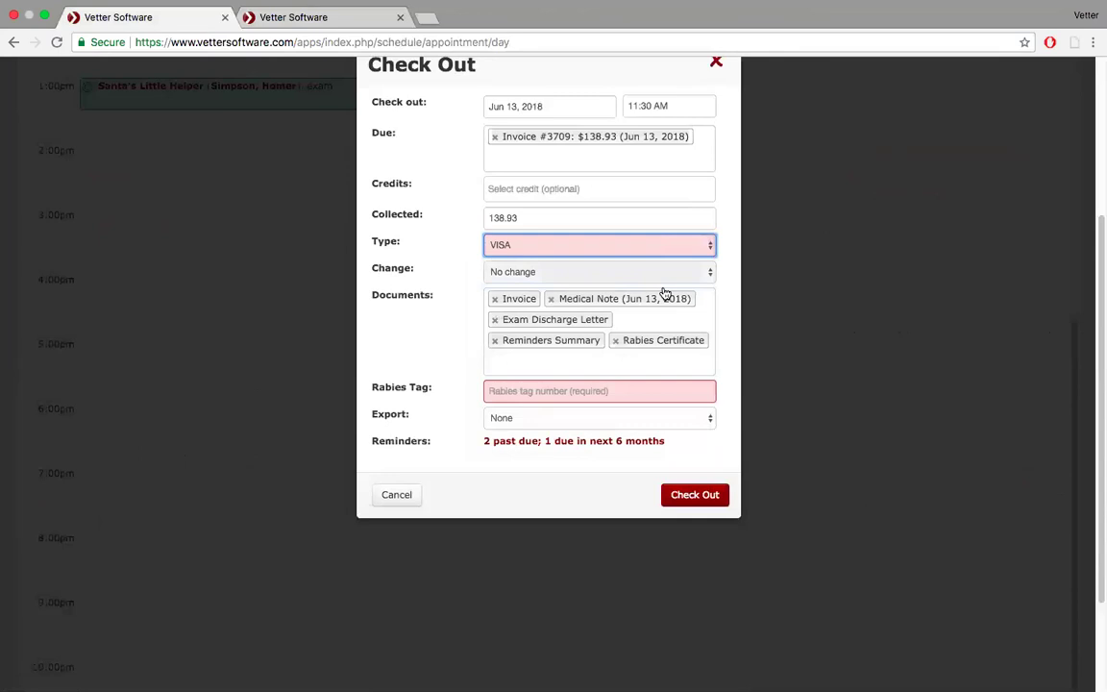
pyautogui.click(496, 392)
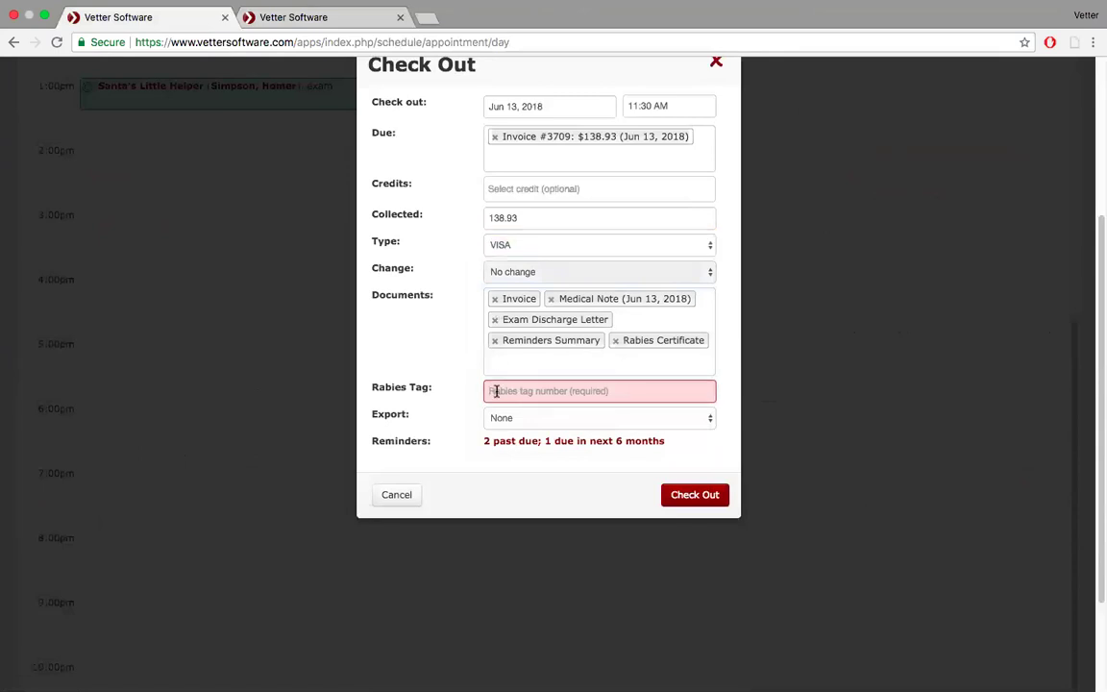
pyautogui.click(496, 391)
pyautogui.write('1')
pyautogui.press('BackSpace')
pyautogui.write('1')
pyautogui.press('BackSpace')
pyautogui.click(710, 417)
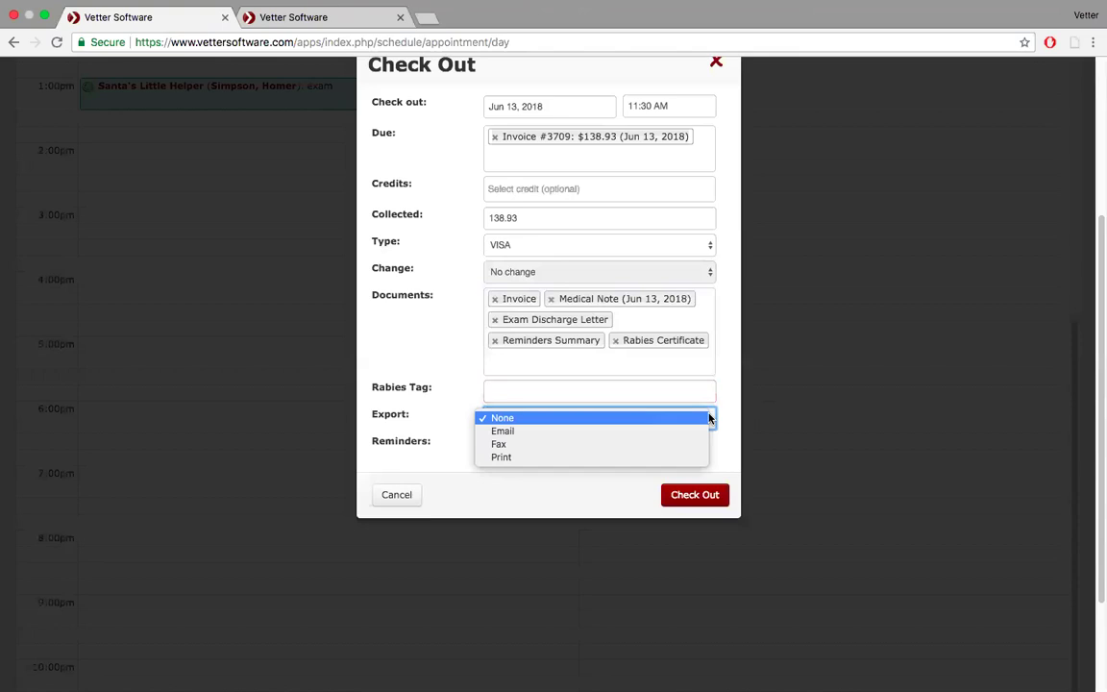
pyautogui.click(731, 385)
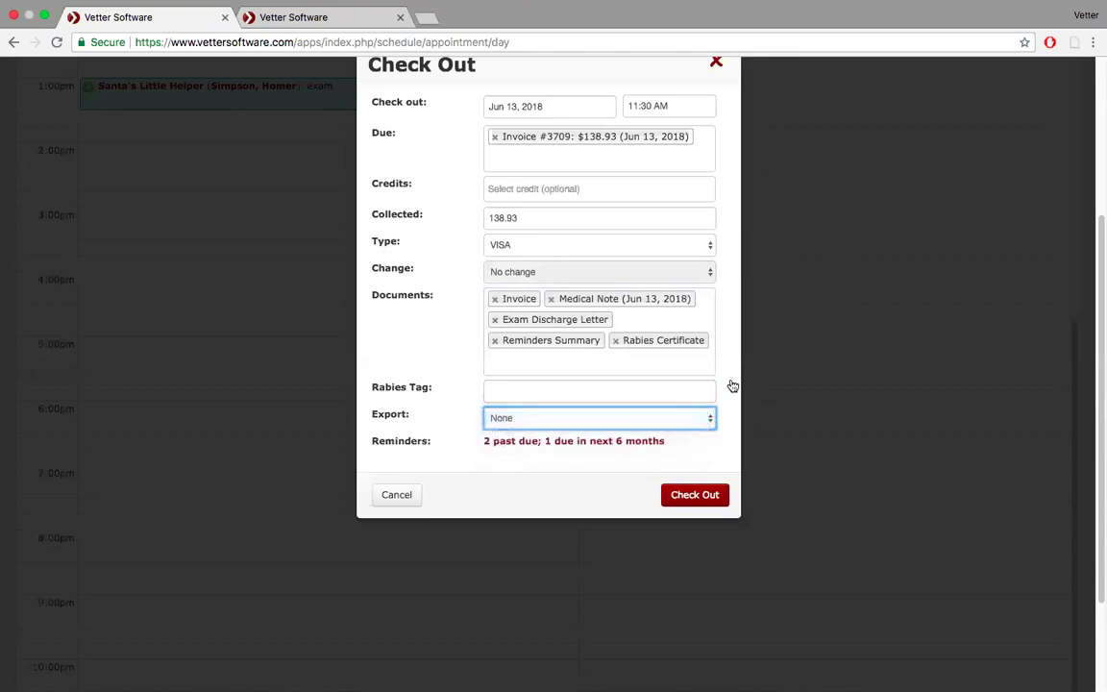
# Enter 6788 as the rabies tag number and complete the check-out with the export set to Print.
pyautogui.click(504, 389)
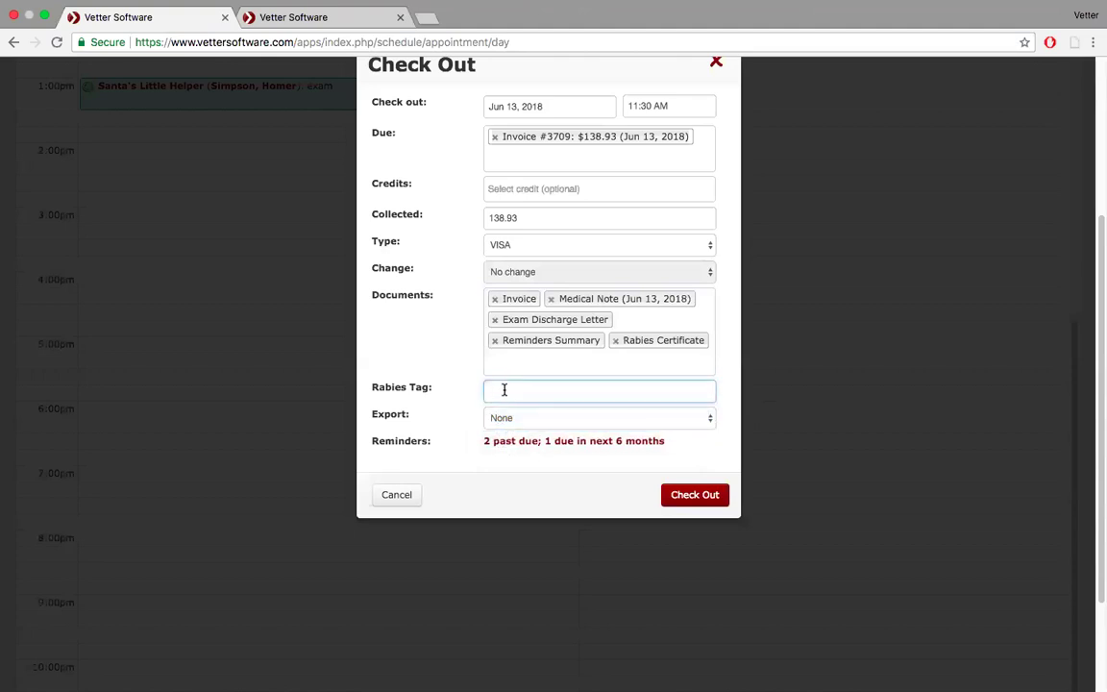
pyautogui.press('Tab')
pyautogui.write('67')
pyautogui.click(711, 420)
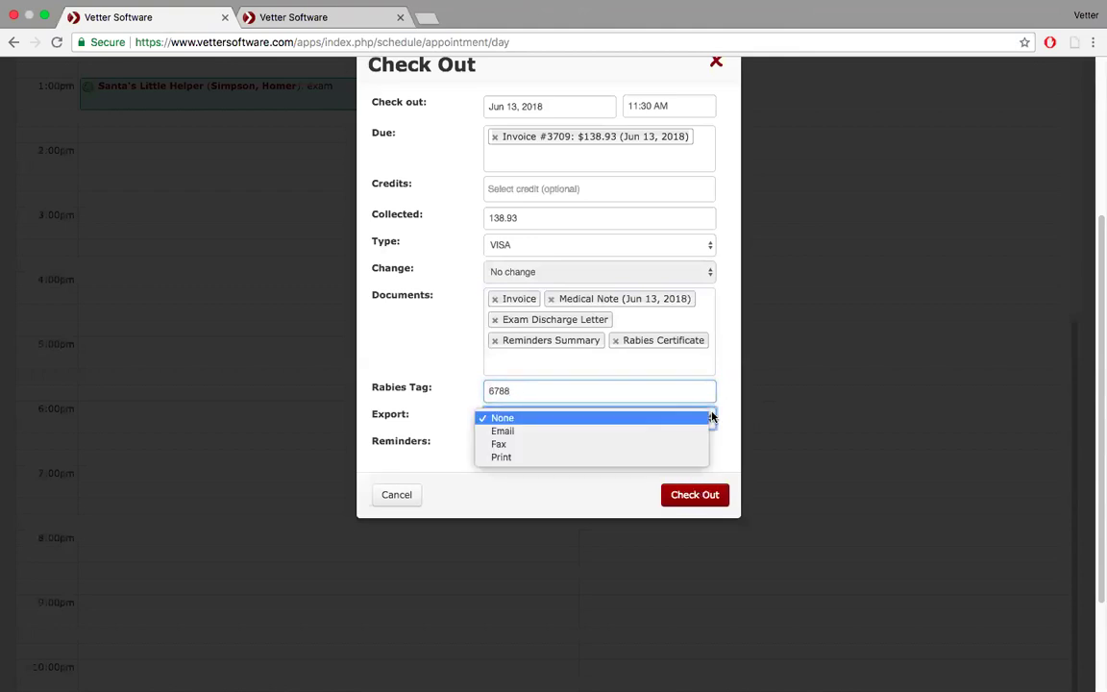
pyautogui.click(670, 459)
pyautogui.click(701, 500)
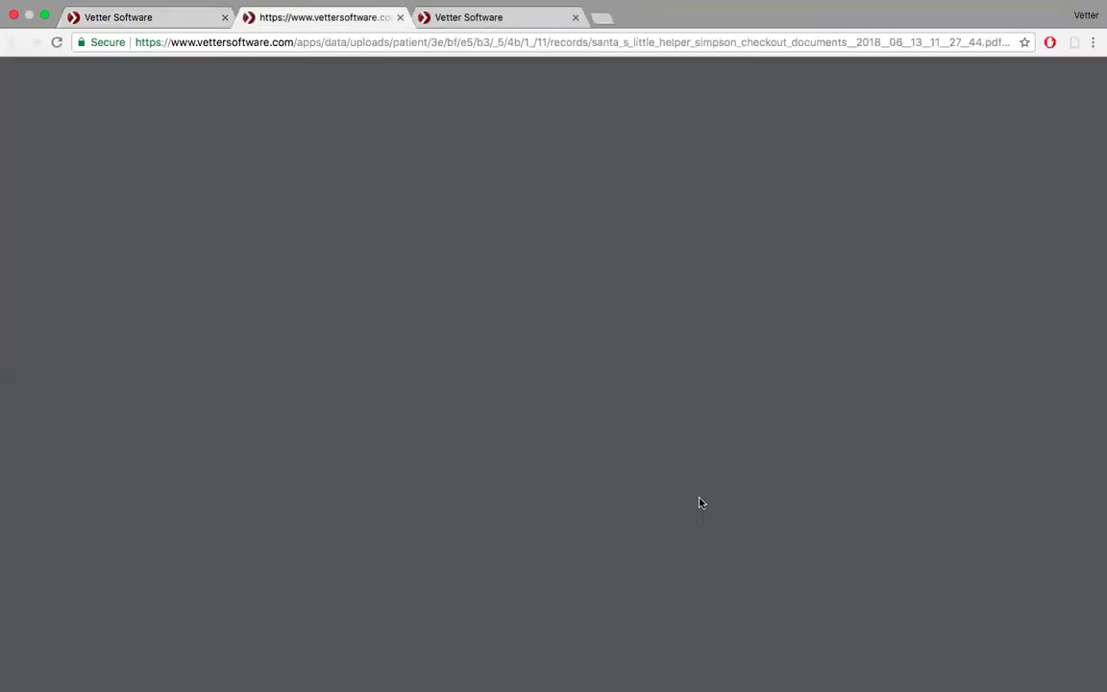
# Discard the unsaved Imrab Rabies Vaccine record edit and reload the medical note page.
pyautogui.click(482, 17)
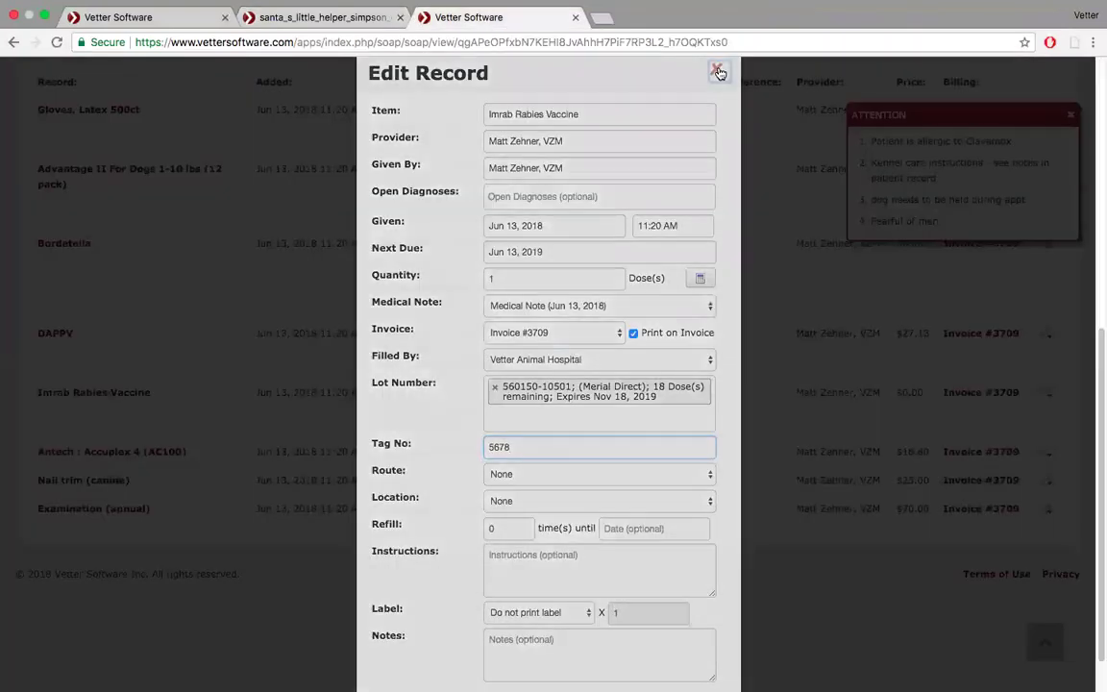
pyautogui.click(719, 73)
pyautogui.click(57, 42)
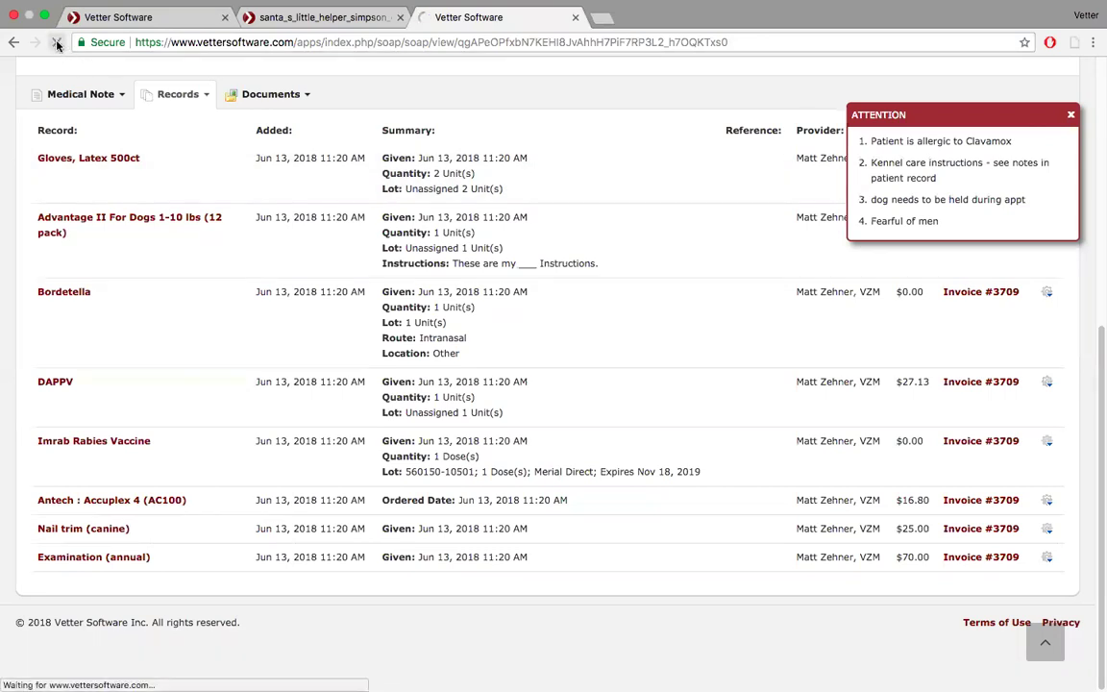
# Review the check-out documents PDF, covering the rabies certificate, reminders, invoice, Exam Discharge Letter and medical note.
pyautogui.click(269, 17)
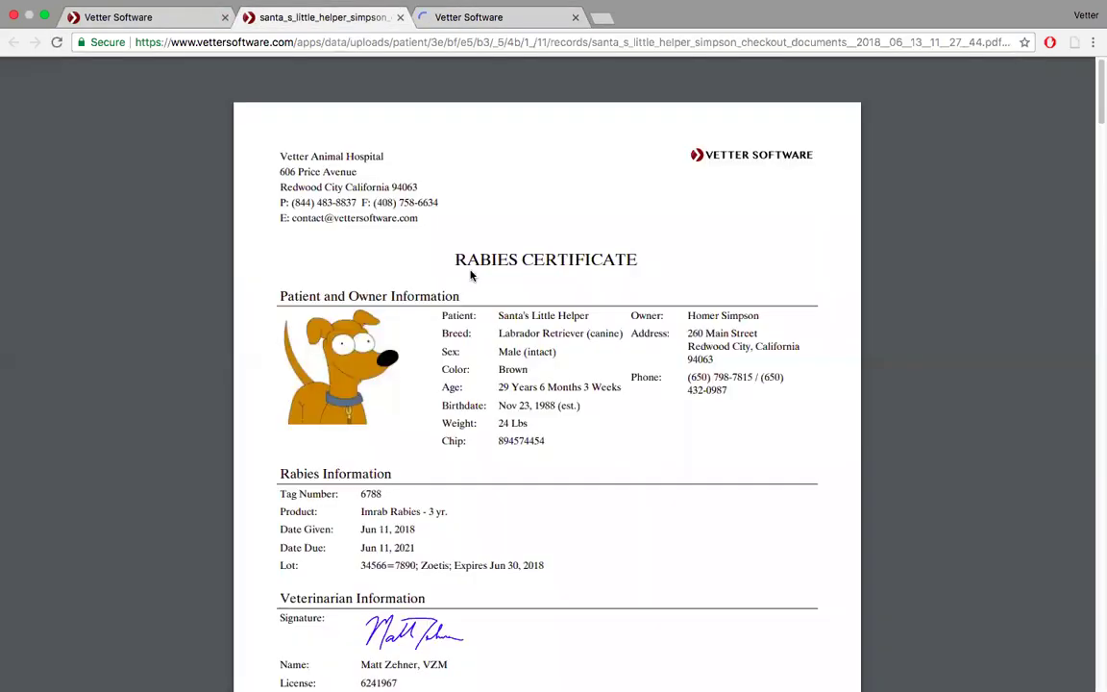
pyautogui.scroll(-2, 514, 365)
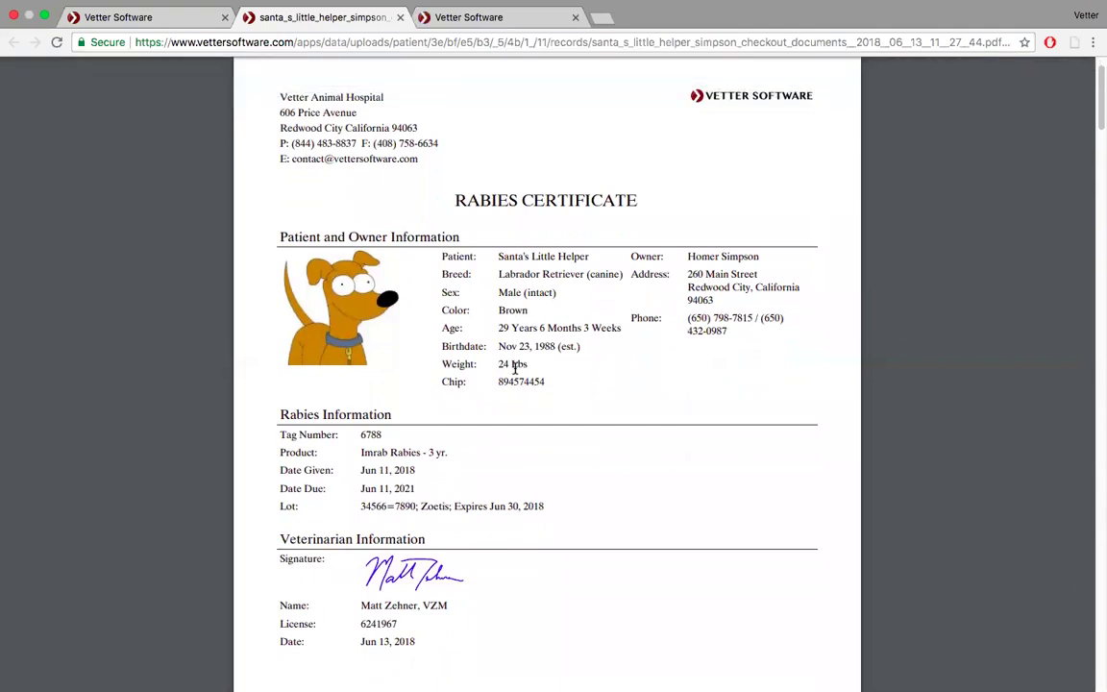
pyautogui.scroll(-2, 515, 365)
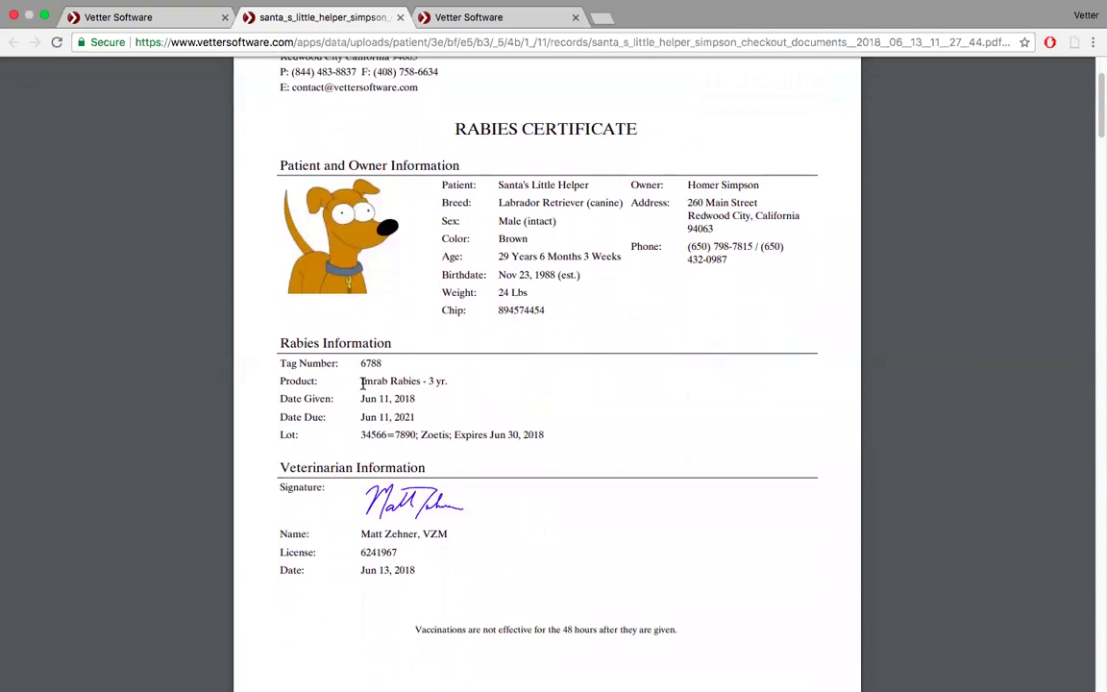
pyautogui.scroll(-10, 362, 384)
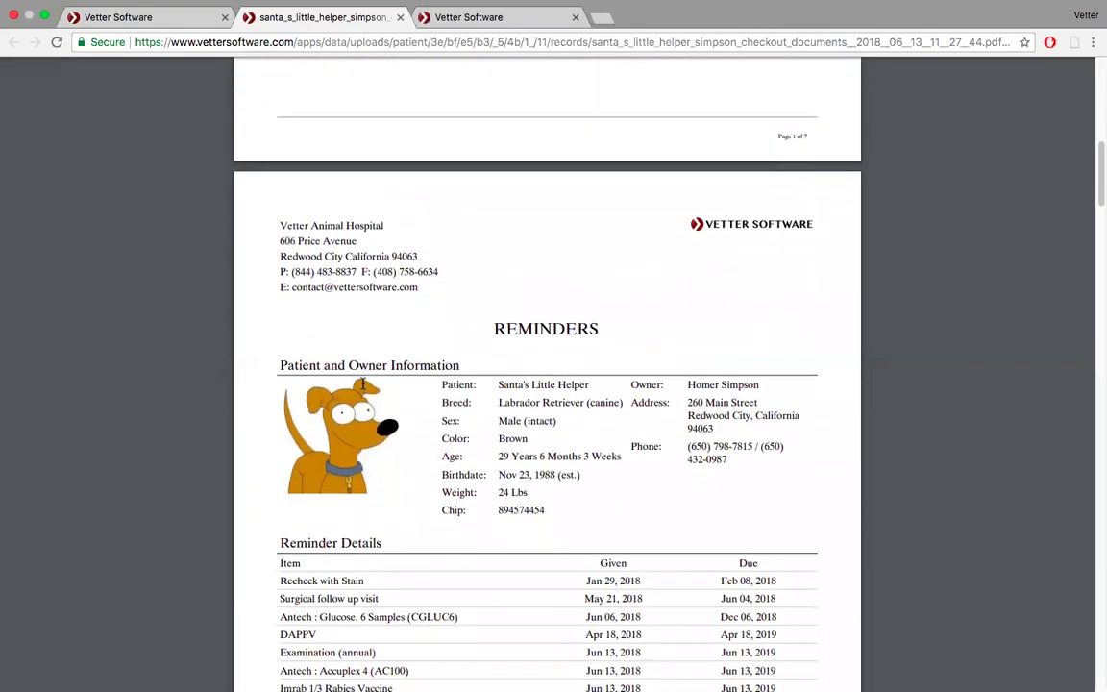
pyautogui.scroll(-1, 362, 385)
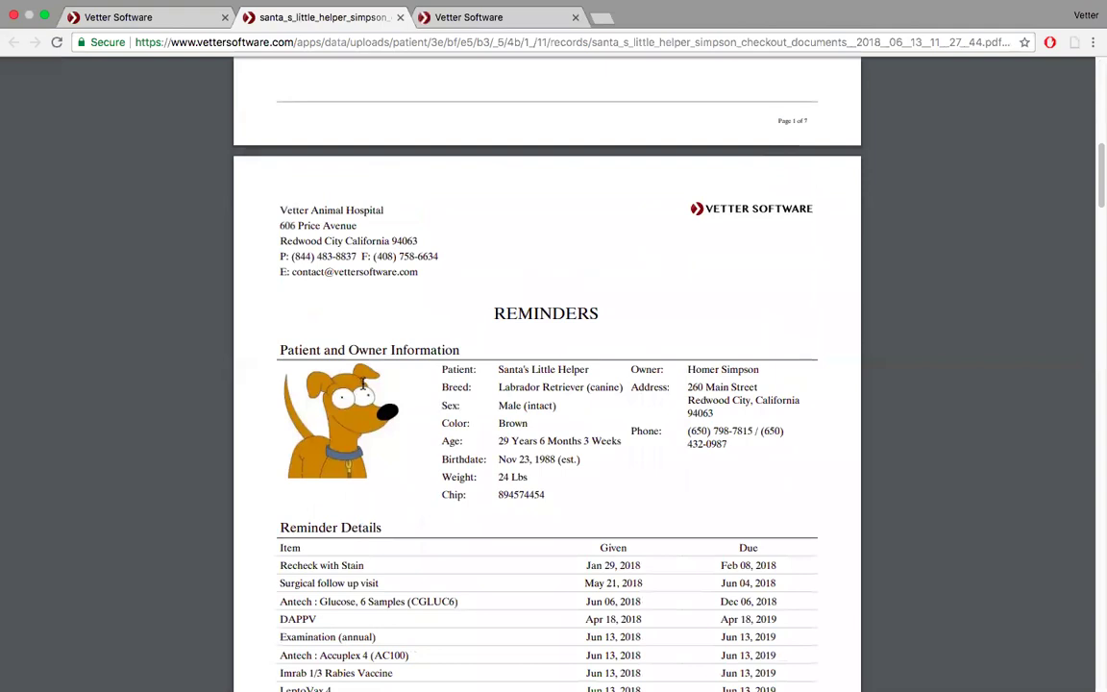
pyautogui.scroll(-3, 362, 384)
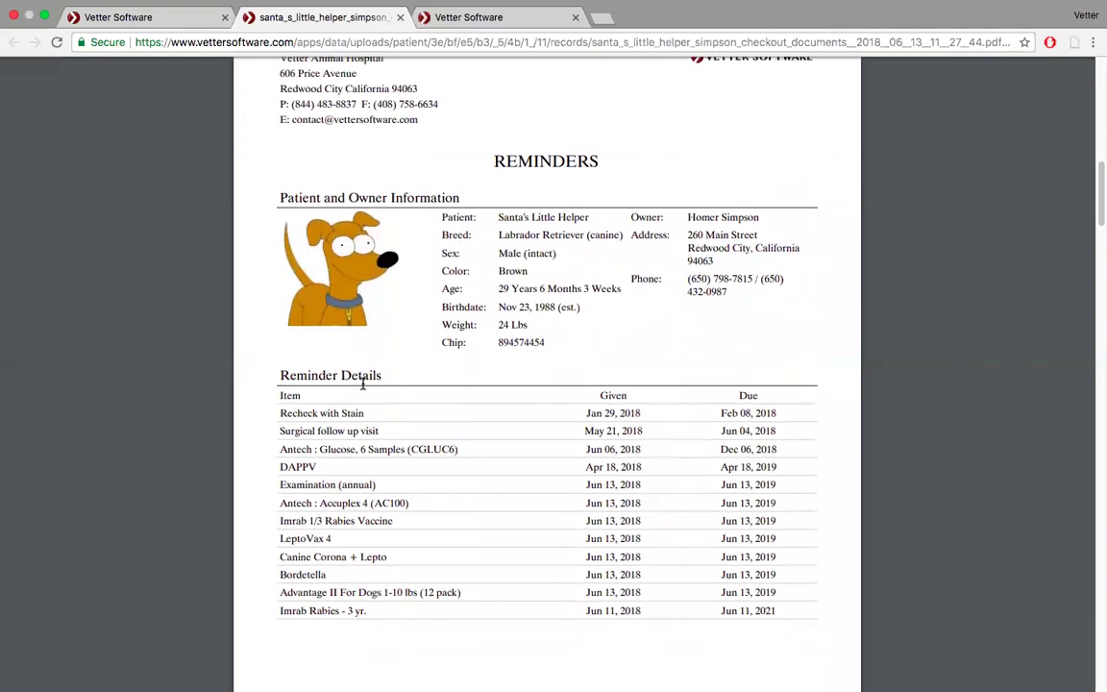
pyautogui.scroll(-15, 363, 384)
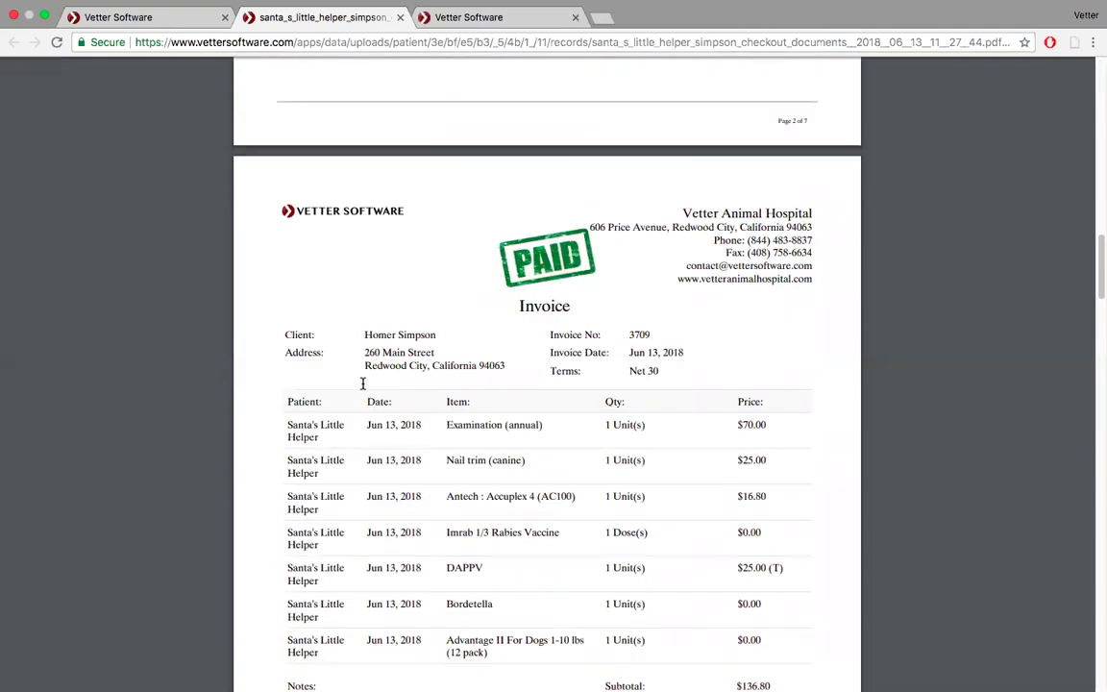
pyautogui.scroll(-10, 362, 383)
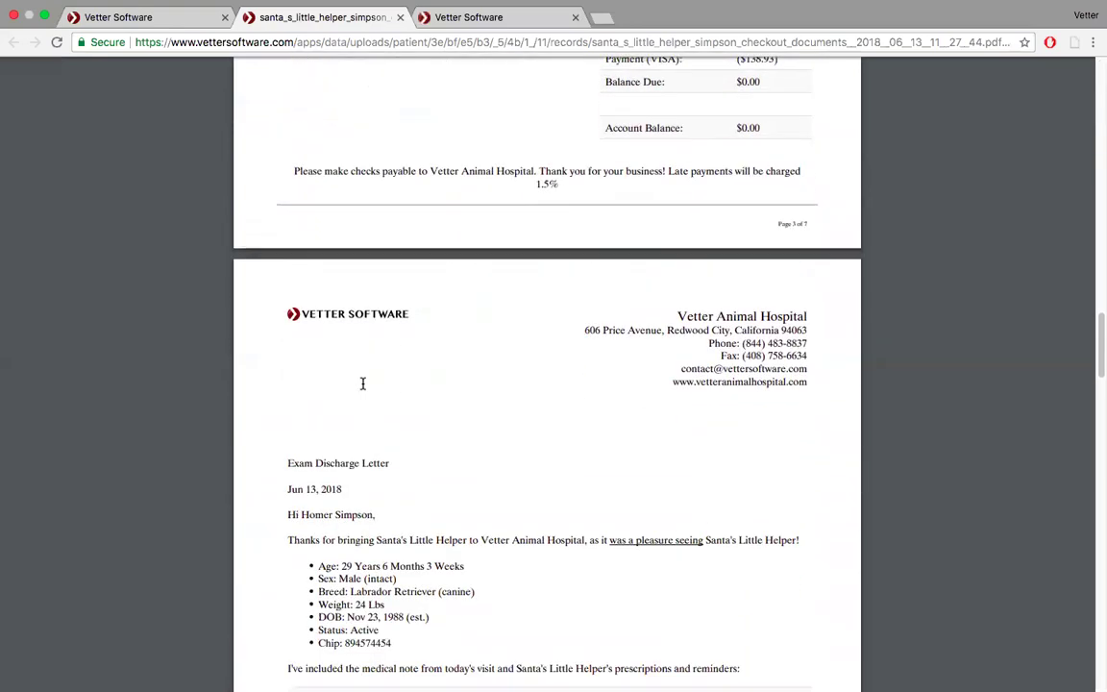
pyautogui.scroll(-17, 362, 384)
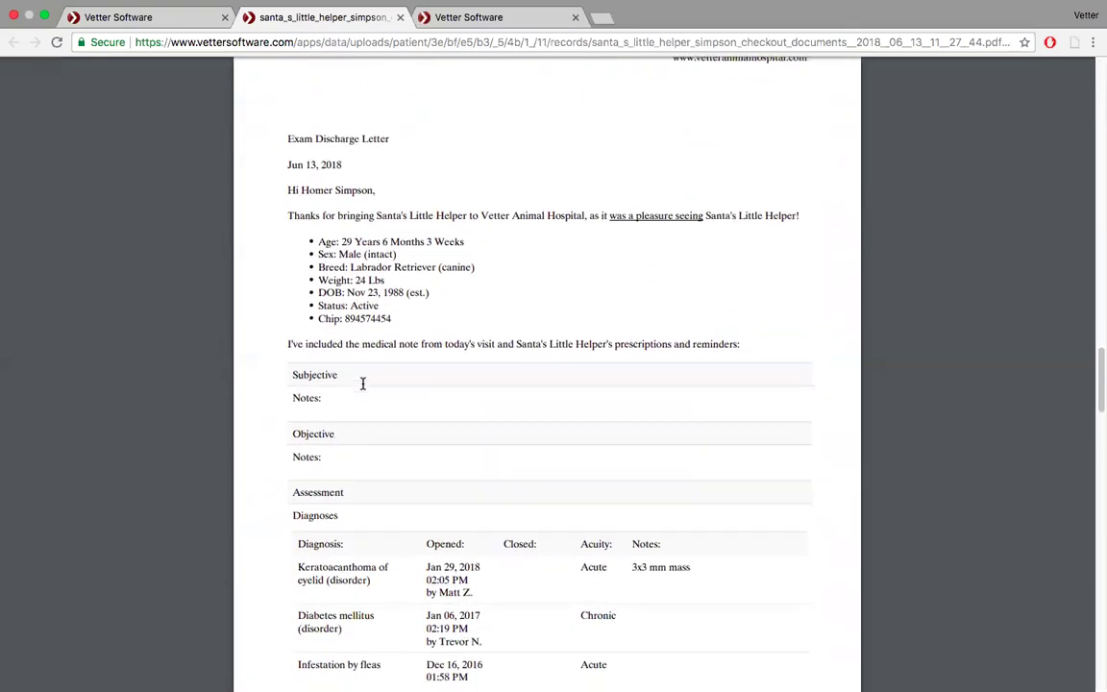
pyautogui.scroll(-20, 362, 384)
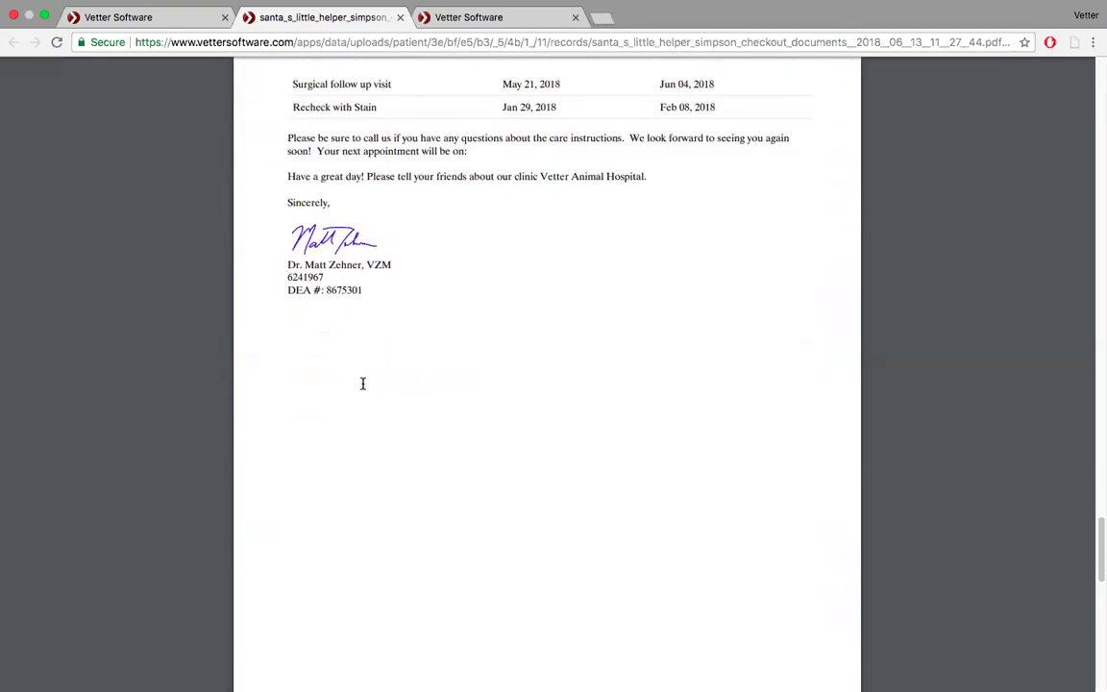
pyautogui.scroll(-5, 363, 383)
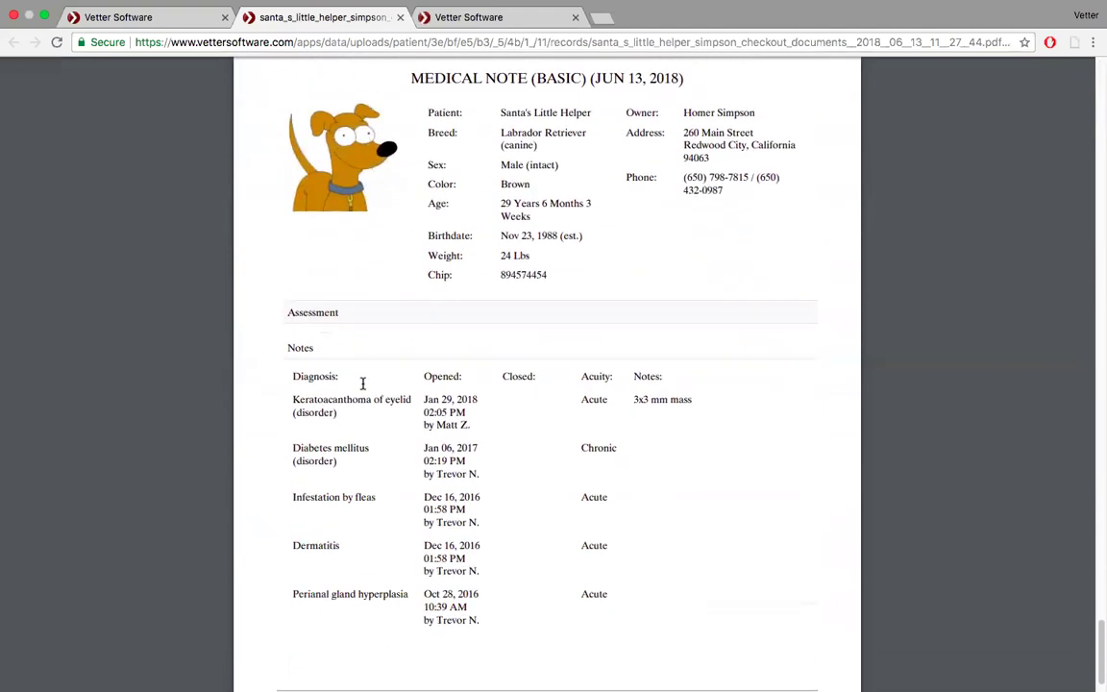
pyautogui.scroll(18, 363, 384)
pyautogui.scroll(18, 362, 392)
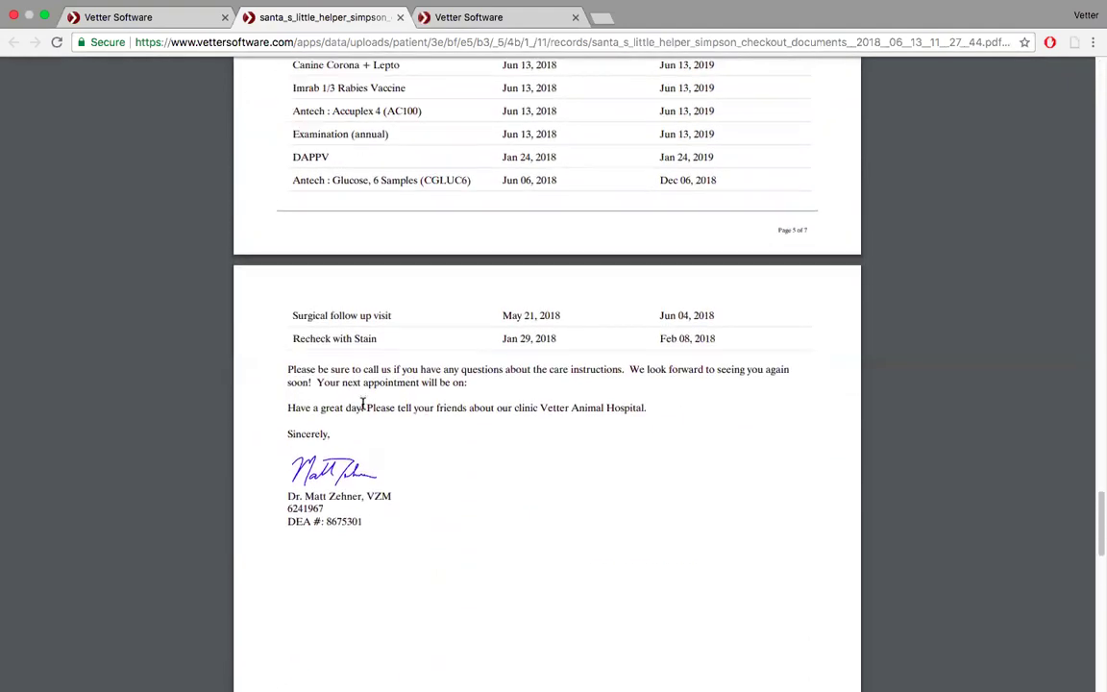
# Examine the discharge letter, reminders and medical note in the checkout documents PDF.
pyautogui.scroll(10, 362, 442)
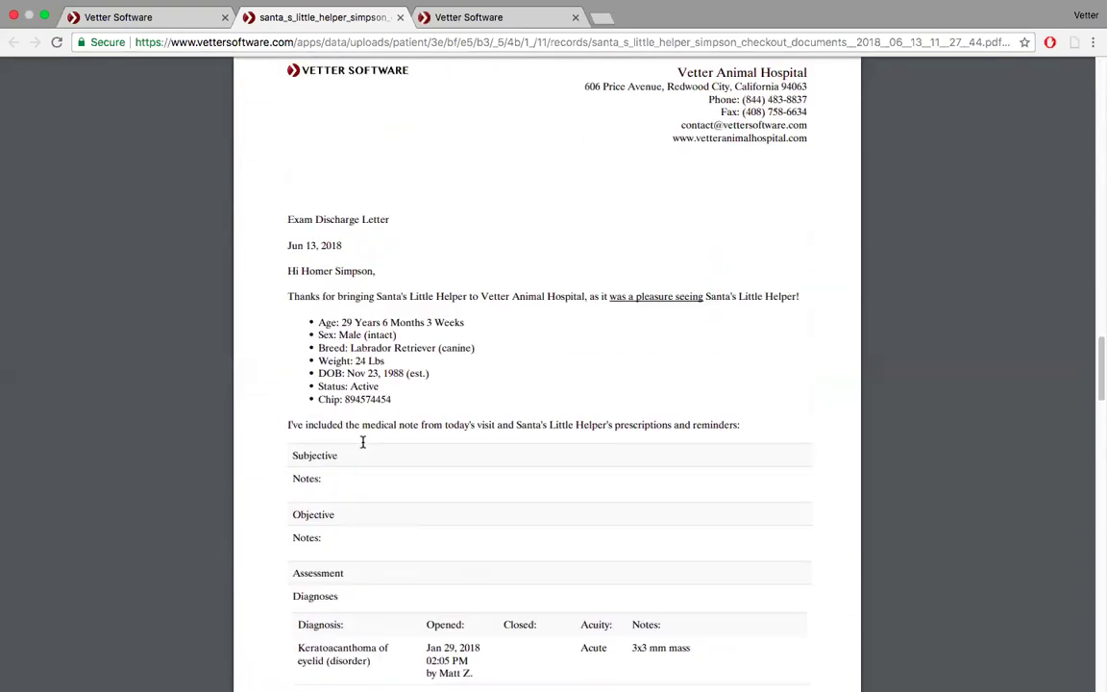
pyautogui.scroll(-18, 363, 441)
pyautogui.scroll(-18, 362, 443)
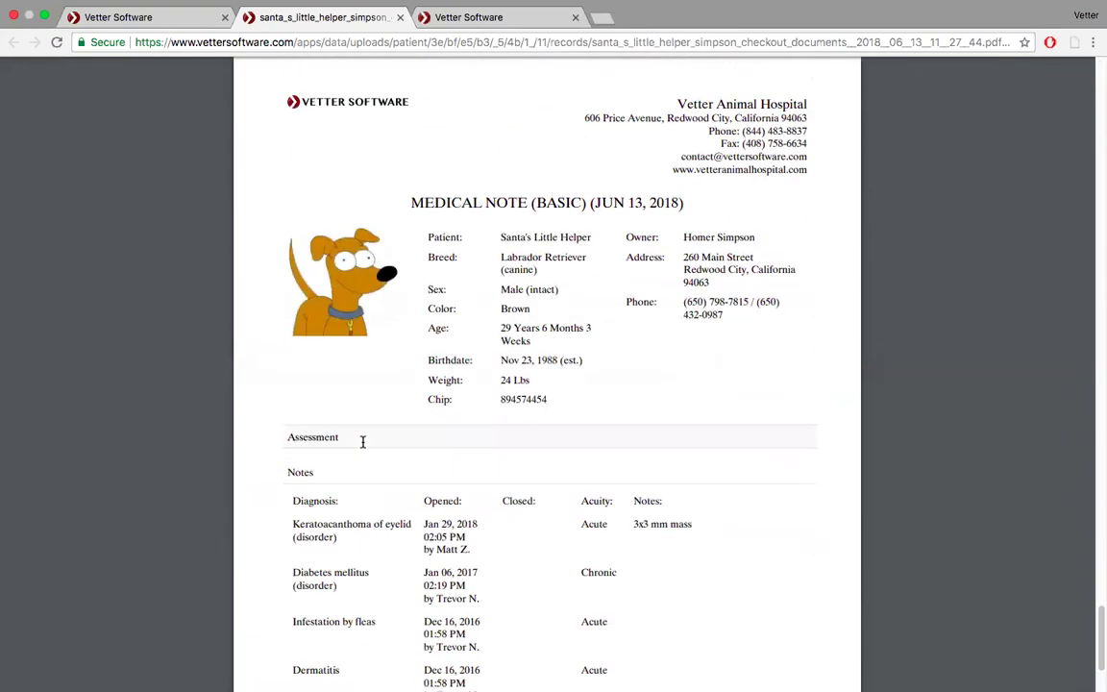
pyautogui.scroll(20, 363, 441)
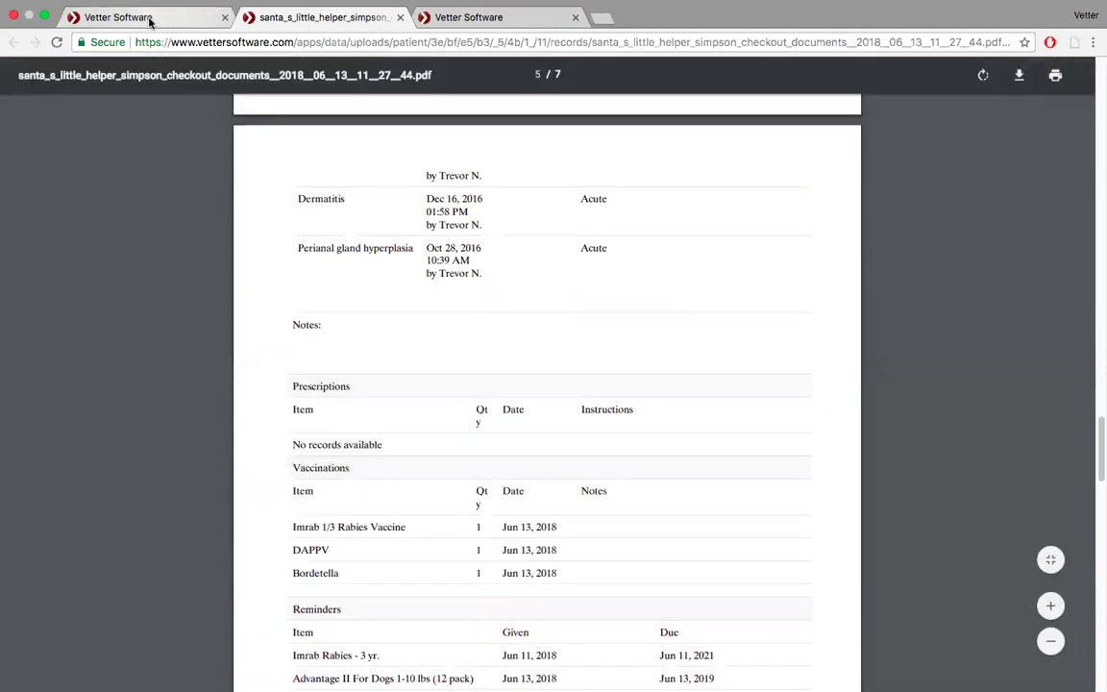
# Return to the day schedule and view the details of the 1:00 pm exam appointment for Santa's Little Helper.
pyautogui.click(149, 19)
pyautogui.scroll(4, 315, 185)
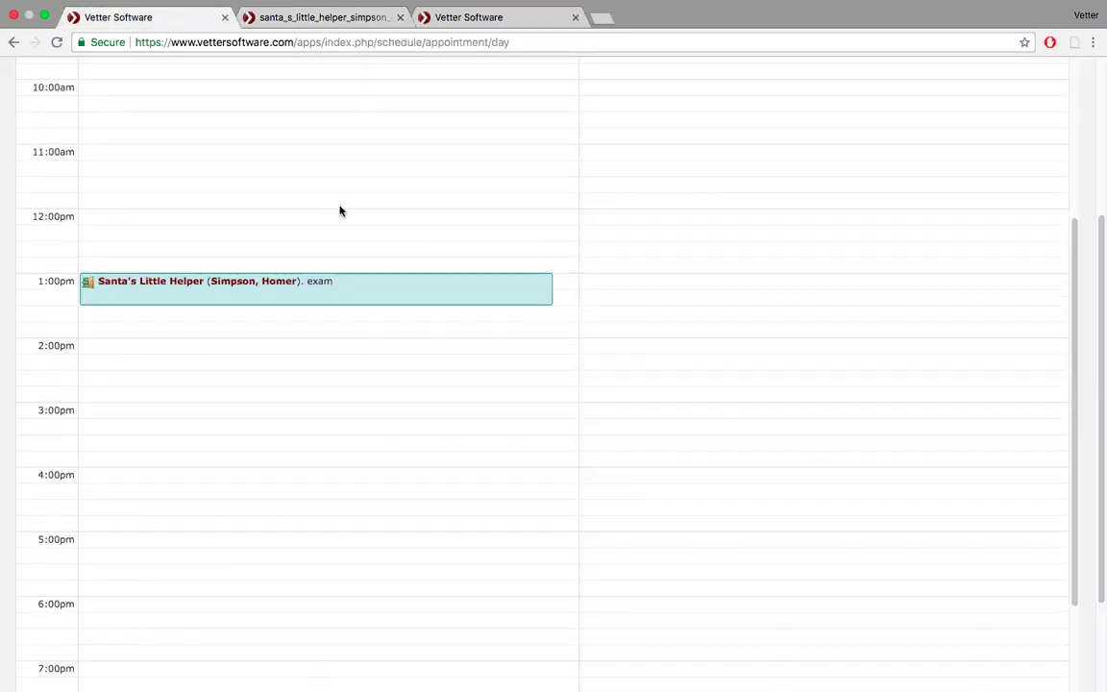
pyautogui.click(385, 293)
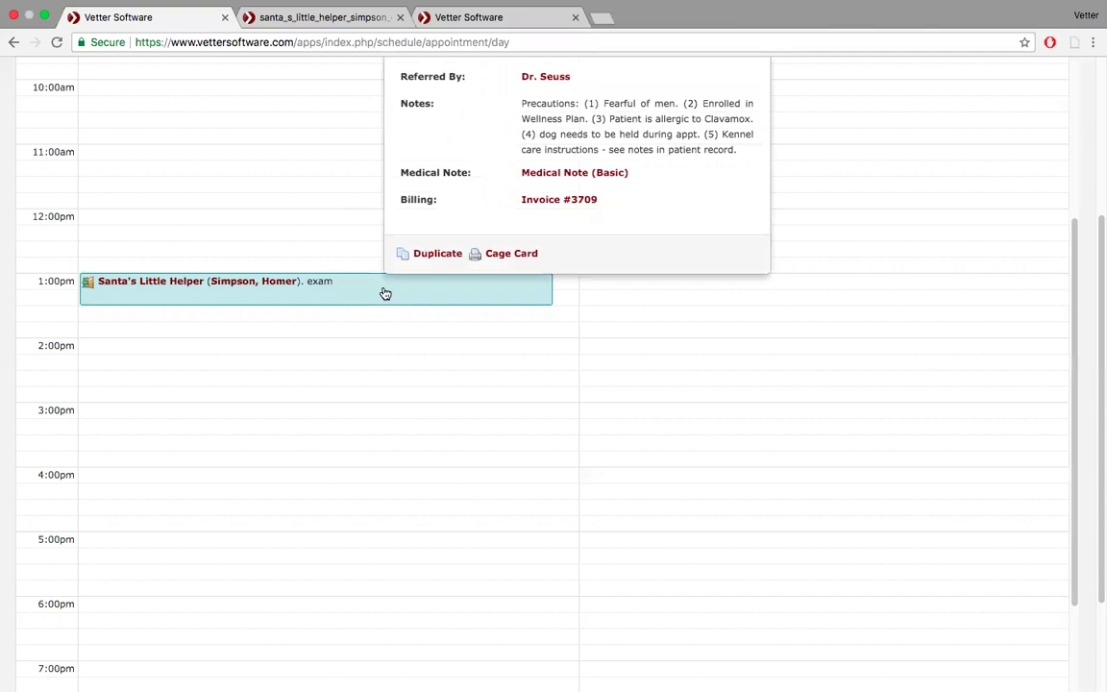
pyautogui.click(354, 393)
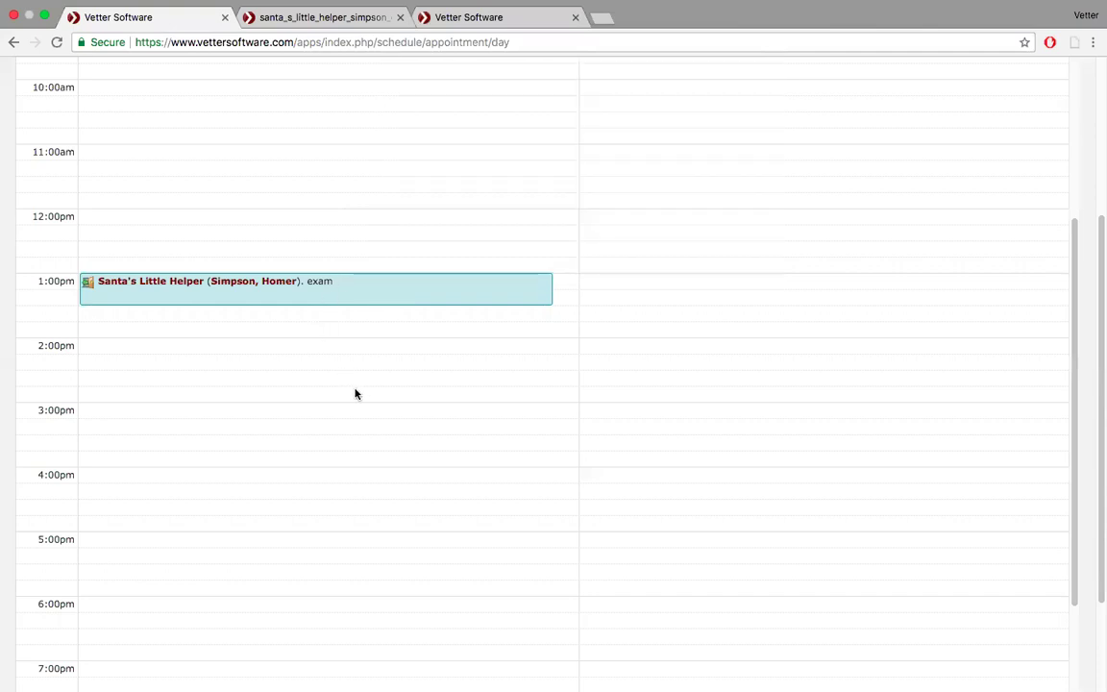
pyautogui.scroll(2, 437, 173)
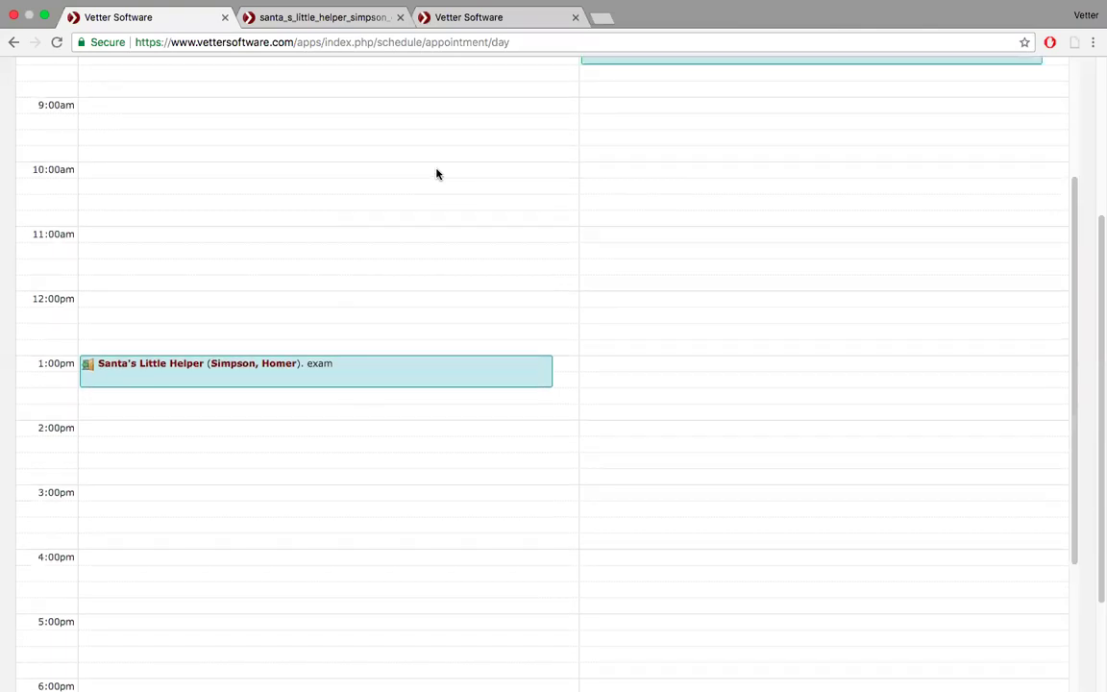
pyautogui.click(42, 29)
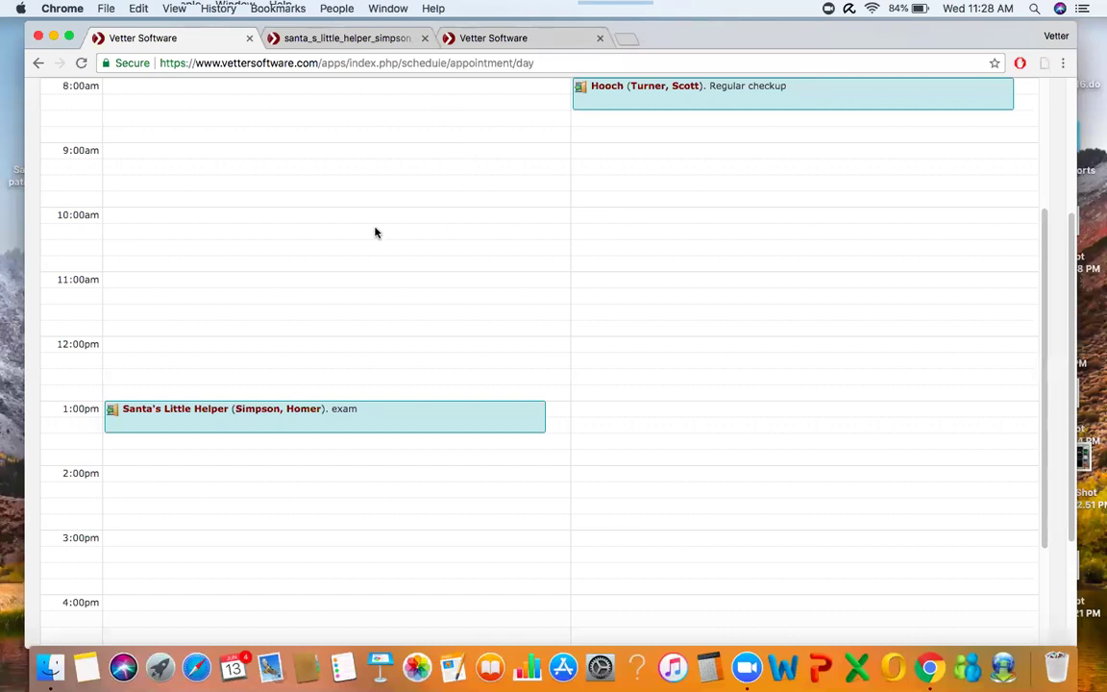
pyautogui.click(395, 423)
pyautogui.click(294, 270)
pyautogui.scroll(10, 295, 276)
pyautogui.scroll(3, 295, 277)
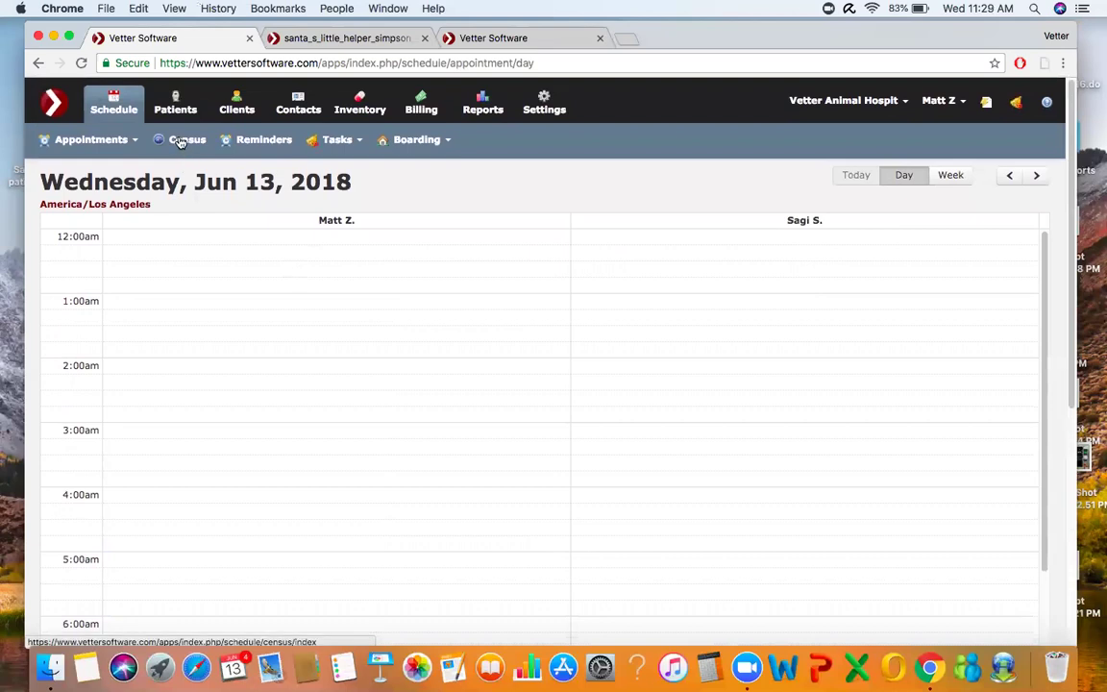
pyautogui.click(68, 37)
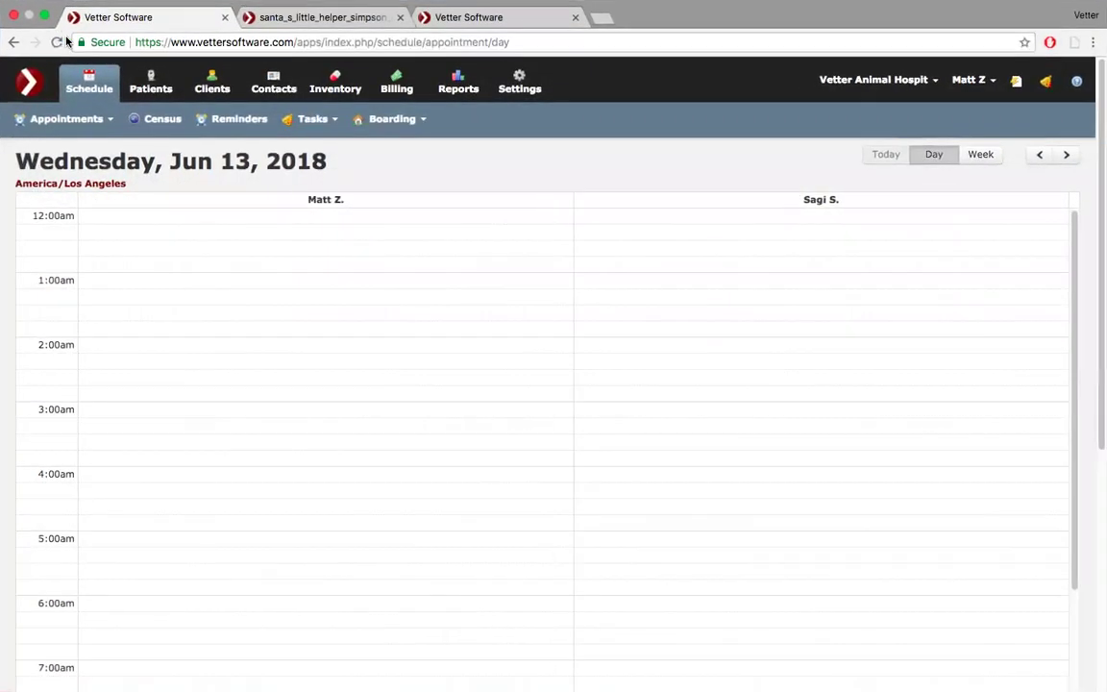
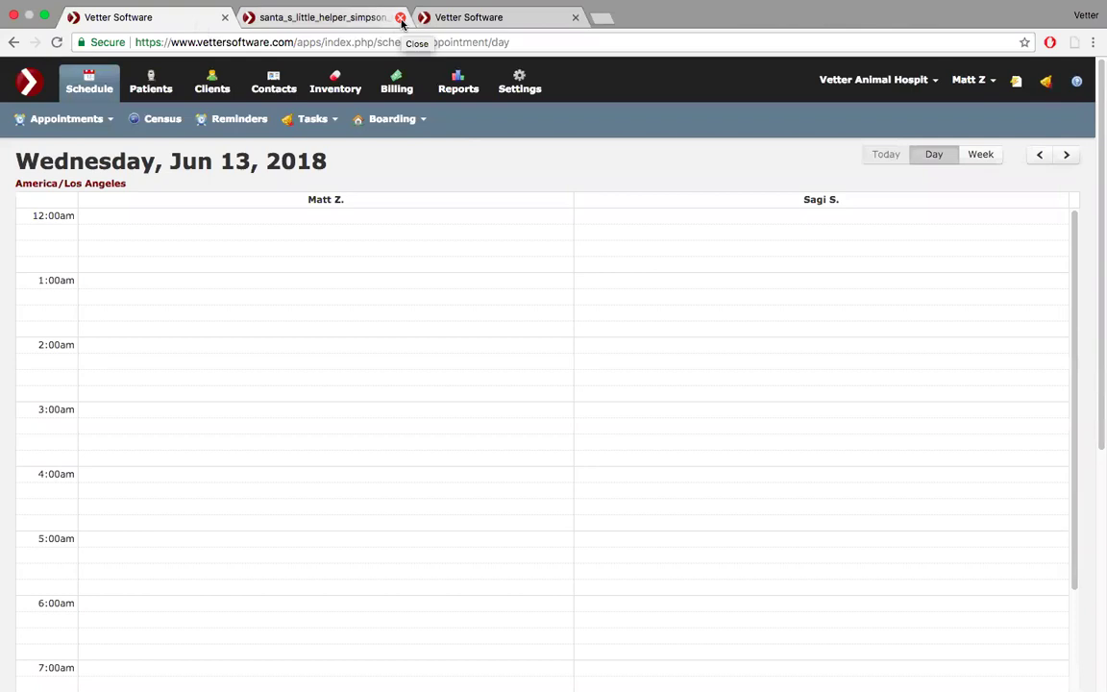
# Close the checkout documents PDF and start an 11:00 AM appointment for the first provider with the complaint "exam".
pyautogui.click(400, 17)
pyautogui.scroll(-5, 303, 329)
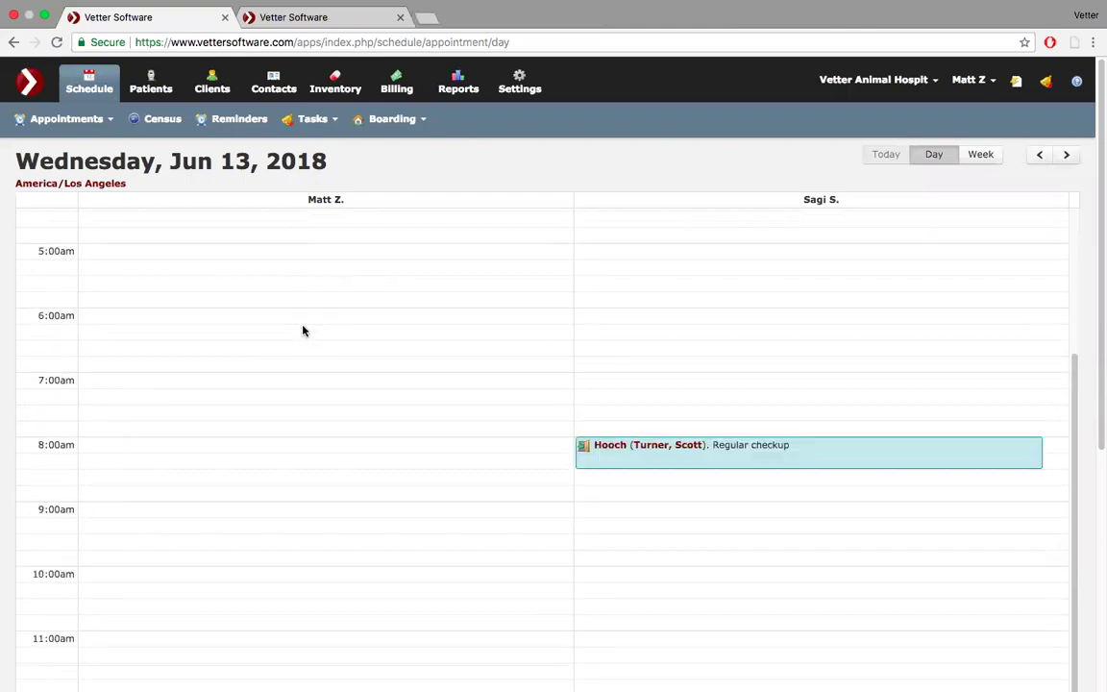
pyautogui.scroll(-5, 303, 330)
pyautogui.click(121, 387)
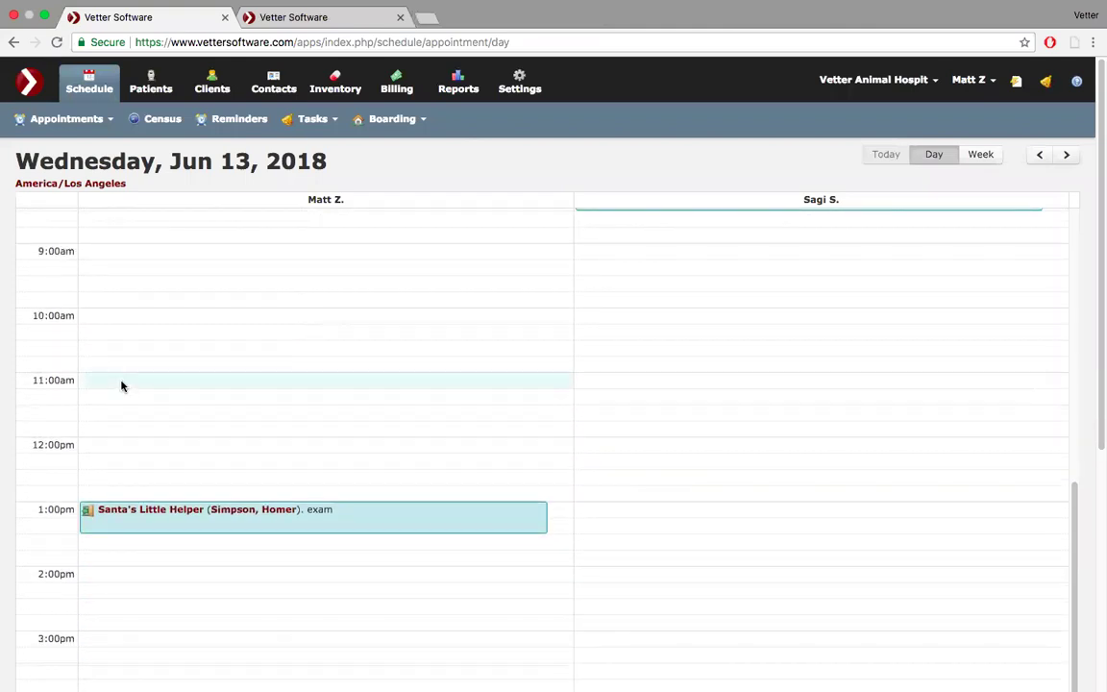
pyautogui.click(544, 188)
pyautogui.write('exam')
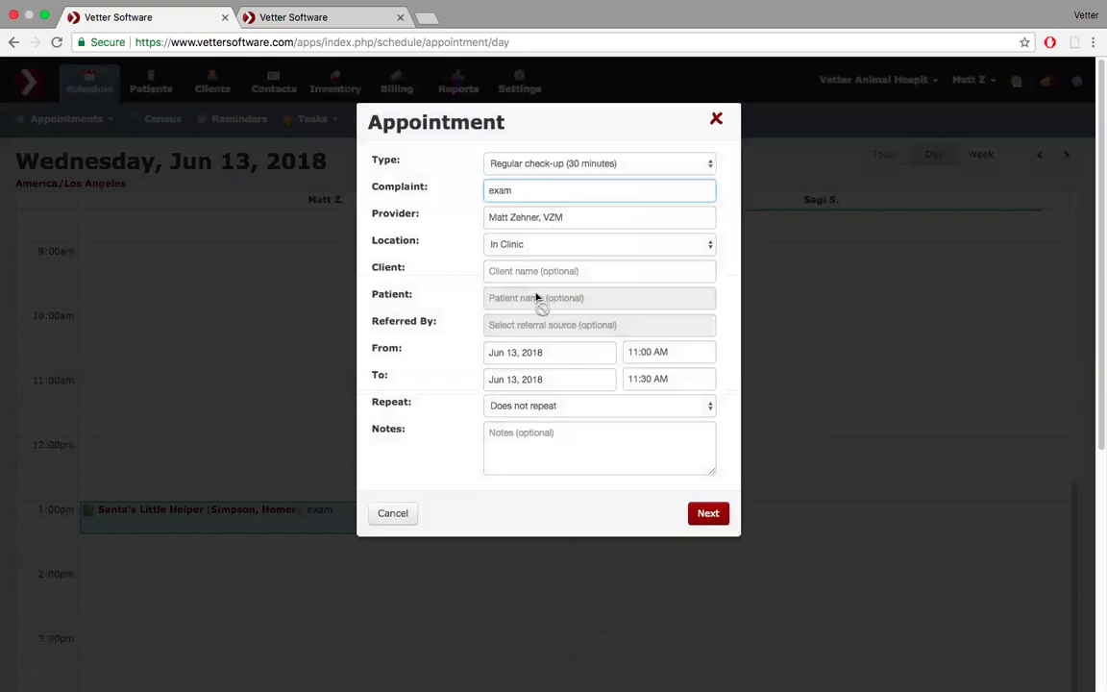
# Assign the existing client matching "gar" who owns Niner to the appointment, and choose Niner as the patient.
pyautogui.click(514, 269)
pyautogui.write('gar')
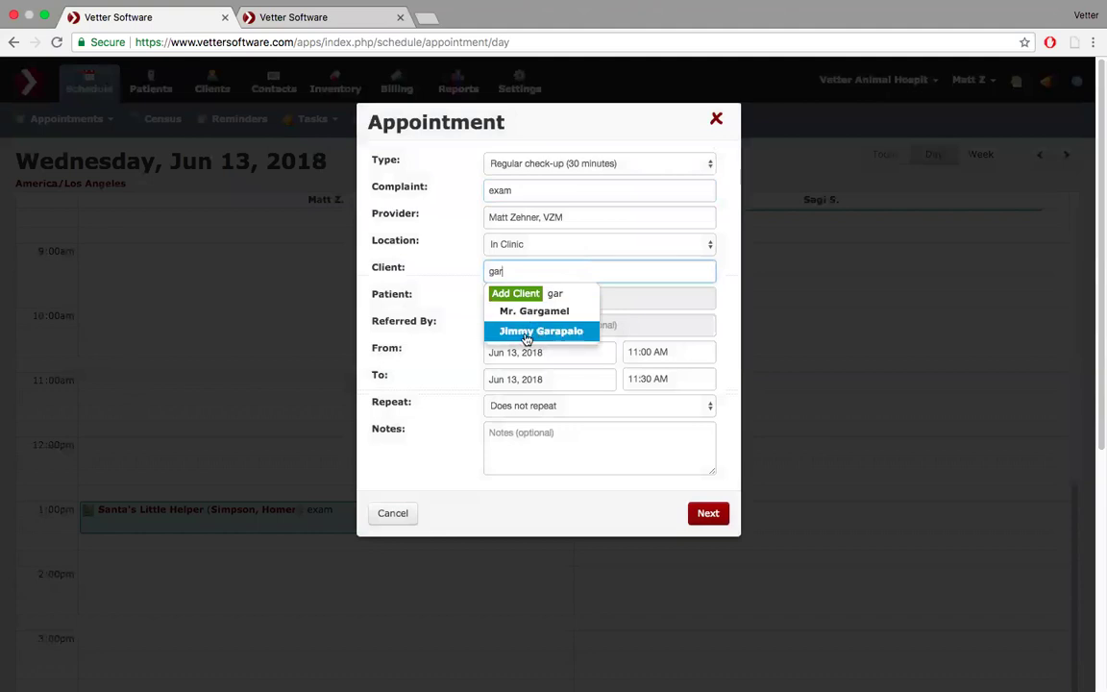
pyautogui.click(526, 332)
pyautogui.click(561, 297)
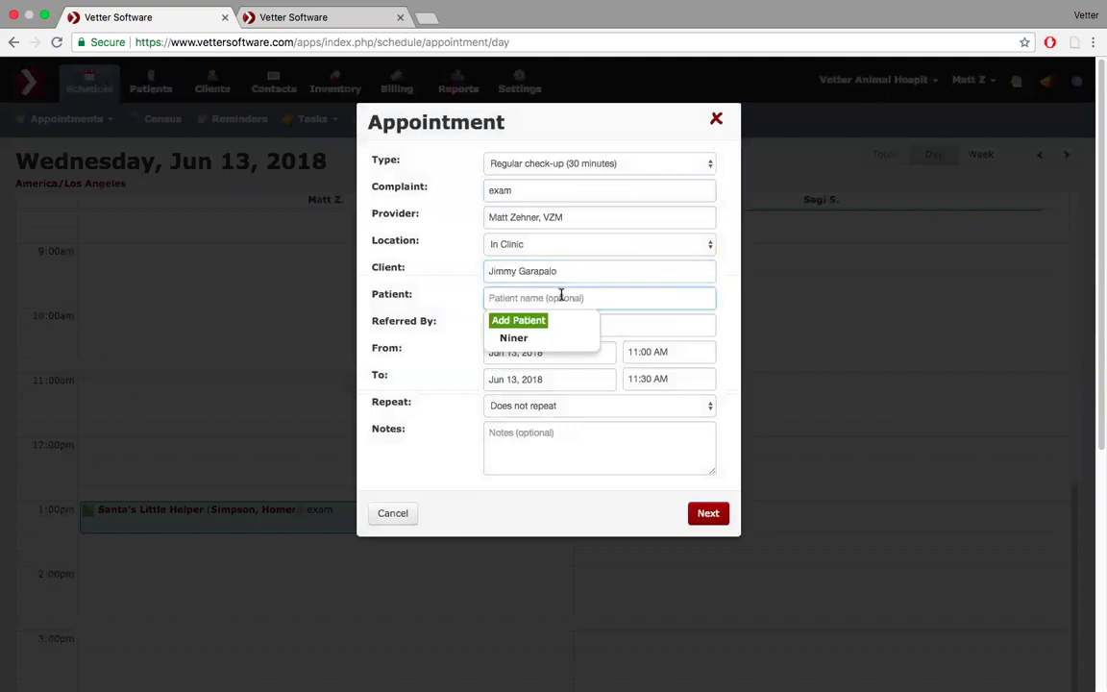
pyautogui.click(509, 337)
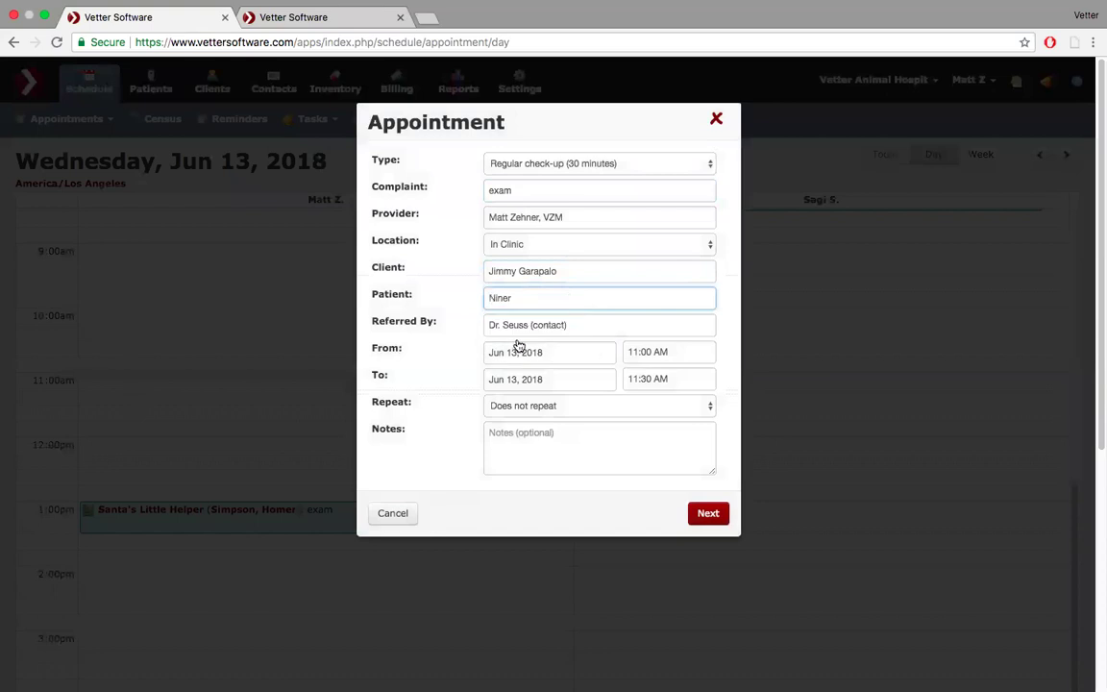
# Accept the client information and save the appointment with the email confirmation and an email reminder 1 day before due.
pyautogui.click(707, 513)
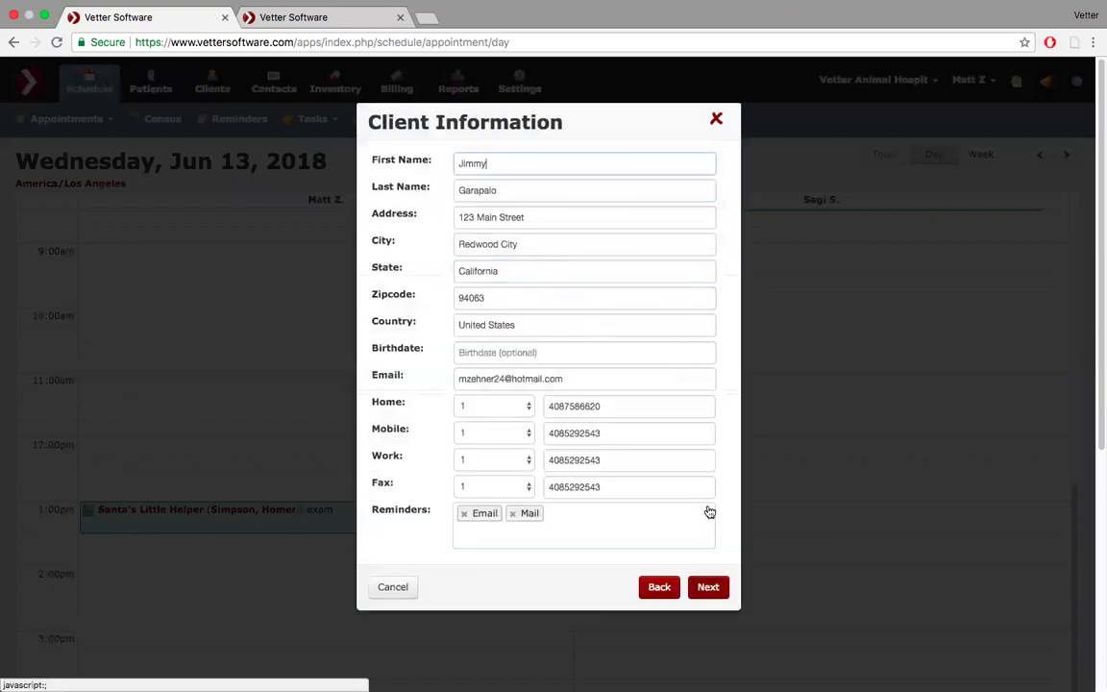
pyautogui.click(709, 588)
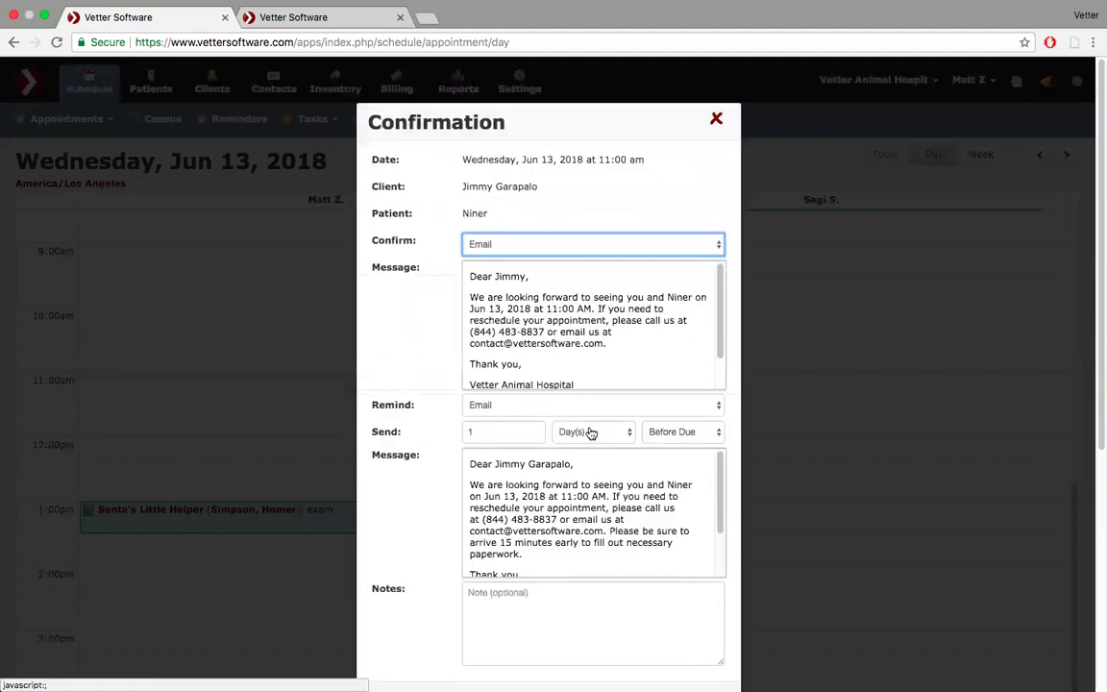
pyautogui.scroll(-2, 735, 535)
pyautogui.scroll(-1, 735, 535)
pyautogui.click(709, 582)
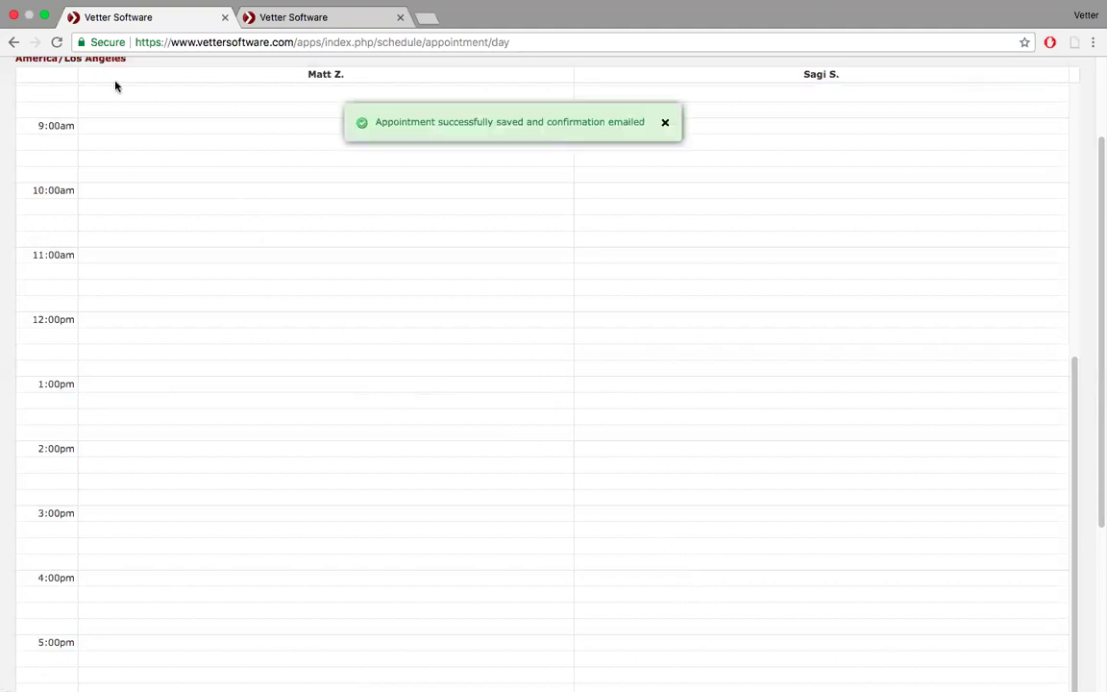
# Check in Niner's 11:00 am appointment with a Basic SOAP medical note and the Annual Exam bundle.
pyautogui.click(307, 269)
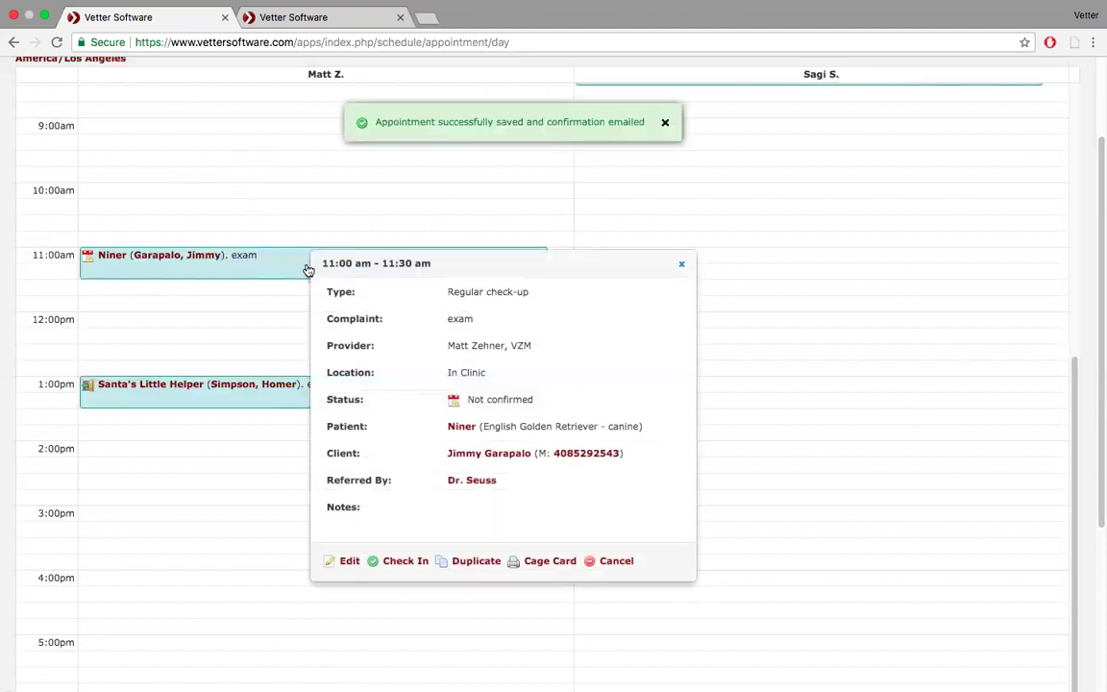
pyautogui.click(396, 562)
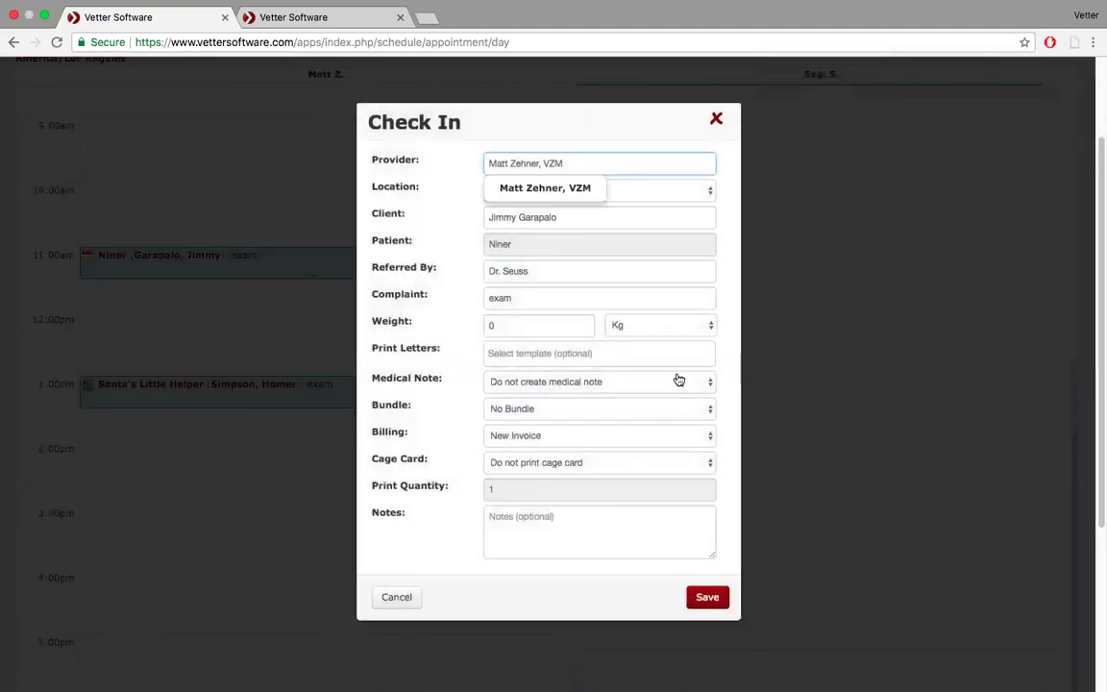
pyautogui.click(678, 380)
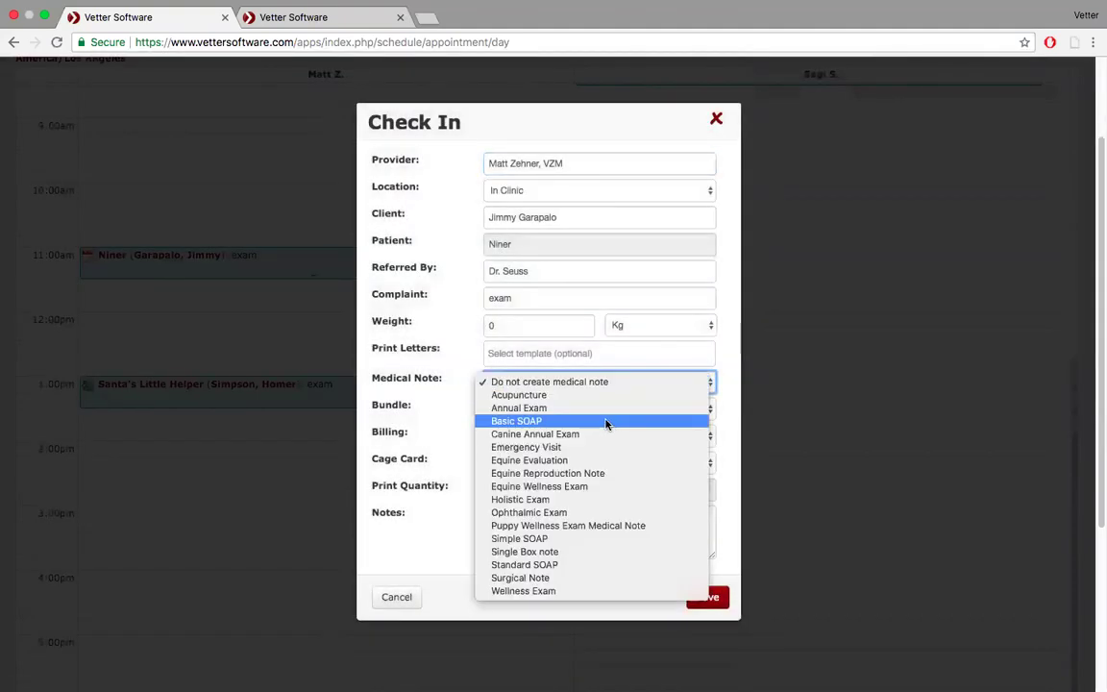
pyautogui.click(613, 421)
pyautogui.click(701, 409)
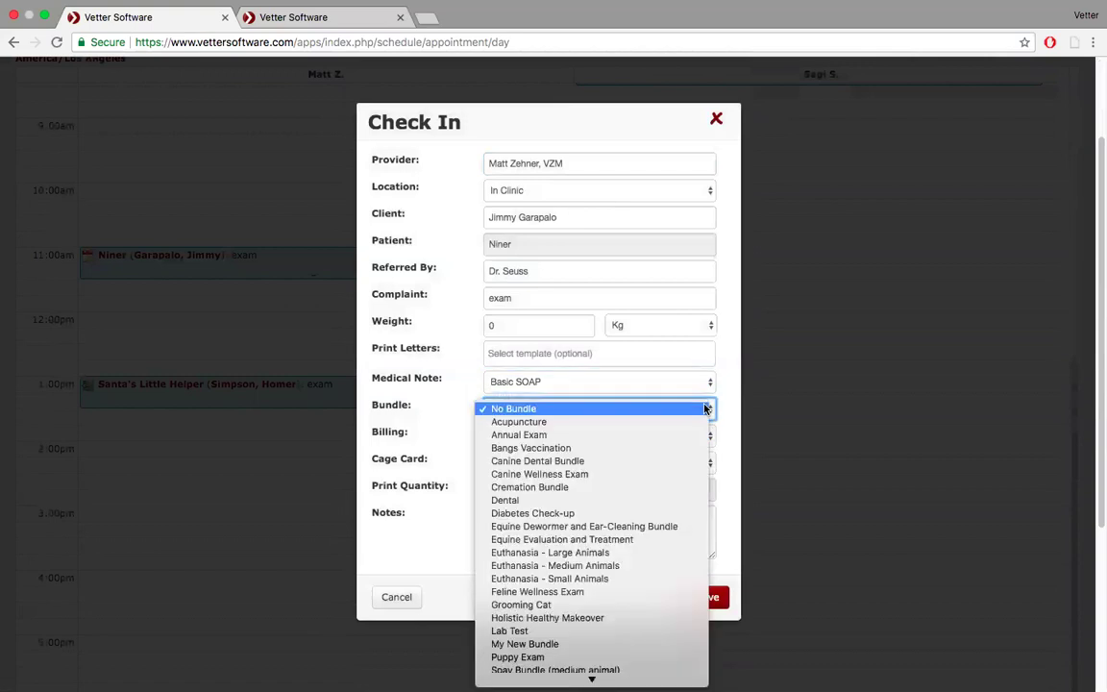
pyautogui.click(662, 438)
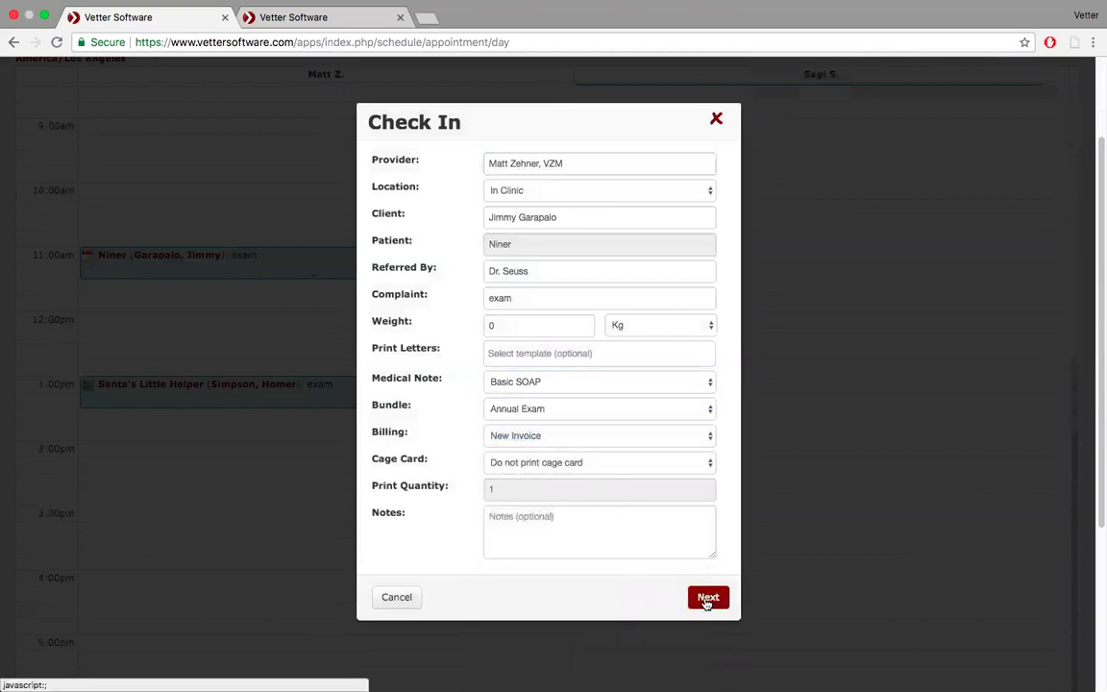
pyautogui.click(707, 598)
pyautogui.click(716, 561)
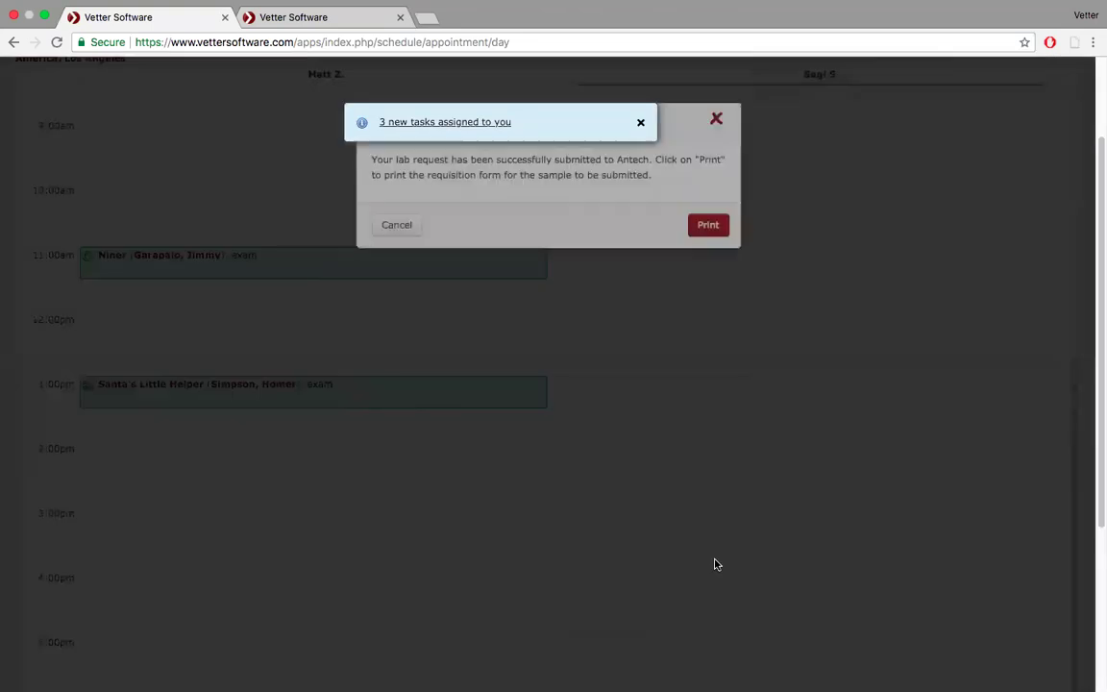
# Dismiss the notifications and close the lab request dialog without printing the requisition form.
pyautogui.click(642, 125)
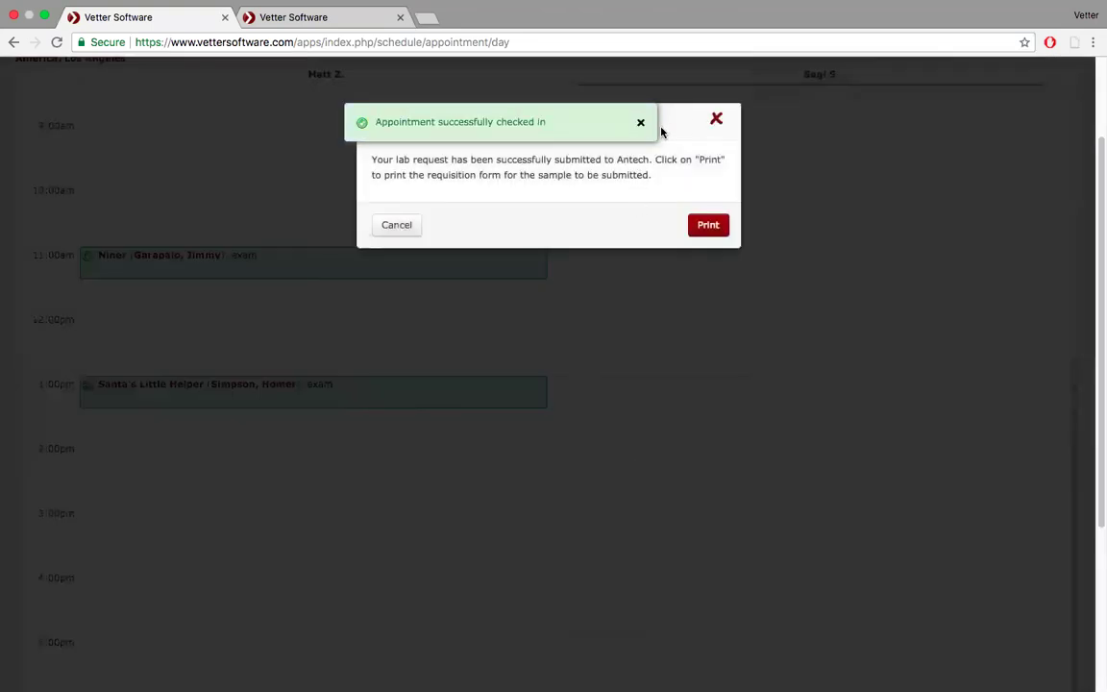
pyautogui.click(640, 122)
pyautogui.click(716, 122)
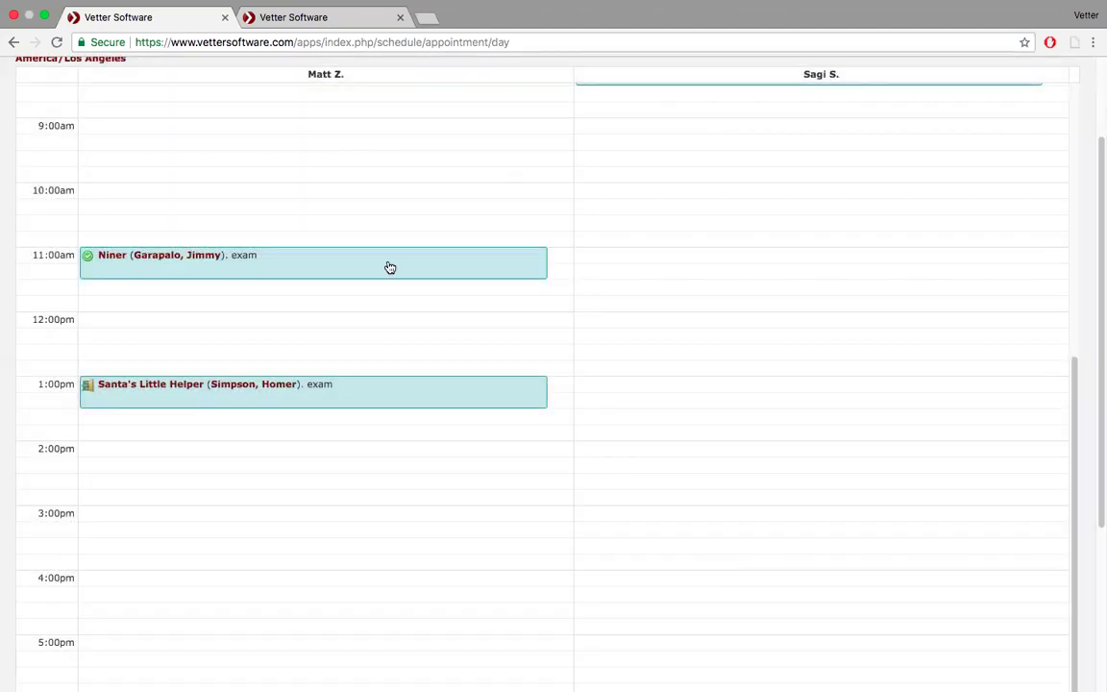
# View the details of Niner's checked-in 11:00 am appointment on the schedule.
pyautogui.click(390, 267)
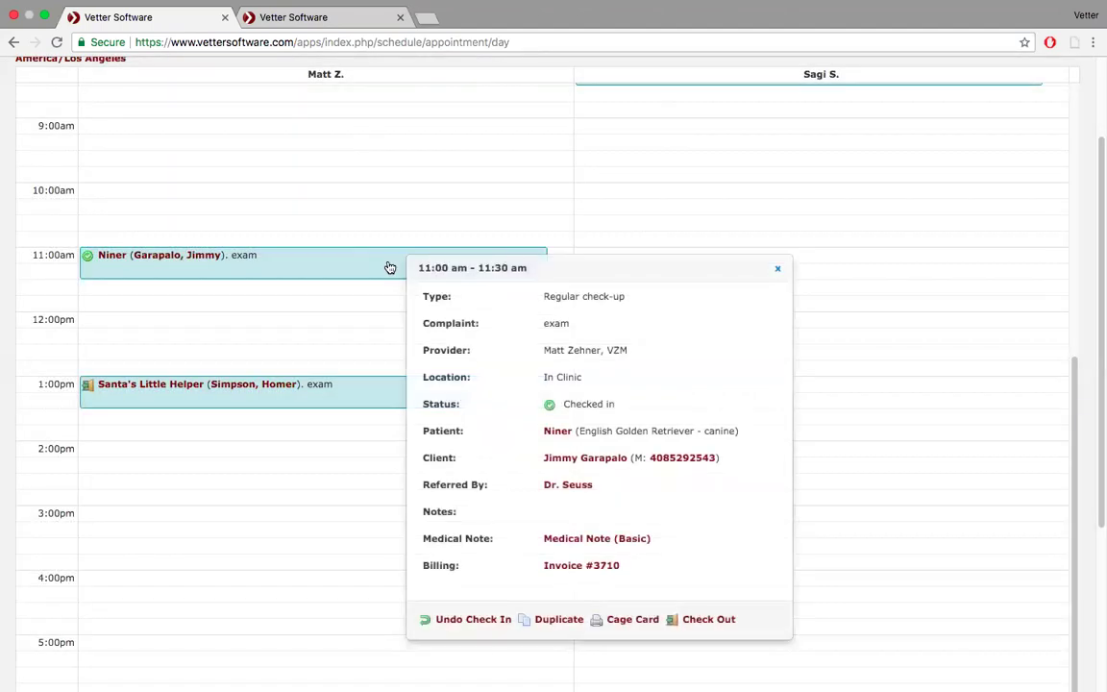
pyautogui.click(97, 311)
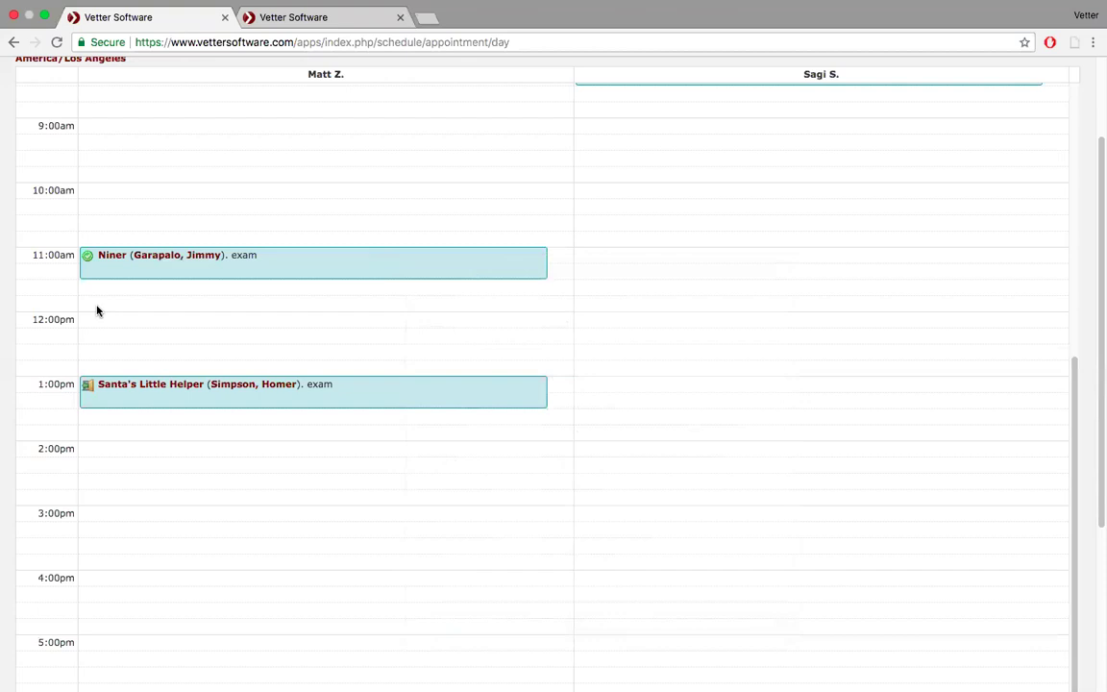
pyautogui.click(299, 272)
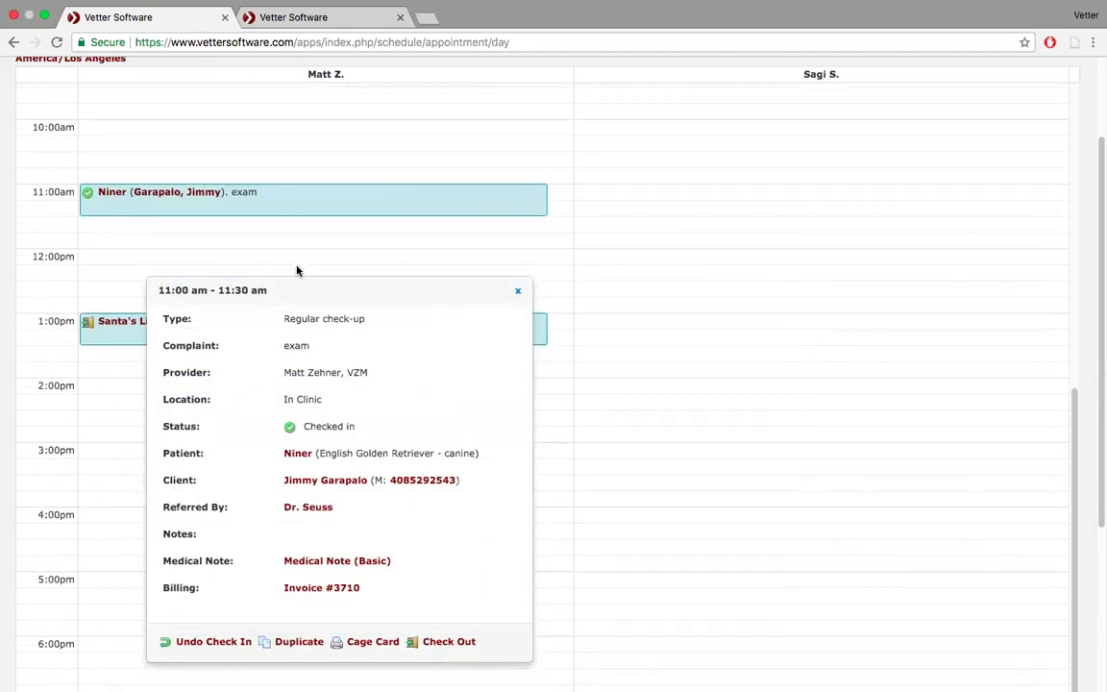
pyautogui.scroll(2, 296, 272)
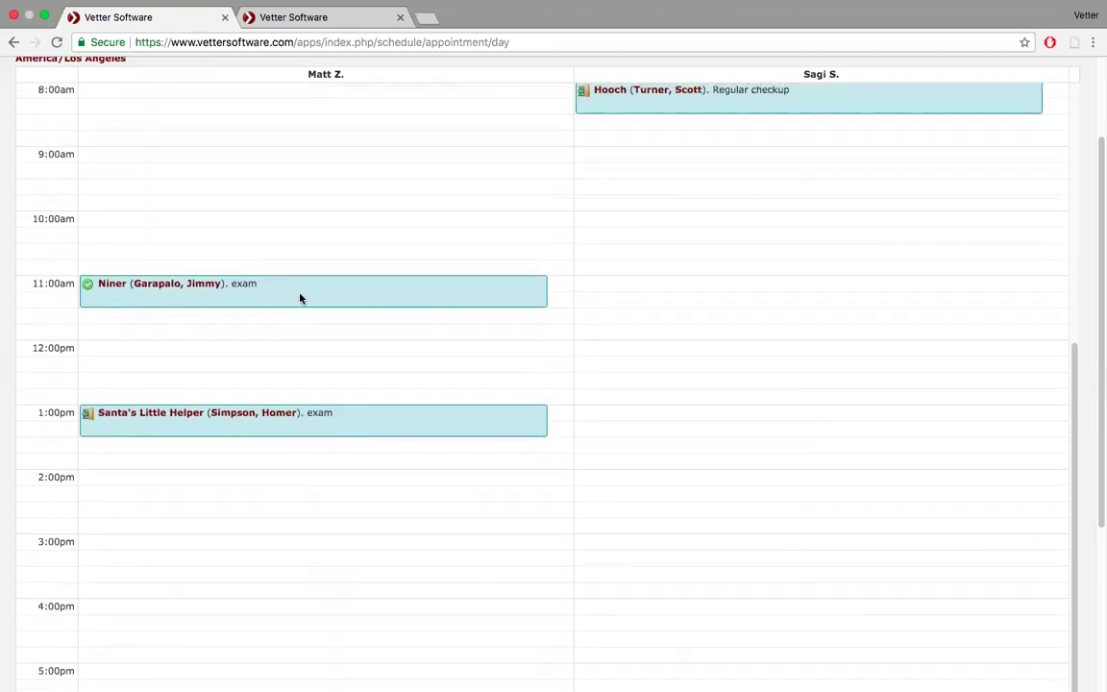
# Open the Medical Note (Basic) linked to Niner's 11:00 am appointment and go to its Subjective and Vital Signs sections.
pyautogui.click(300, 298)
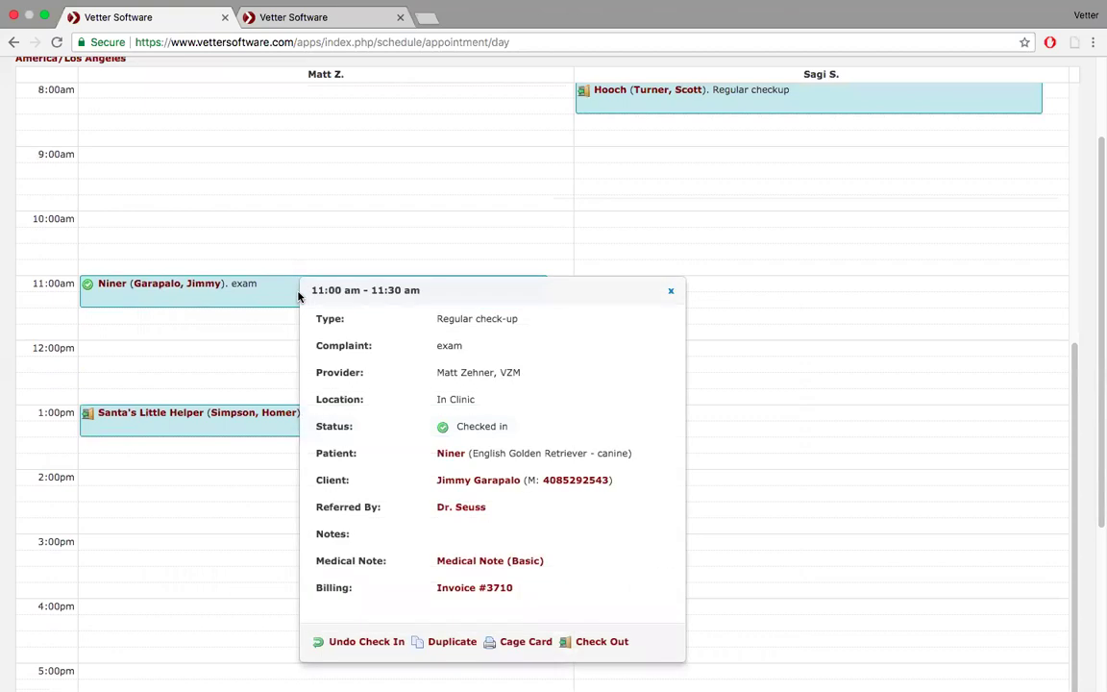
pyautogui.click(474, 565)
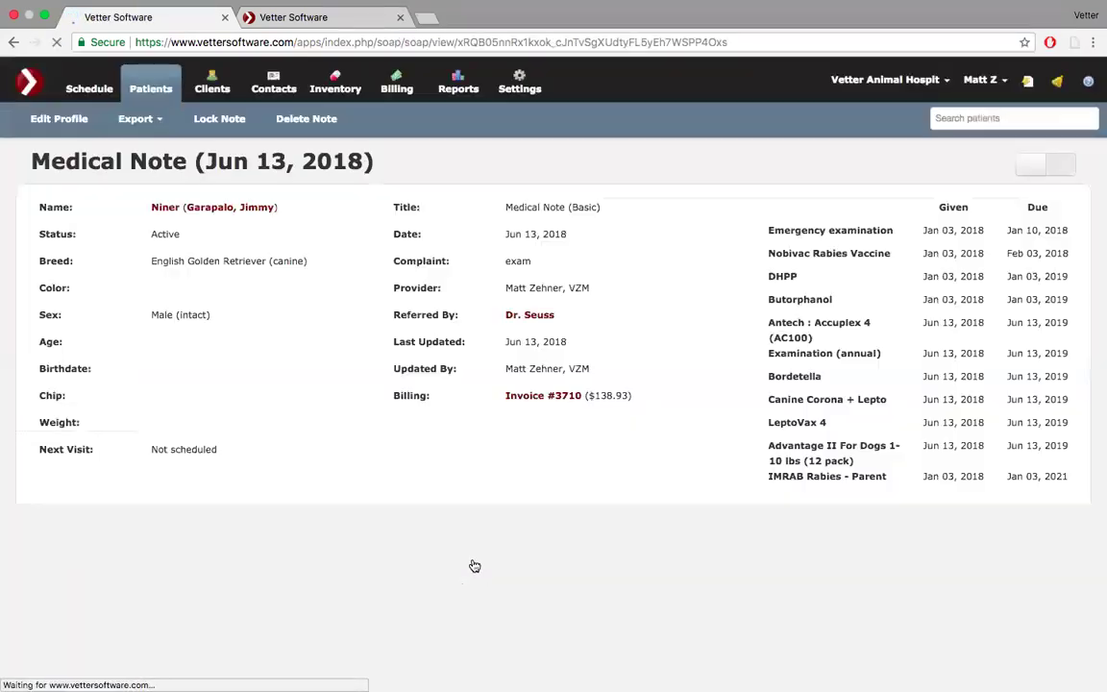
pyautogui.scroll(-4, 472, 561)
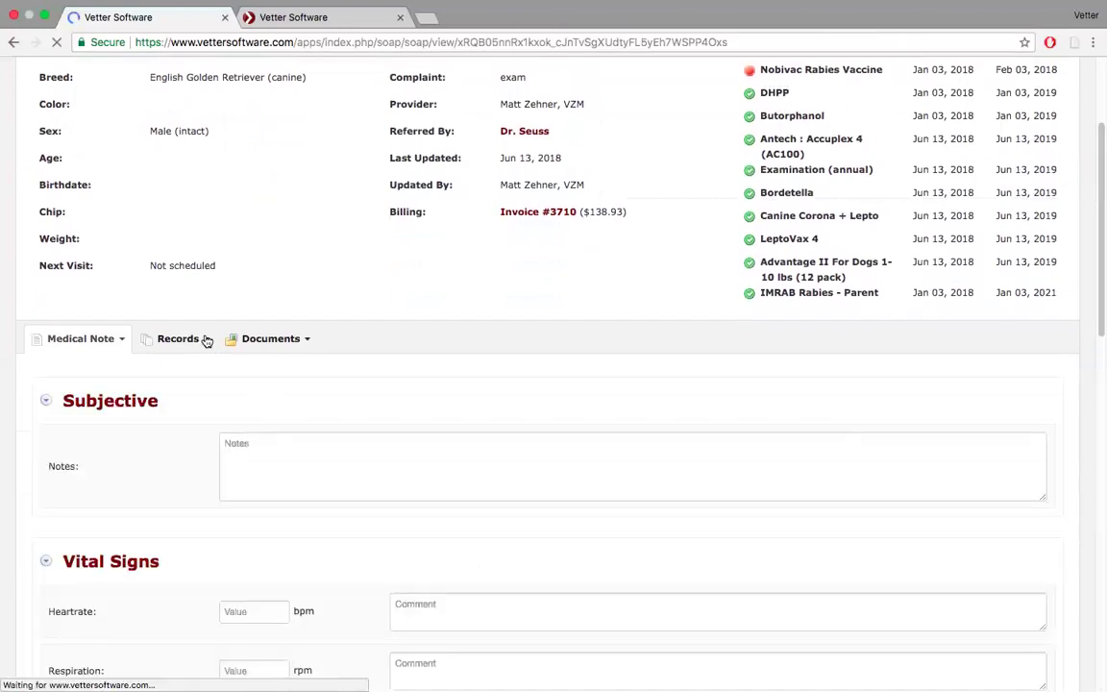
# View all records attached to Niner's medical note and check the actions available for the Gloves, Latex 500ct record.
pyautogui.click(206, 341)
pyautogui.moveTo(197, 373)
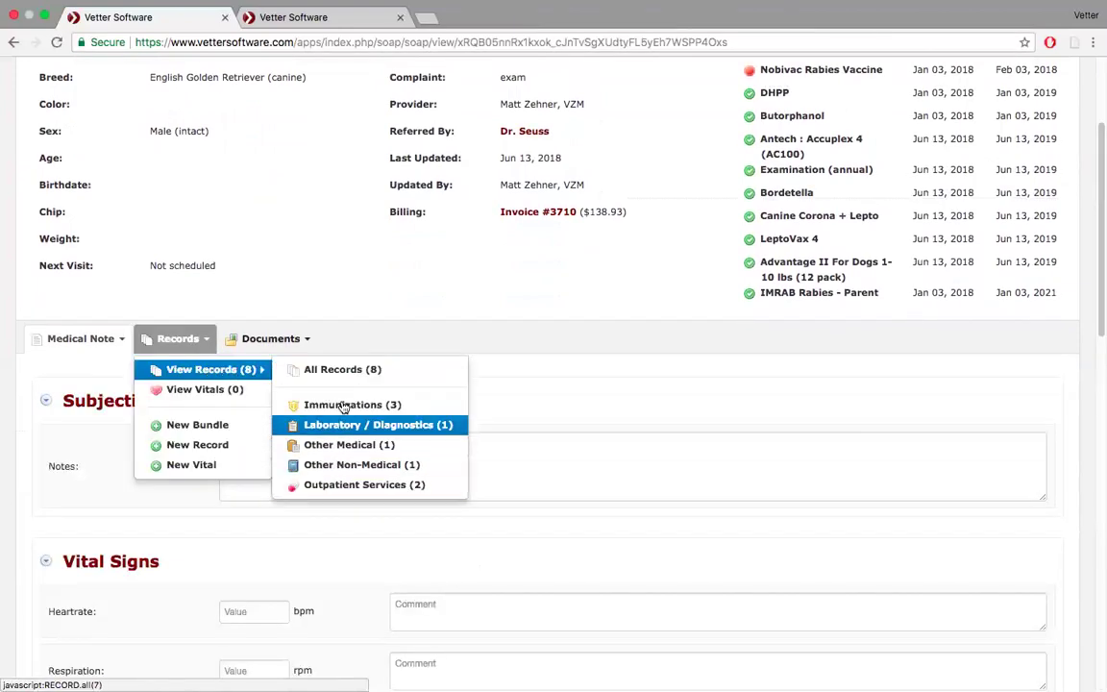
pyautogui.click(341, 369)
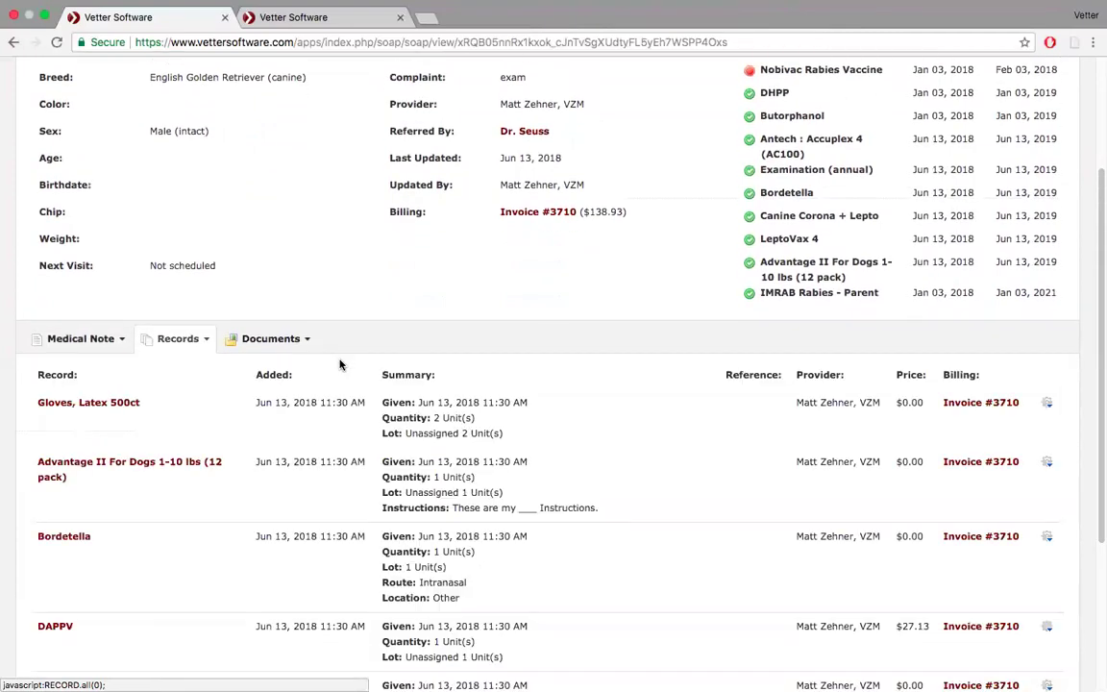
pyautogui.scroll(-3, 339, 363)
pyautogui.scroll(-2, 339, 363)
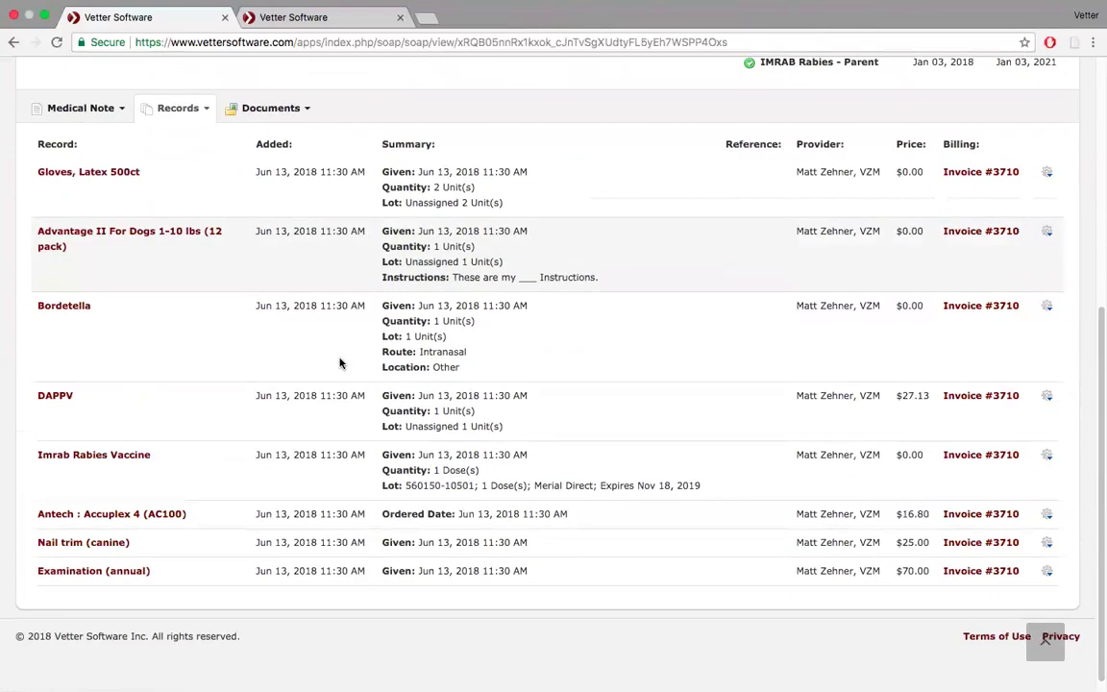
pyautogui.click(1048, 174)
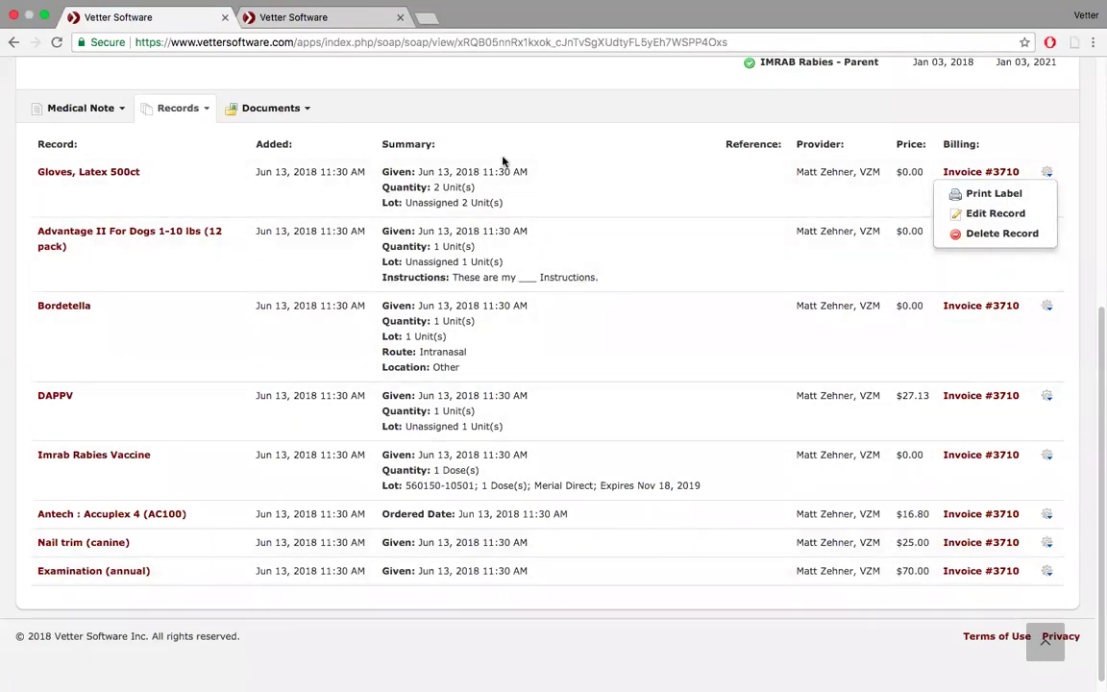
pyautogui.scroll(1, 348, 113)
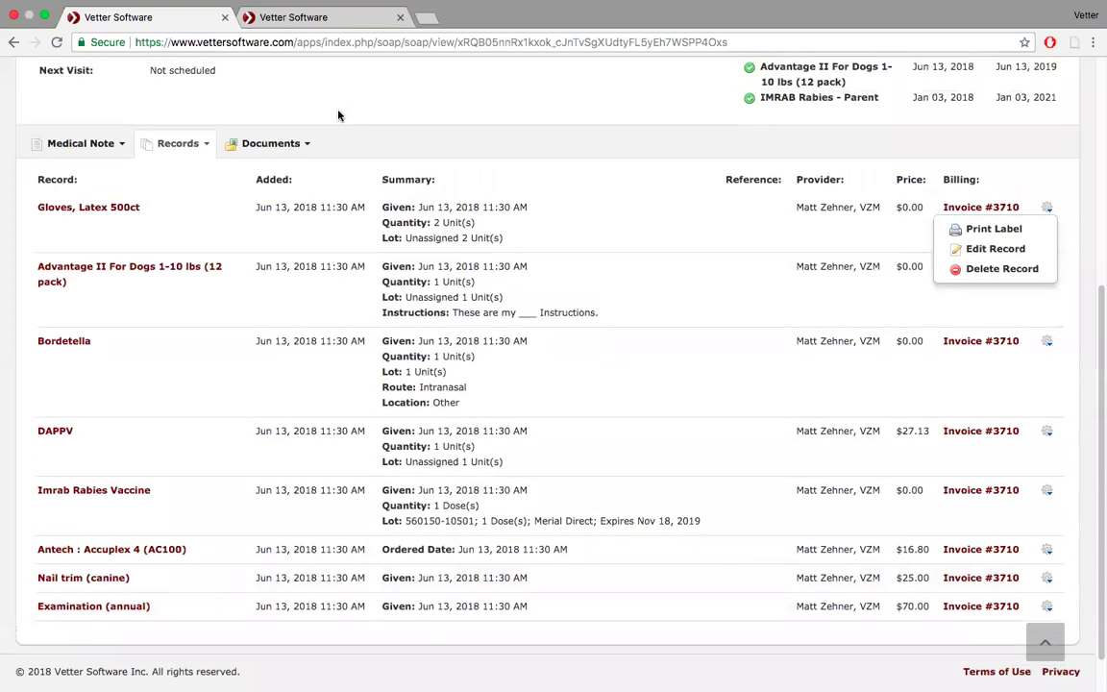
# Add a record for Abaxis: Canine Wellness ($100.00/Unit(s)) to the medical note, removing its "Create task (call back)" action before saving.
pyautogui.click(207, 146)
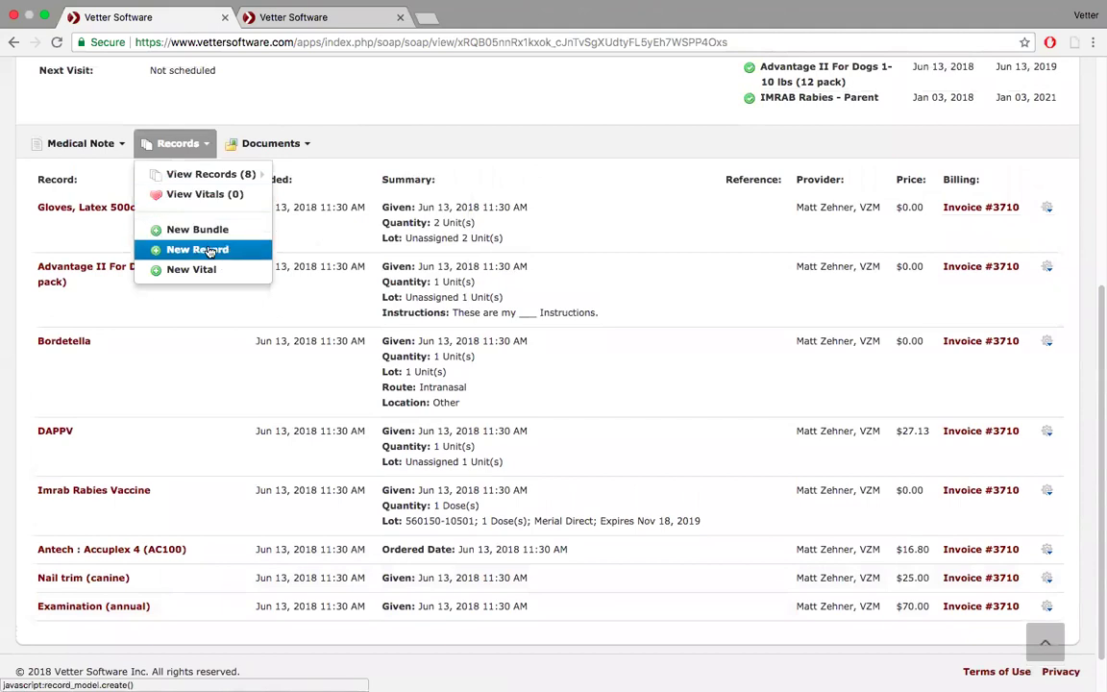
pyautogui.click(210, 251)
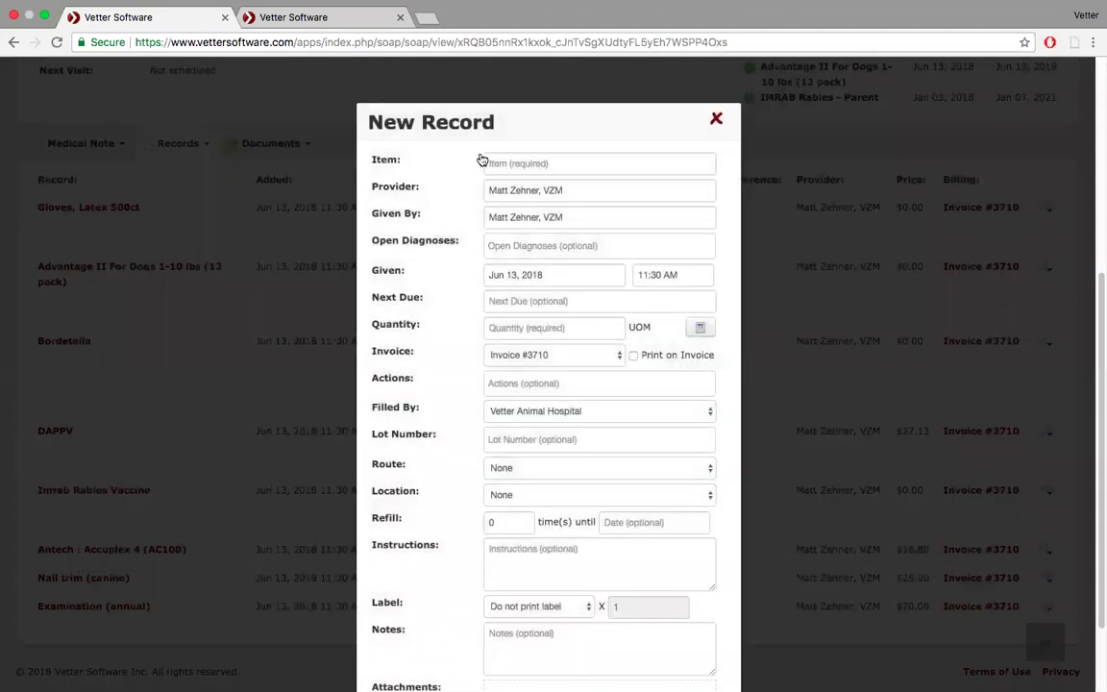
pyautogui.click(531, 162)
pyautogui.write('abax')
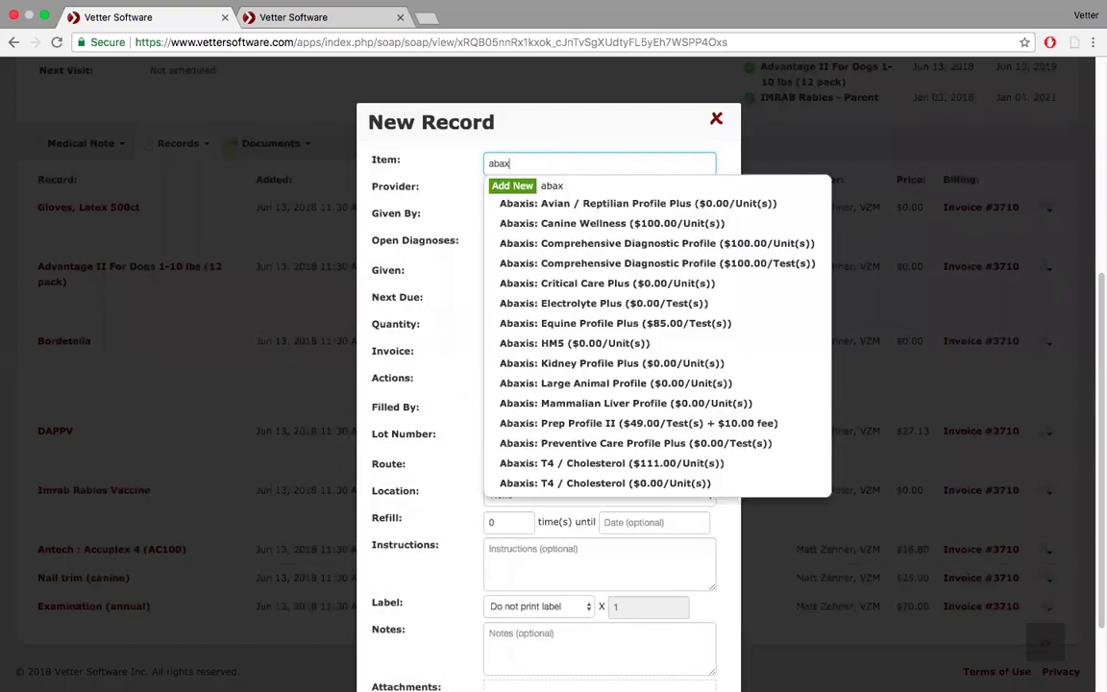
pyautogui.click(566, 223)
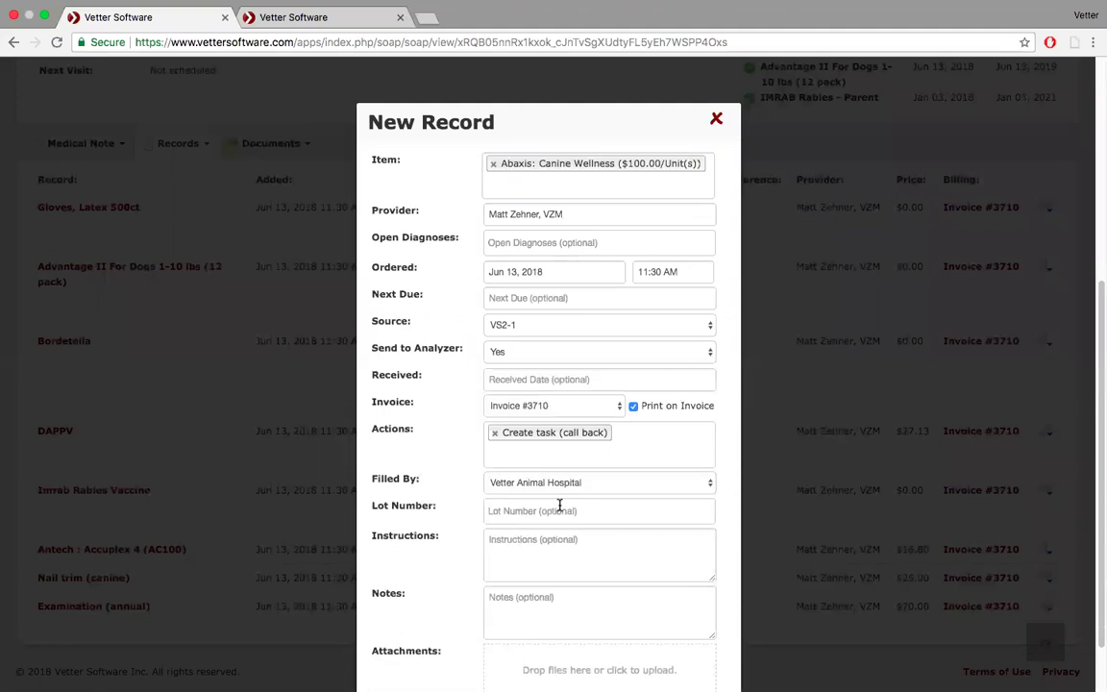
pyautogui.click(496, 438)
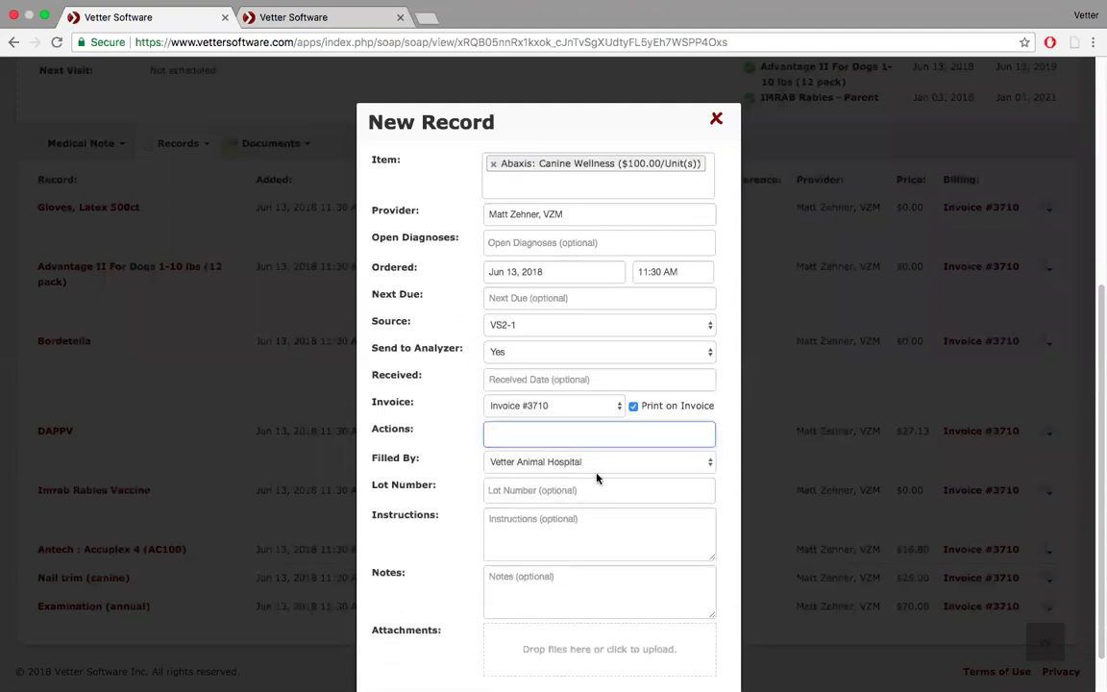
pyautogui.scroll(-1, 598, 476)
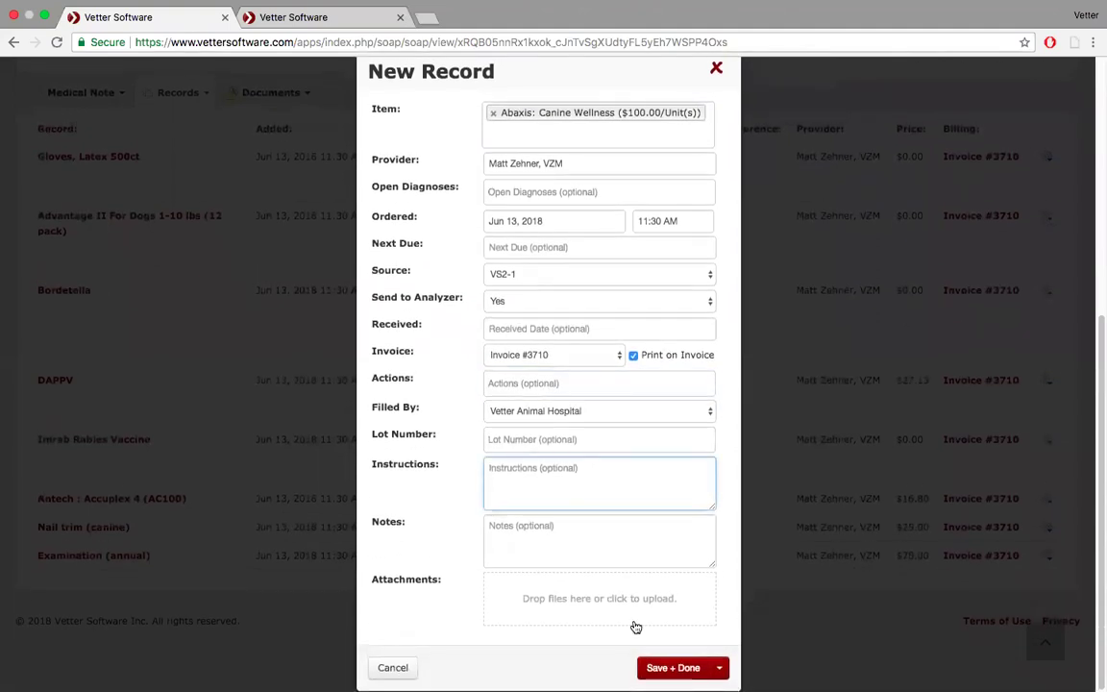
pyautogui.click(670, 667)
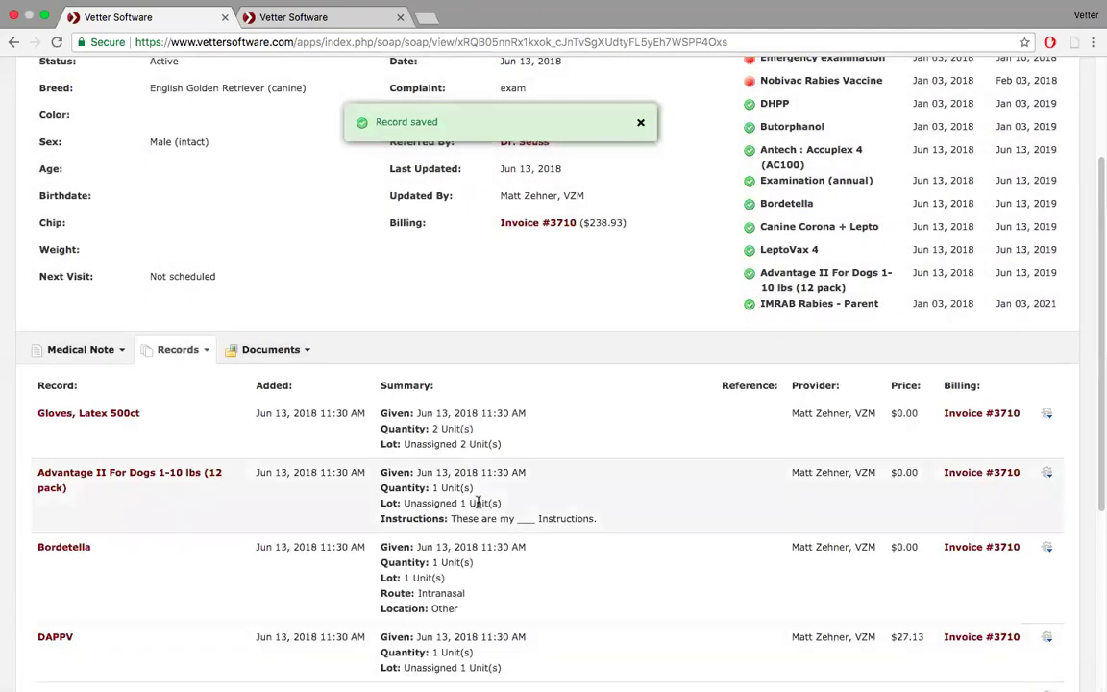
pyautogui.scroll(-5, 478, 503)
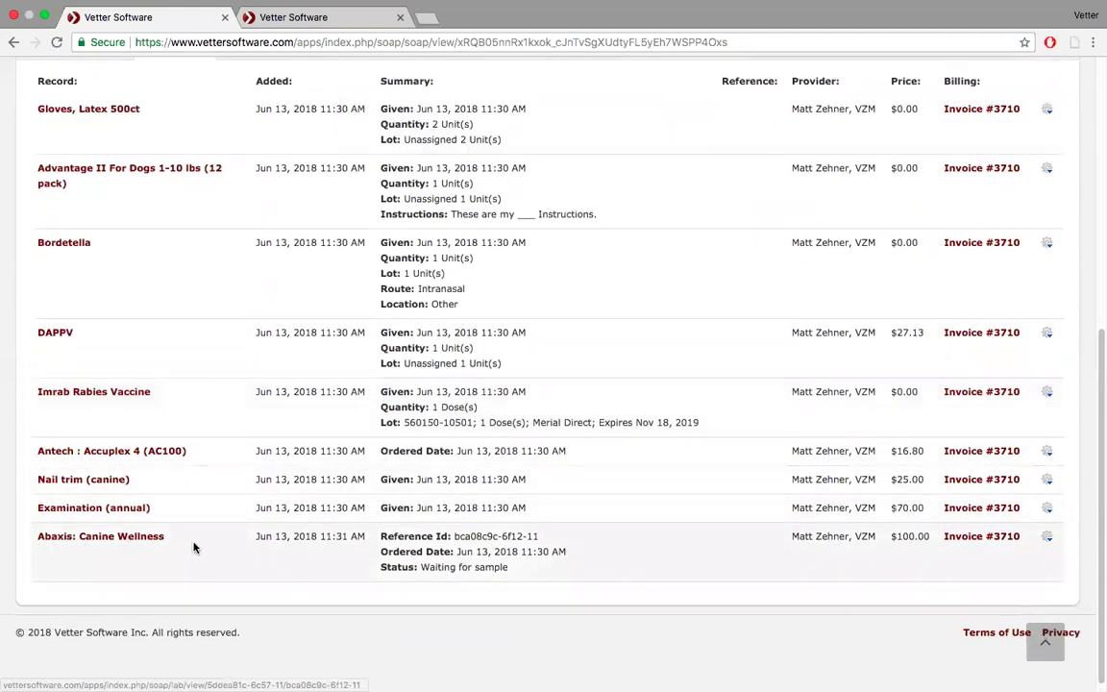
# Open Niner's patient profile in a separate browser tab, close the old extra tab, and switch to the profile.
pyautogui.scroll(5, 193, 548)
pyautogui.moveTo(247, 187)
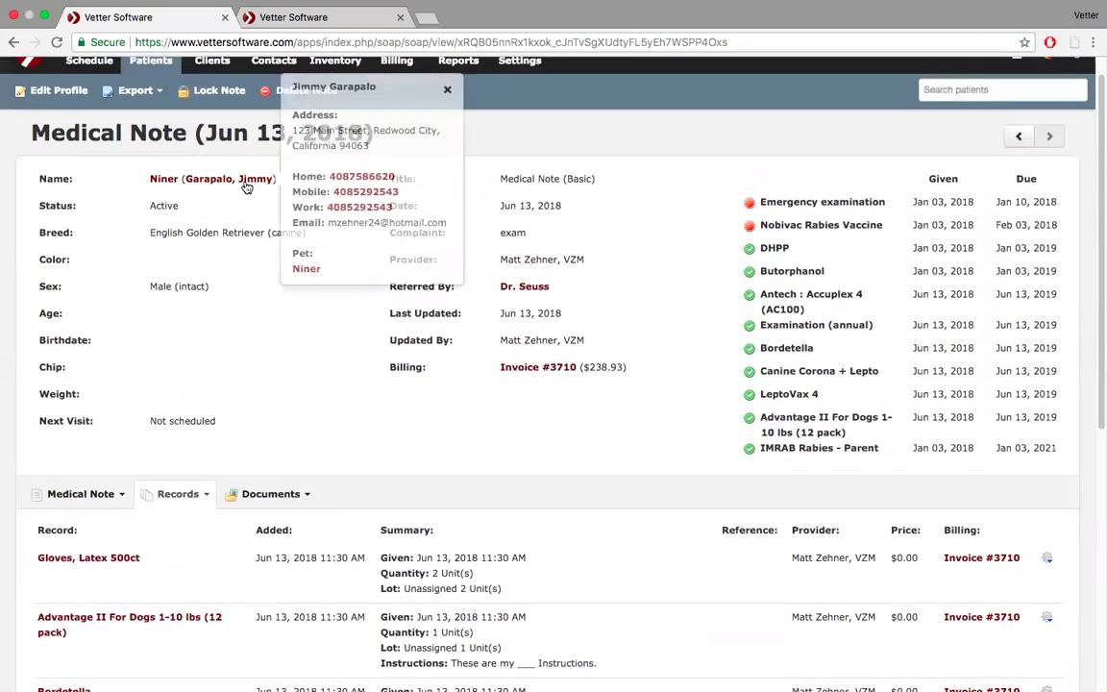
pyautogui.keyDown('super'); pyautogui.click(157, 183); pyautogui.keyUp('super')
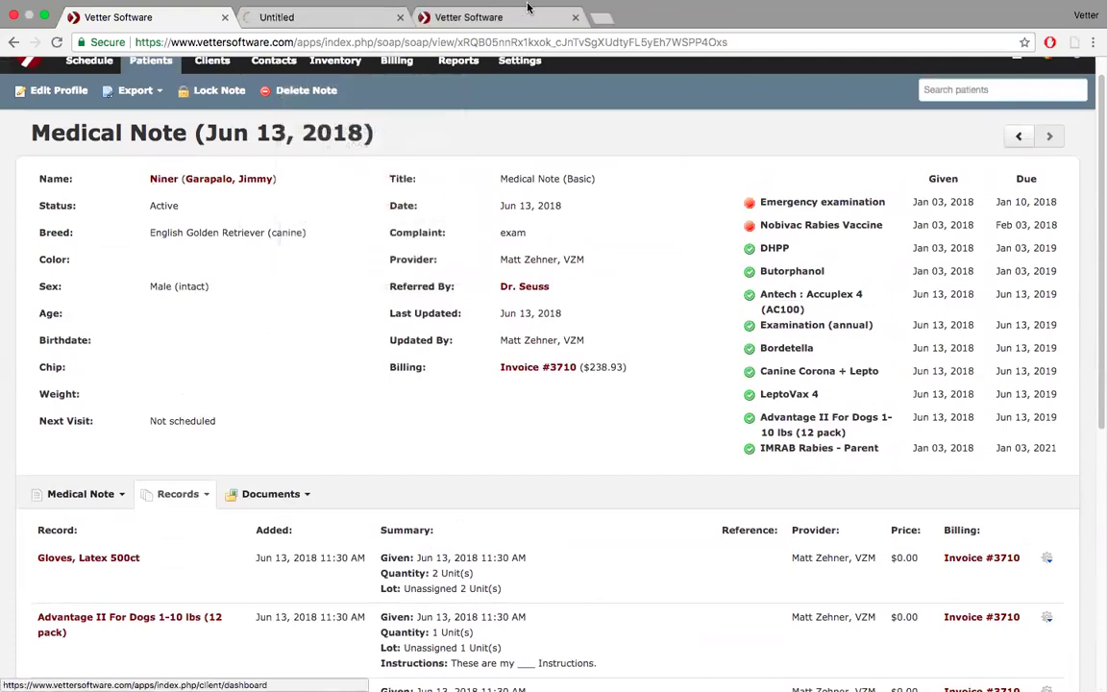
pyautogui.click(576, 35)
pyautogui.click(310, 33)
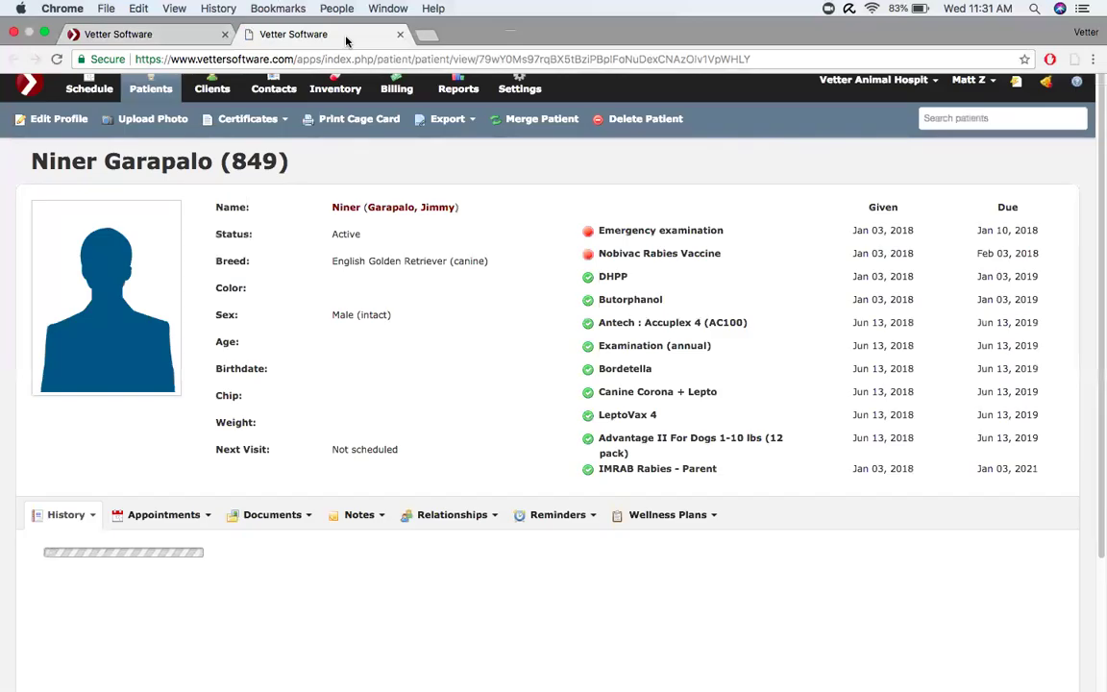
pyautogui.scroll(-4, 341, 258)
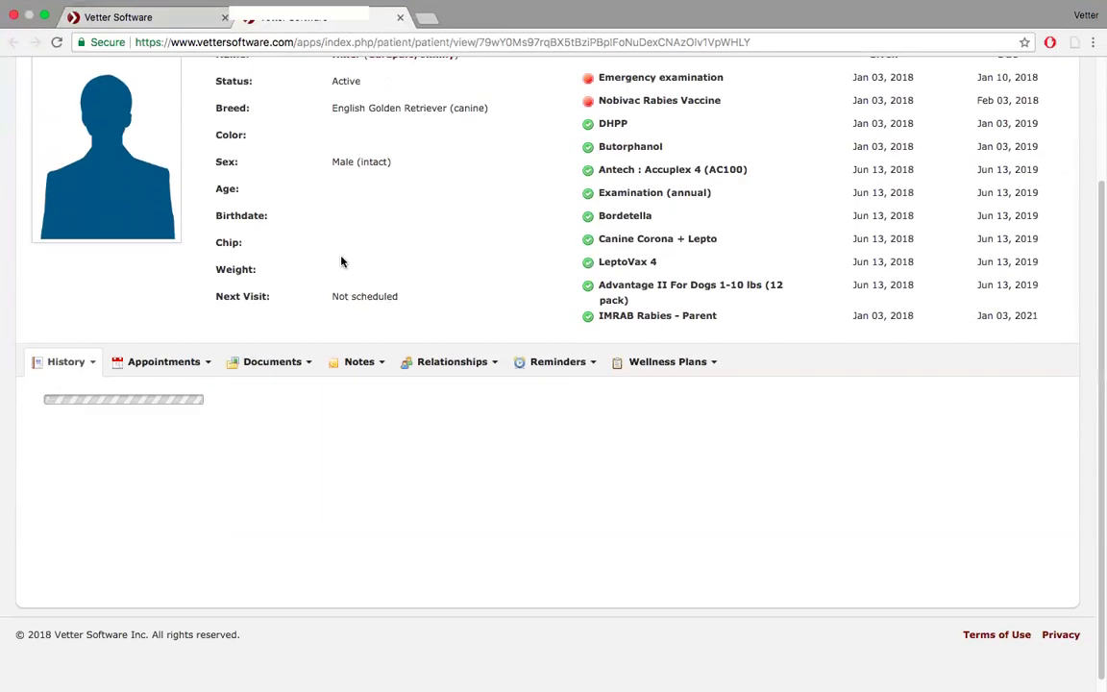
pyautogui.scroll(-3, 342, 261)
pyautogui.scroll(-3, 341, 260)
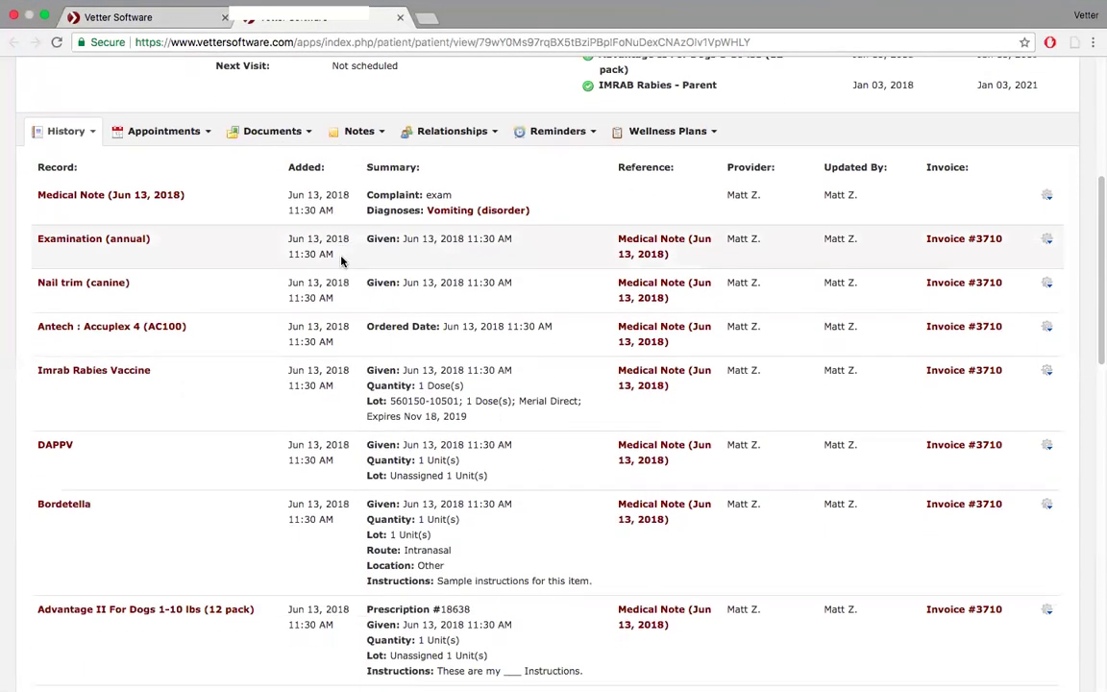
pyautogui.scroll(-5, 341, 258)
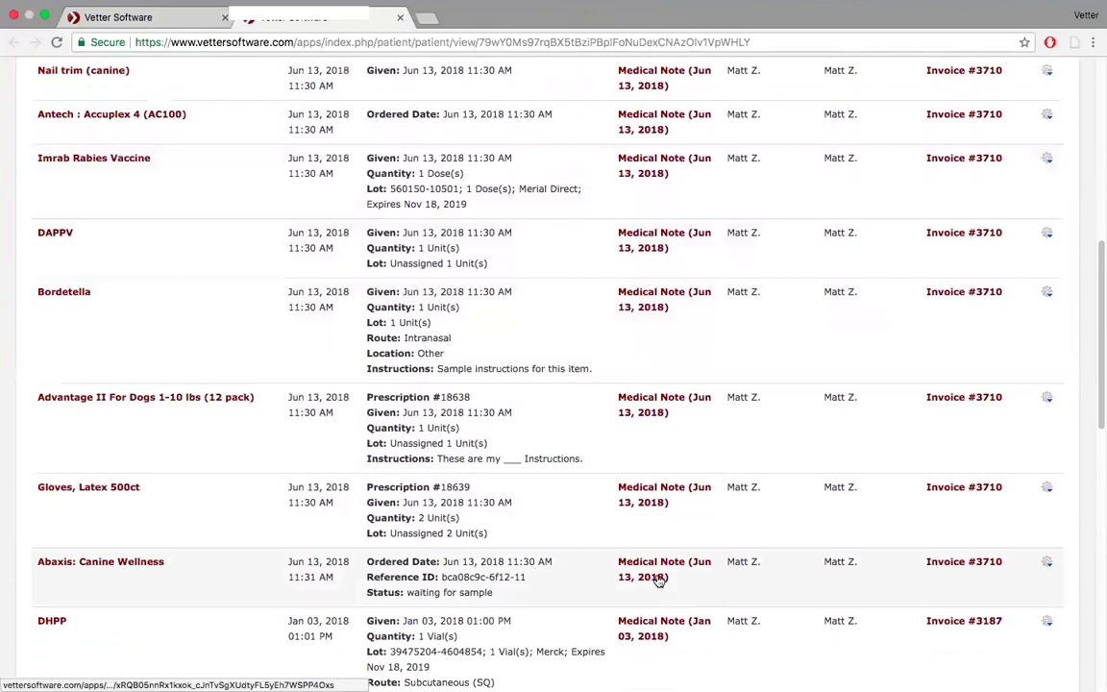
pyautogui.scroll(1, 655, 185)
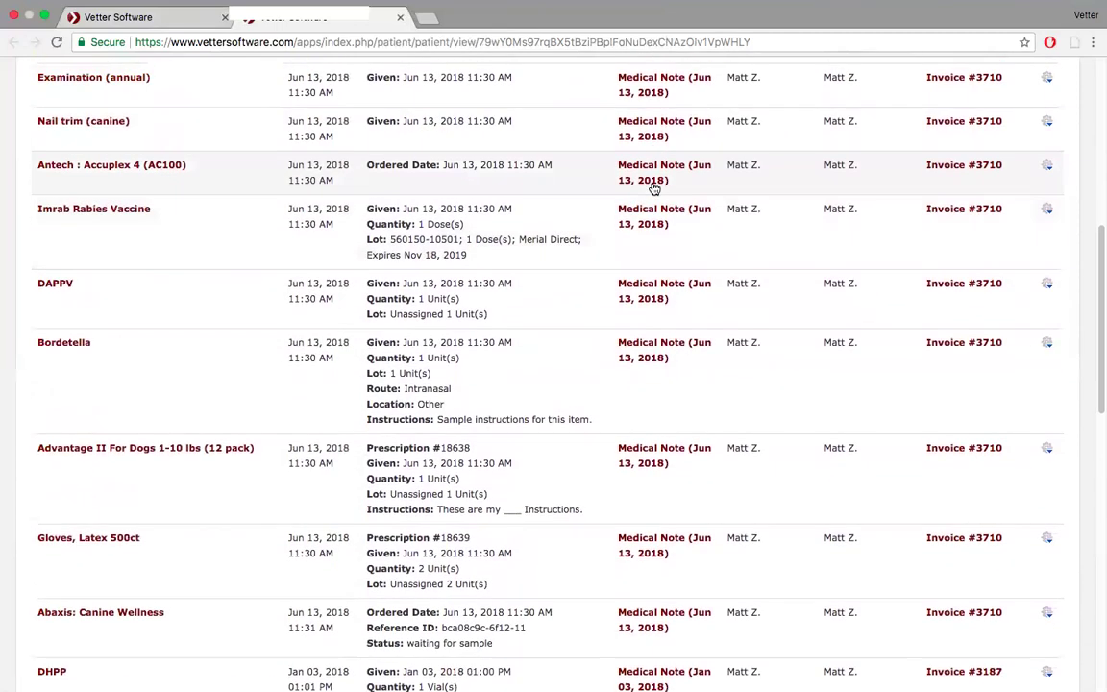
pyautogui.scroll(1, 654, 187)
pyautogui.scroll(-4, 654, 187)
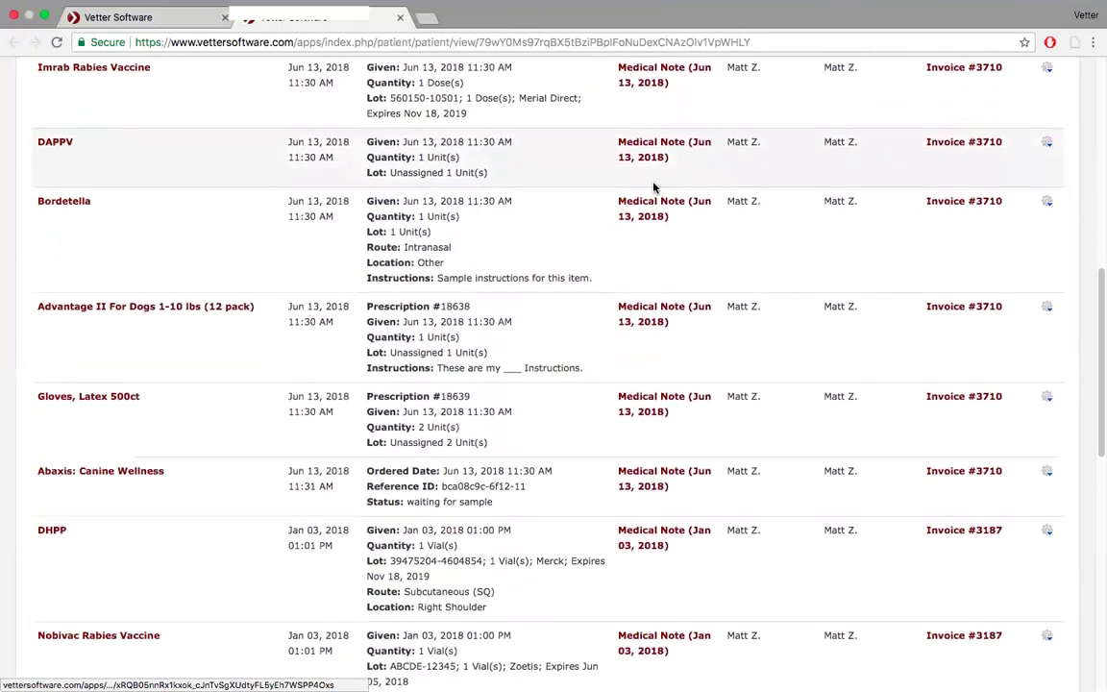
pyautogui.scroll(5, 653, 187)
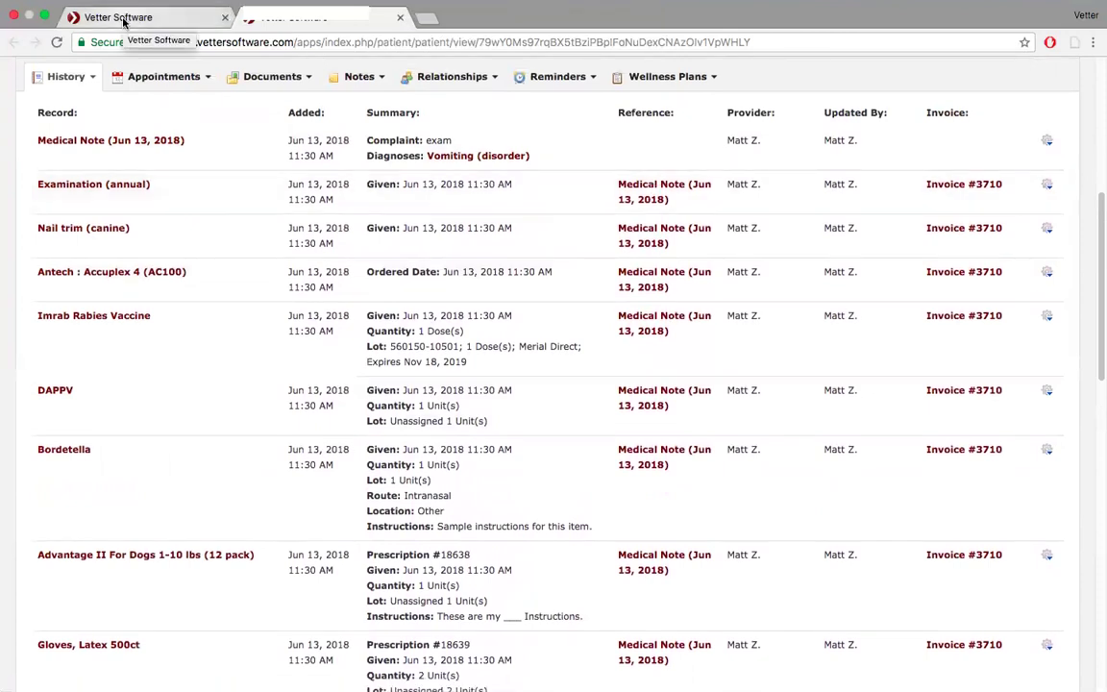
# Return to the Jun 13, 2018 medical note and view its Subjective and Vital Signs sections.
pyautogui.click(123, 19)
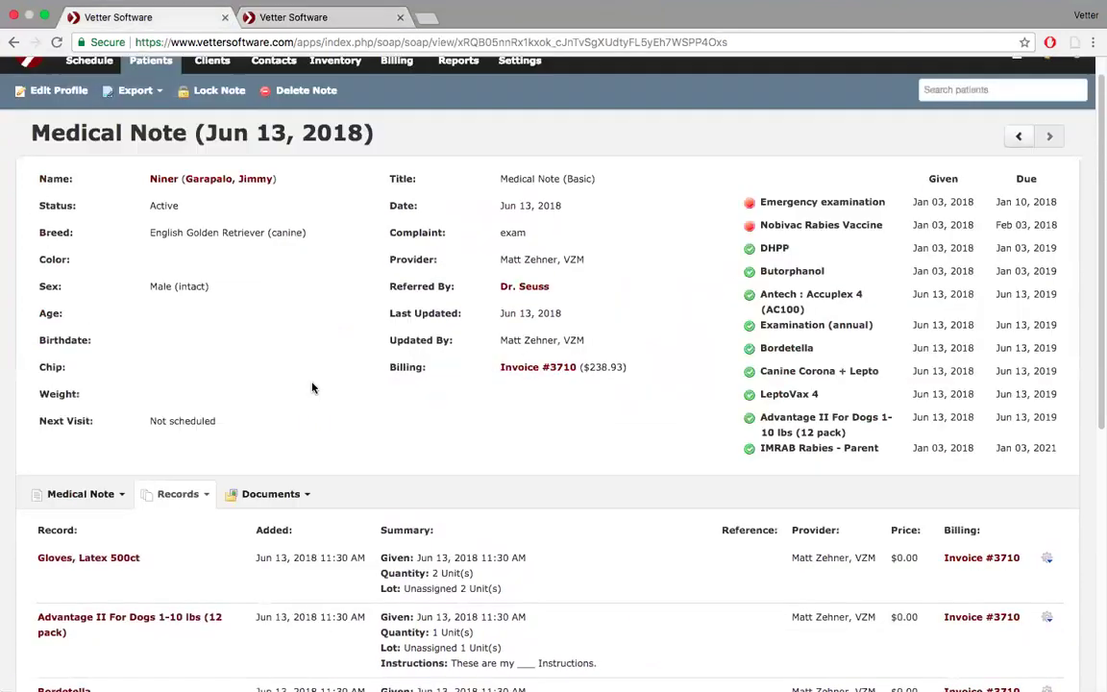
pyautogui.click(205, 496)
pyautogui.scroll(-1, 212, 600)
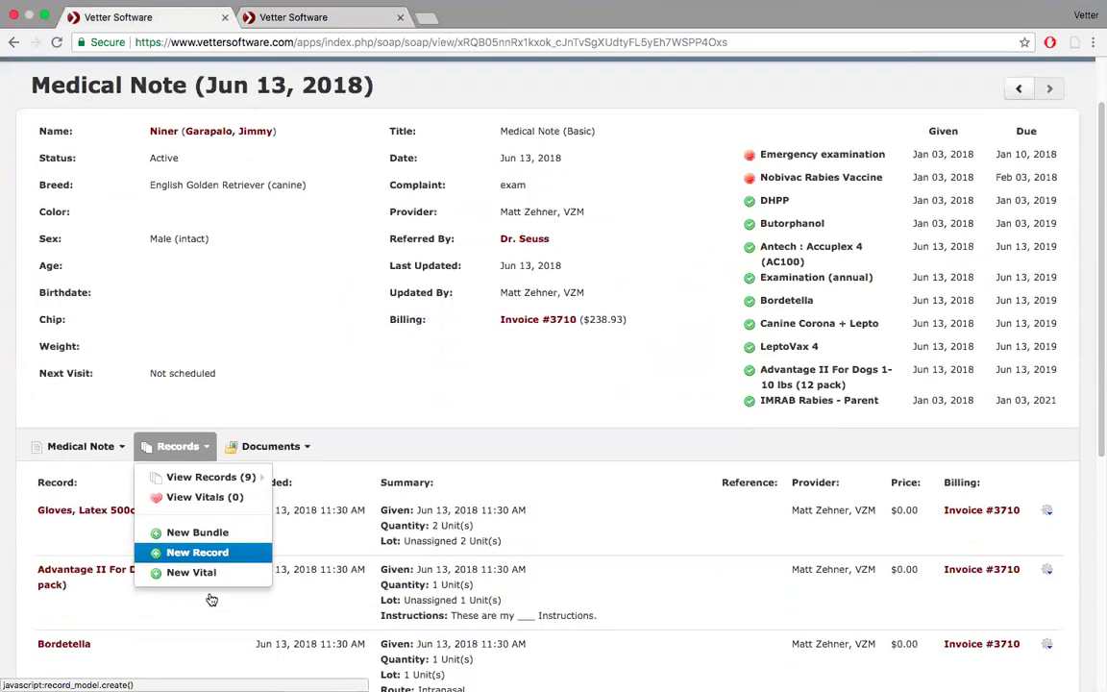
pyautogui.scroll(-1, 211, 600)
pyautogui.click(112, 383)
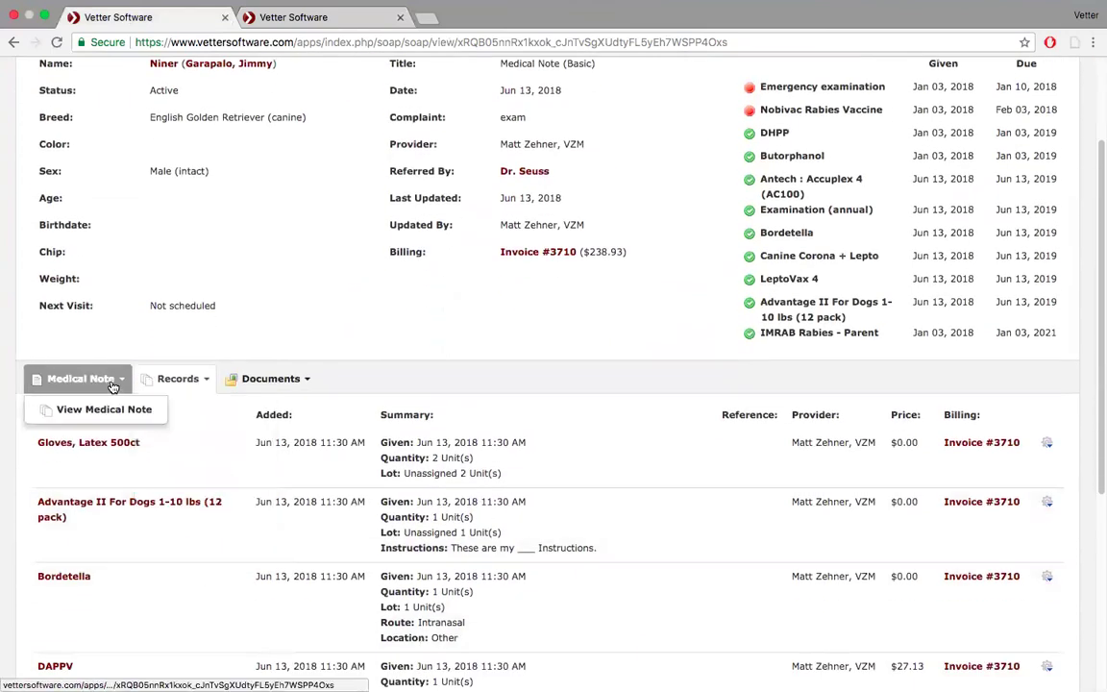
pyautogui.click(100, 409)
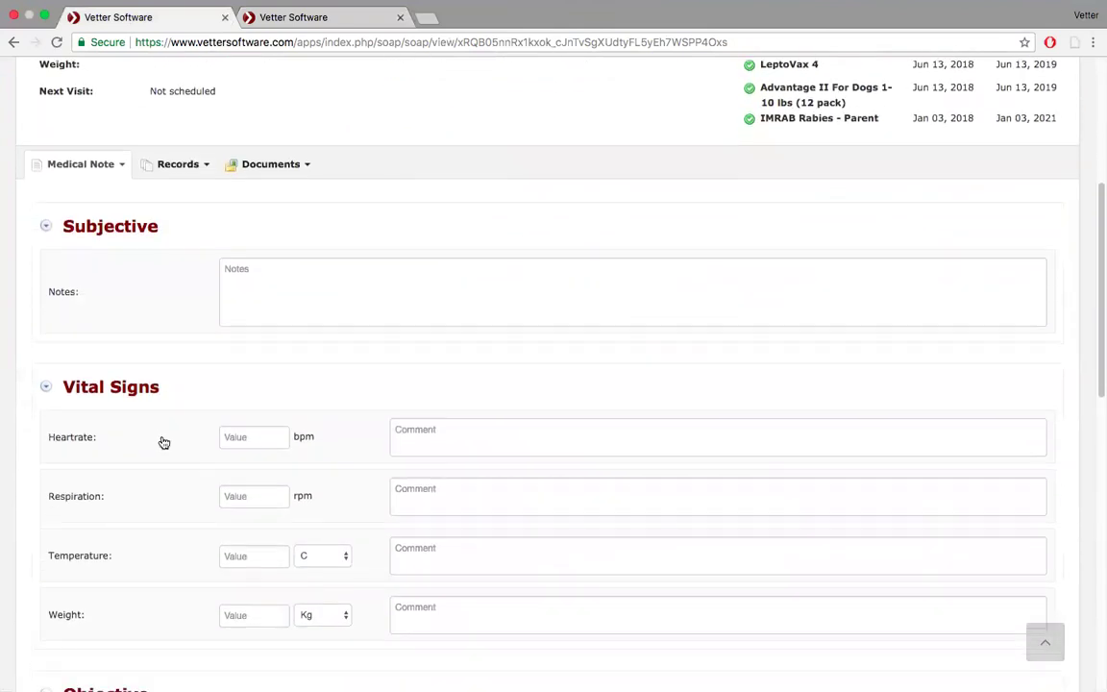
pyautogui.scroll(-2, 164, 442)
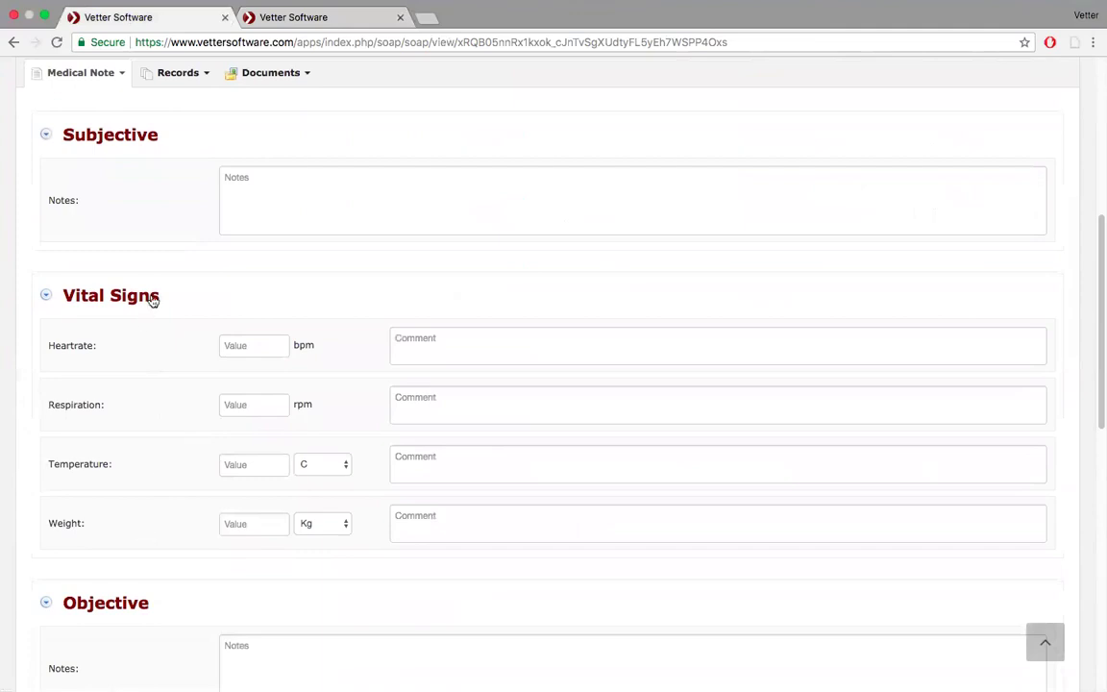
pyautogui.scroll(1, 159, 297)
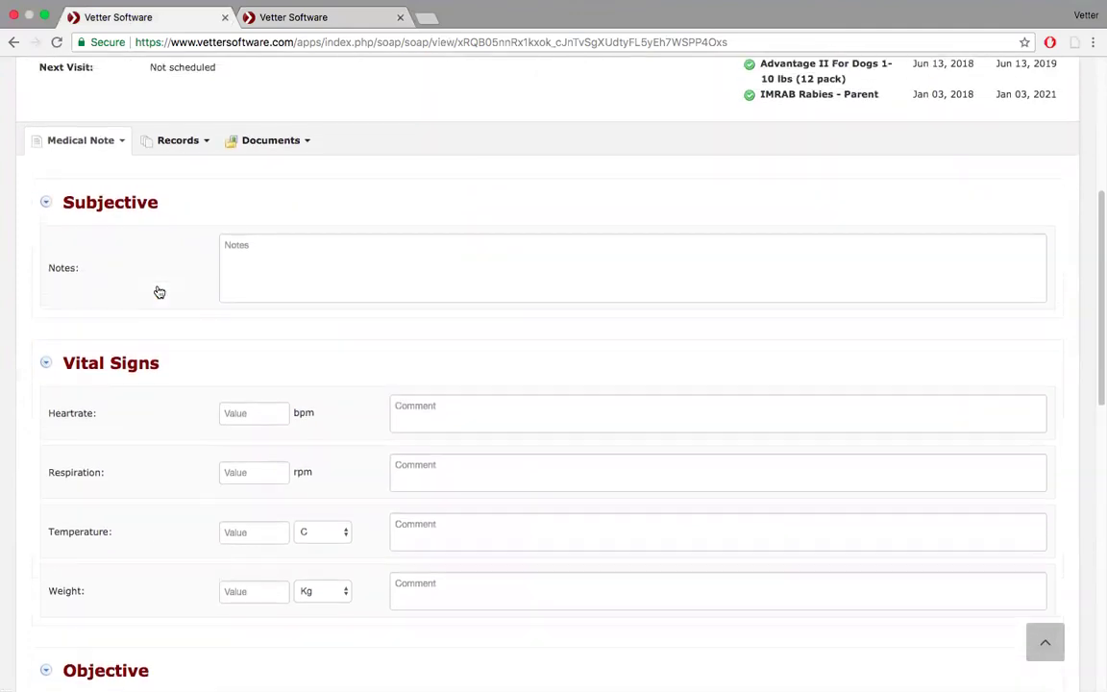
# Add a new Blood Pressure vital of 56 mmHg to the medical note and save it.
pyautogui.click(202, 142)
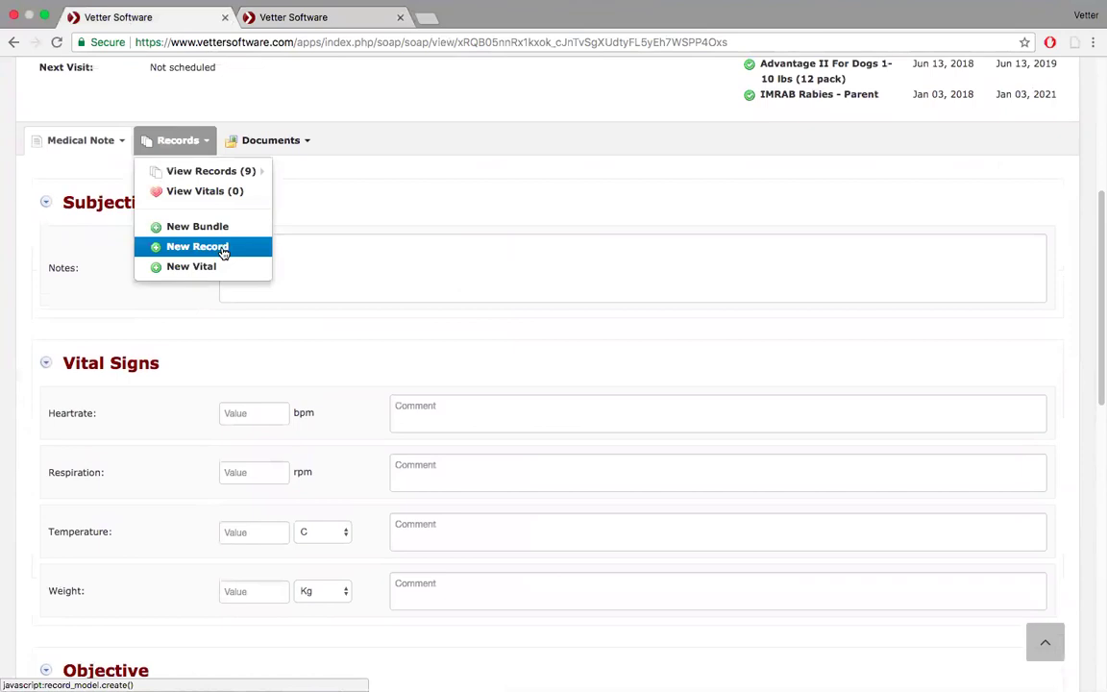
pyautogui.click(195, 270)
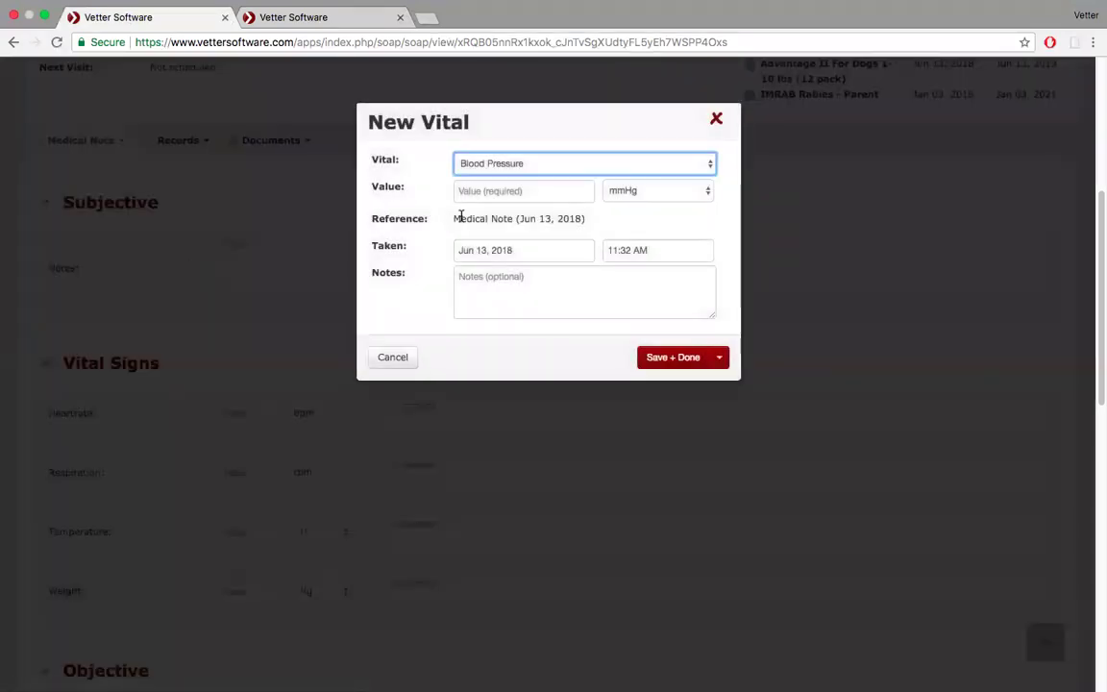
pyautogui.click(547, 190)
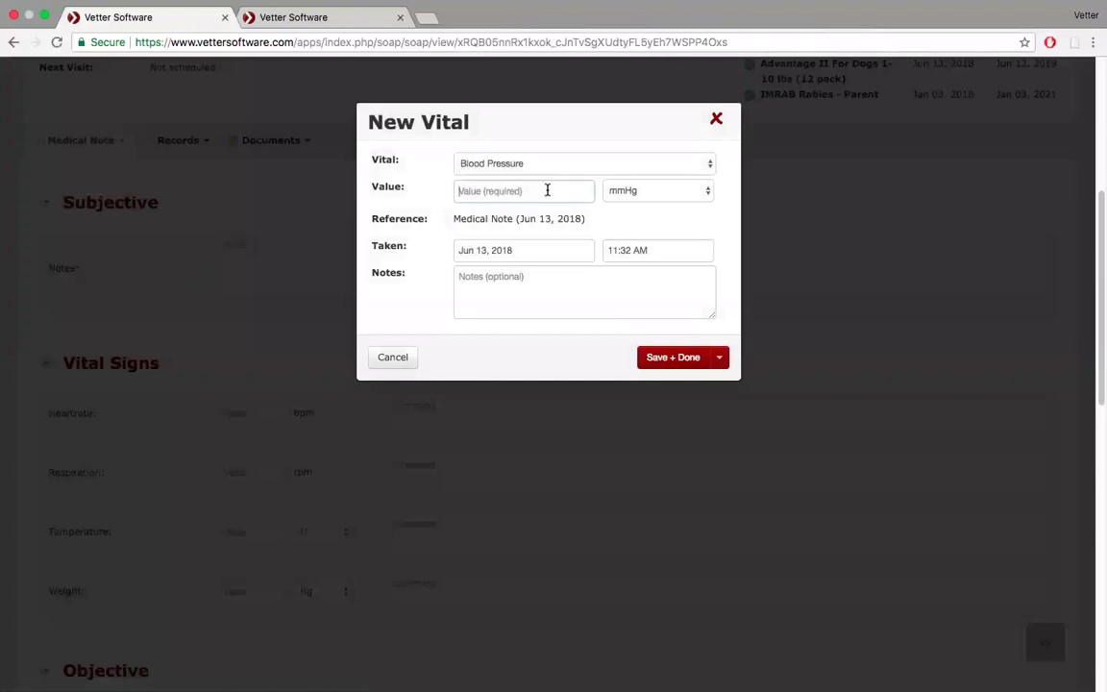
pyautogui.write('56')
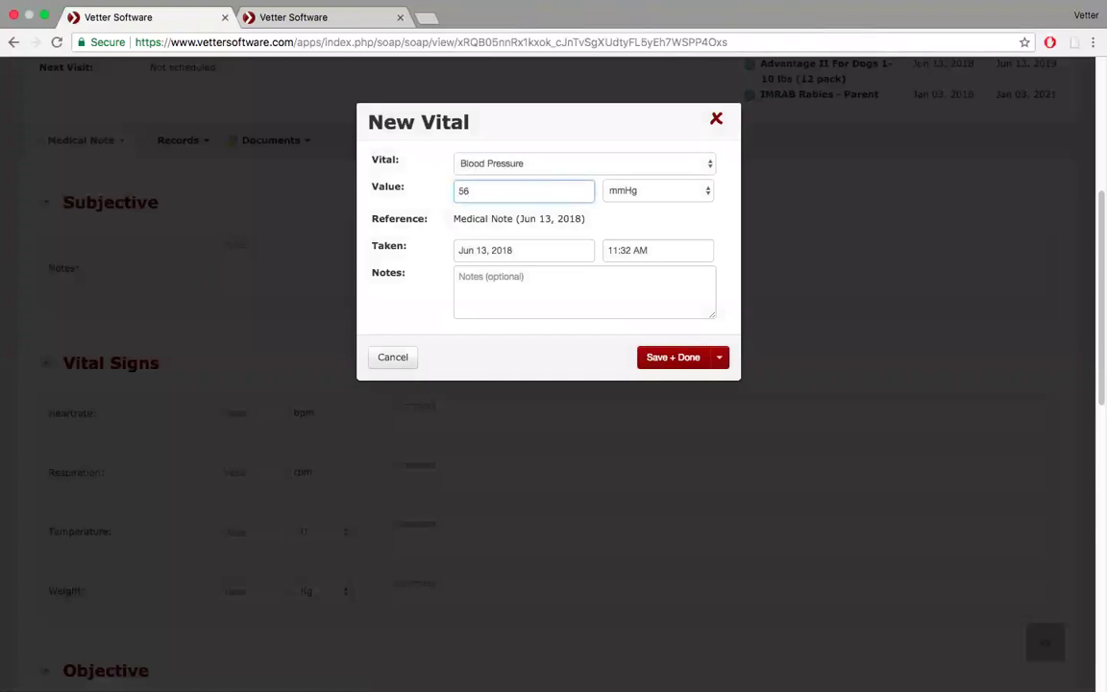
pyautogui.click(691, 357)
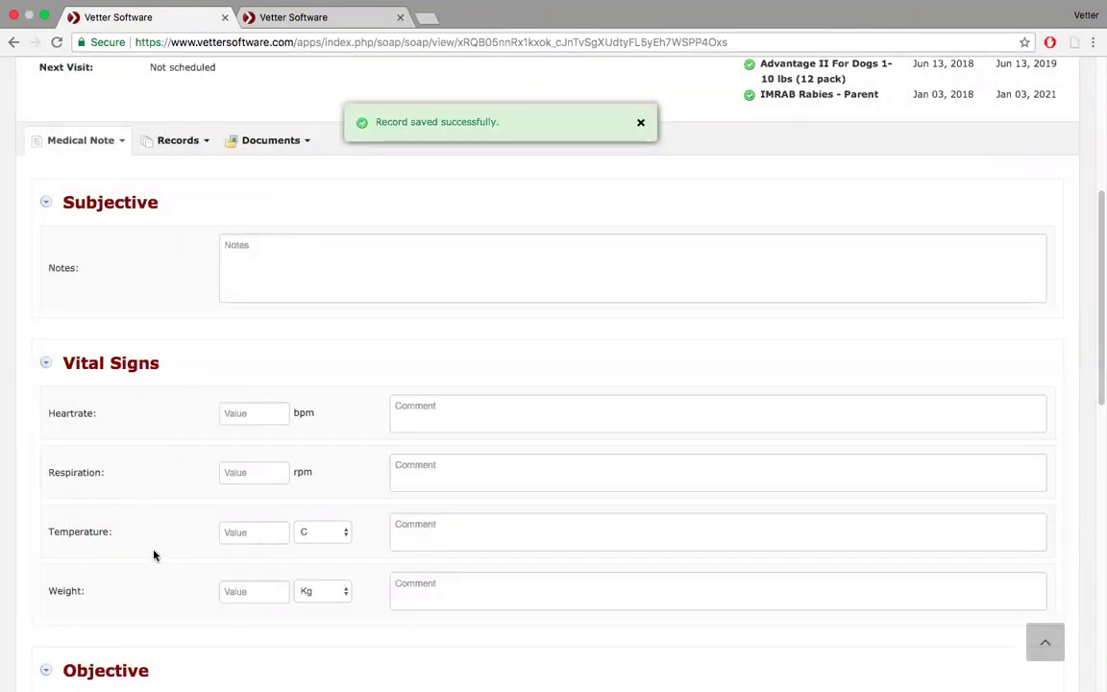
# Switch to the patient profile's browser tab, reload it, and display the patient's entire history.
pyautogui.click(306, 18)
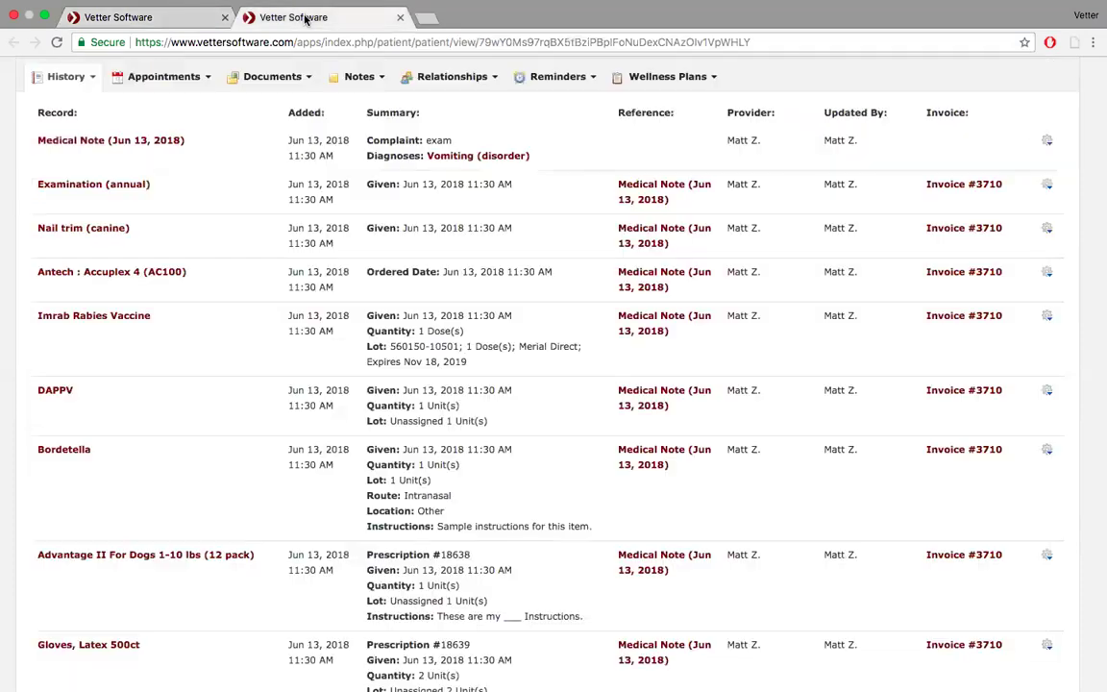
pyautogui.click(57, 42)
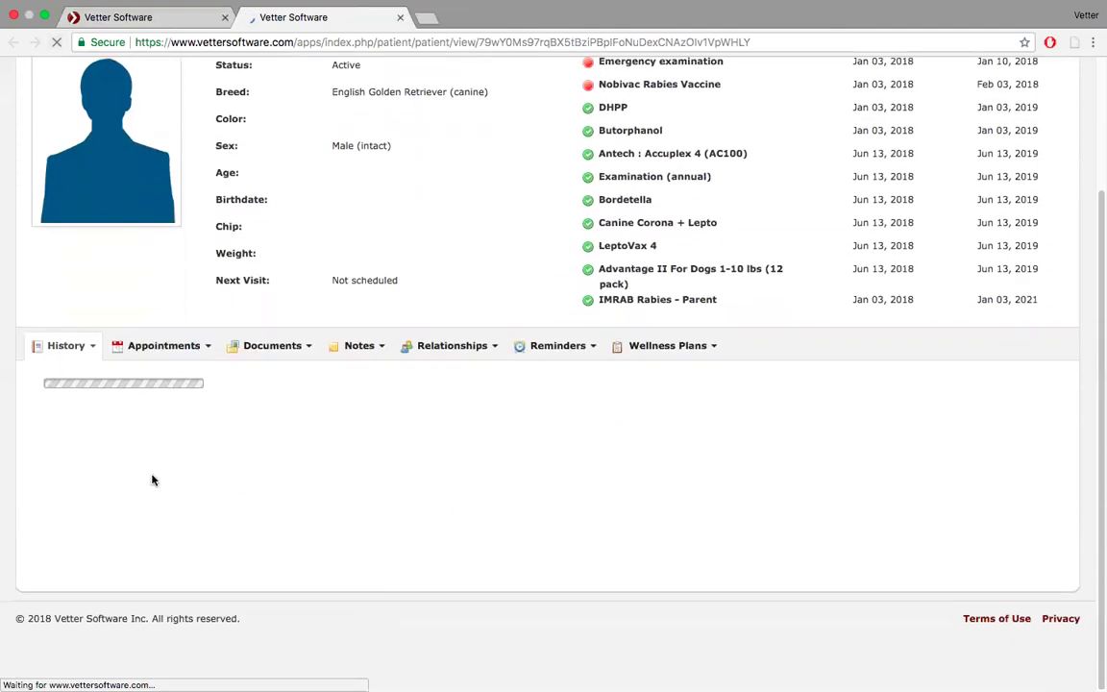
pyautogui.scroll(-2, 152, 480)
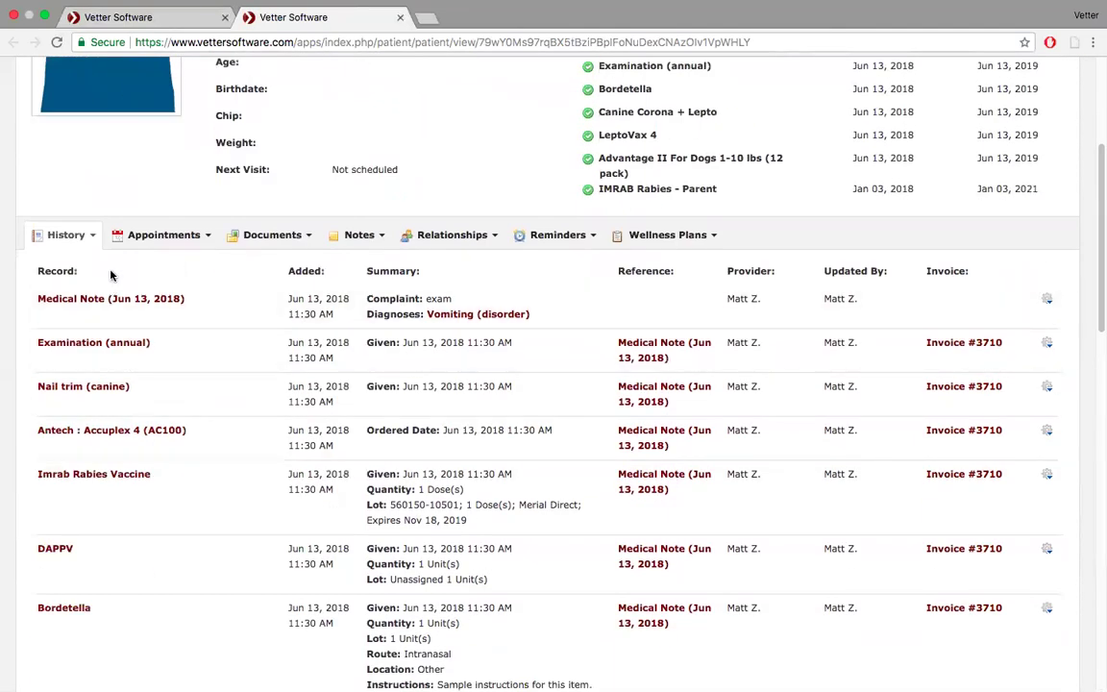
pyautogui.click(93, 239)
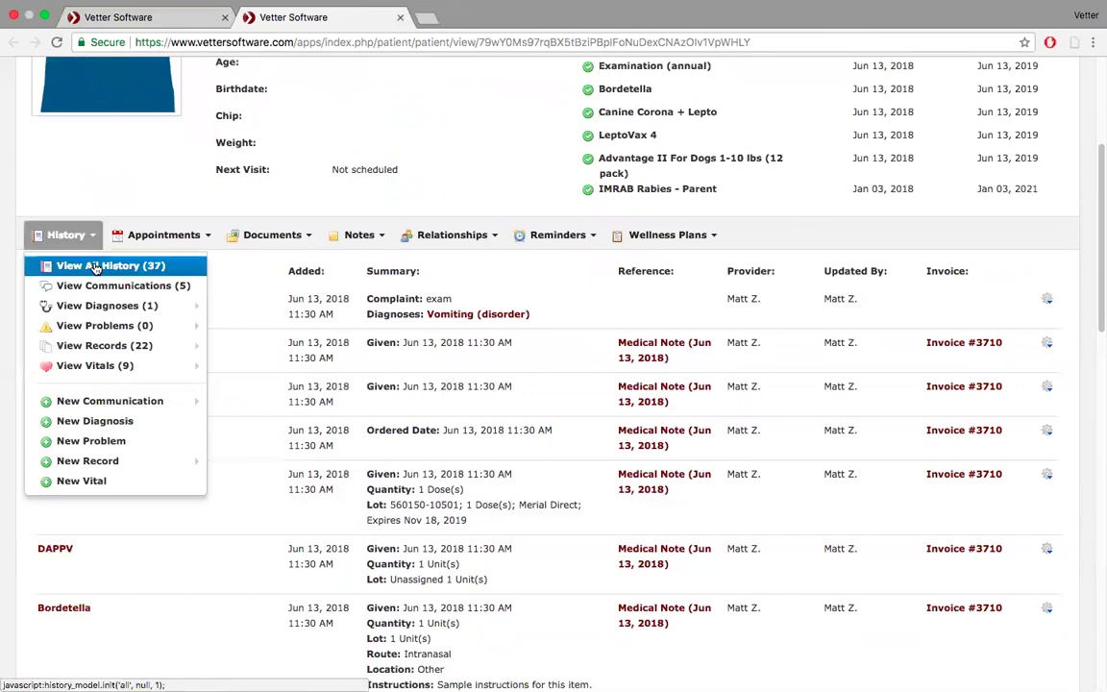
pyautogui.click(96, 266)
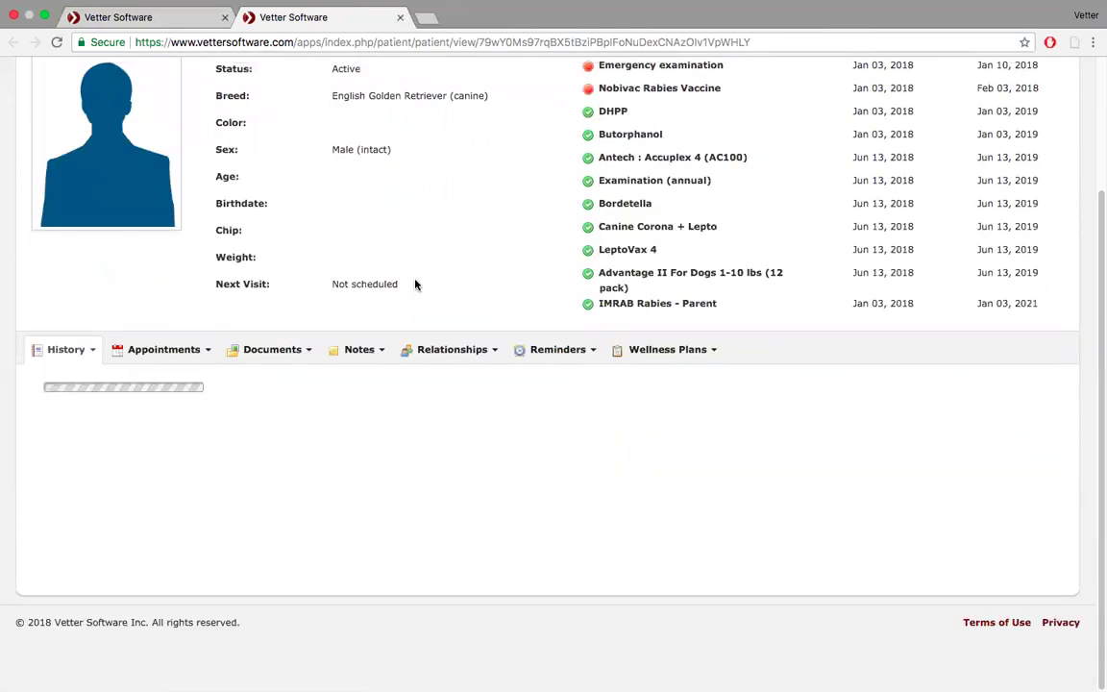
pyautogui.scroll(-3, 415, 283)
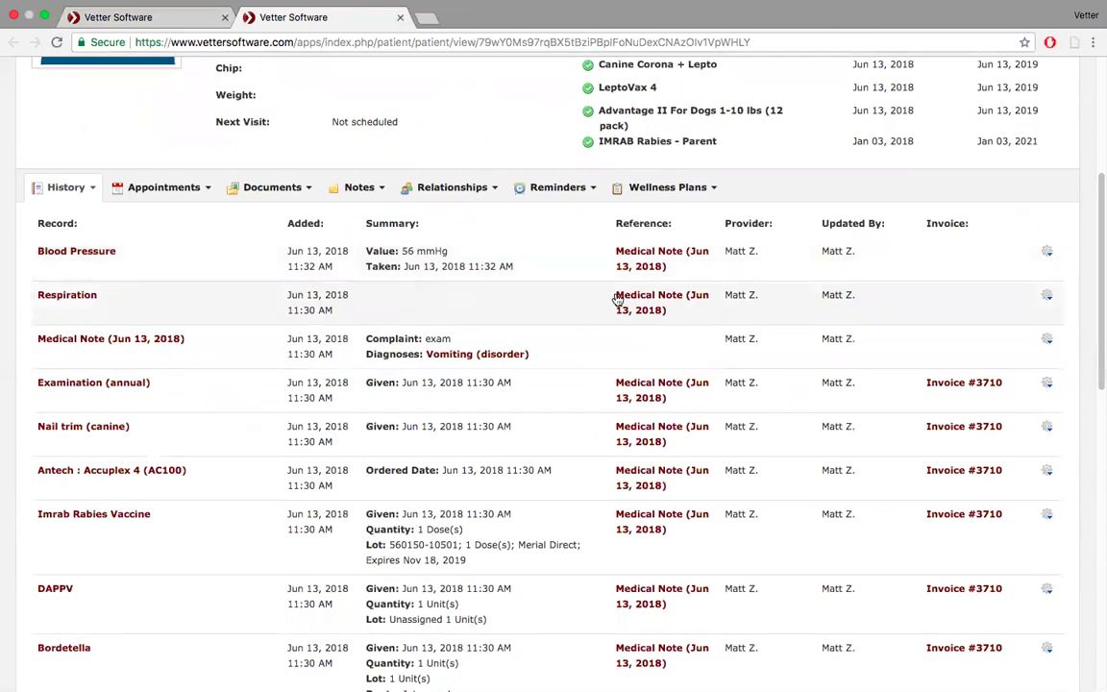
# Filter the patient's history to show only the Blood Pressure vitals.
pyautogui.click(95, 190)
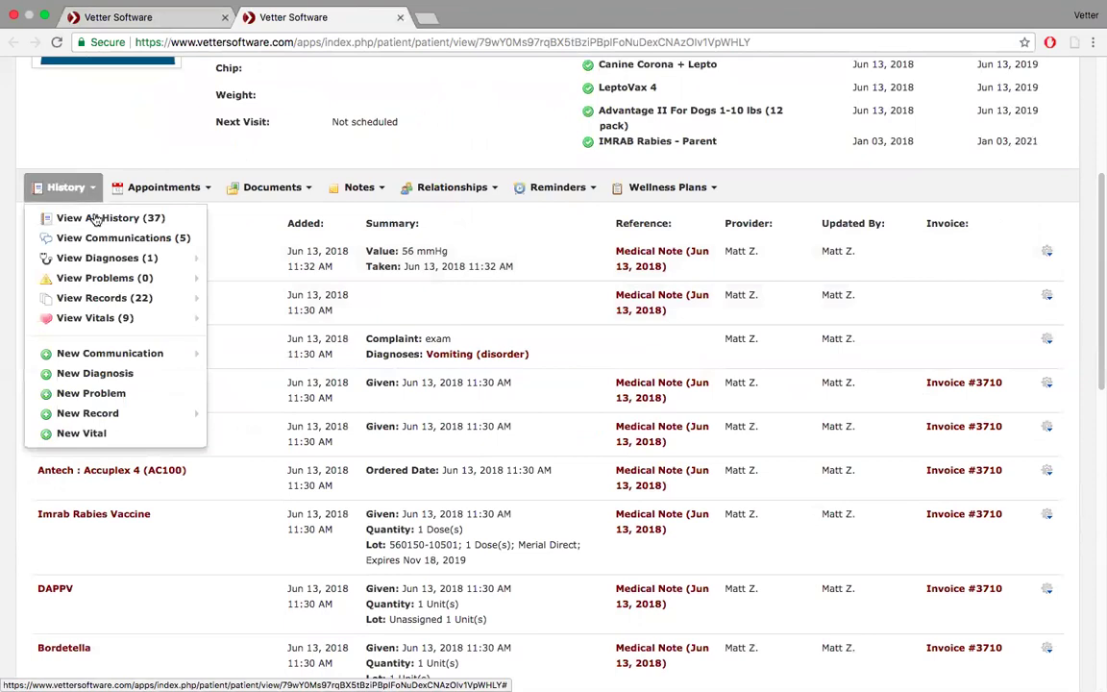
pyautogui.moveTo(103, 319)
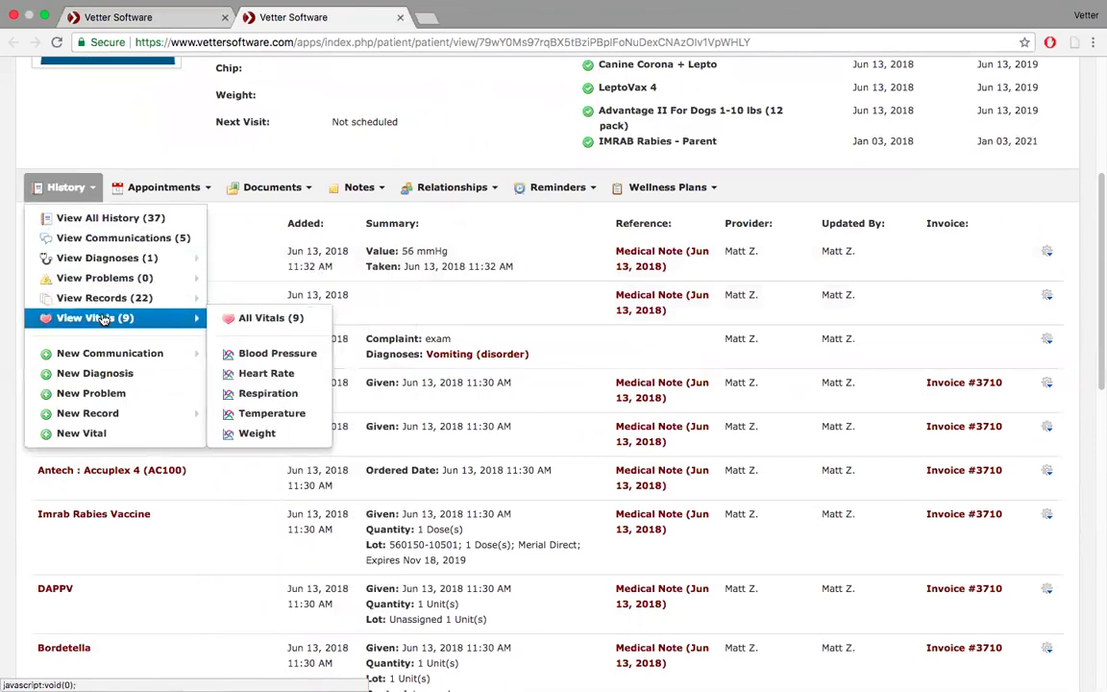
pyautogui.click(298, 356)
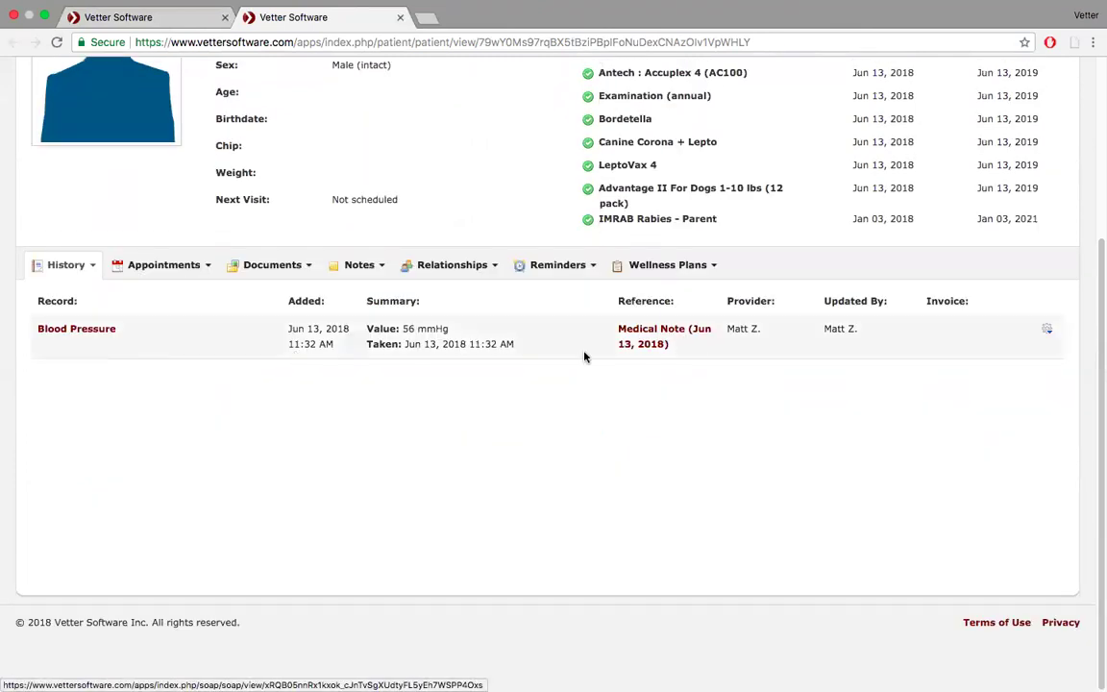
pyautogui.scroll(5, 277, 415)
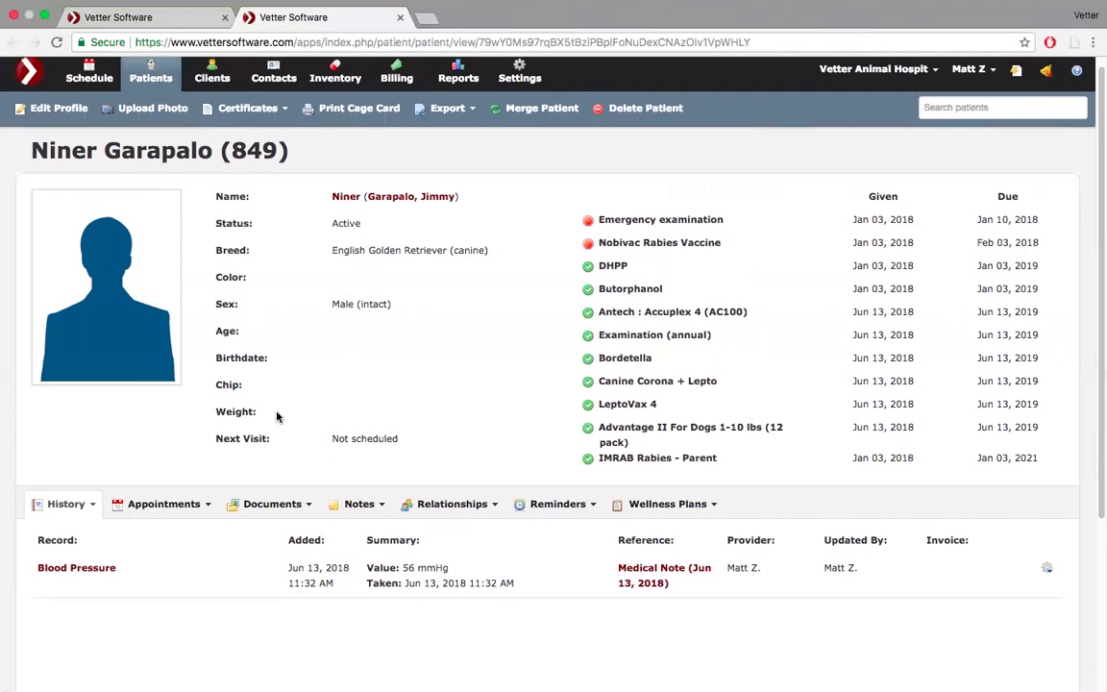
# Add a new Blood Pressure vital of 57 mmHg from the patient history with the note "see note from June 13th" and save it.
pyautogui.scroll(-3, 84, 416)
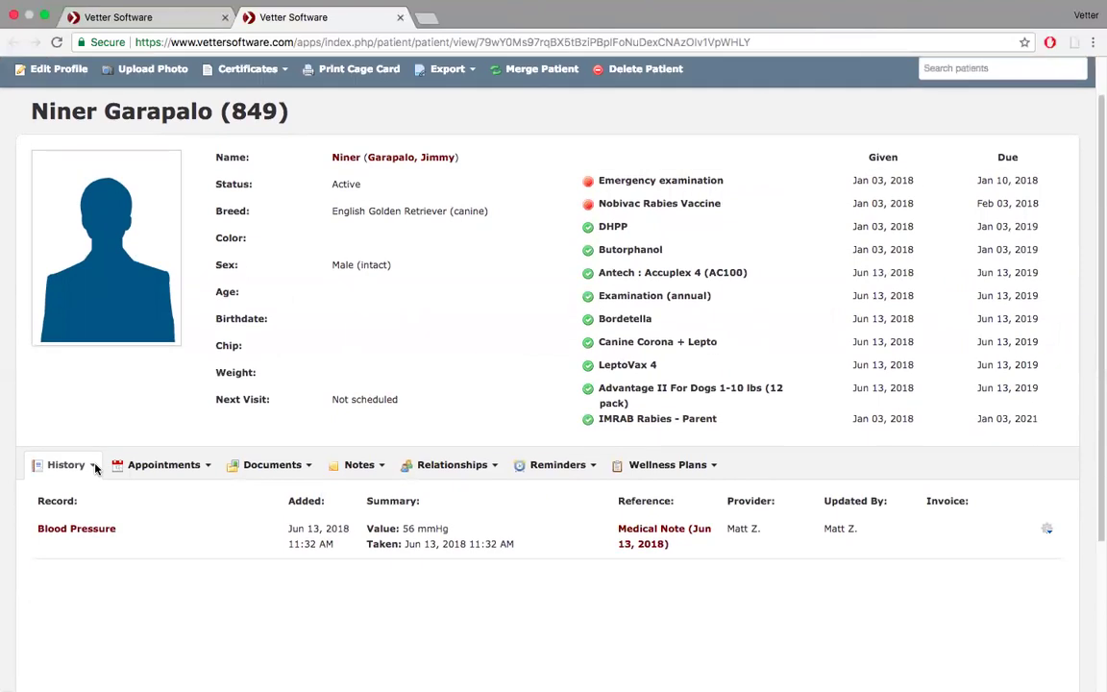
pyautogui.click(94, 371)
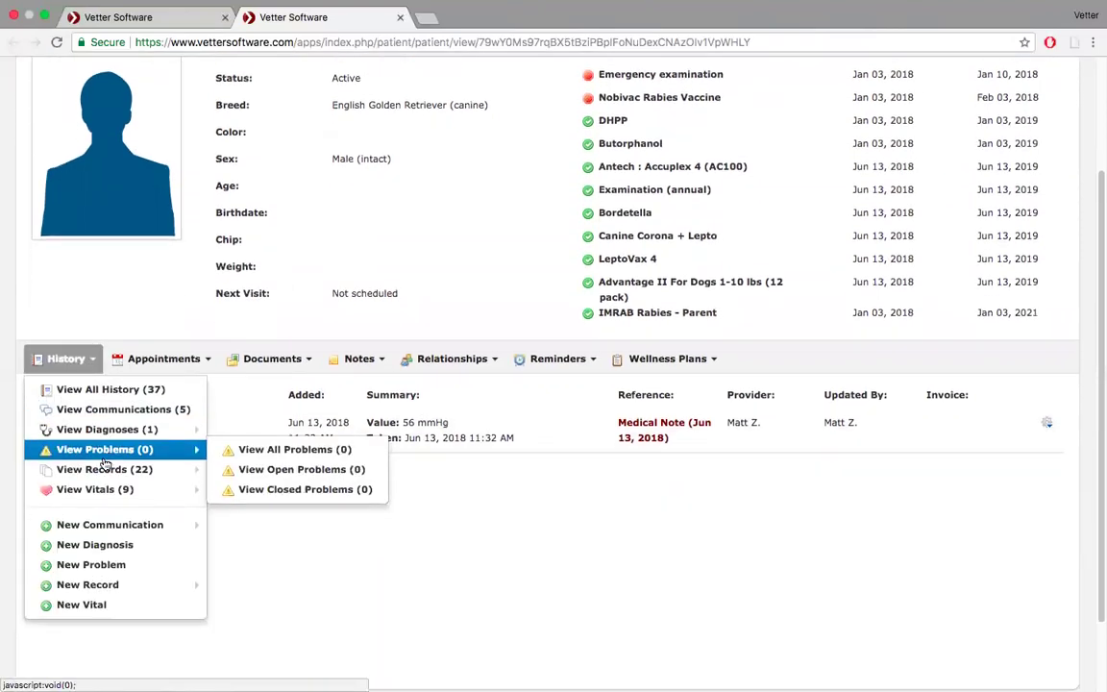
pyautogui.scroll(-3, 87, 461)
pyautogui.moveTo(100, 498)
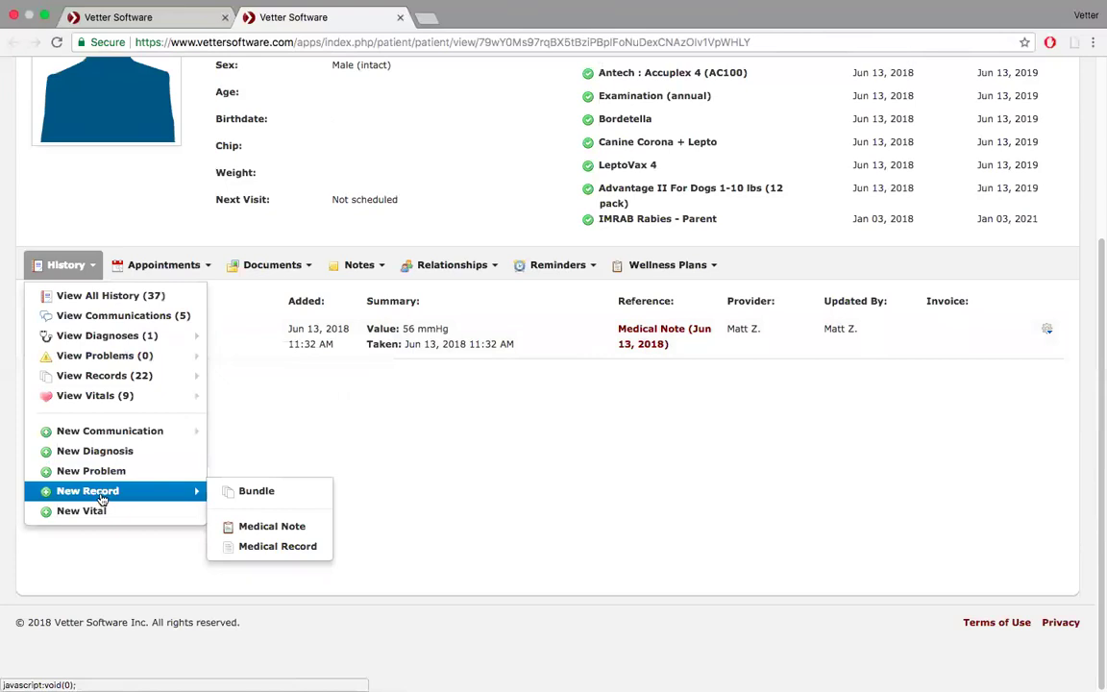
pyautogui.click(100, 512)
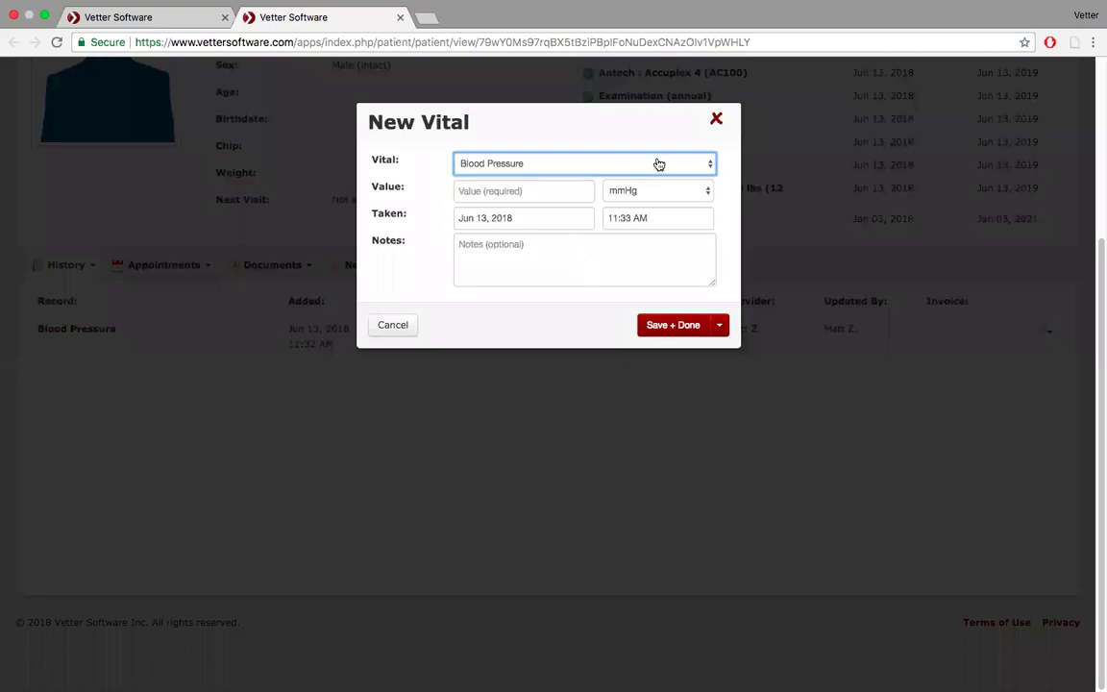
pyautogui.click(536, 191)
pyautogui.write('57')
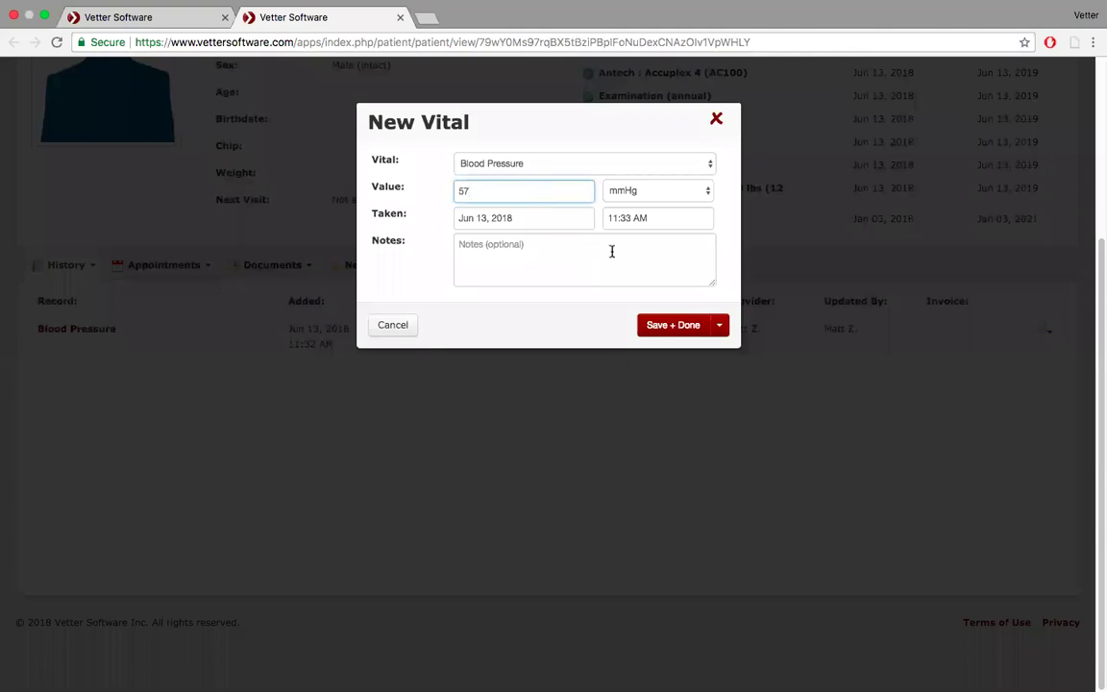
pyautogui.click(565, 253)
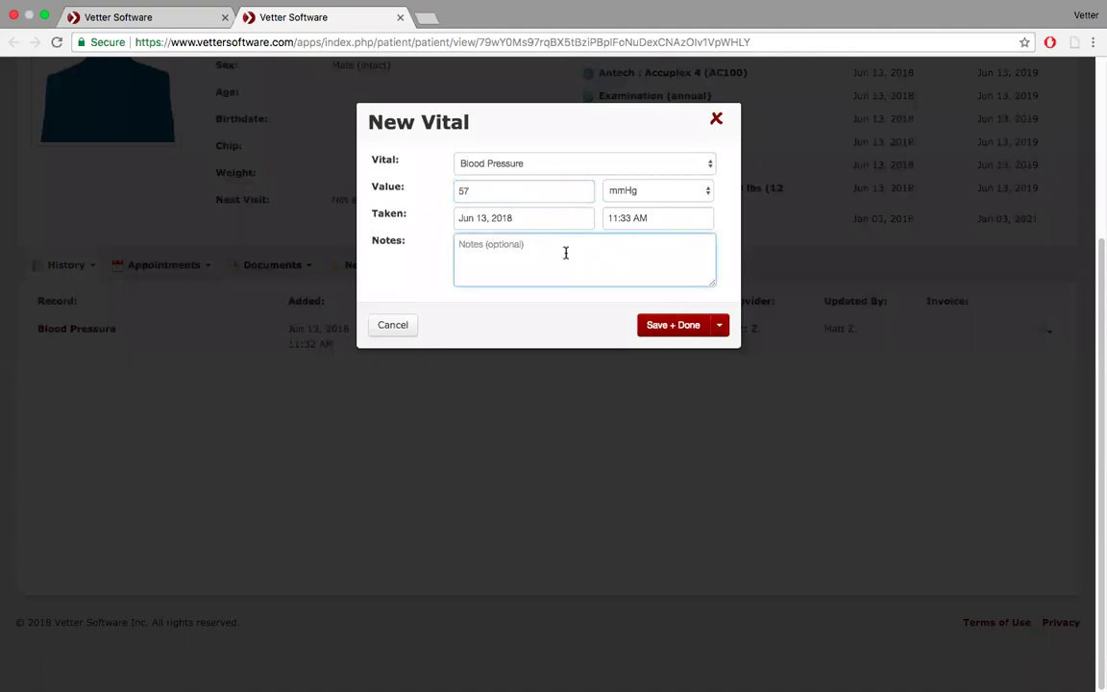
pyautogui.write('see note from June 13th')
pyautogui.click(682, 327)
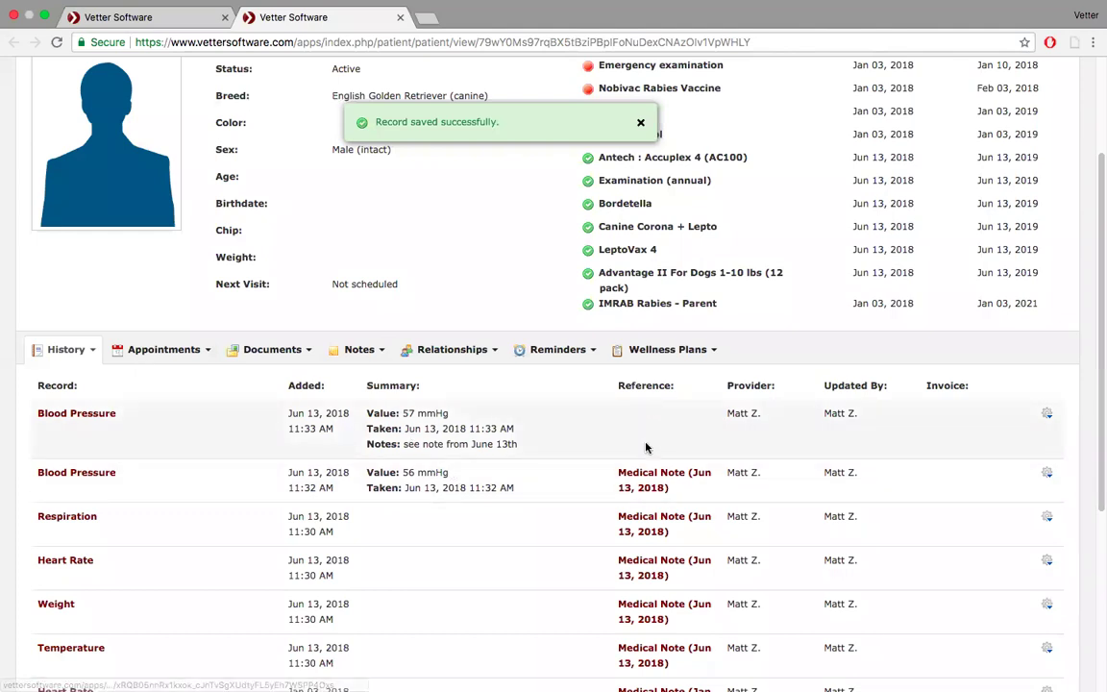
# Create a new medical record from the patient history, searching for "amox" and choosing Amoxi -Tabs [Amoxicillin] 150mg as the item.
pyautogui.click(88, 349)
pyautogui.moveTo(90, 517)
pyautogui.moveTo(115, 574)
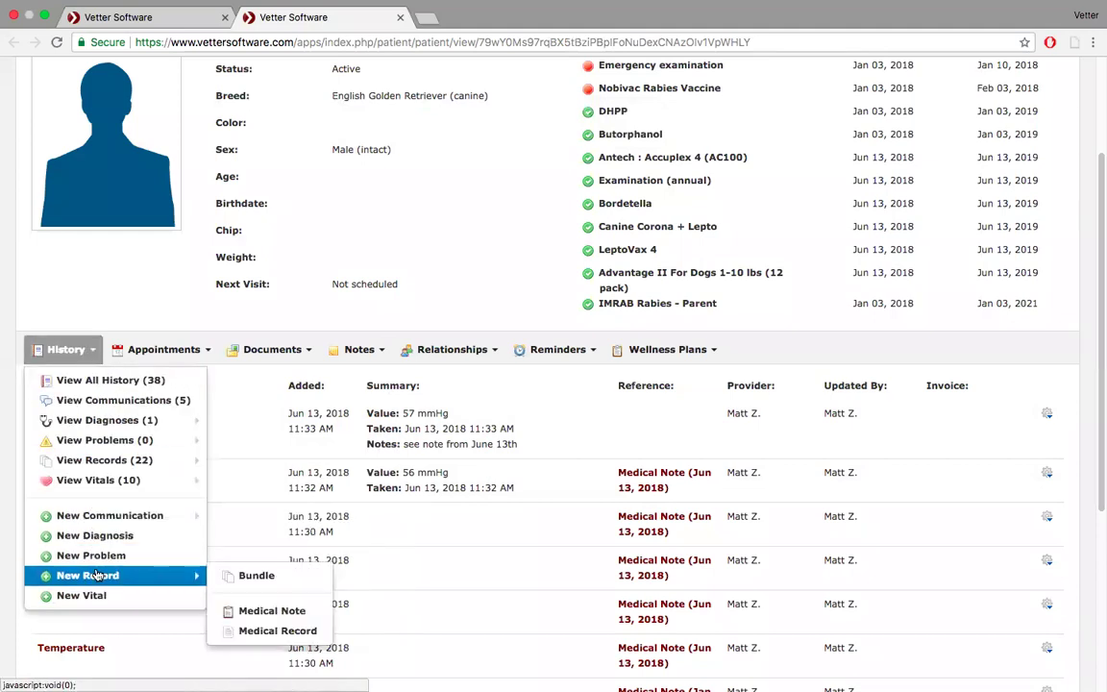
pyautogui.click(279, 630)
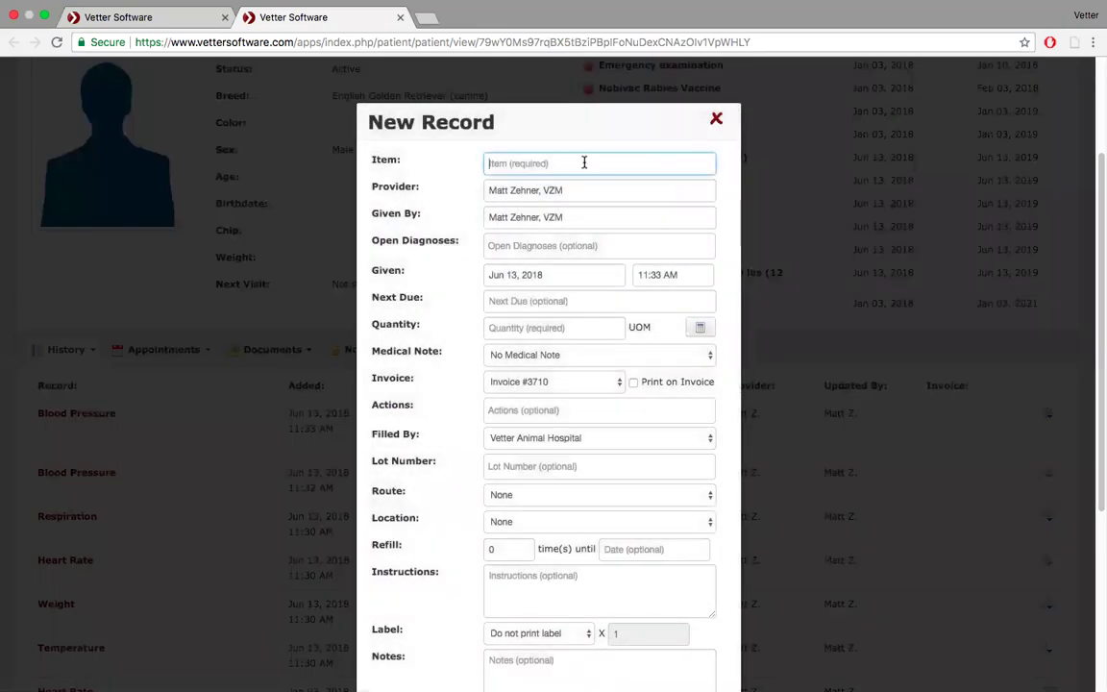
pyautogui.write('amox')
pyautogui.click(646, 214)
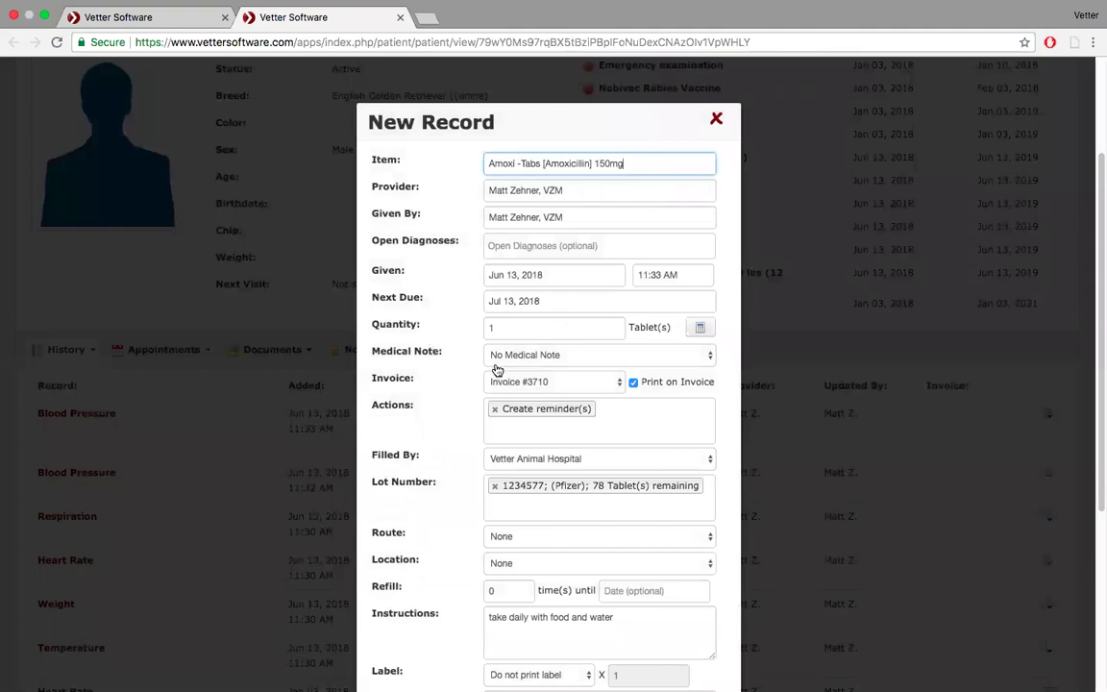
# Check the medical note choices for the Amoxi-Tabs record, keep No Medical Note, and save the record.
pyautogui.click(712, 359)
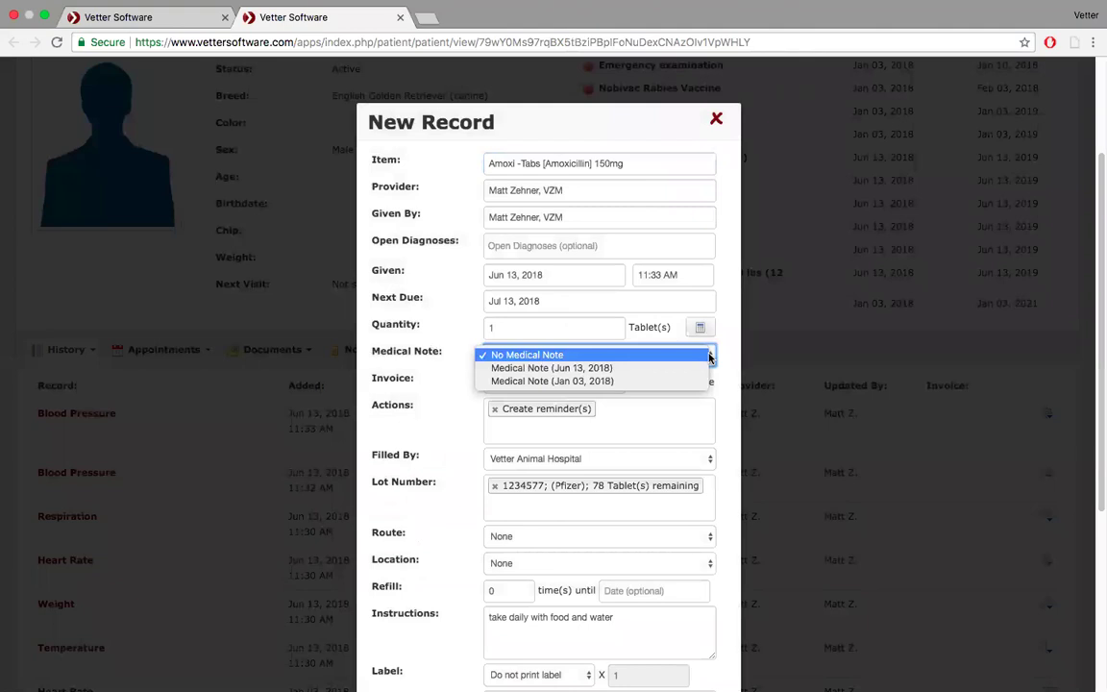
pyautogui.click(710, 358)
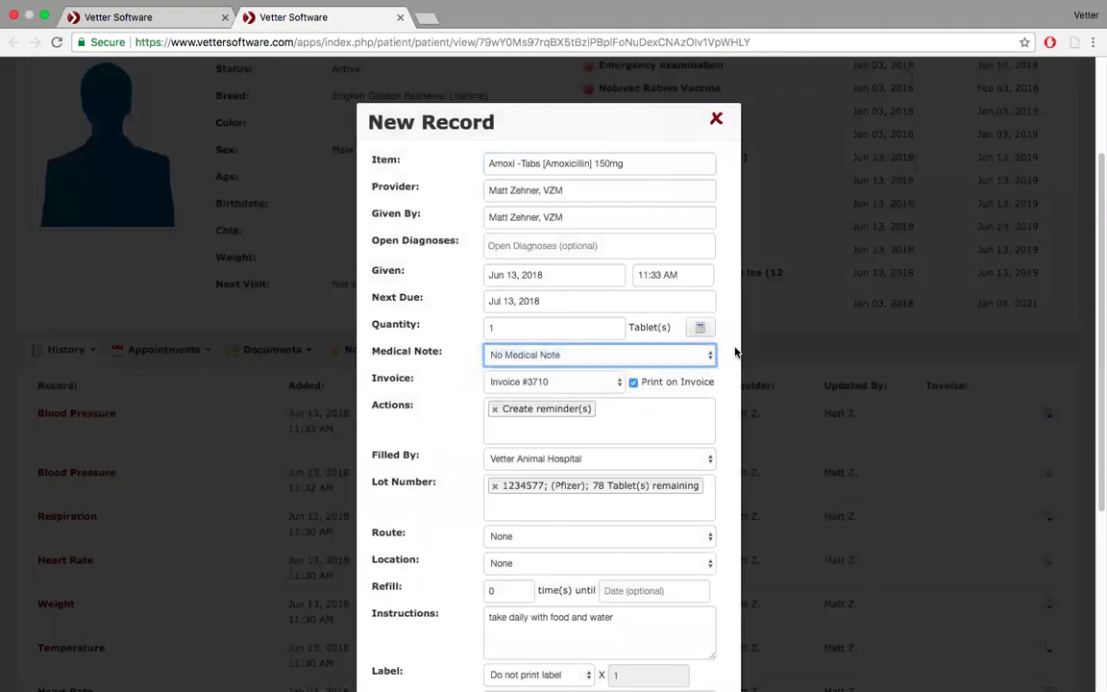
pyautogui.scroll(-5, 802, 346)
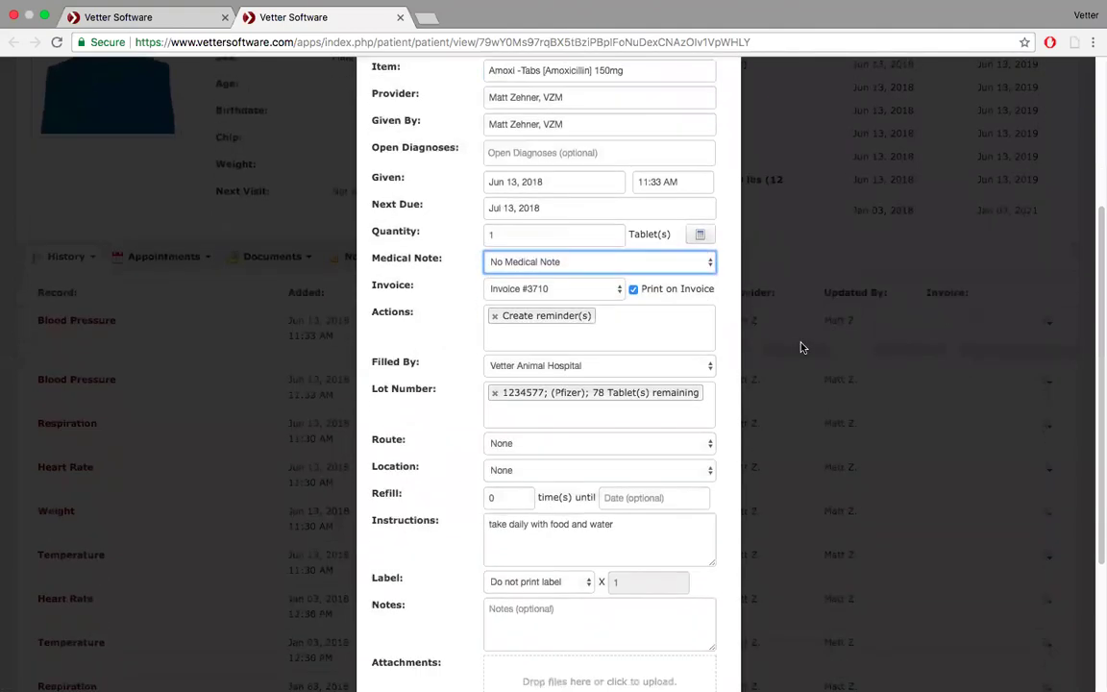
pyautogui.scroll(-1, 802, 346)
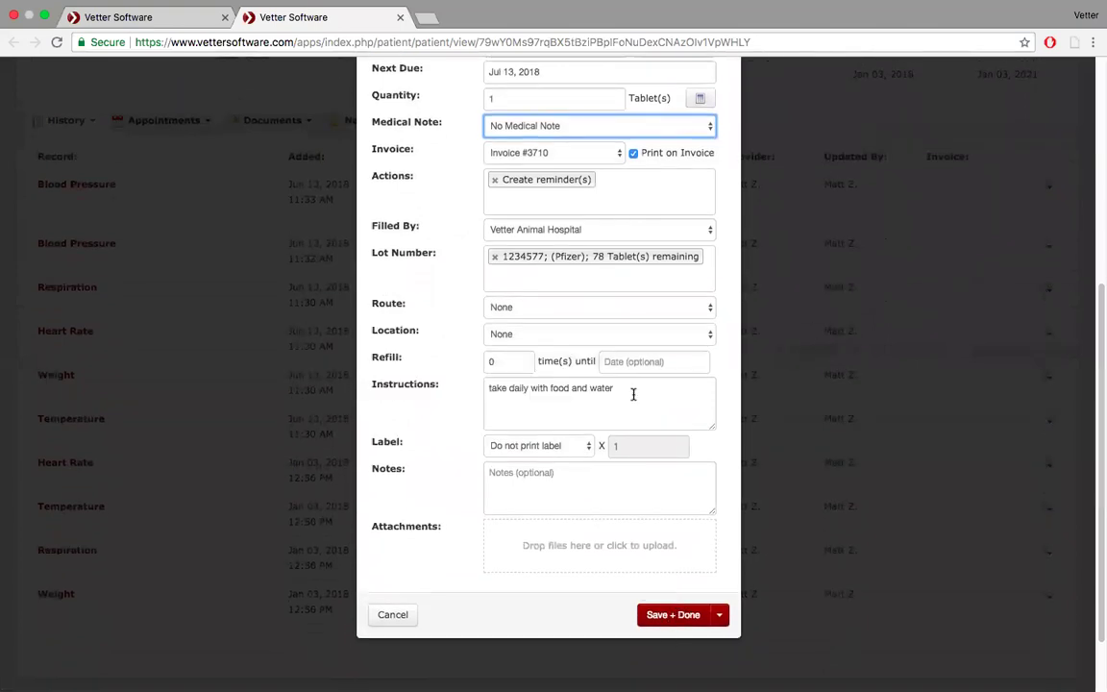
pyautogui.click(705, 128)
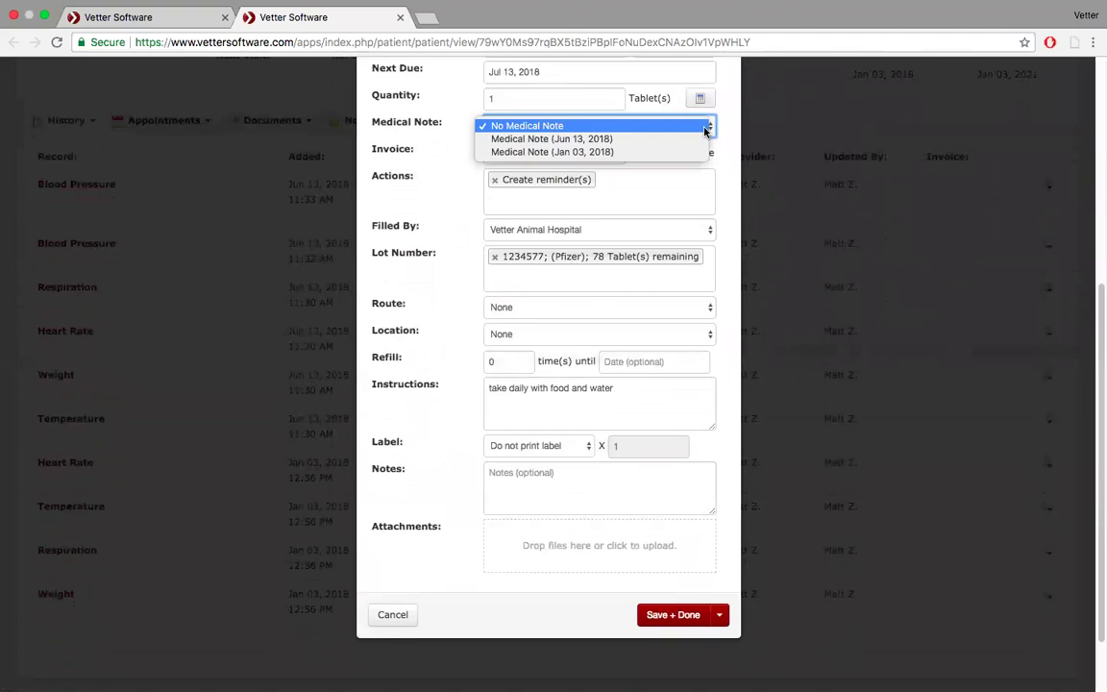
pyautogui.click(706, 129)
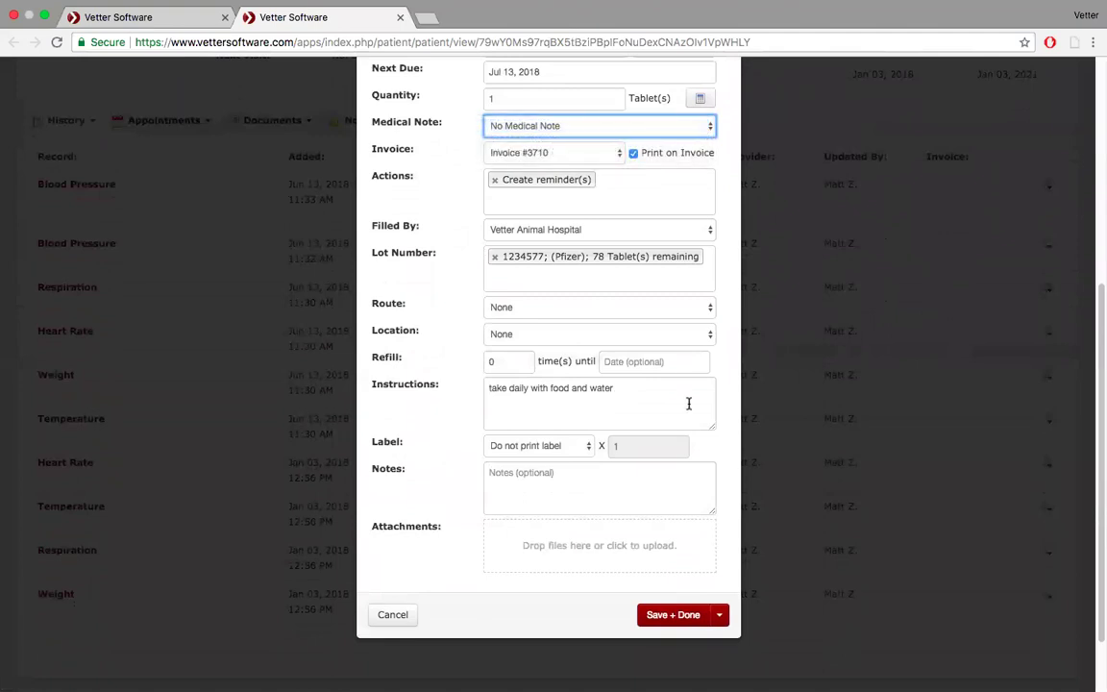
pyautogui.click(672, 615)
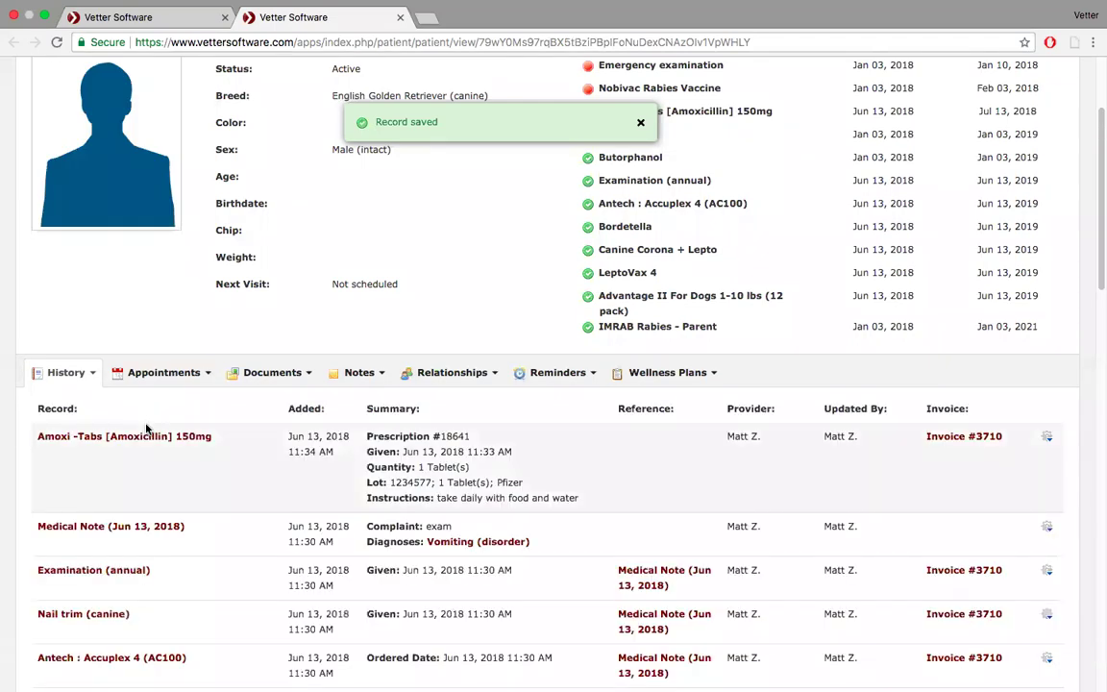
# Edit the saved Amoxi-Tabs record to attach it to Medical Note (Jun 13, 2018) and save the change.
pyautogui.scroll(-2, 144, 403)
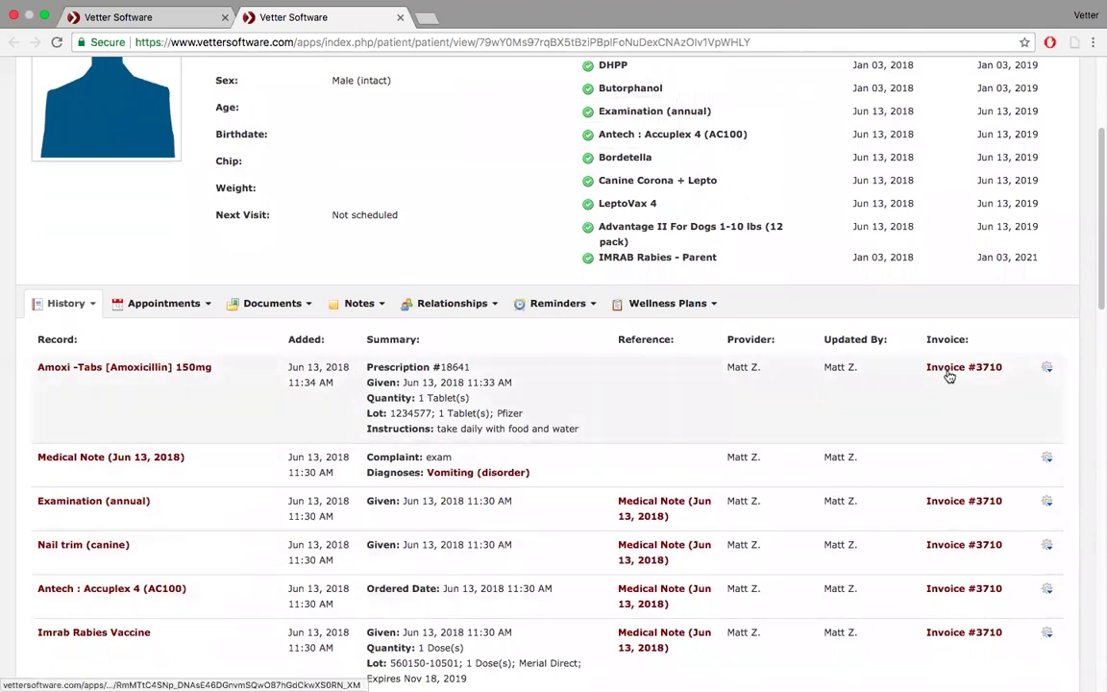
pyautogui.click(1046, 370)
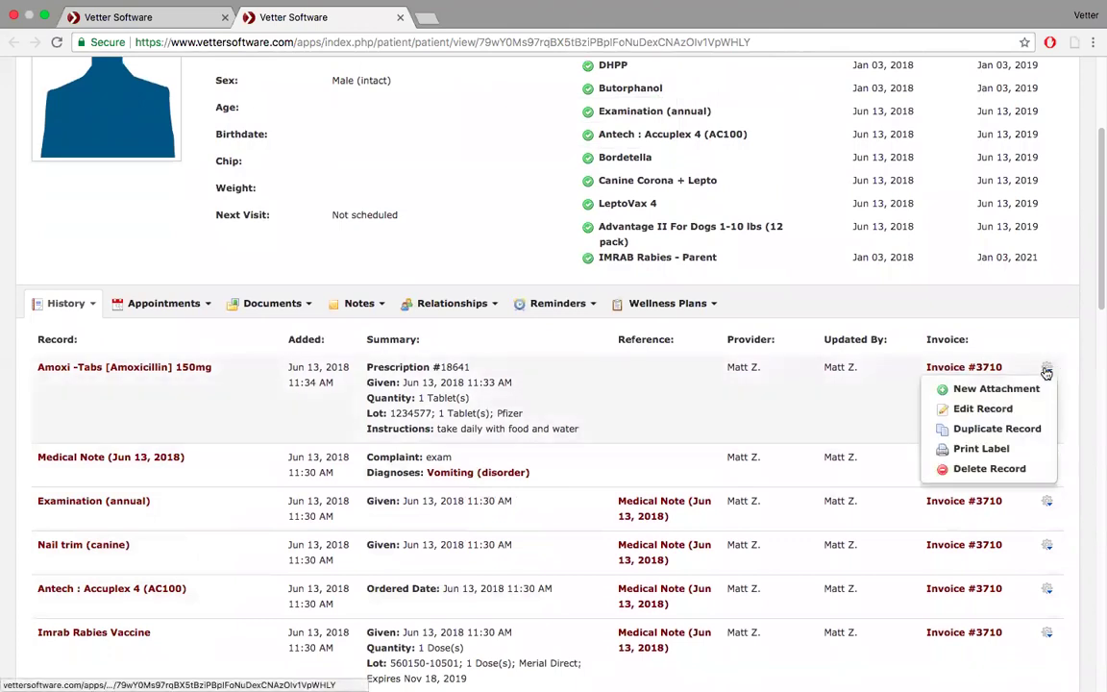
pyautogui.click(1030, 407)
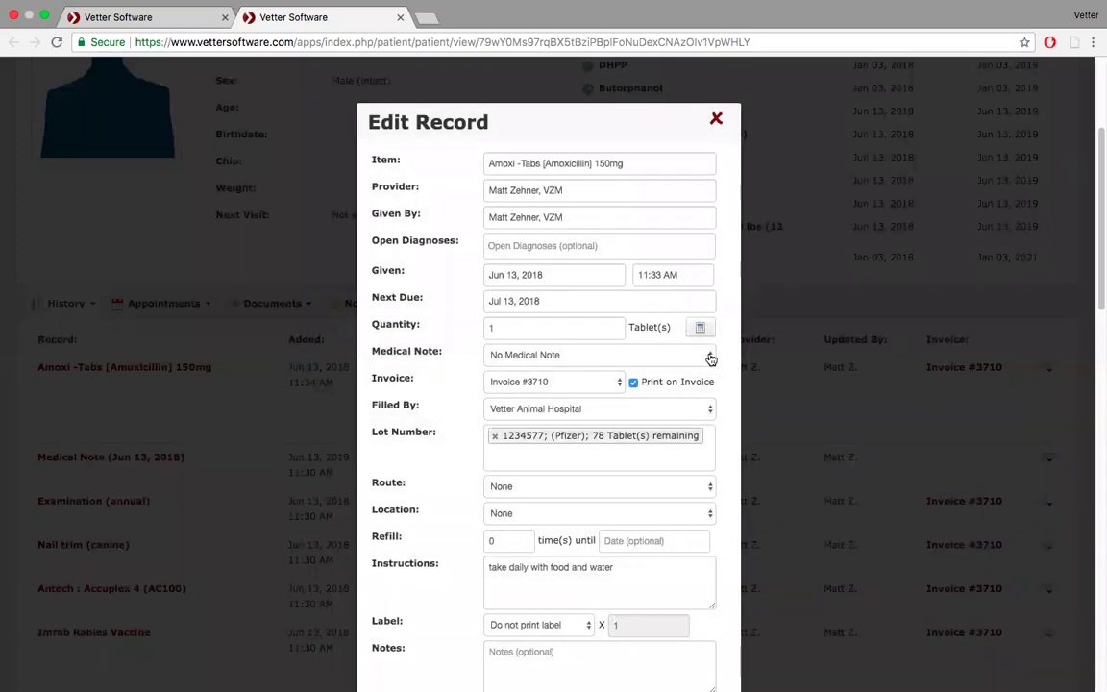
pyautogui.click(710, 356)
pyautogui.click(679, 371)
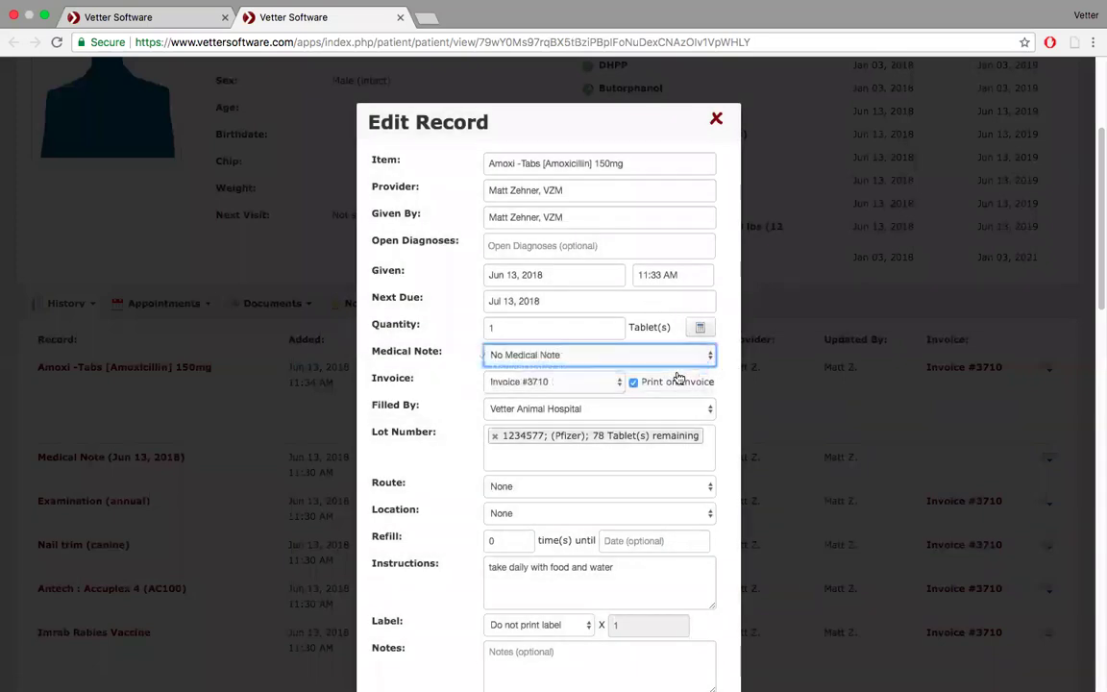
pyautogui.scroll(-3, 678, 377)
pyautogui.click(702, 525)
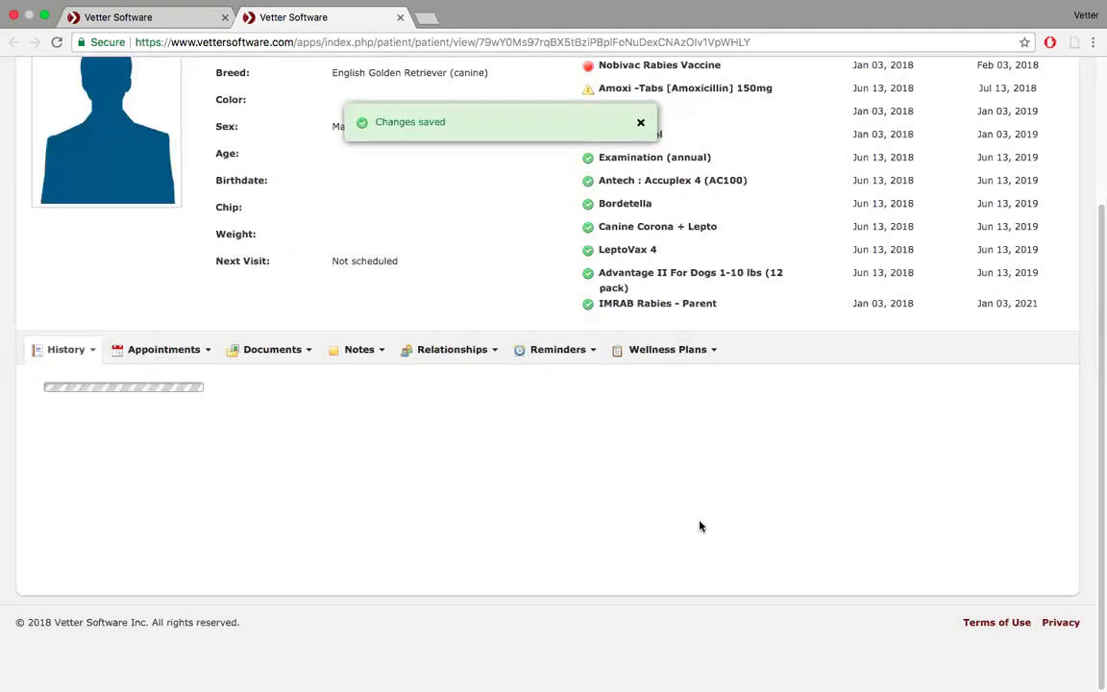
# Open a new diagnosis from the patient history, check its medical note choices, and close the form without saving.
pyautogui.click(92, 352)
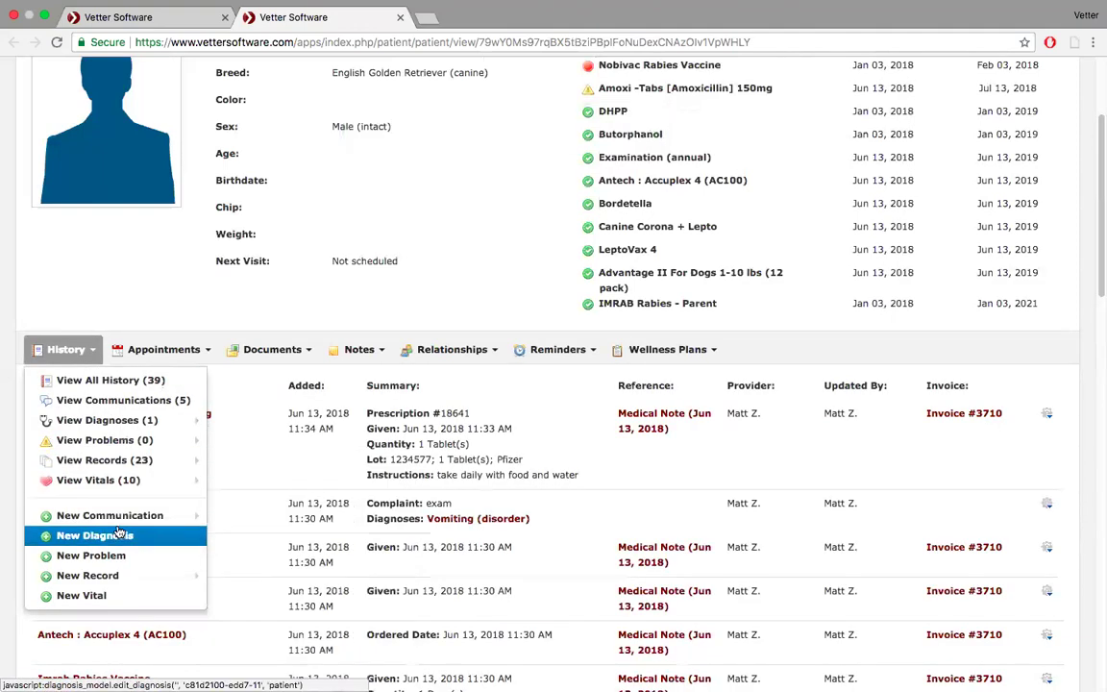
pyautogui.click(119, 534)
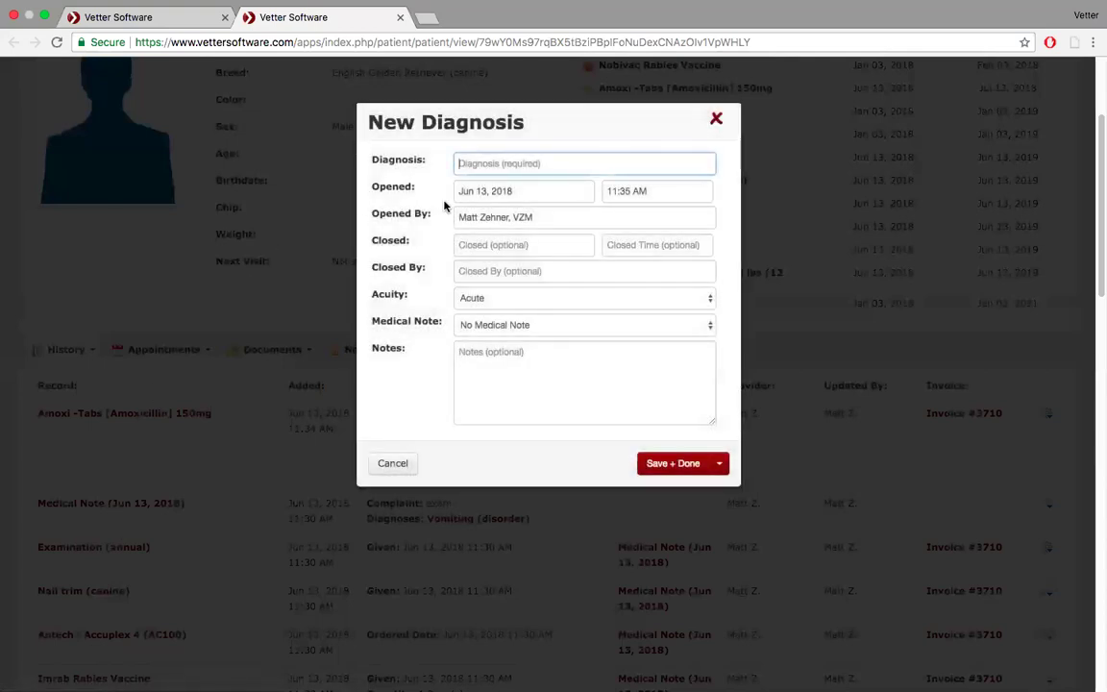
pyautogui.click(707, 326)
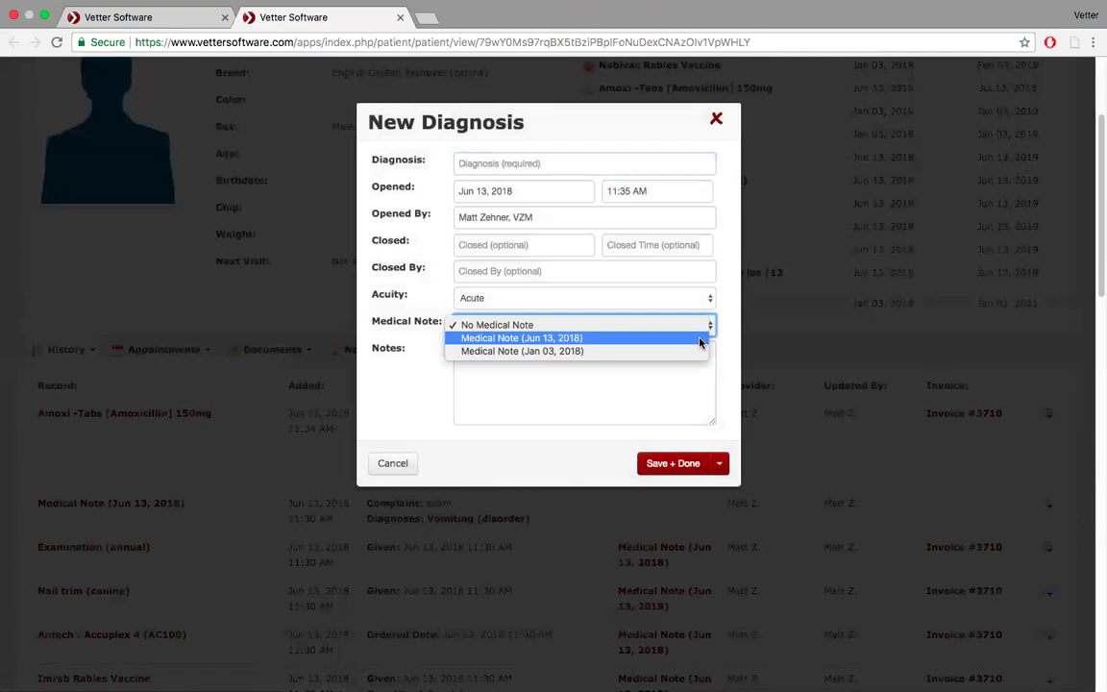
pyautogui.click(716, 115)
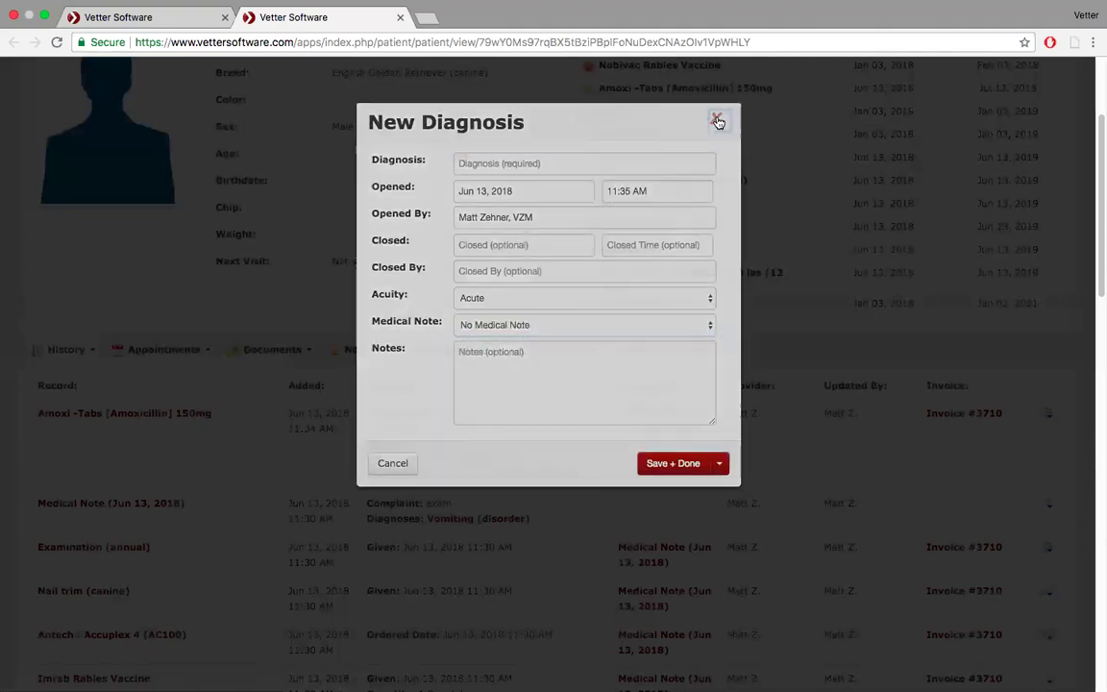
# Switch to the open medical note, view the form for adding a diagnosis under Assessment, and close it.
pyautogui.click(184, 16)
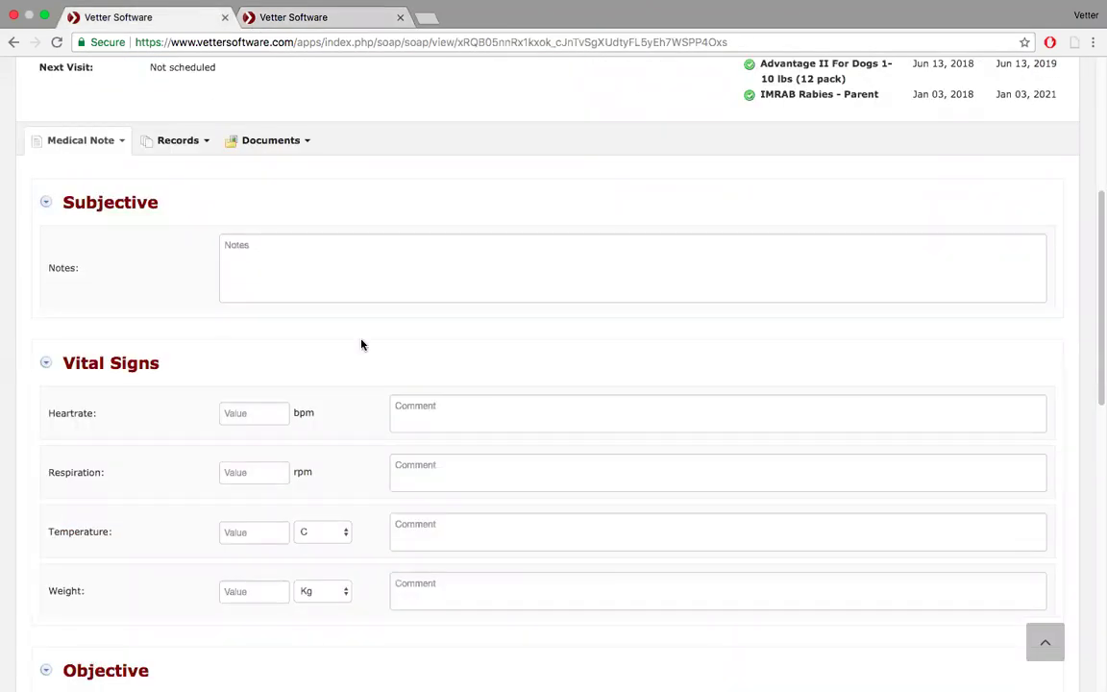
pyautogui.scroll(-5, 344, 379)
pyautogui.scroll(-1, 344, 379)
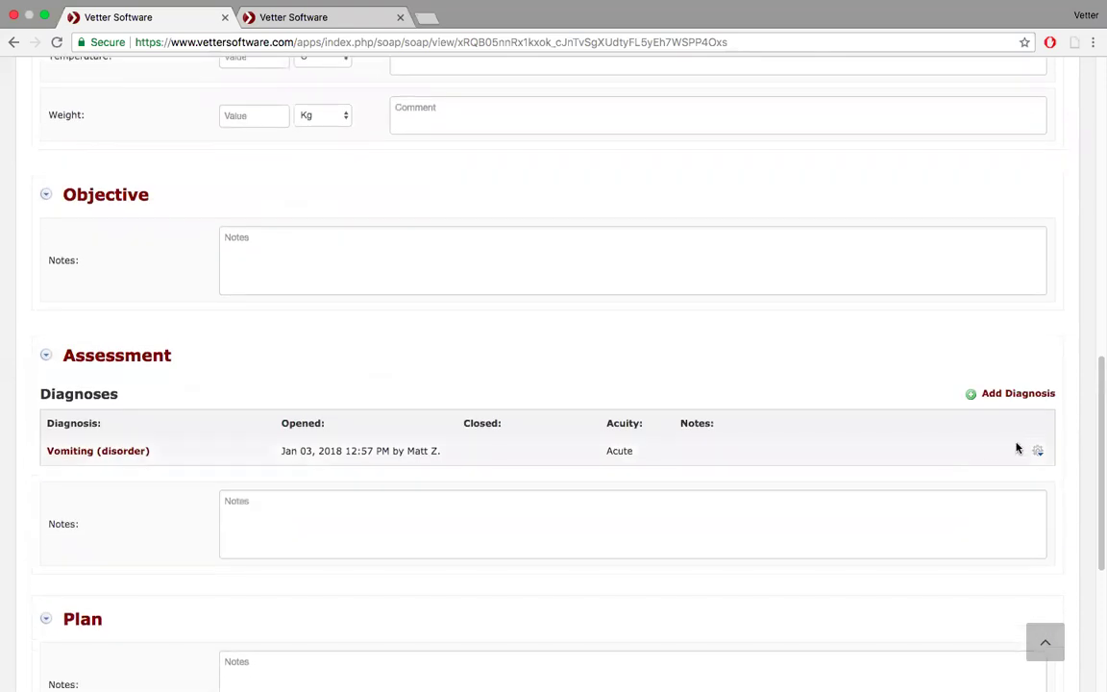
pyautogui.click(970, 395)
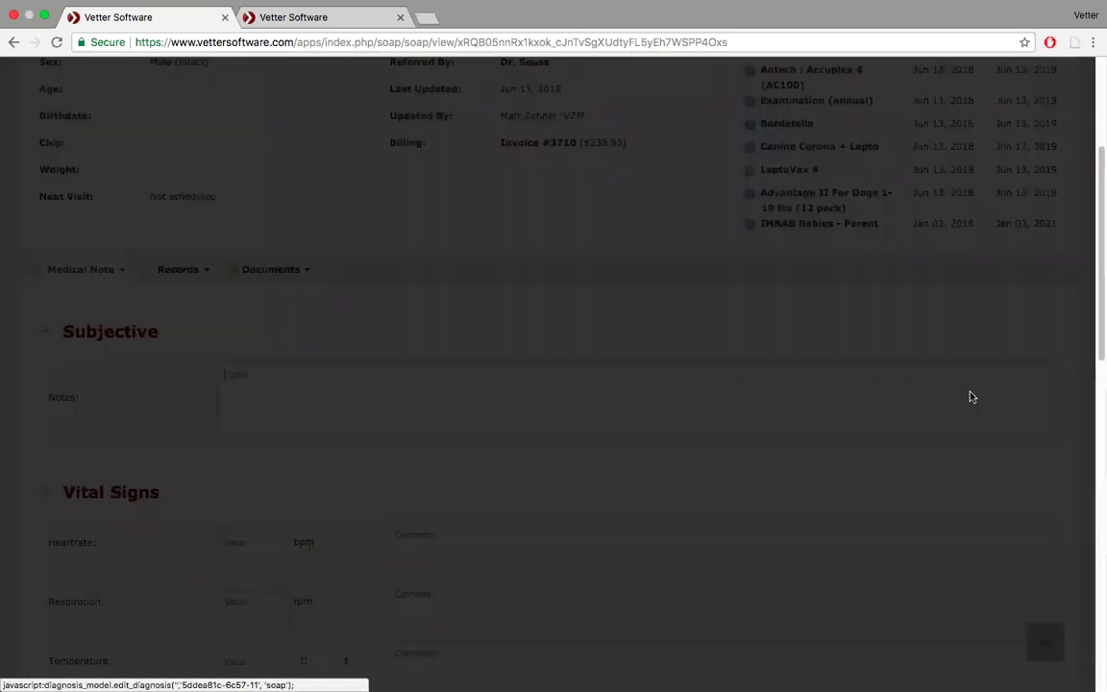
pyautogui.click(716, 330)
# Return to the patient history, review the medical note choices in another new diagnosis, and dismiss it.
pyautogui.click(310, 19)
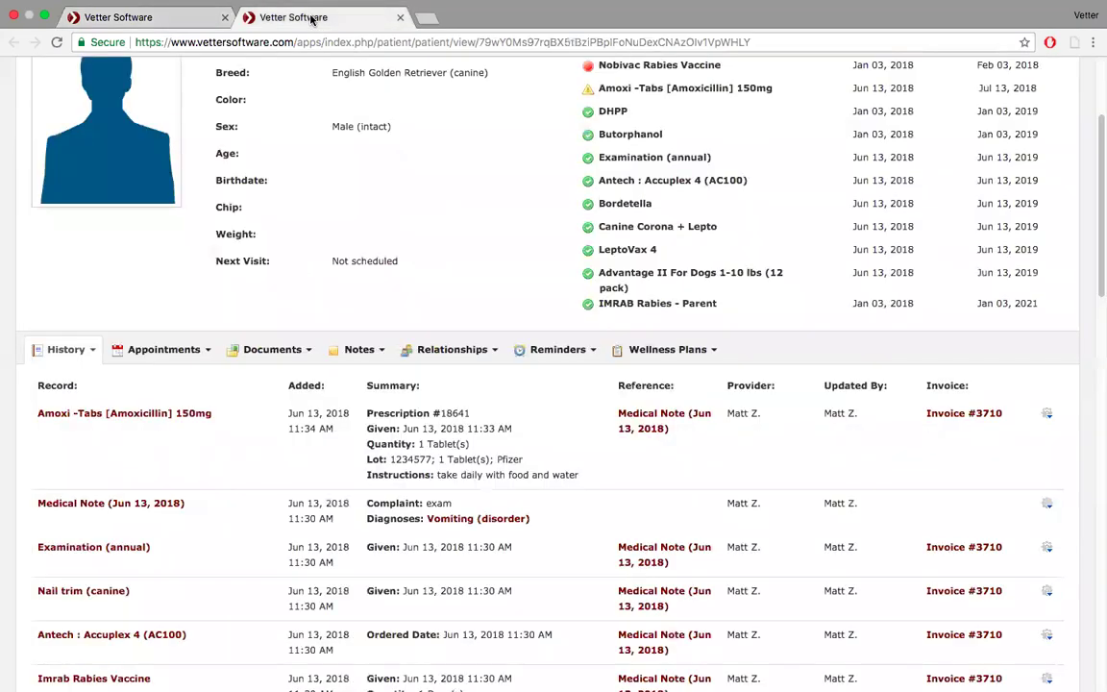
pyautogui.click(91, 351)
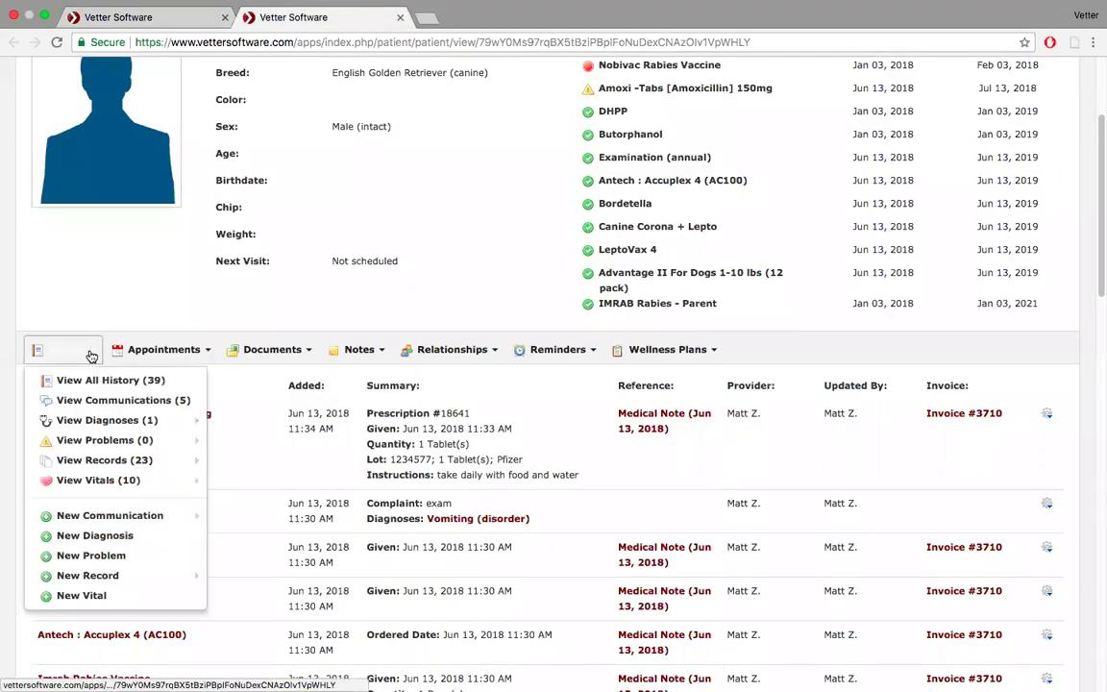
pyautogui.moveTo(111, 578)
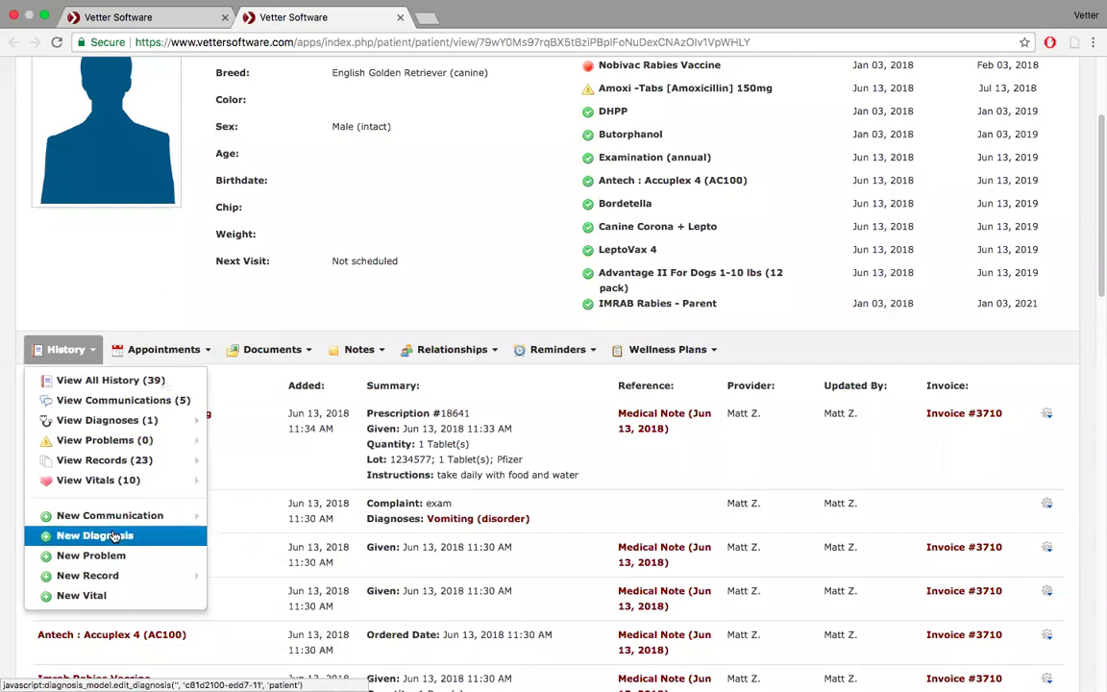
pyautogui.click(112, 536)
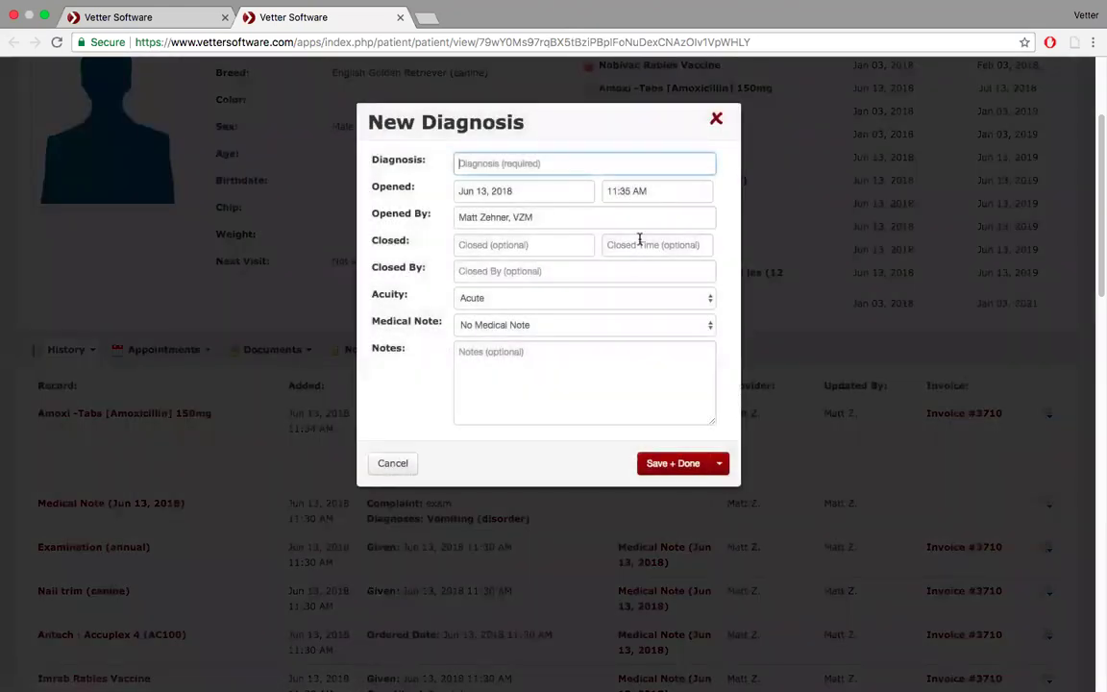
pyautogui.click(709, 325)
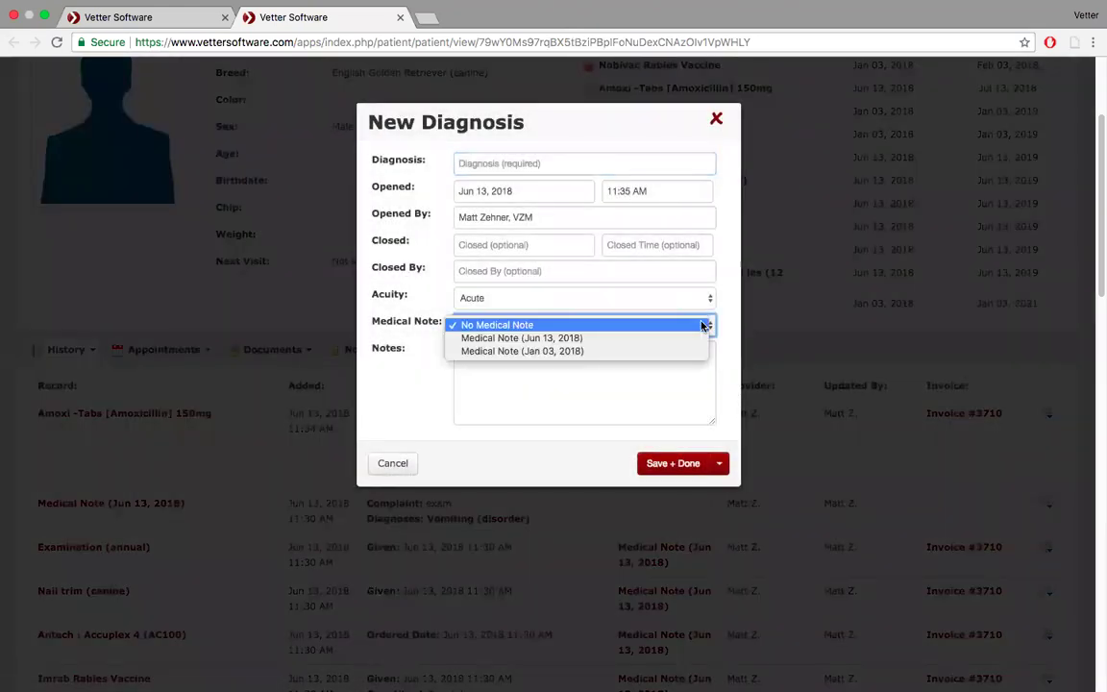
pyautogui.click(715, 117)
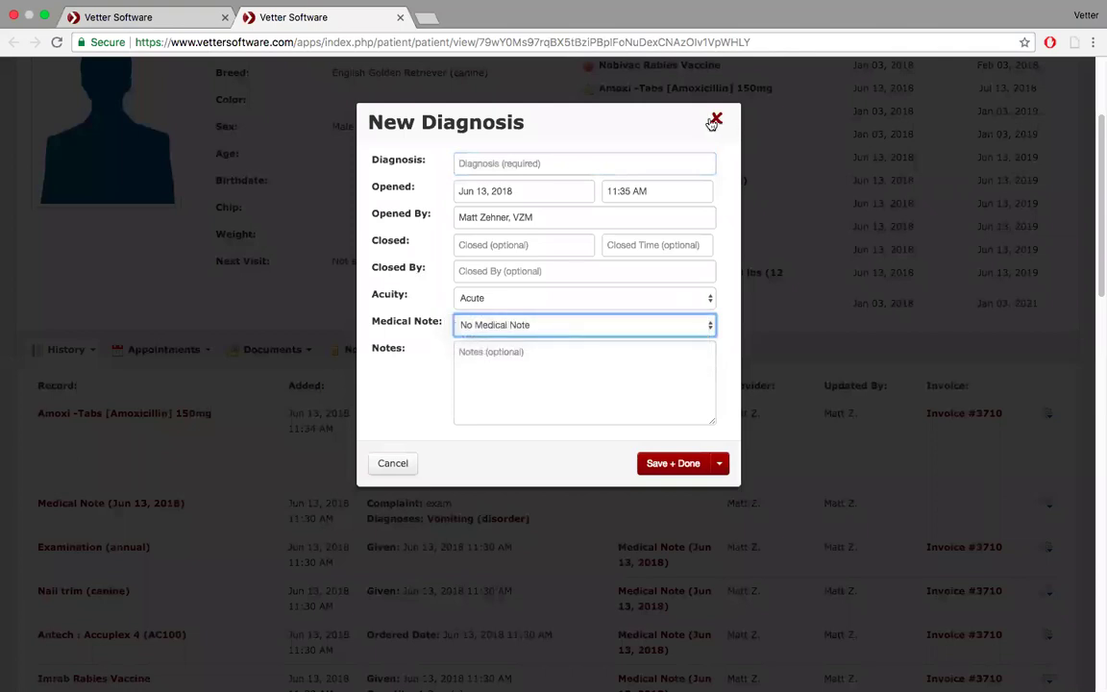
pyautogui.click(716, 118)
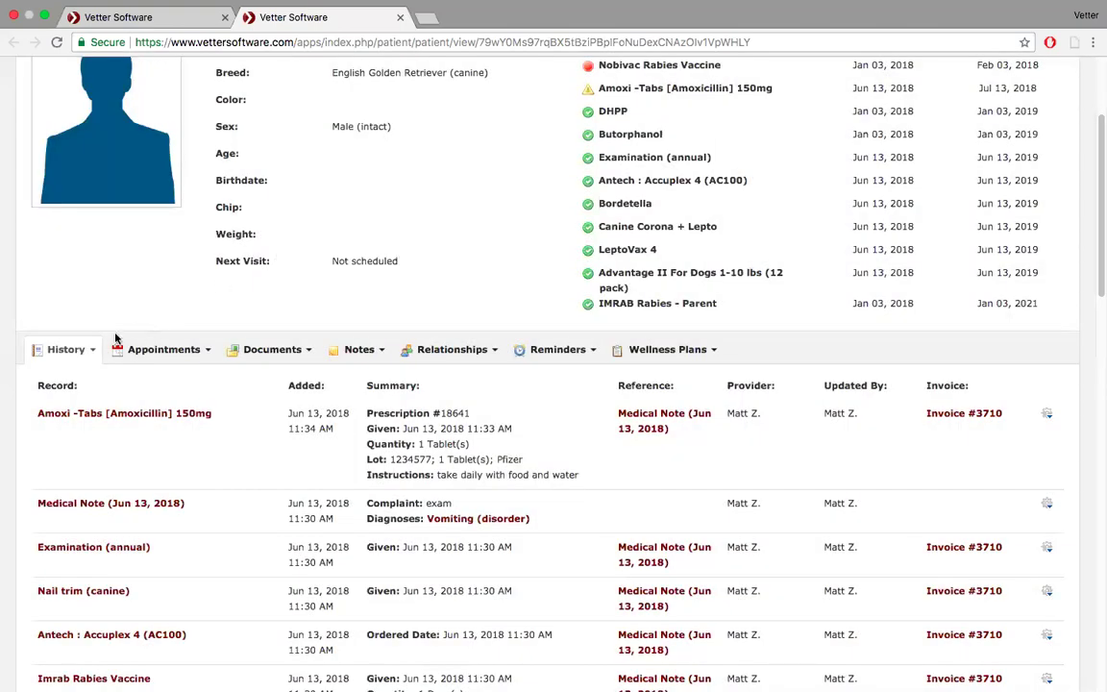
# Open a new vital from the patient history to review its fields, and close it without saving.
pyautogui.click(77, 350)
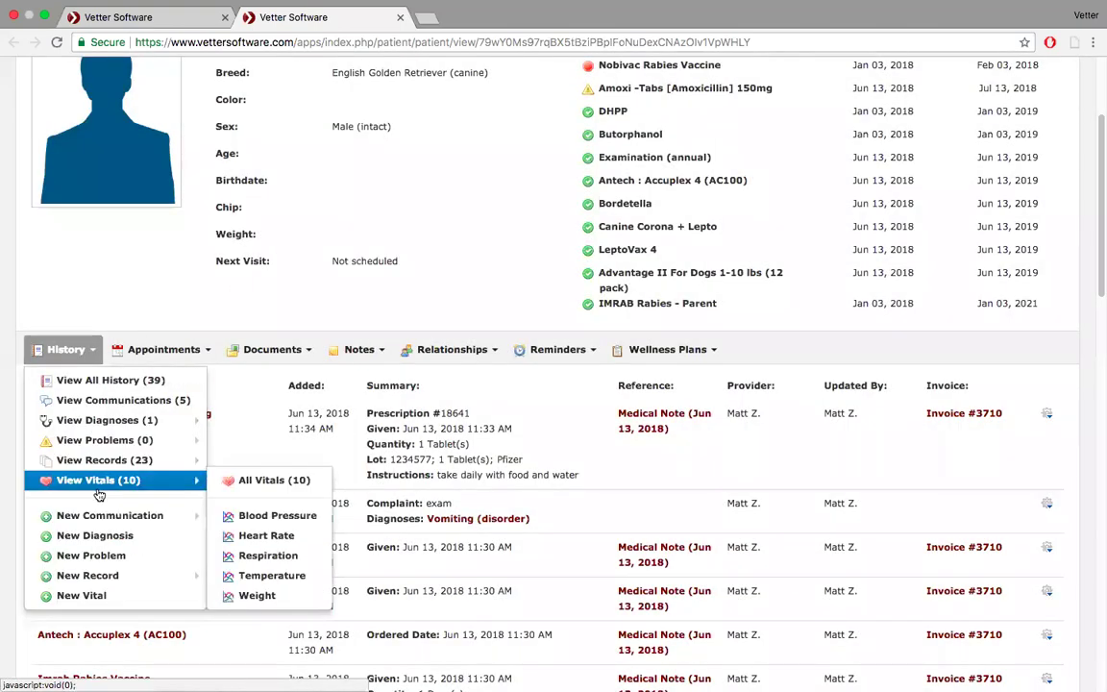
pyautogui.click(82, 596)
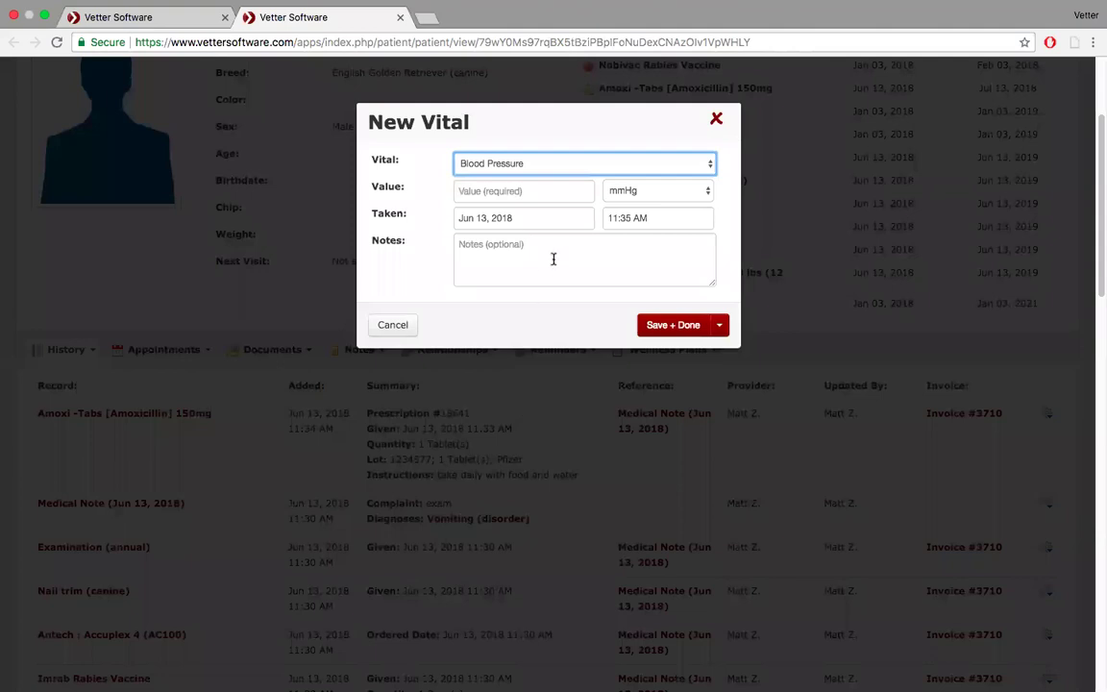
pyautogui.click(716, 121)
pyautogui.moveTo(87, 13)
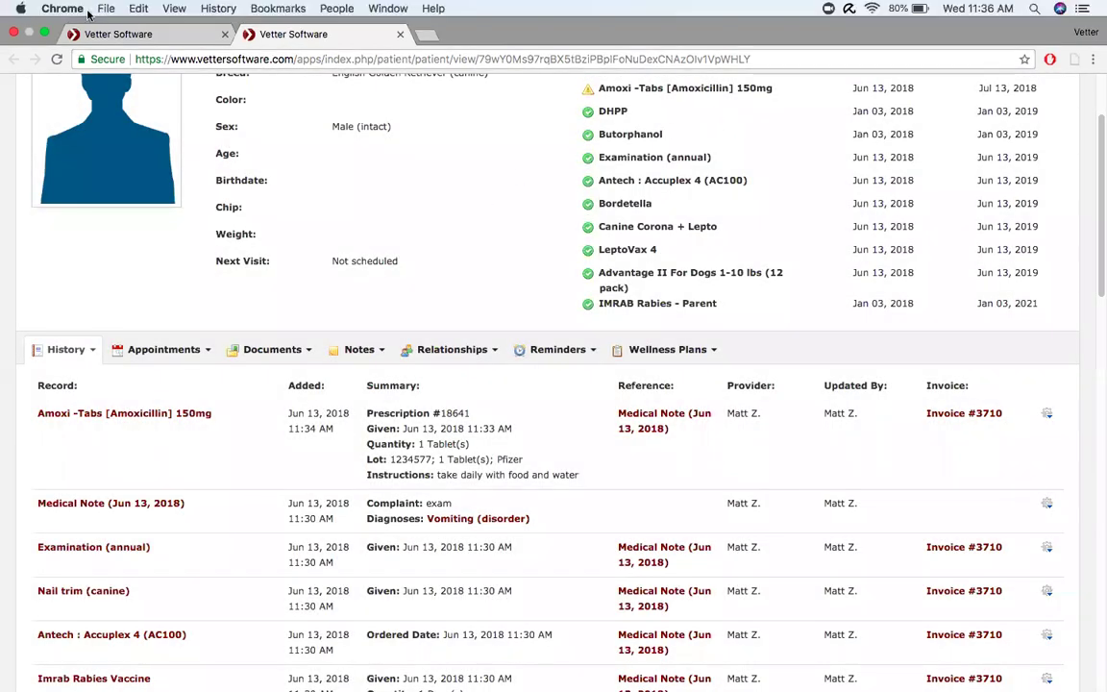
pyautogui.click(43, 33)
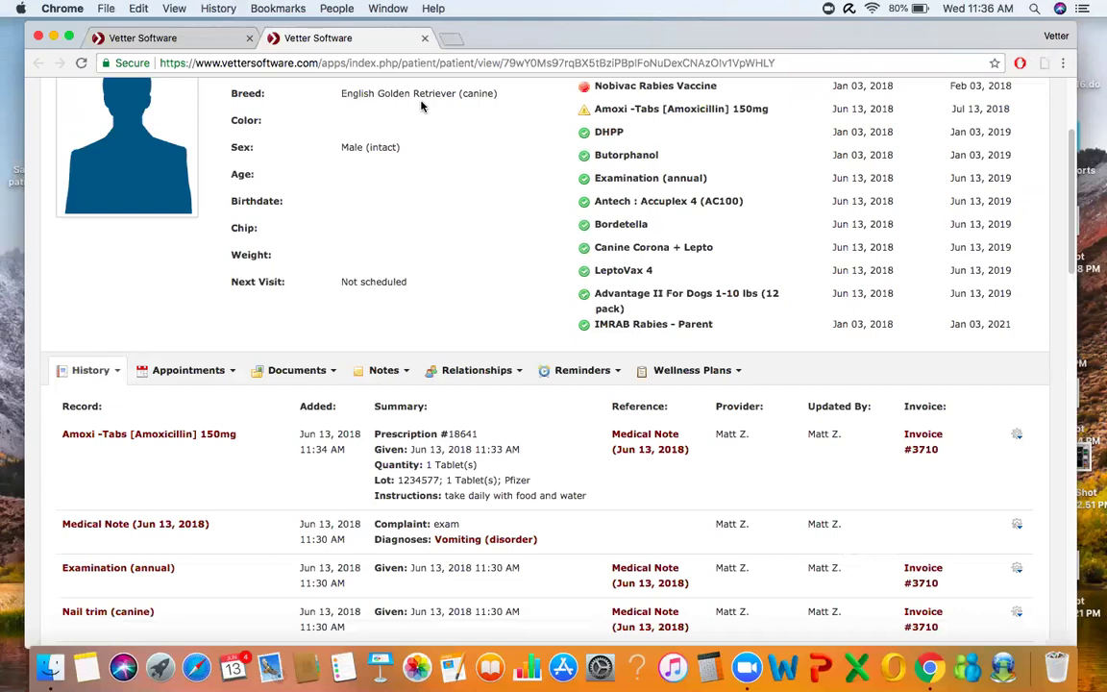
pyautogui.click(69, 39)
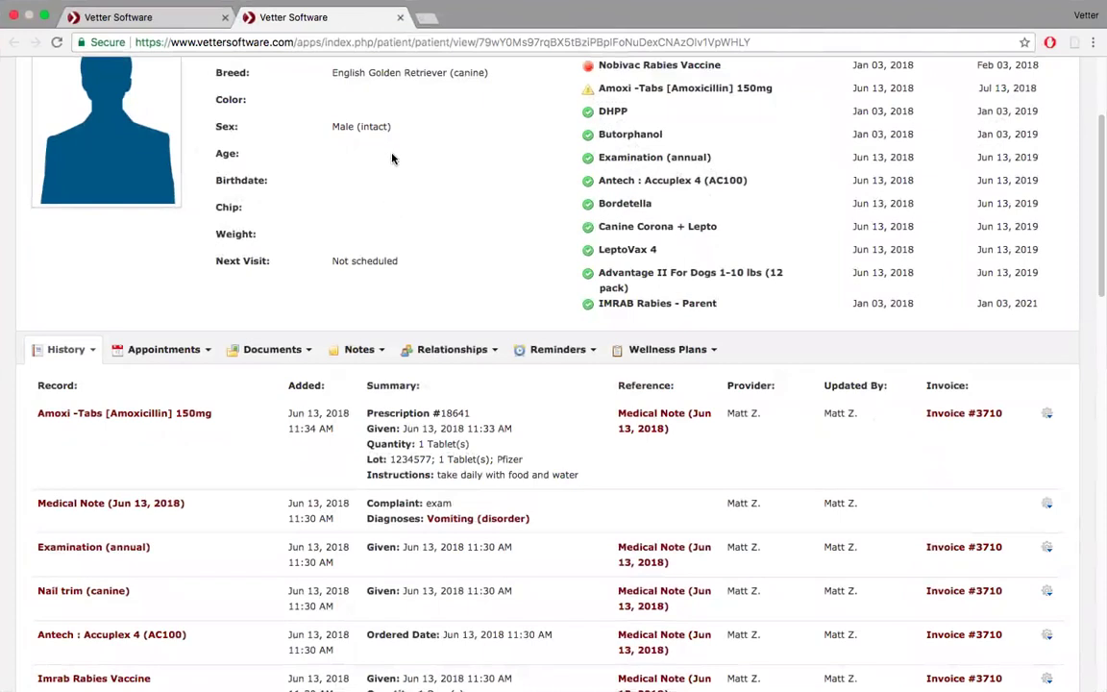
# Go to the inventory dashboard, open Cephalexin Capsule (500 mg), and examine its dose range and dose.
pyautogui.scroll(3, 392, 158)
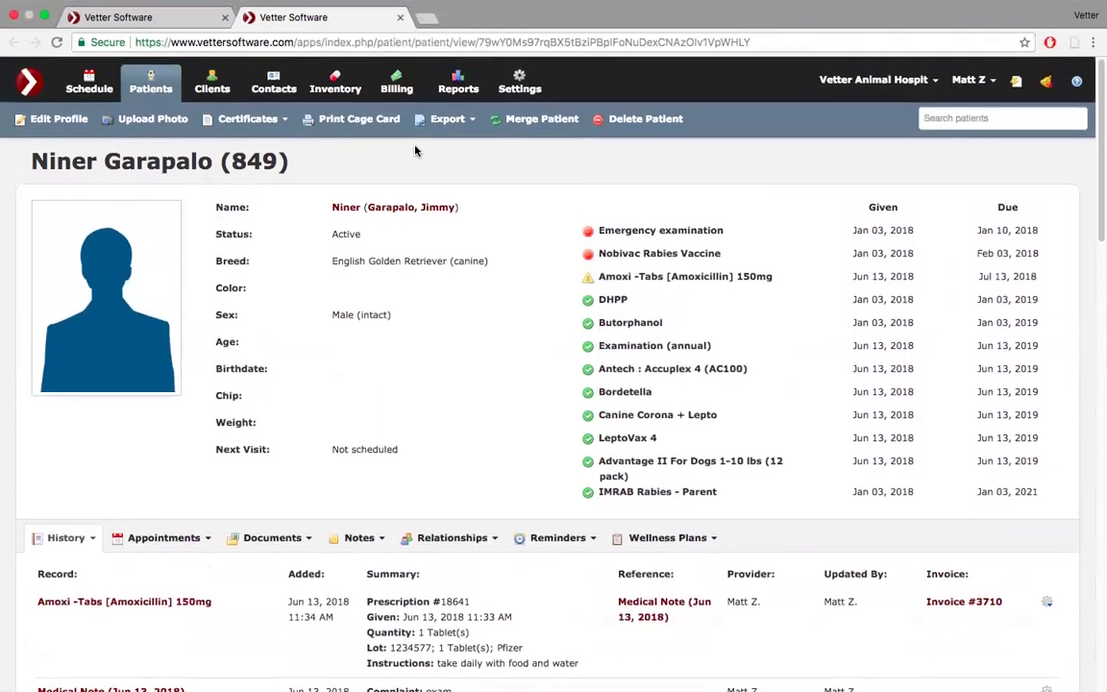
pyautogui.click(442, 90)
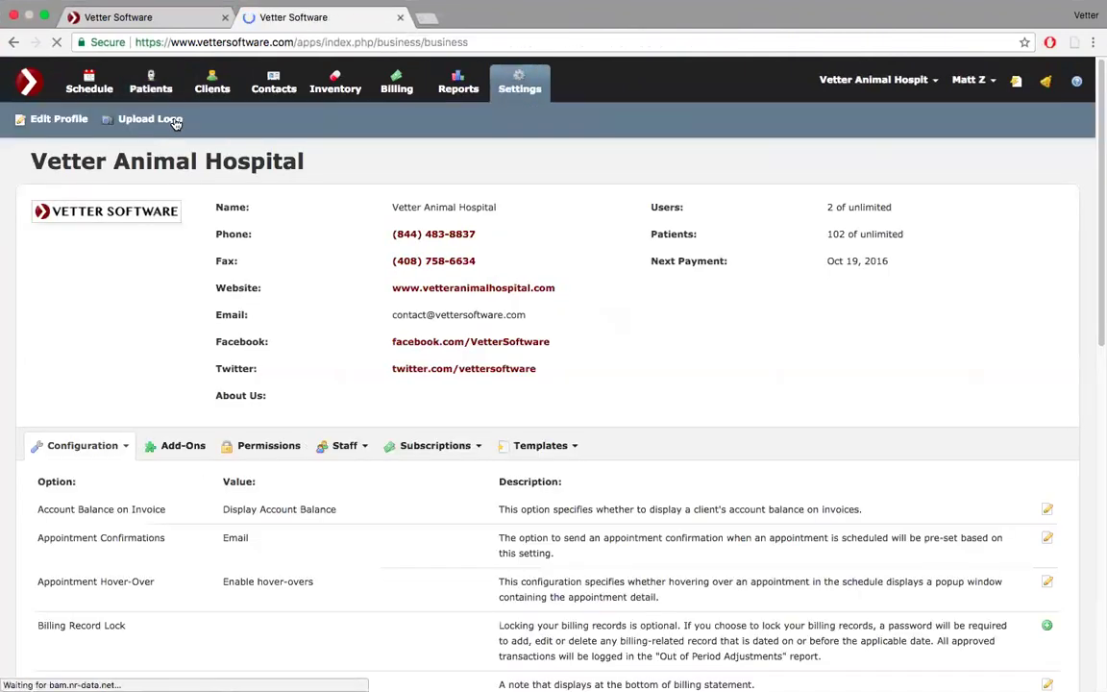
pyautogui.click(338, 83)
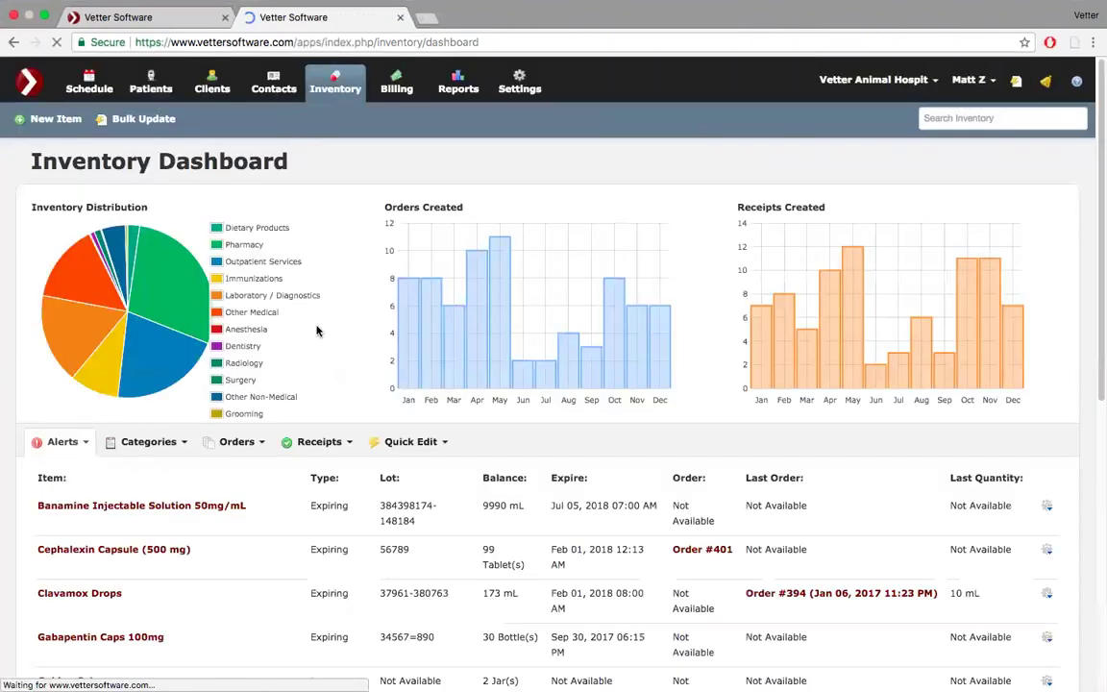
pyautogui.click(120, 551)
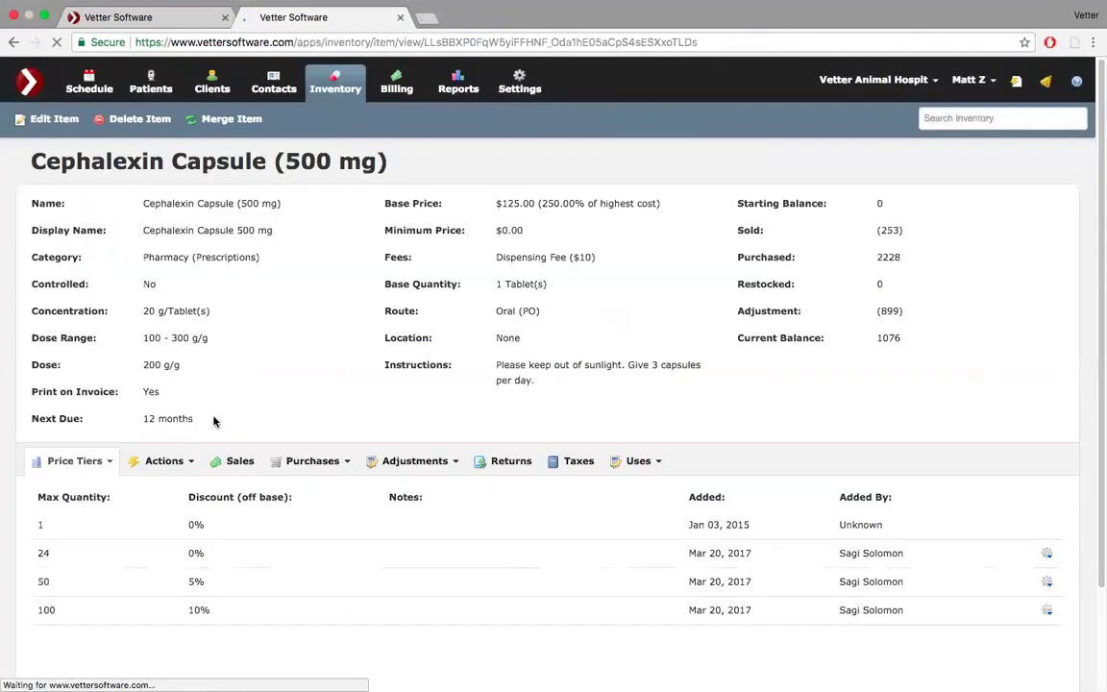
pyautogui.moveTo(257, 373); pyautogui.dragTo(258, 327)
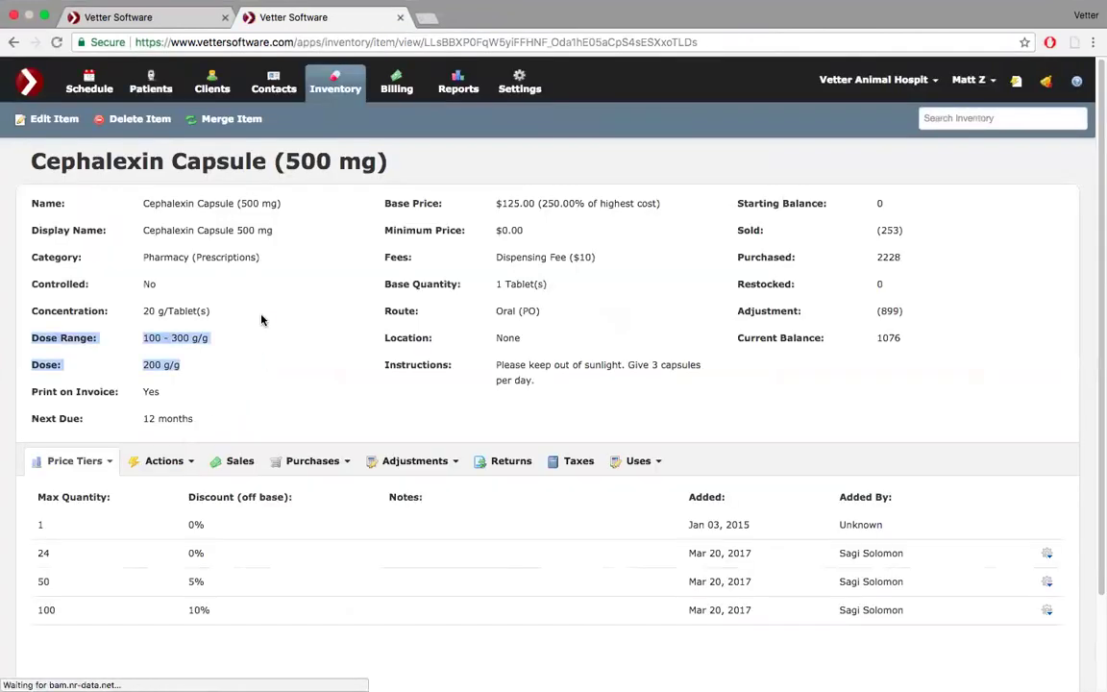
# Search the inventory for "antech" and open Antech : Adult Chem,CBC,Ova and Parasite w/Accuplex (AC615).
pyautogui.click(960, 118)
pyautogui.write('antech')
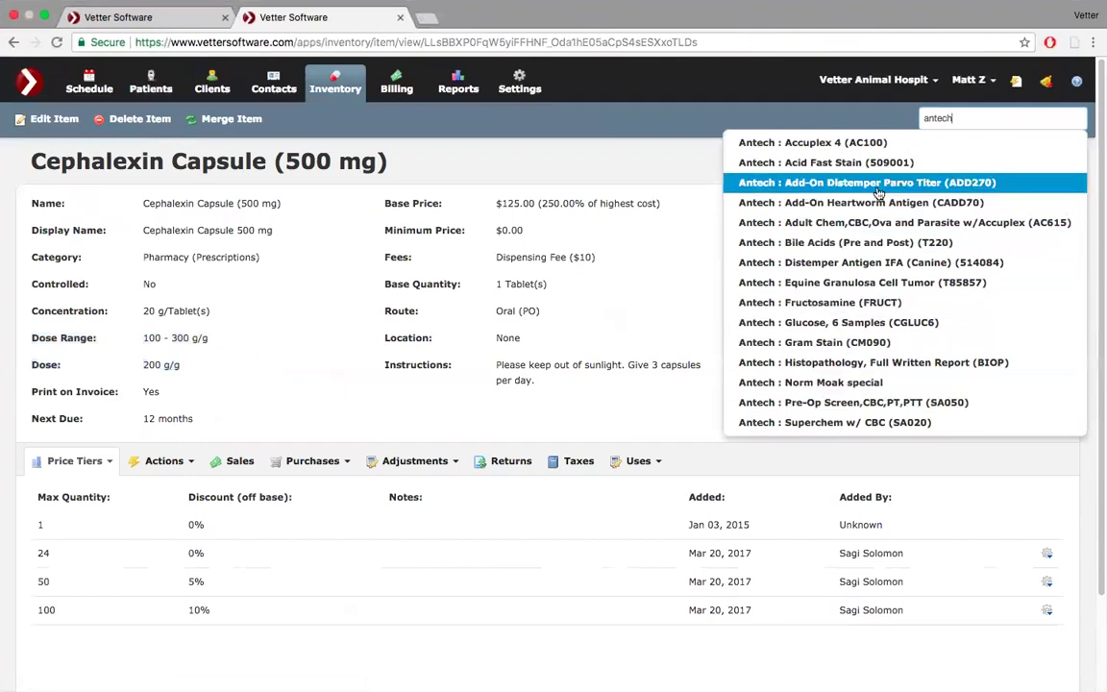
pyautogui.click(876, 222)
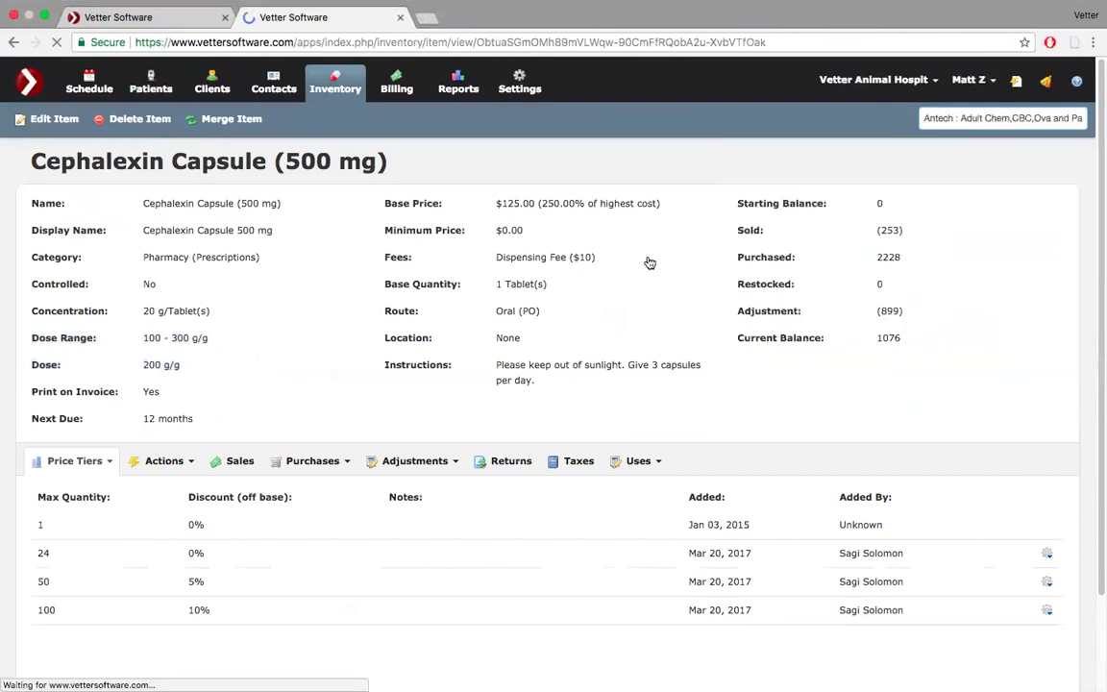
pyautogui.scroll(-1, 277, 371)
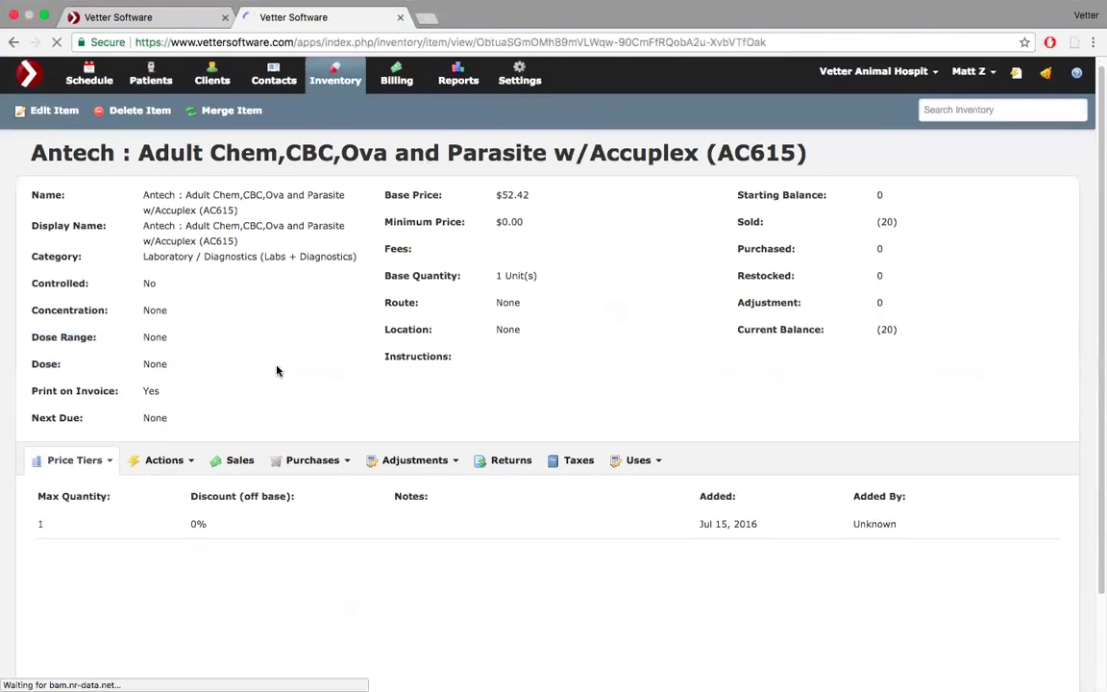
# View the list of actions configured for the Antech AC615 inventory item.
pyautogui.scroll(-3, 277, 371)
pyautogui.click(193, 353)
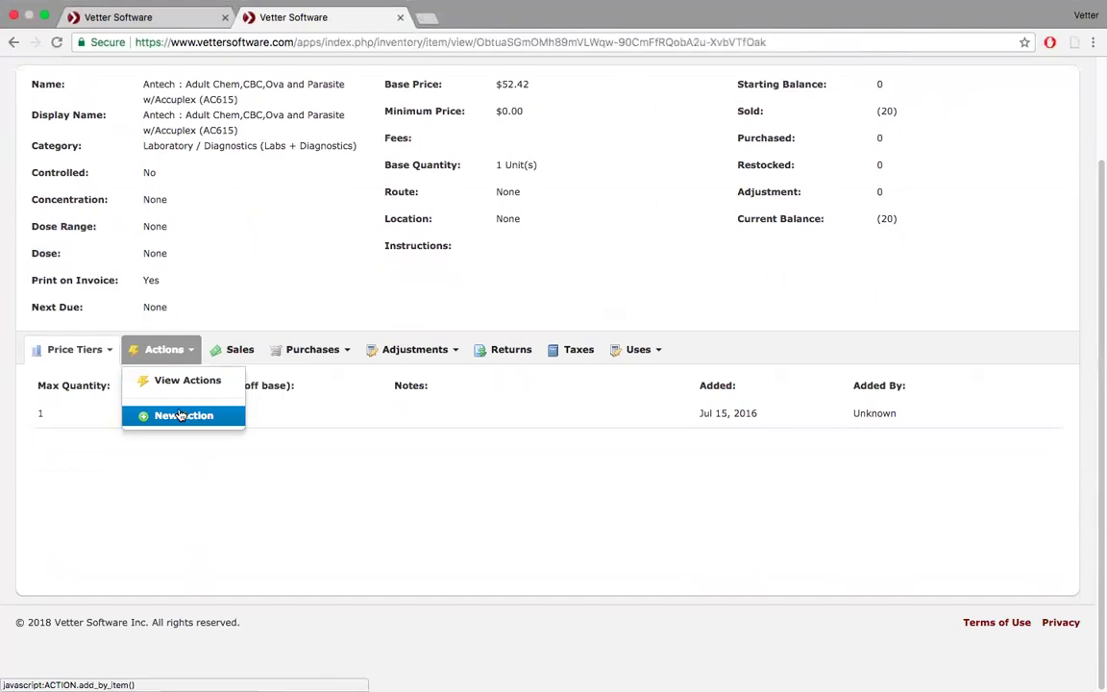
pyautogui.click(180, 379)
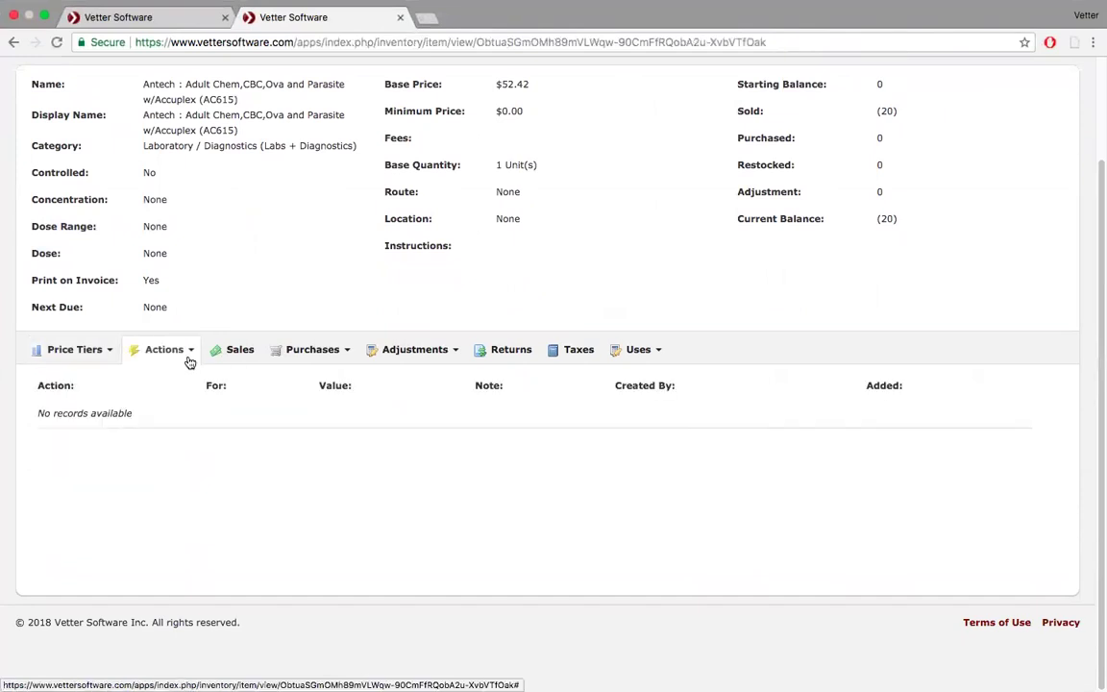
# Start a new action for the Antech AC615 item with the type Create task, due 2 days after.
pyautogui.click(188, 352)
pyautogui.click(175, 416)
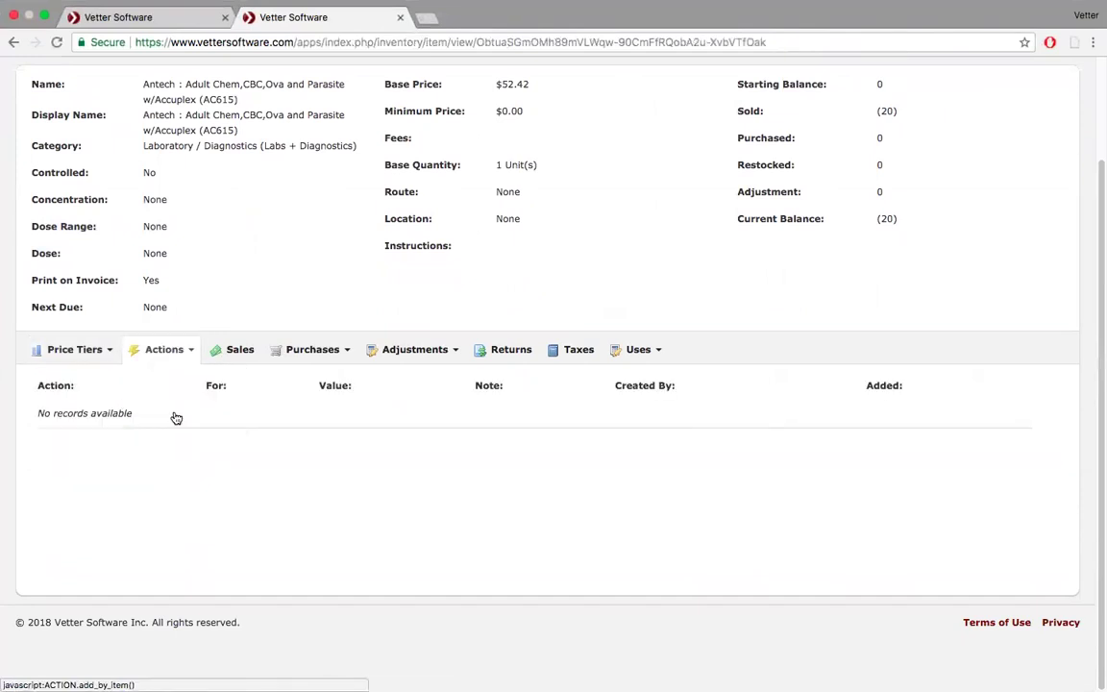
pyautogui.click(675, 168)
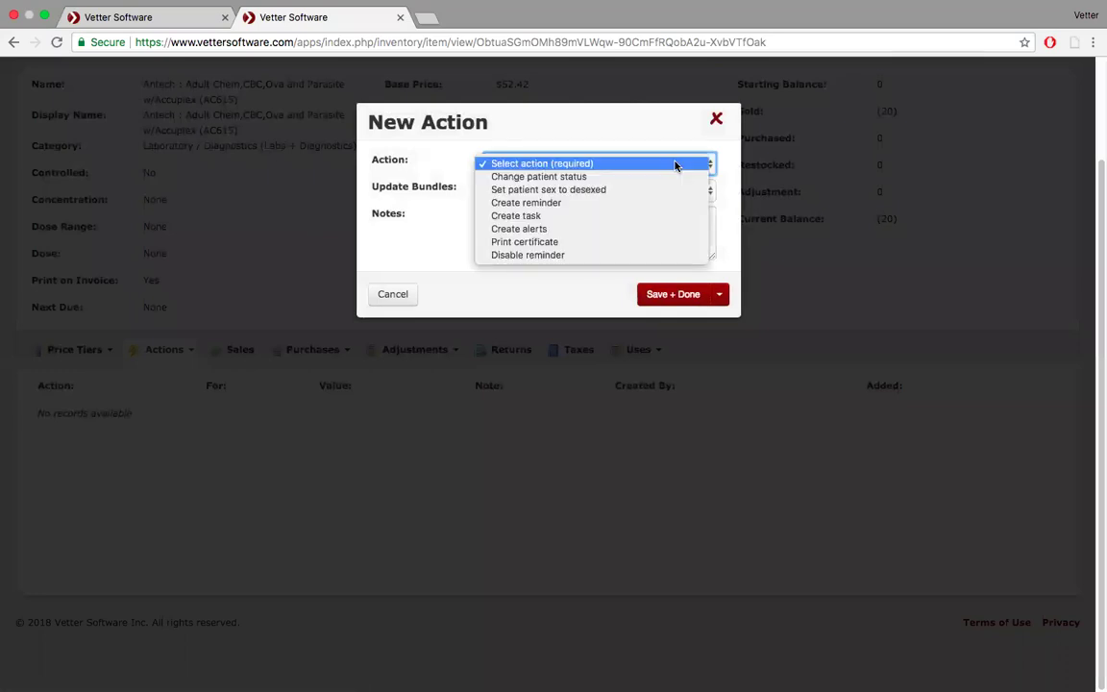
pyautogui.click(657, 216)
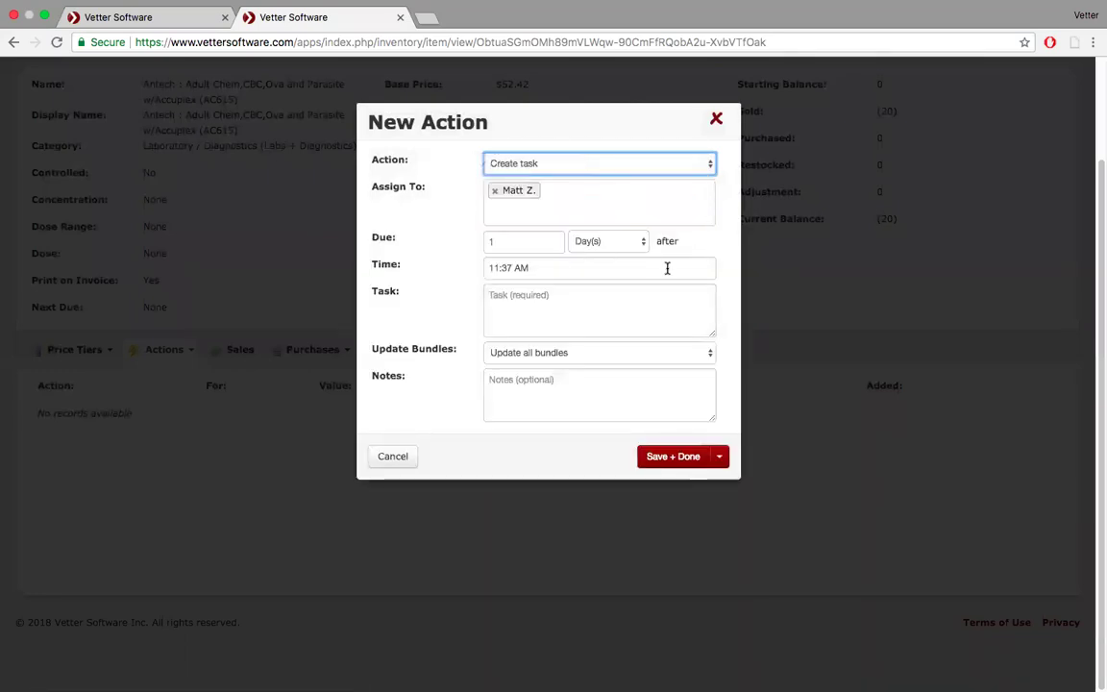
pyautogui.click(511, 240)
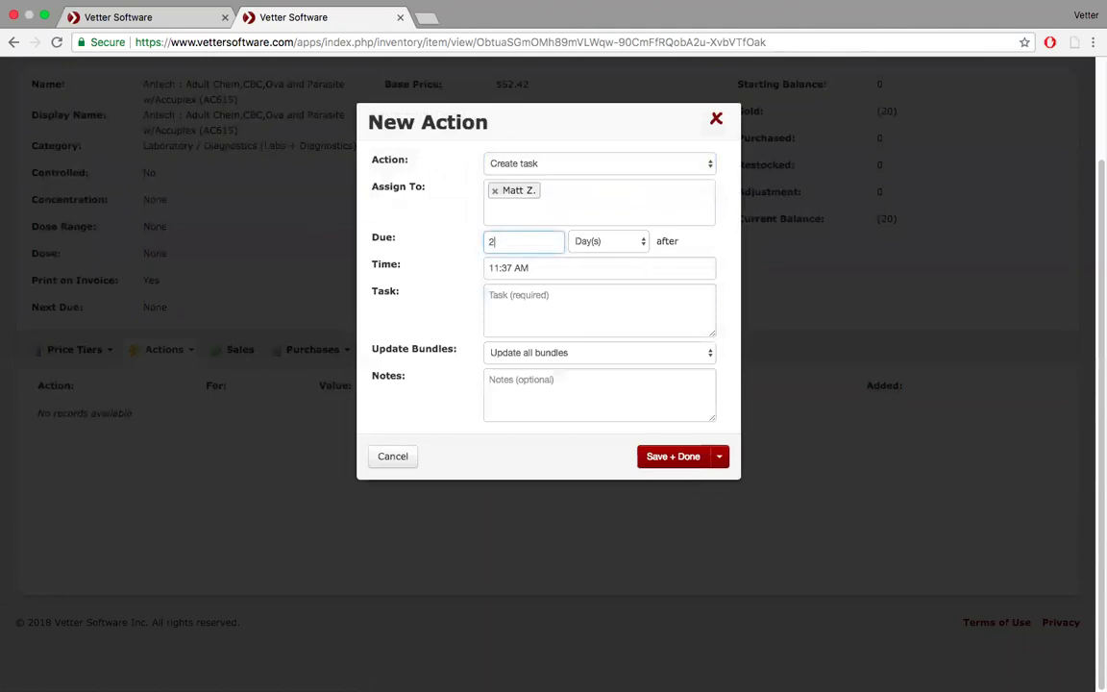
# Check the assignee choices, keep the current assignee, and enter "Call back C with results" as the task.
pyautogui.click(496, 217)
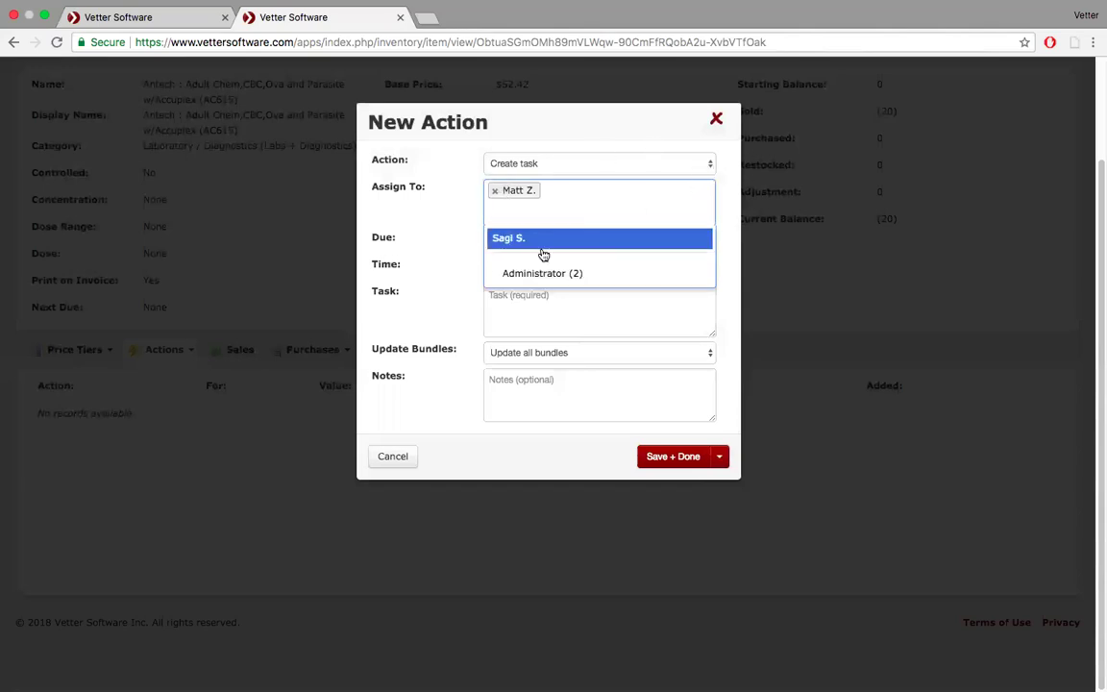
pyautogui.click(731, 180)
pyautogui.click(536, 309)
pyautogui.write('Call back C with results')
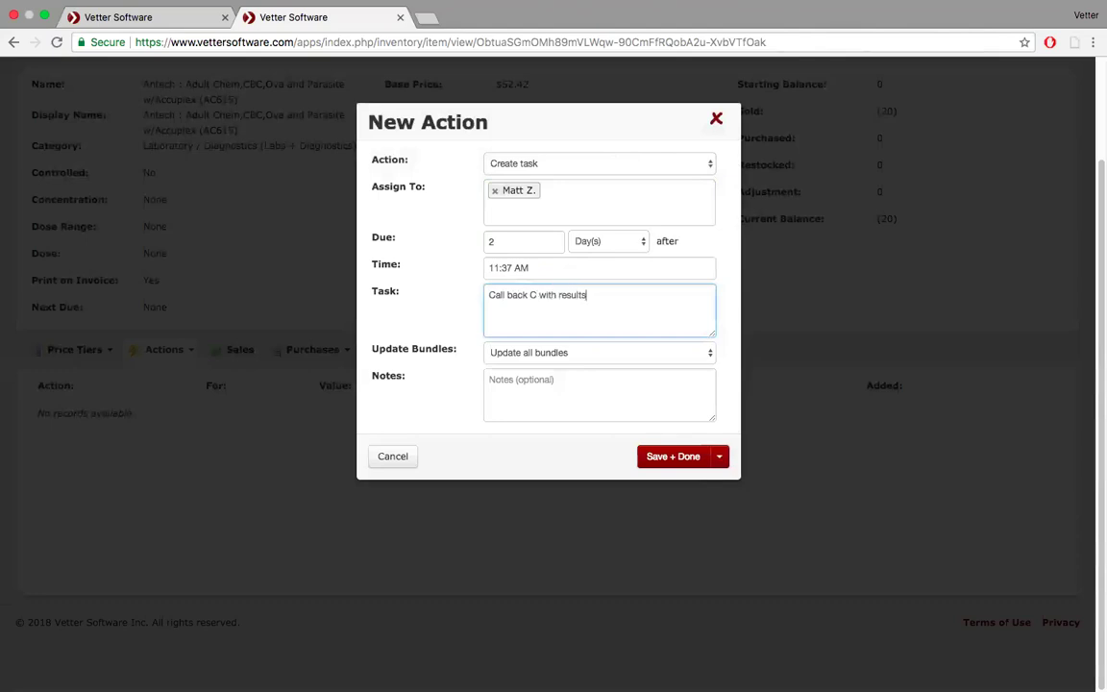
# Set the new action to not update bundles and save it on the Antech AC615 item.
pyautogui.click(706, 353)
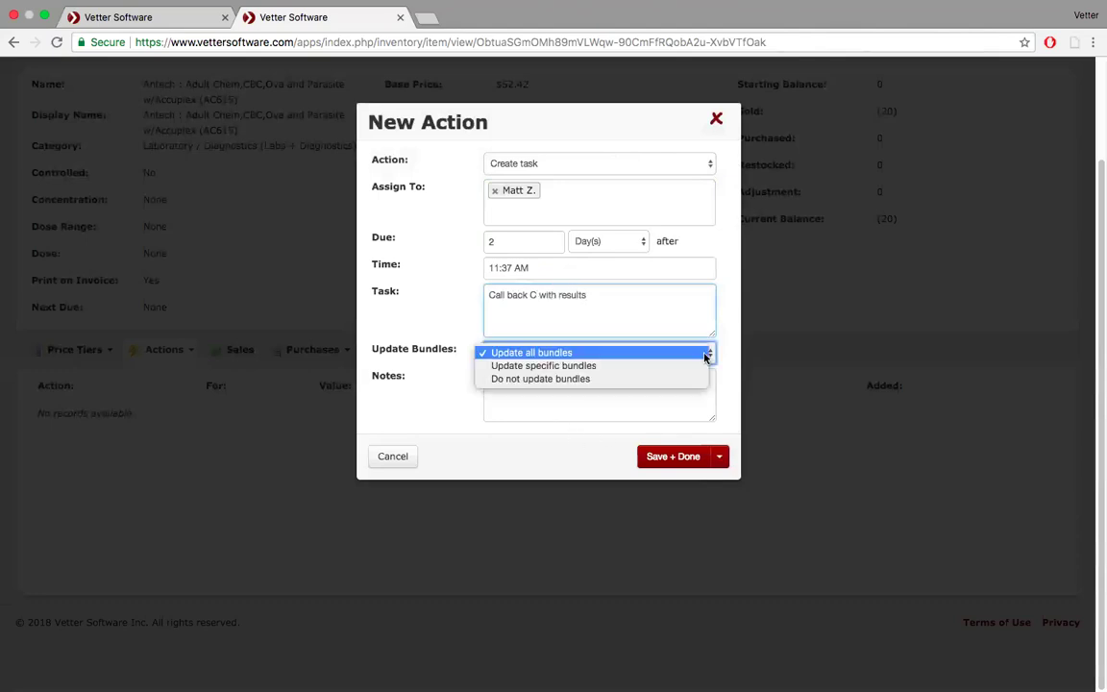
pyautogui.click(656, 381)
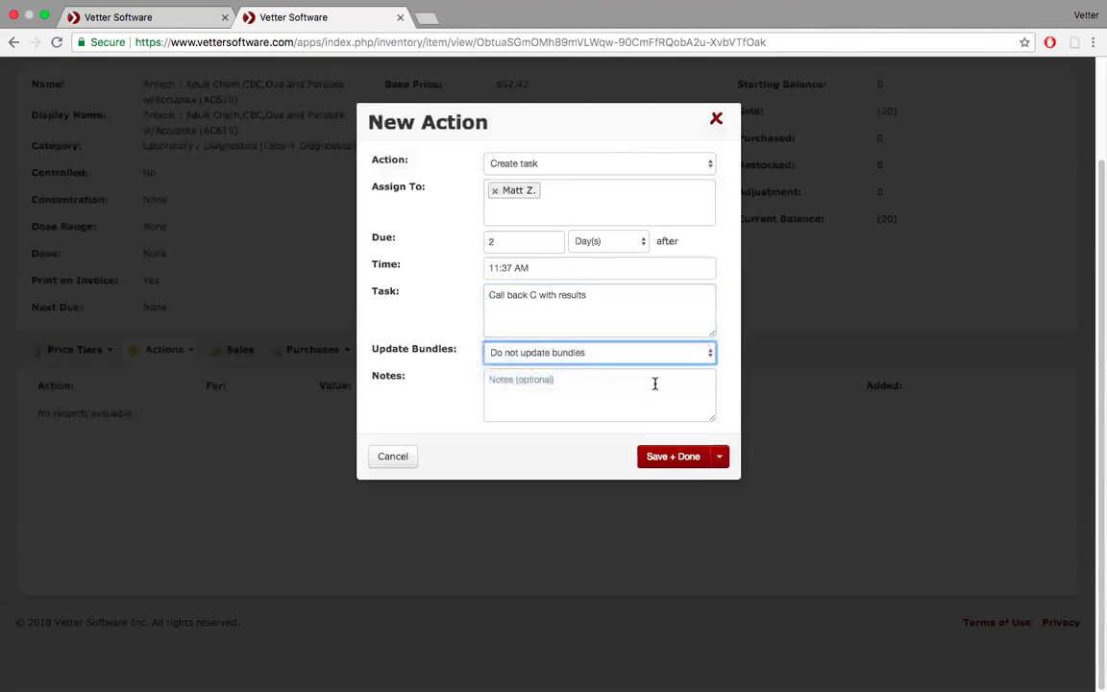
pyautogui.click(673, 457)
# Open the profile of the recently viewed patient Niner.
pyautogui.scroll(3, 394, 192)
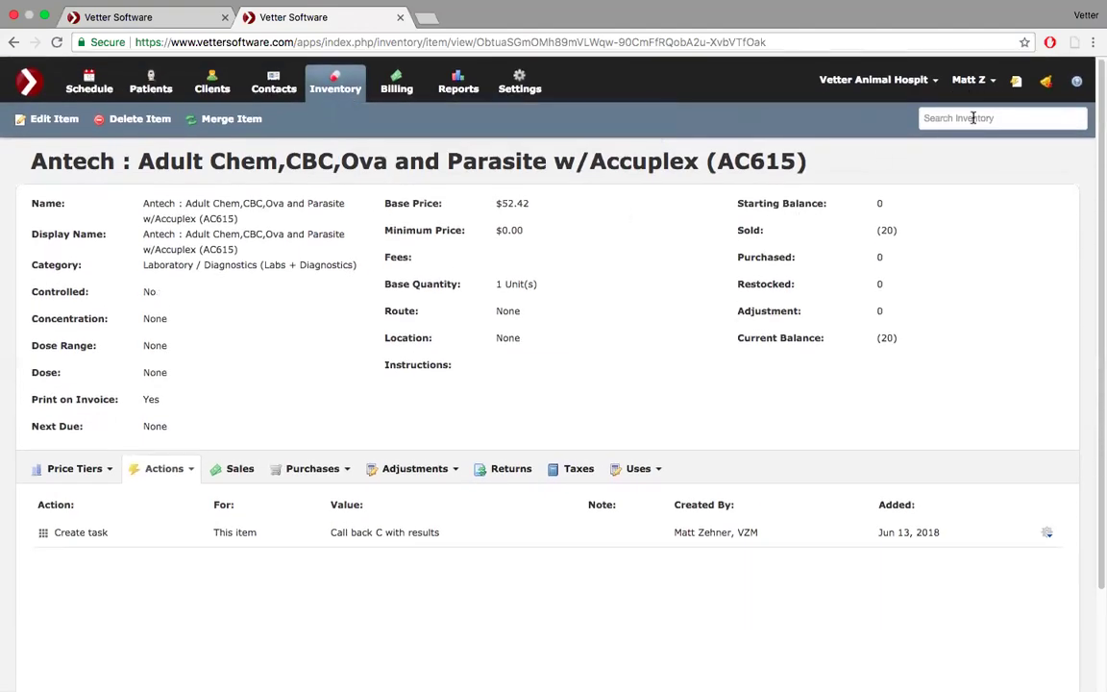
pyautogui.click(1018, 85)
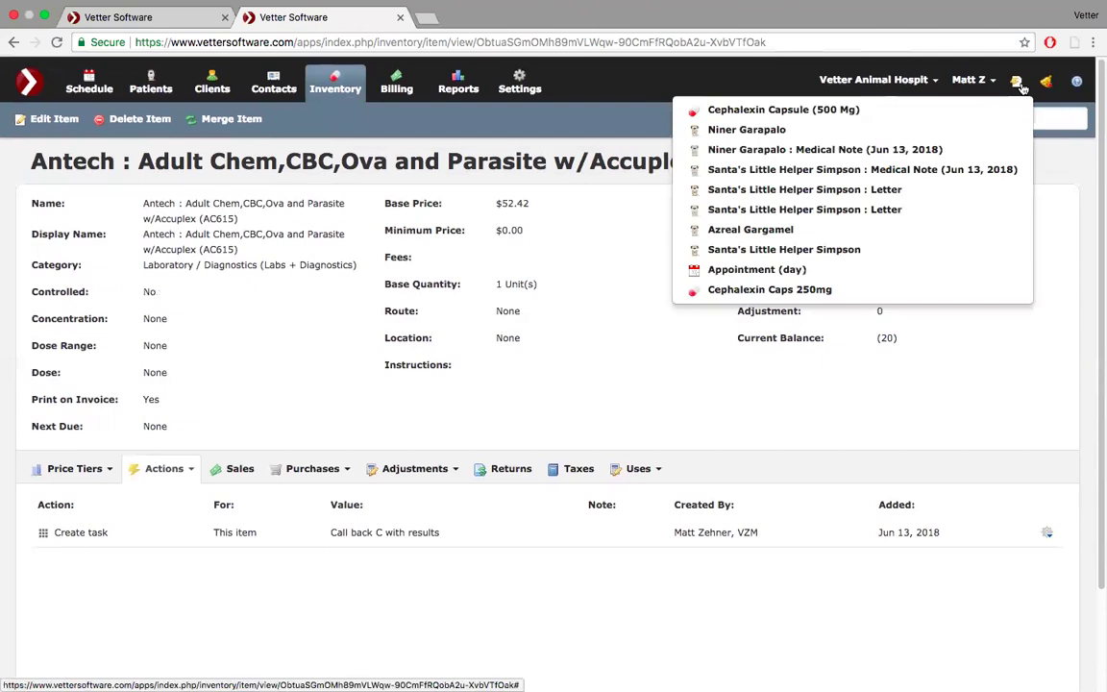
pyautogui.click(759, 133)
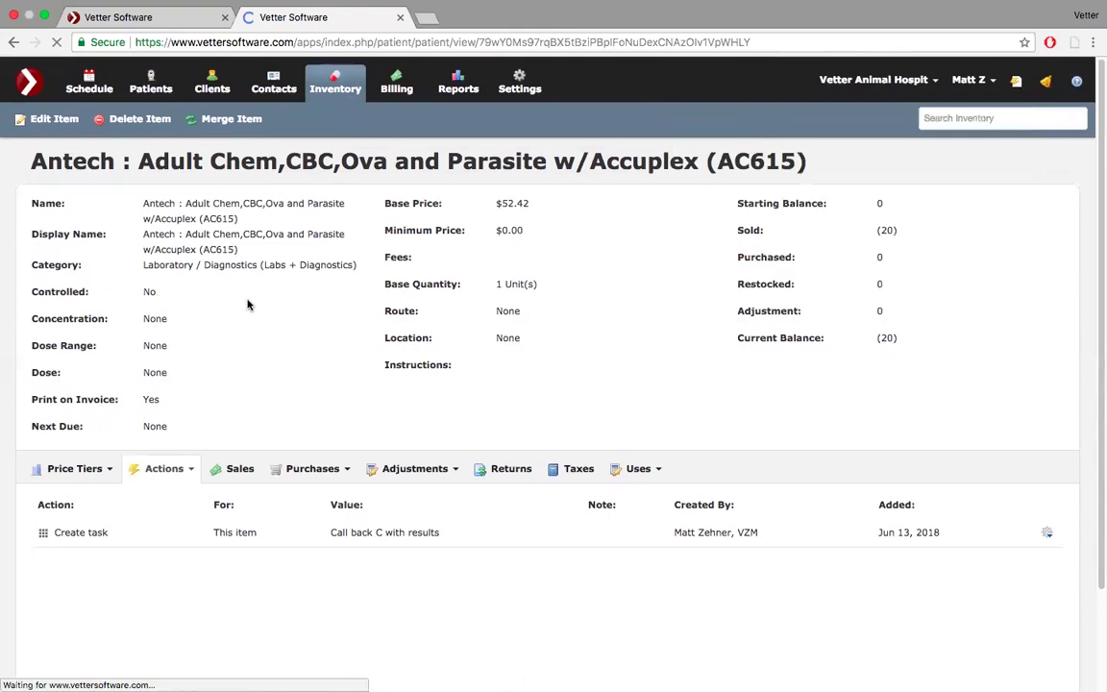
pyautogui.scroll(-3, 92, 373)
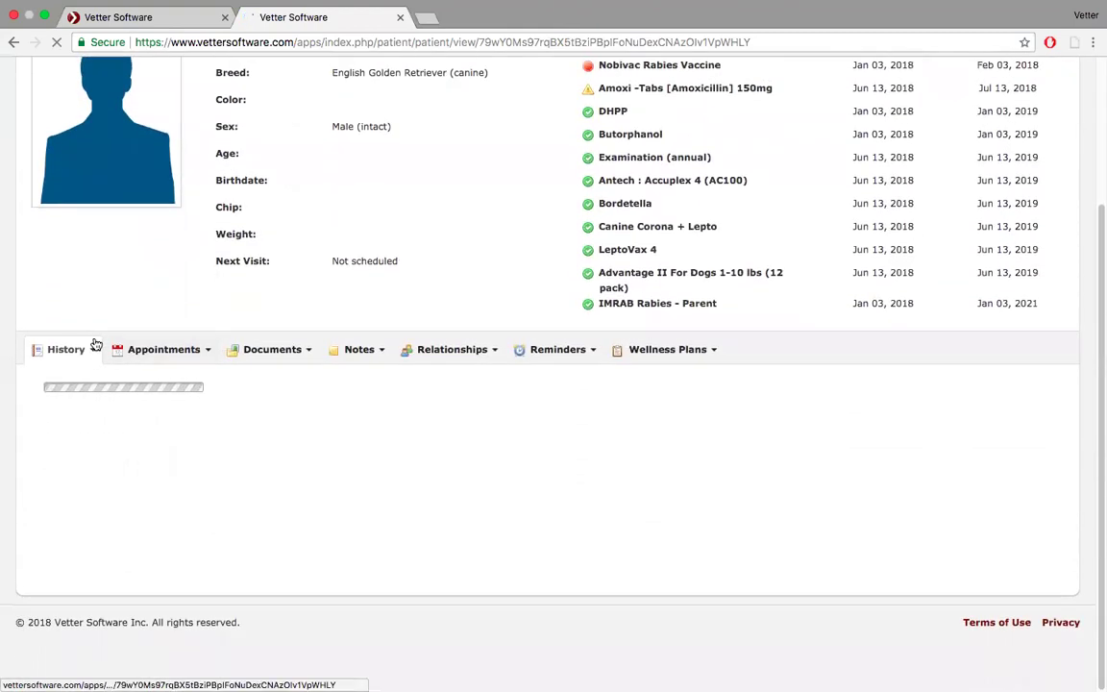
# Create a new medical note for the patient from the Basic SOAP template, leaving the other fields at their defaults.
pyautogui.click(91, 353)
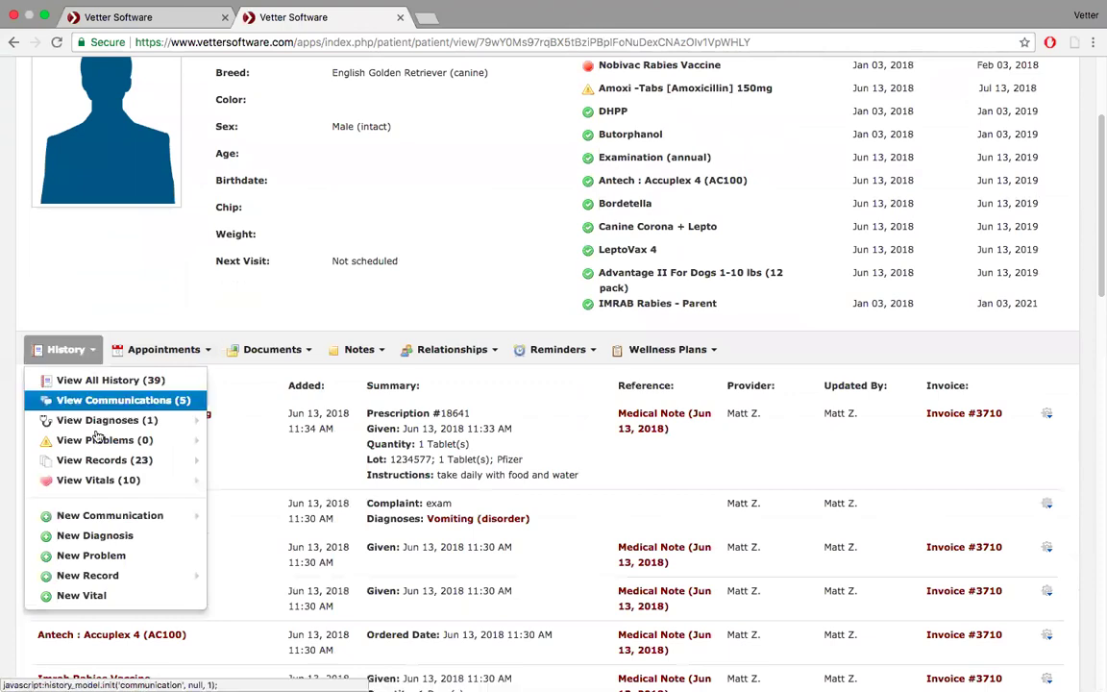
pyautogui.moveTo(105, 579)
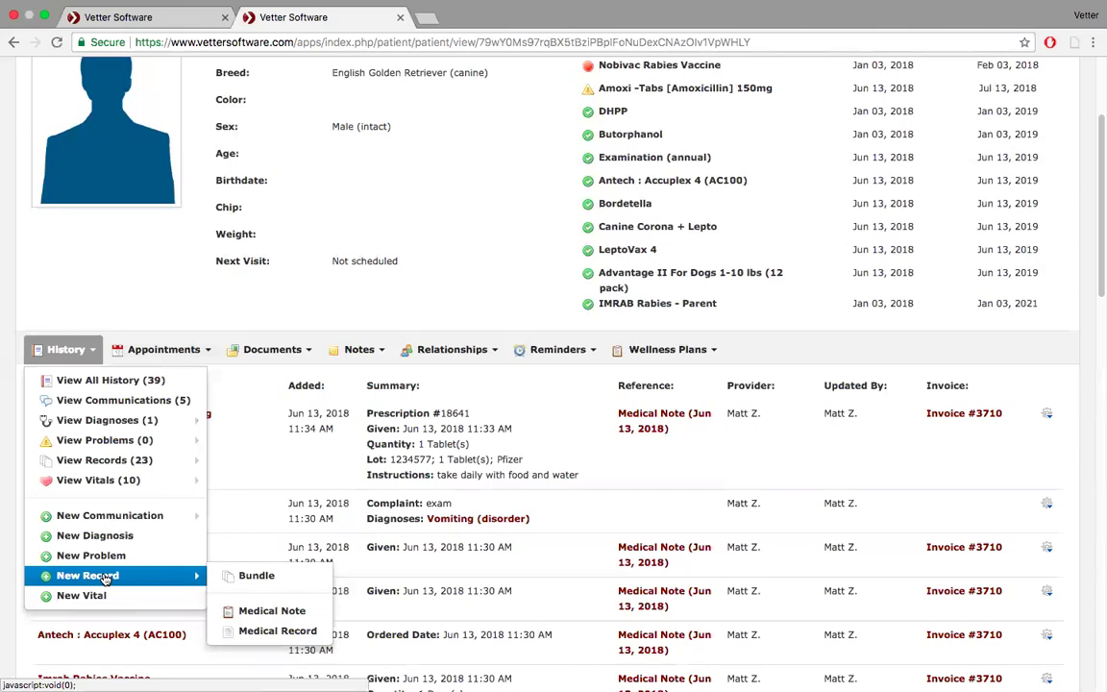
pyautogui.scroll(-2, 106, 578)
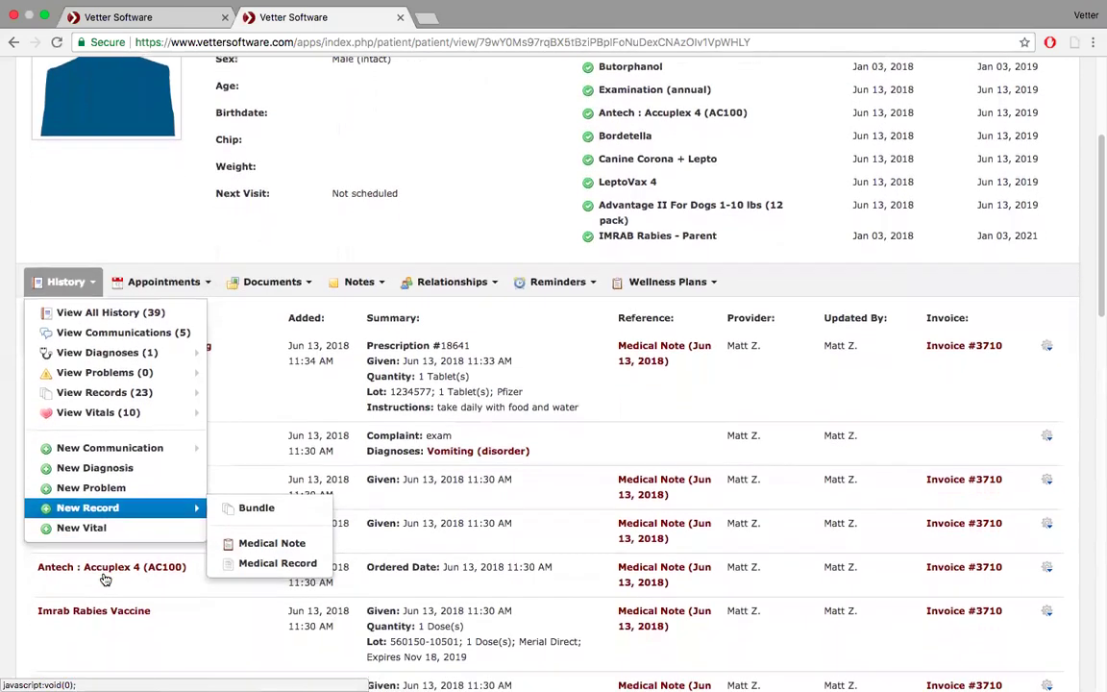
pyautogui.click(272, 544)
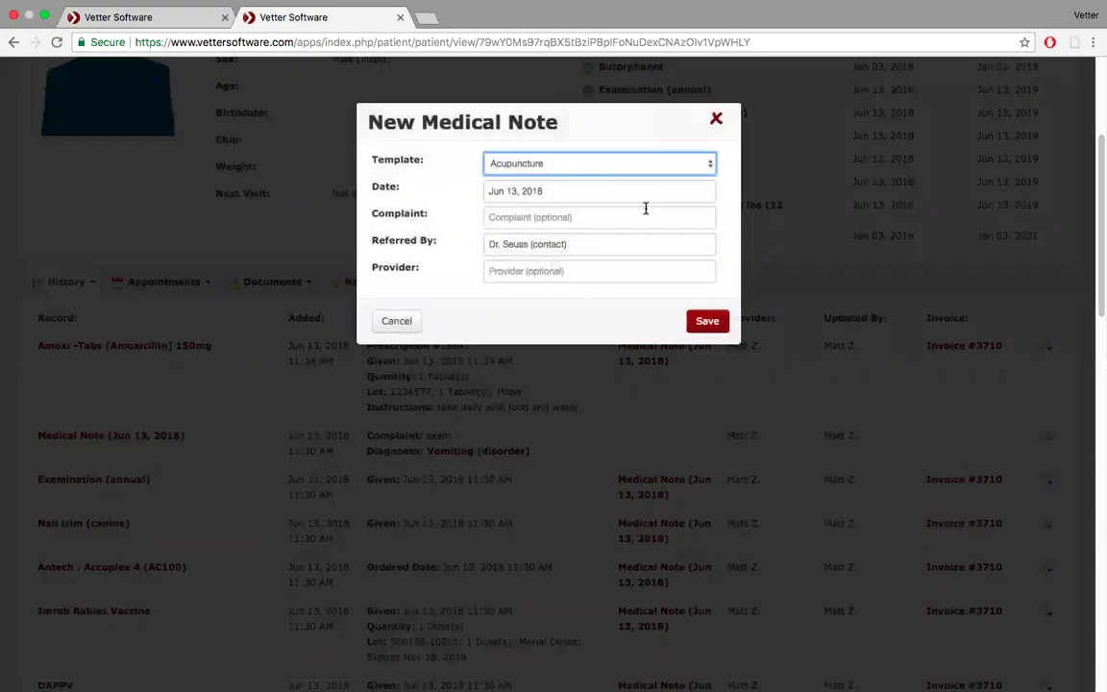
pyautogui.click(695, 165)
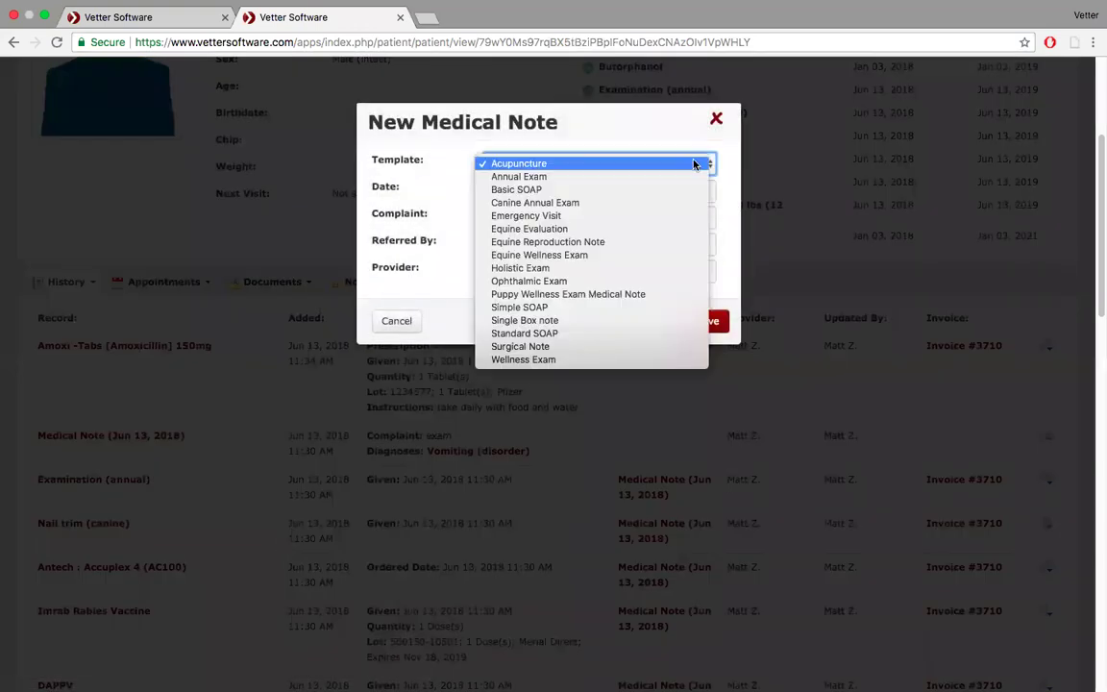
pyautogui.click(644, 190)
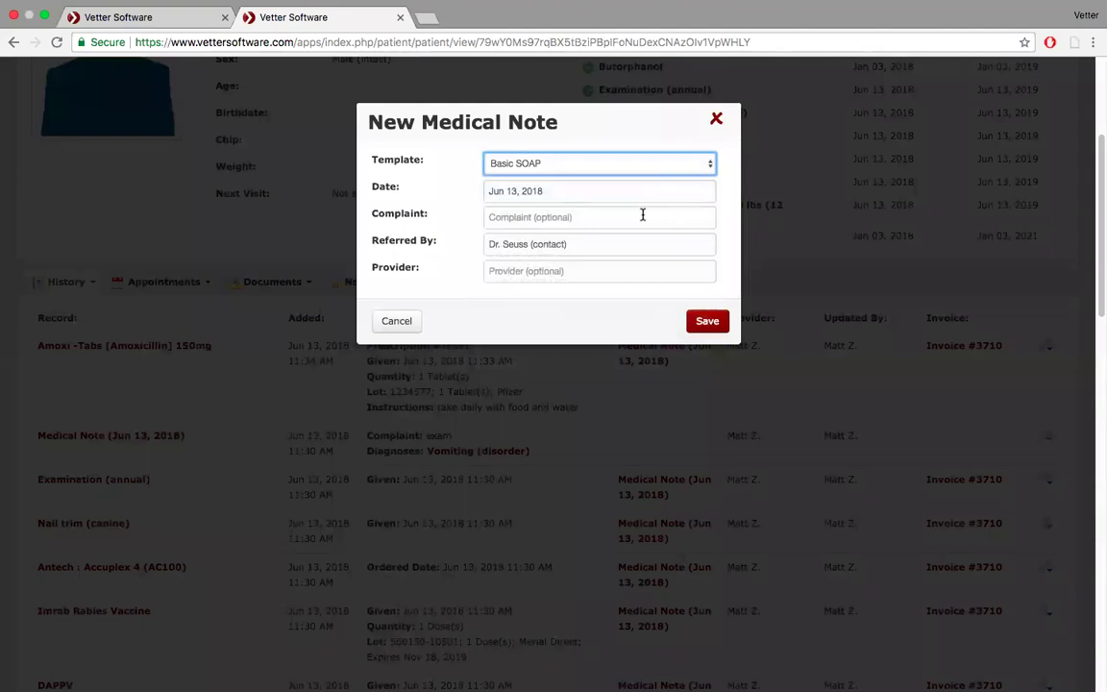
pyautogui.click(708, 322)
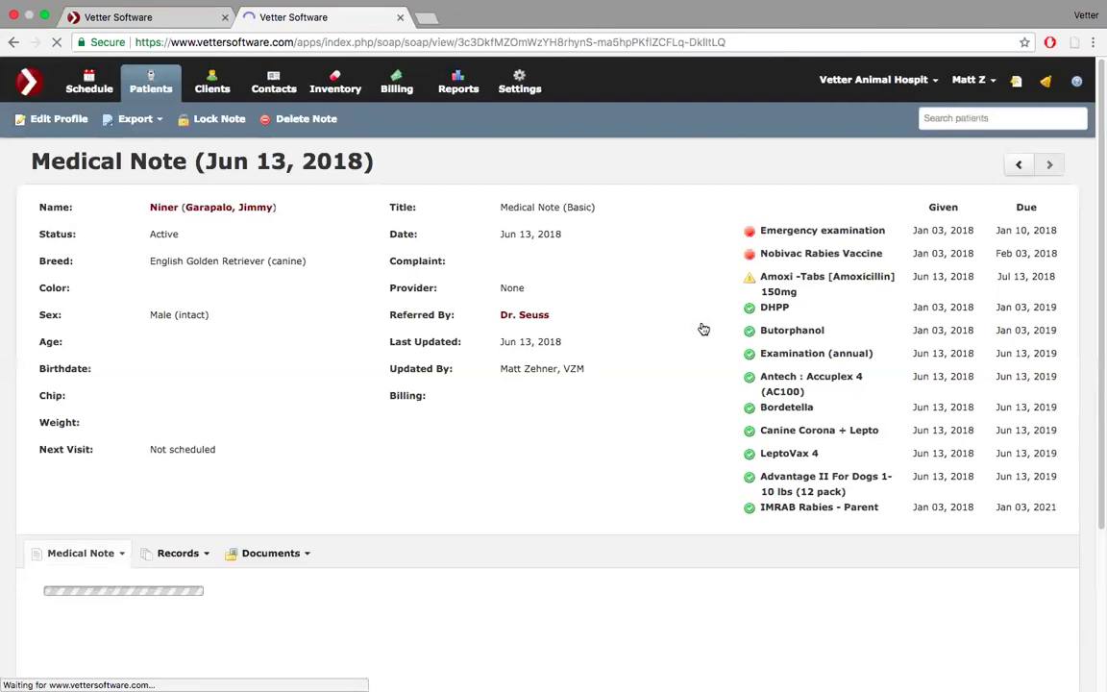
# Start a new record in the medical note with the item Antech : Adult Chem,CBC,Ova and Parasite w/Accuplex (AC615).
pyautogui.scroll(-3, 250, 358)
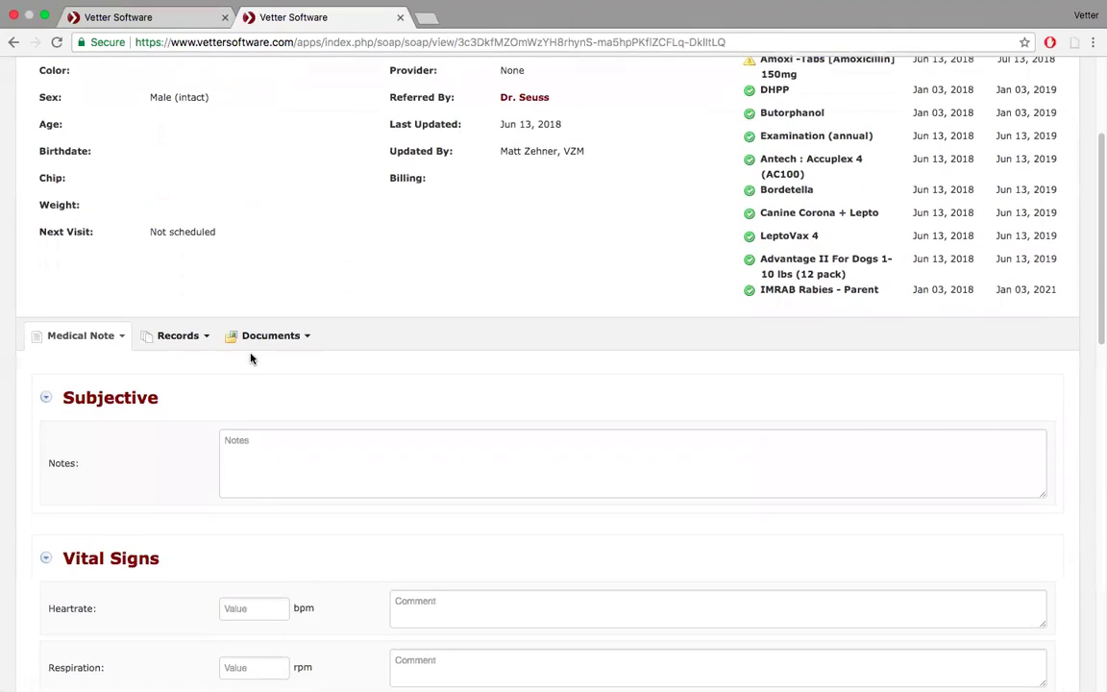
pyautogui.click(202, 330)
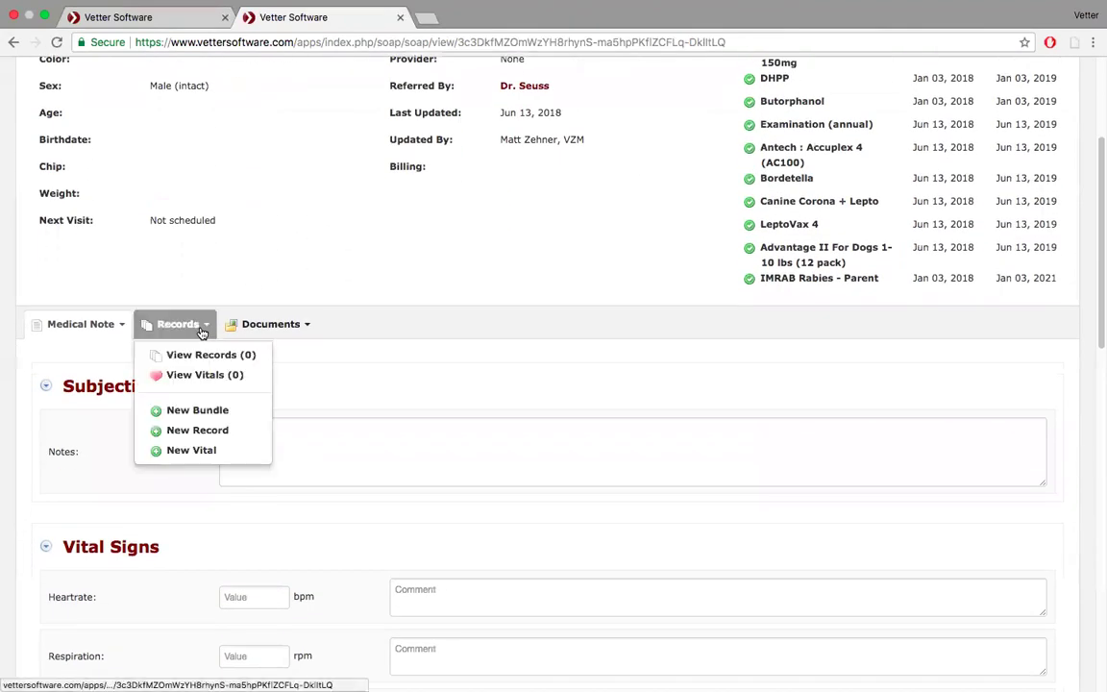
pyautogui.click(197, 432)
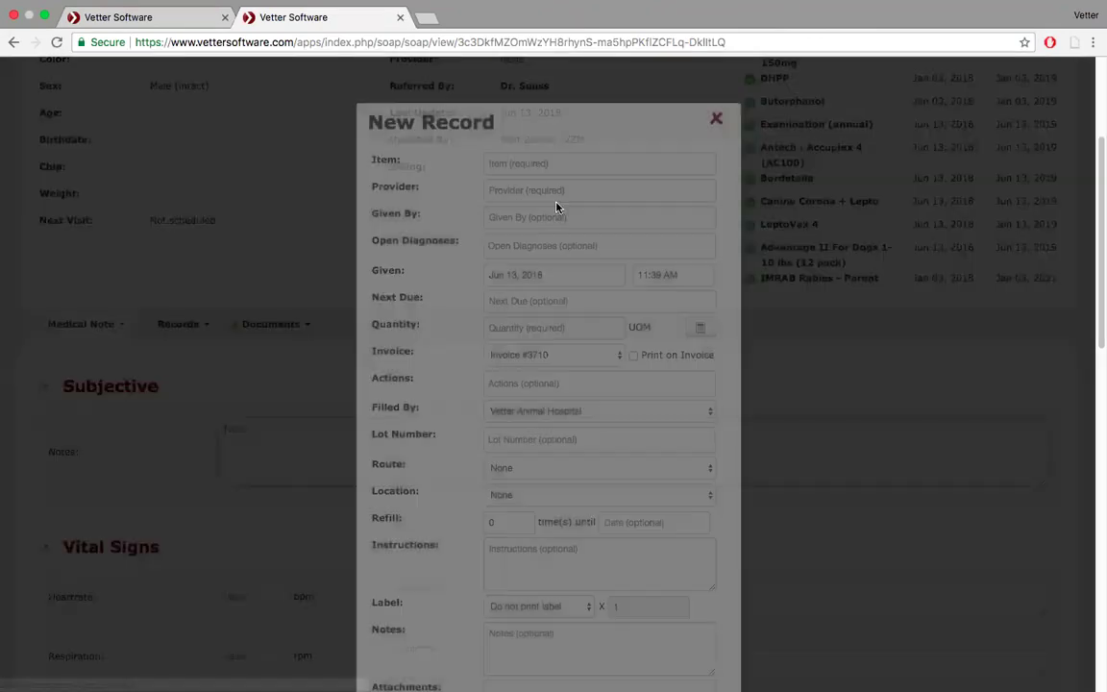
pyautogui.write('anteh')
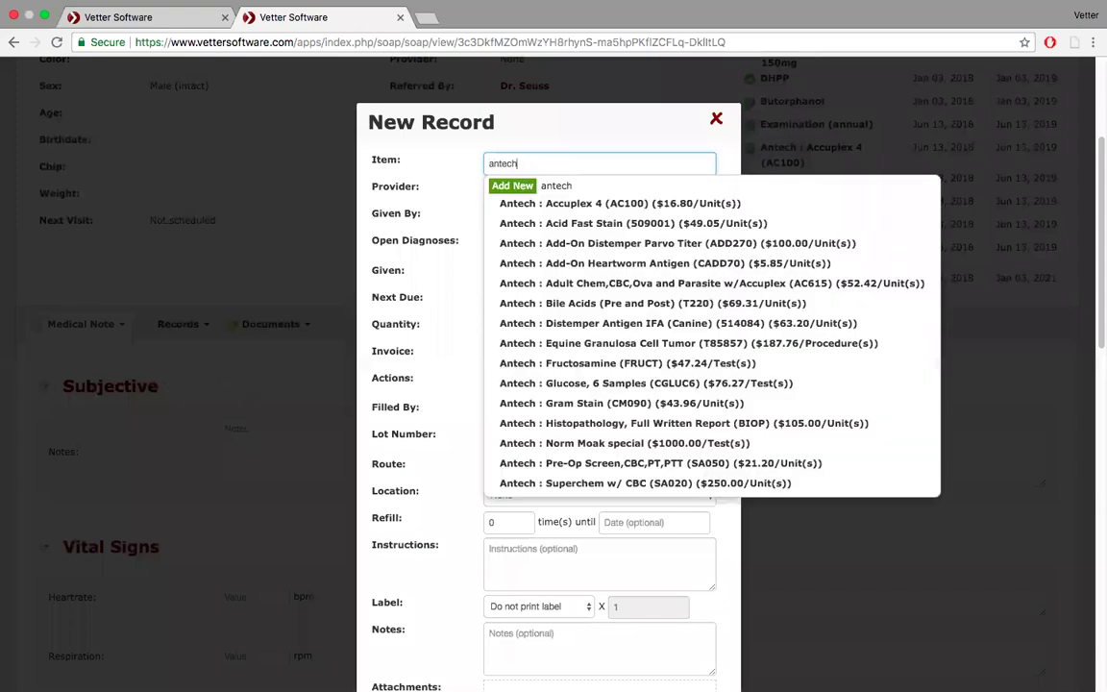
pyautogui.click(596, 283)
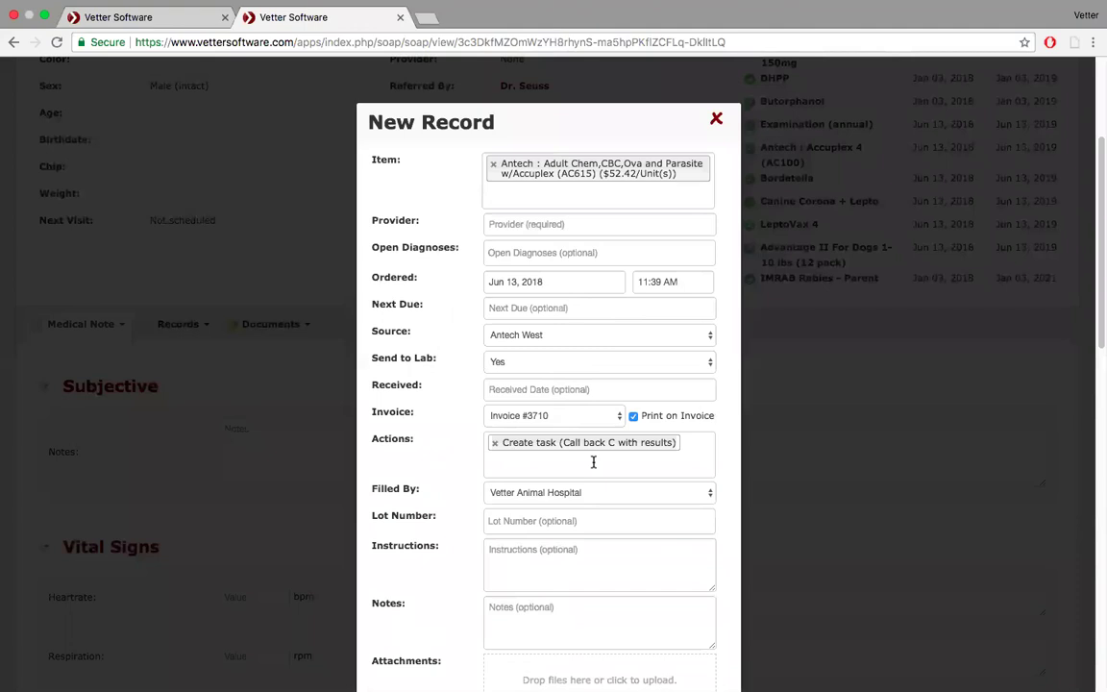
# Choose the provider for the Antech AC615 record, save it, and dismiss the lab requisition form without printing.
pyautogui.click(607, 224)
pyautogui.click(566, 252)
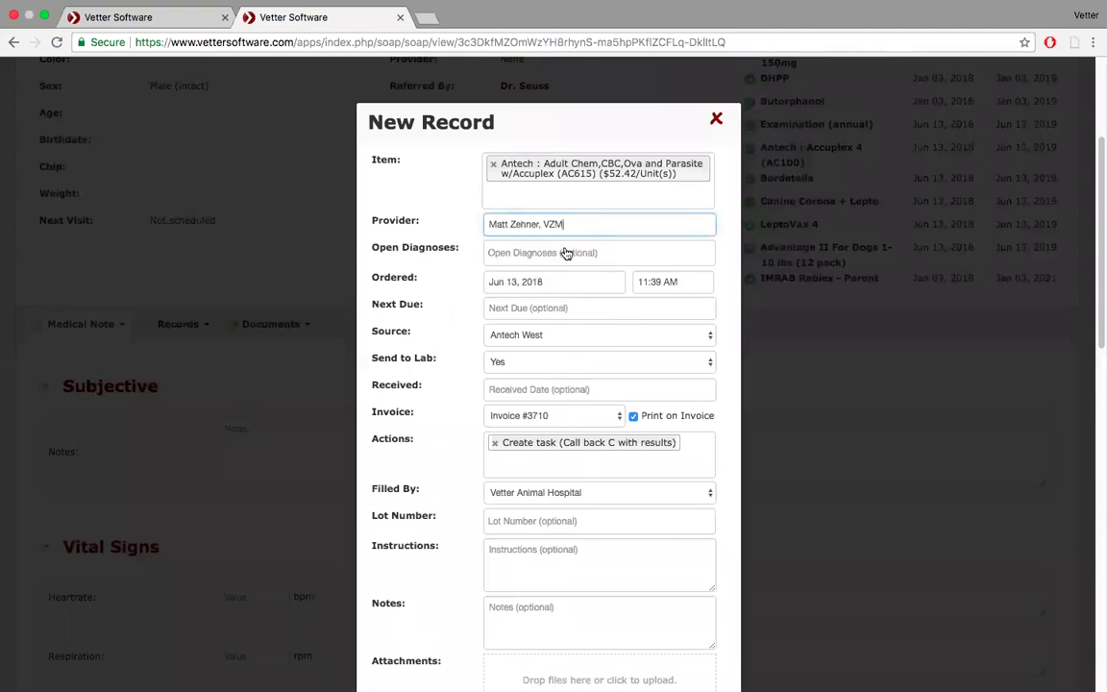
pyautogui.scroll(-3, 638, 547)
pyautogui.scroll(-1, 637, 553)
pyautogui.scroll(3, 637, 553)
pyautogui.scroll(-4, 637, 552)
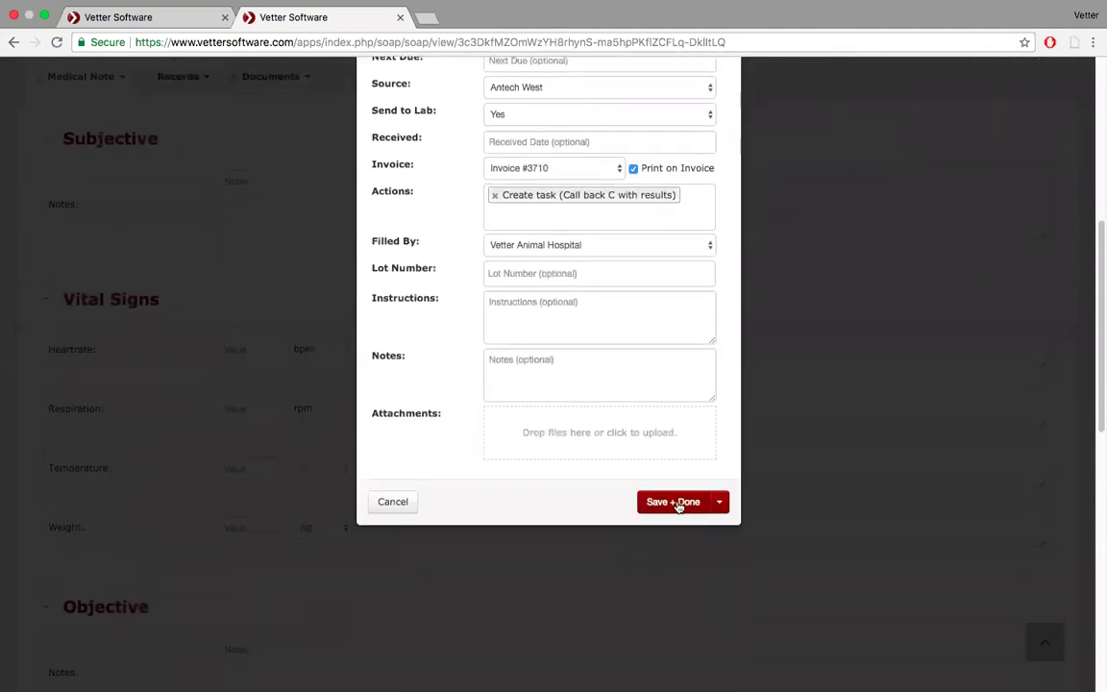
pyautogui.click(675, 502)
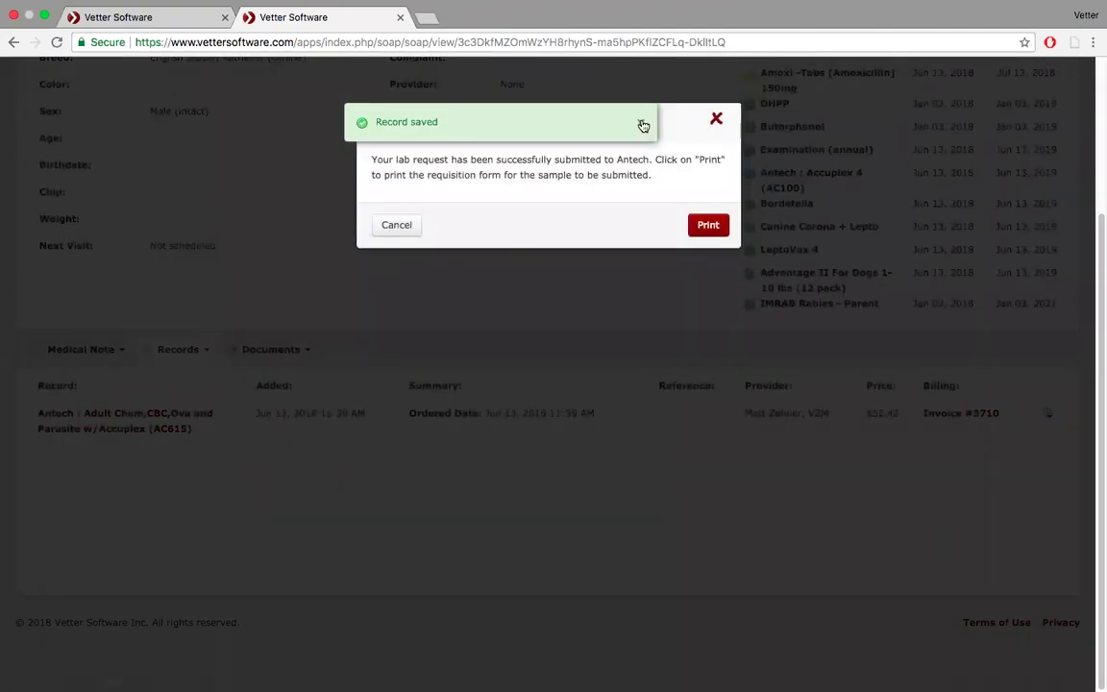
pyautogui.click(642, 123)
pyautogui.click(399, 226)
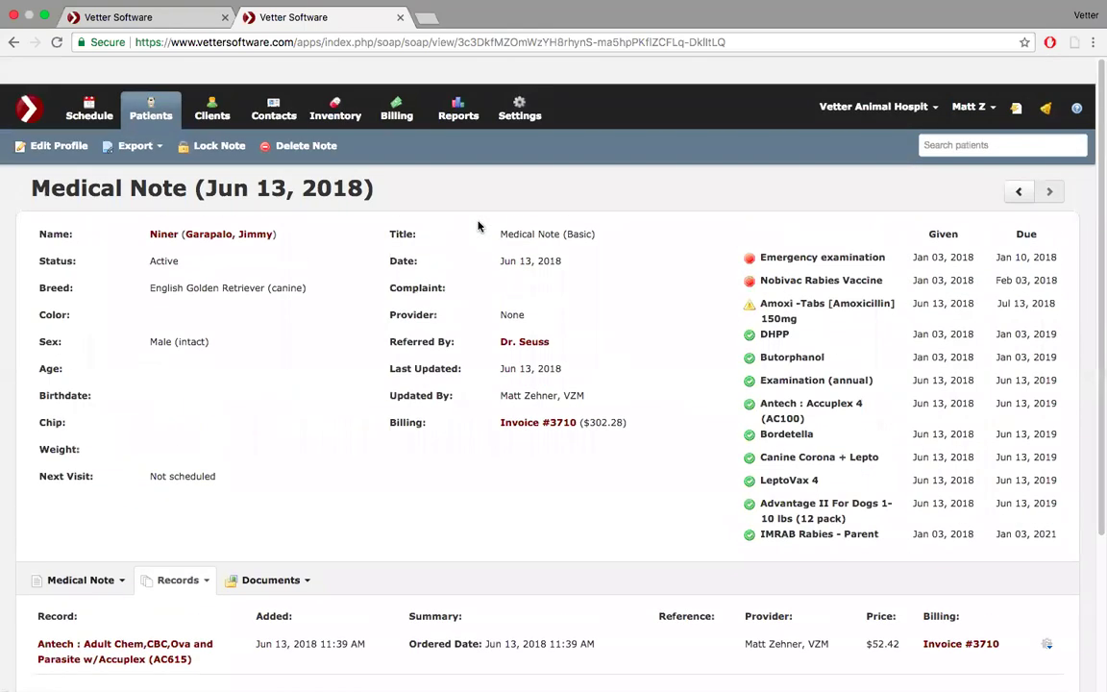
# View the tasks assigned to me and open the newly assigned ones to check the Antech AC615 callback task.
pyautogui.click(1048, 85)
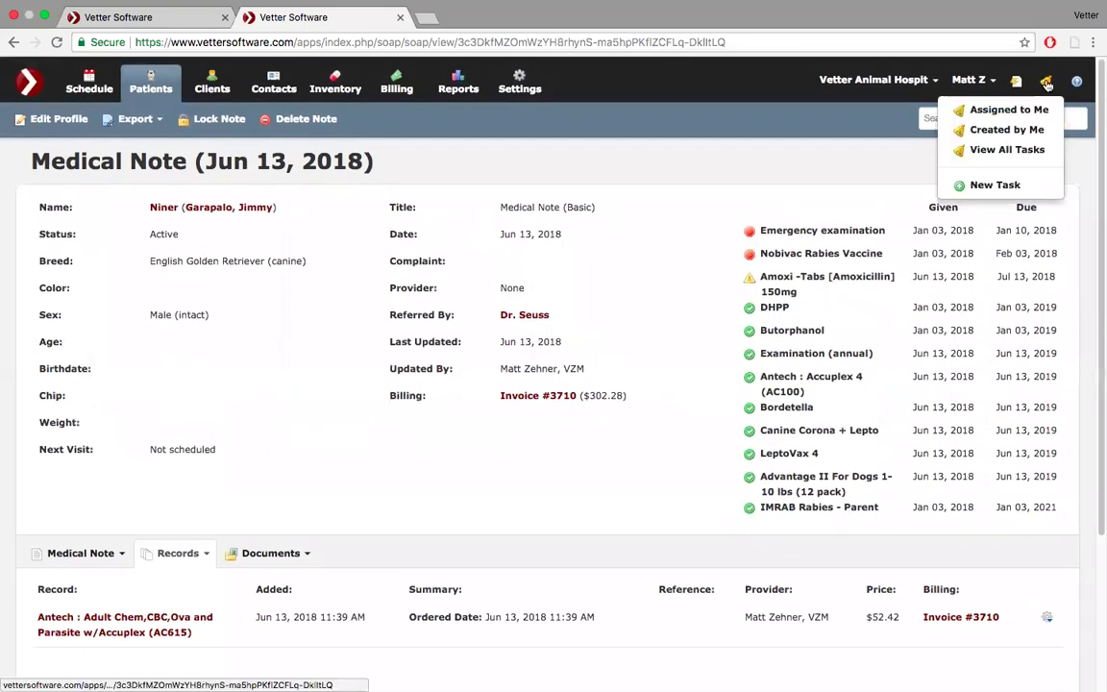
pyautogui.click(1009, 109)
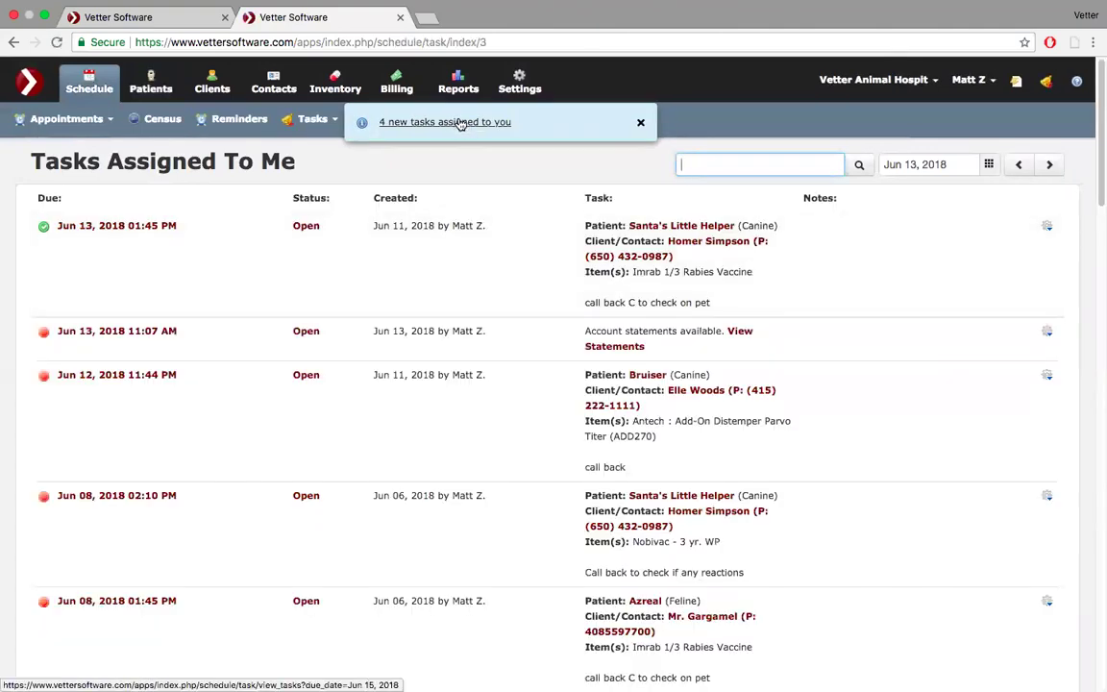
pyautogui.click(449, 123)
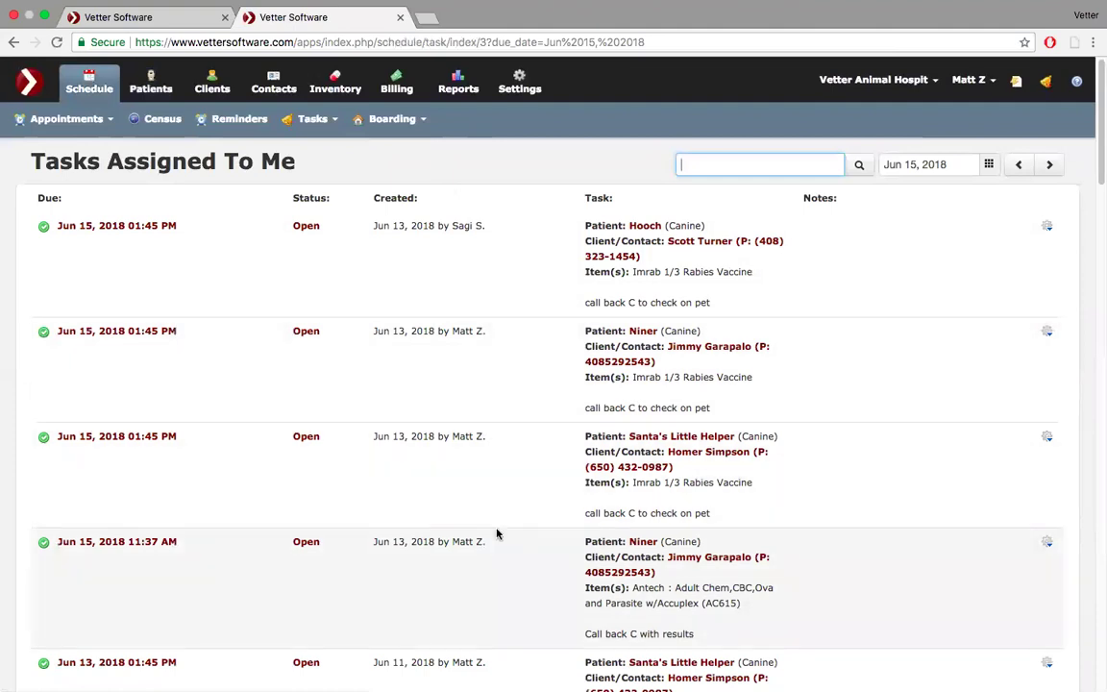
pyautogui.scroll(-3, 497, 532)
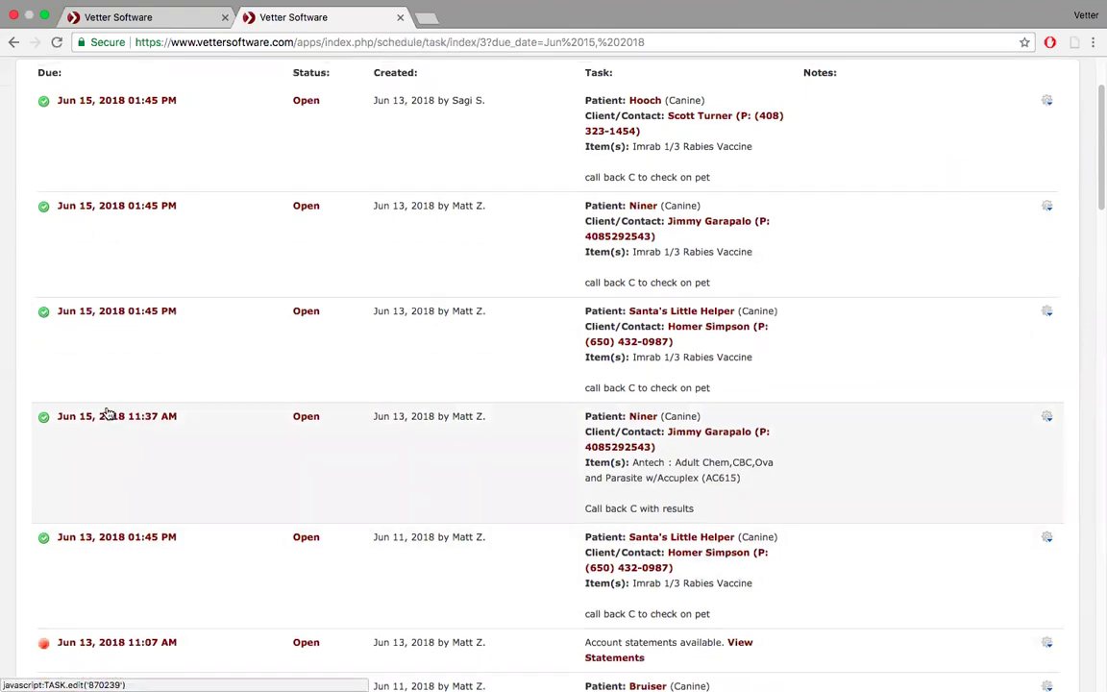
pyautogui.scroll(2, 106, 413)
# Close the other browser tab showing the earlier medical note, keeping the task list open in full screen.
pyautogui.click(45, 17)
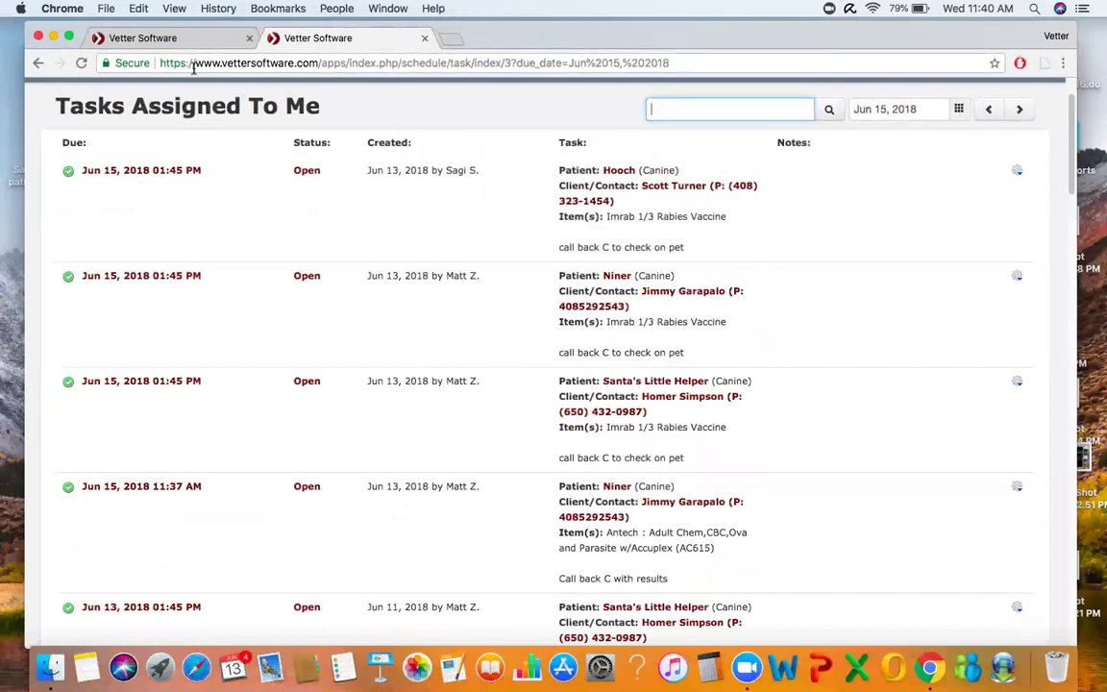
pyautogui.click(68, 35)
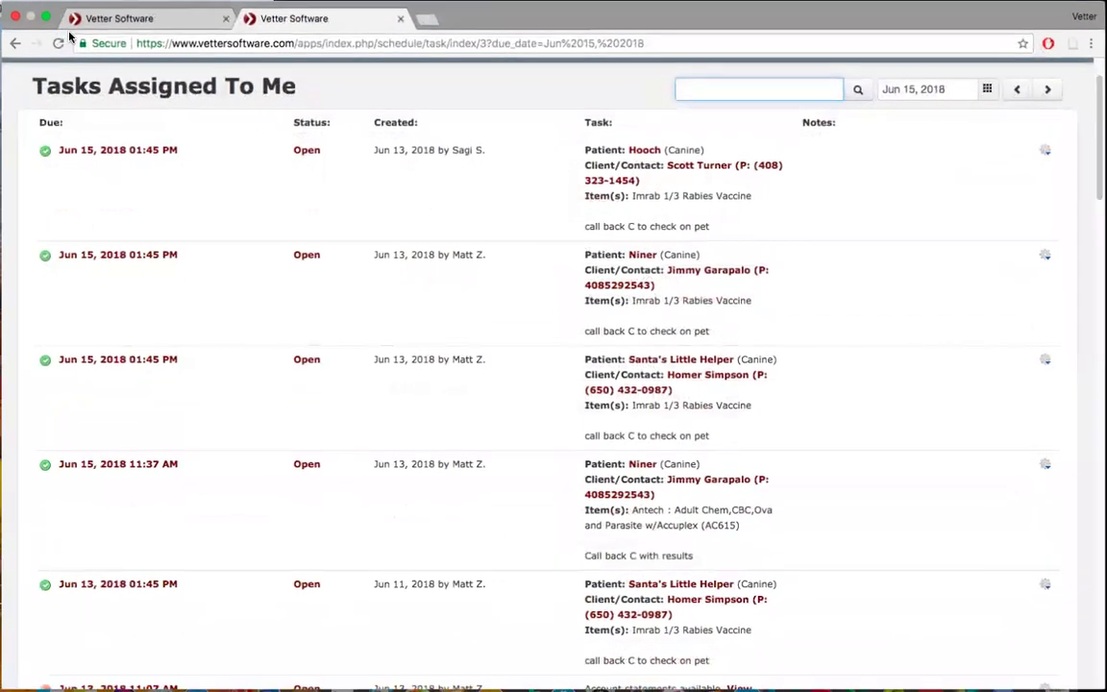
pyautogui.click(173, 17)
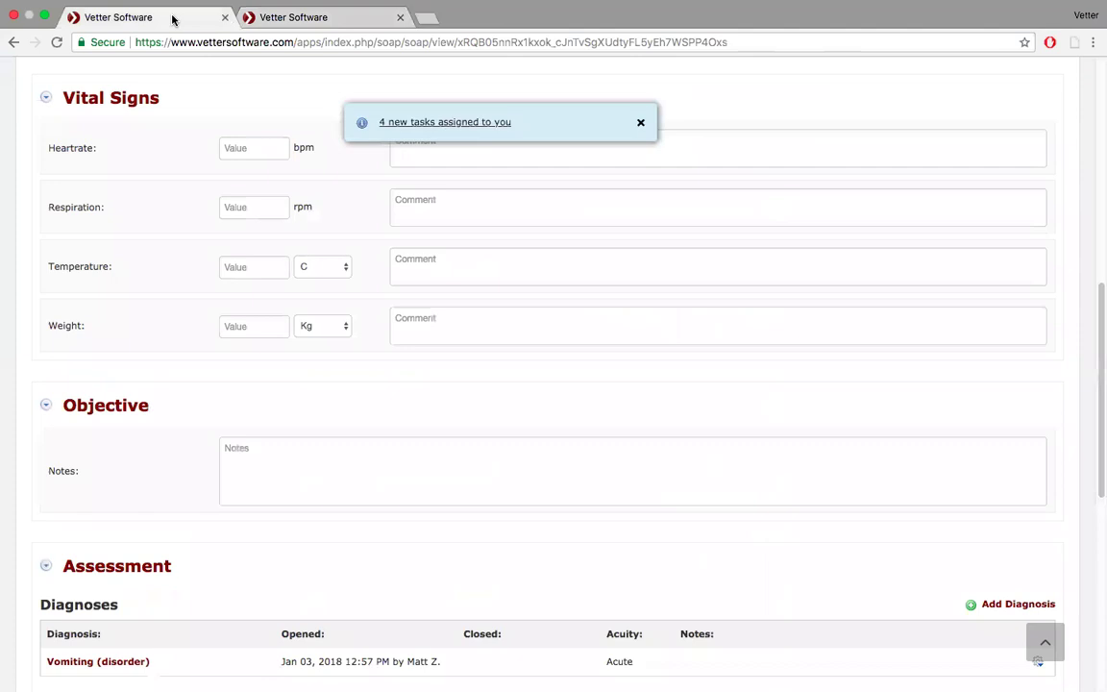
pyautogui.click(225, 17)
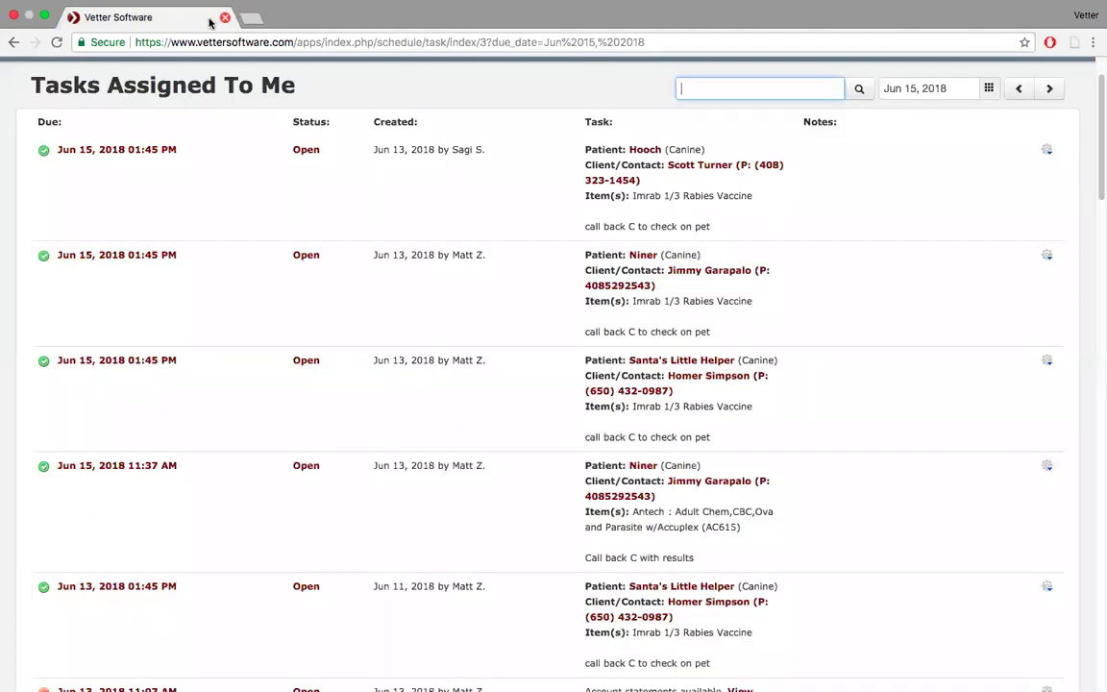
# Reopen the recently viewed patient Niner and review the records and medical notes in the history.
pyautogui.scroll(2, 683, 324)
pyautogui.click(1018, 84)
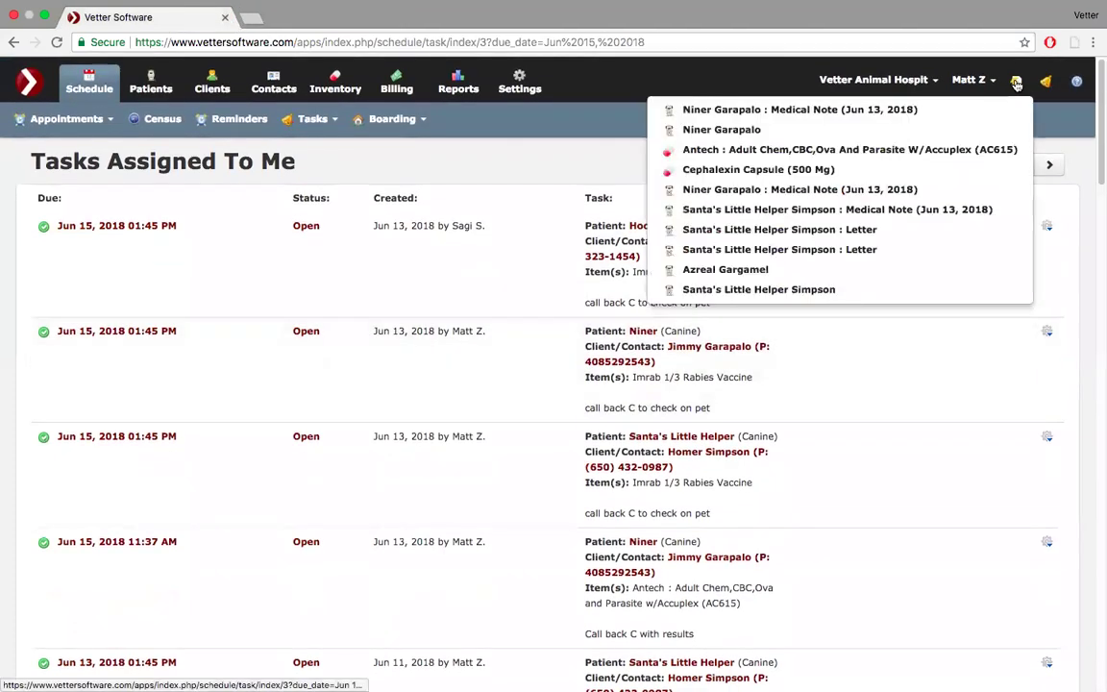
pyautogui.click(844, 134)
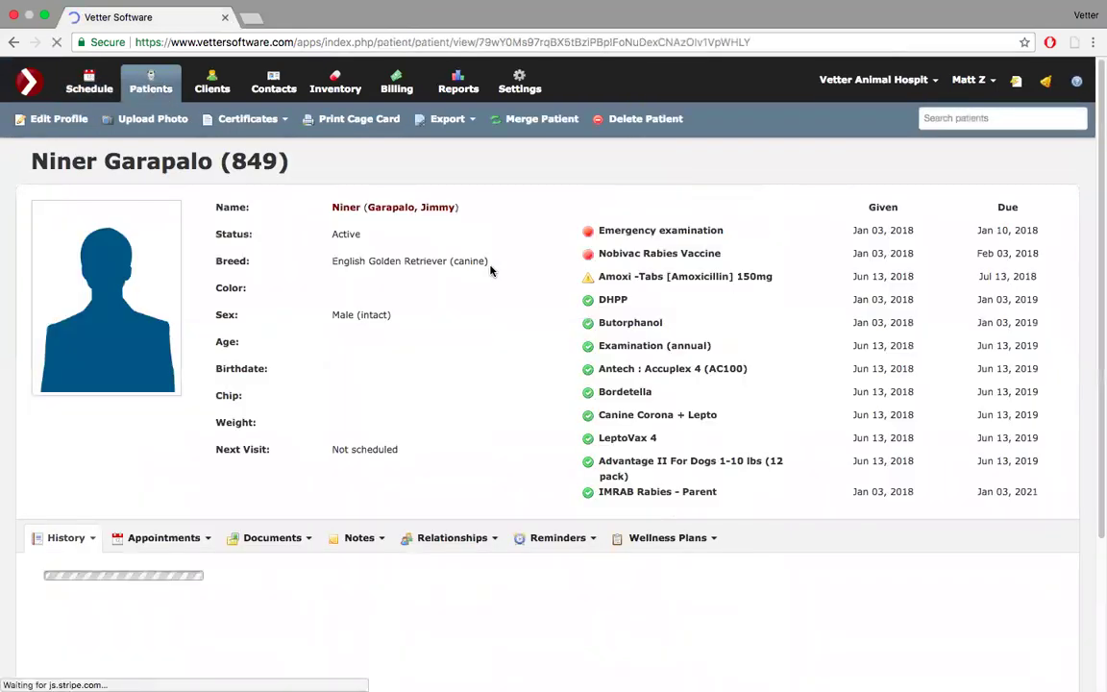
pyautogui.scroll(-3, 490, 270)
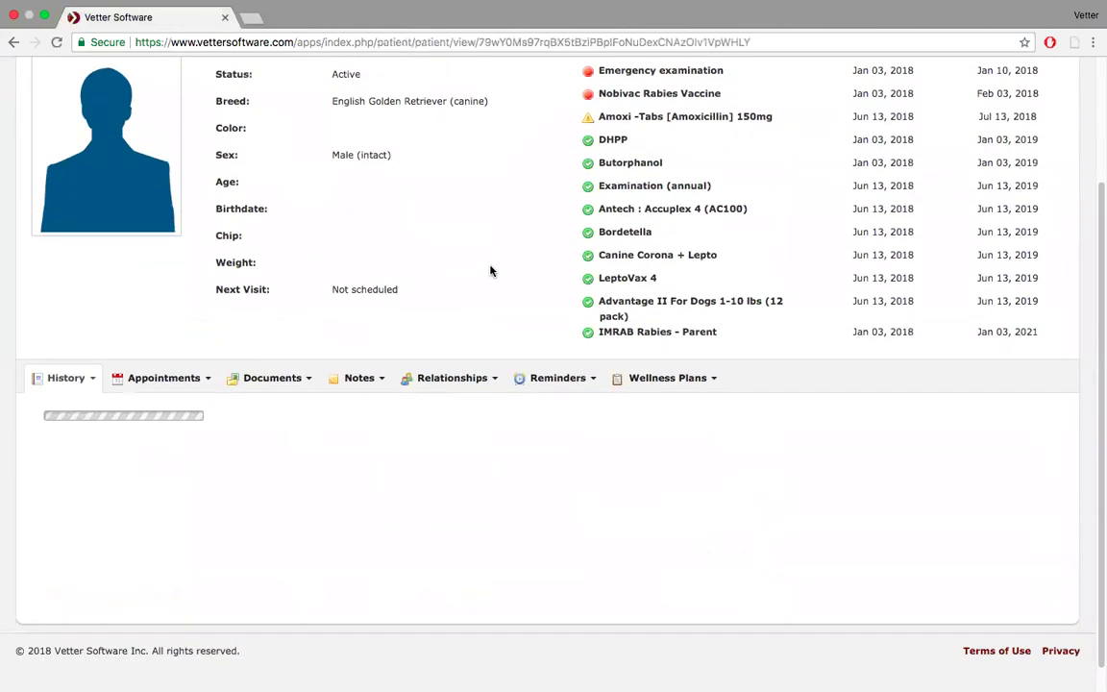
pyautogui.scroll(-5, 490, 270)
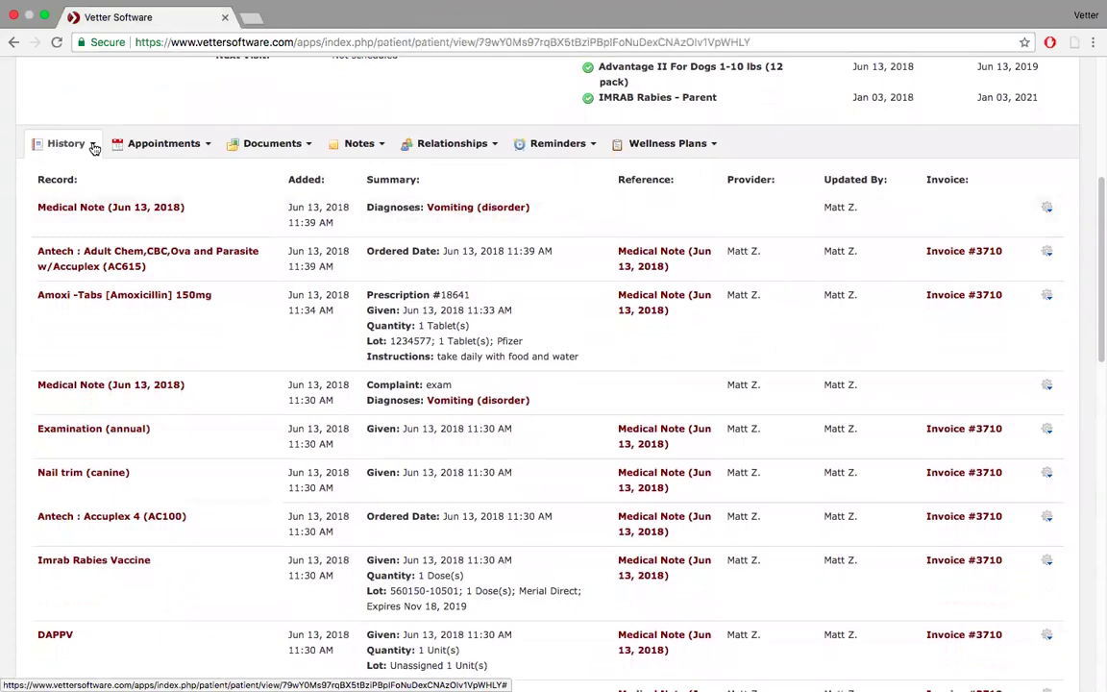
pyautogui.scroll(-5, 82, 363)
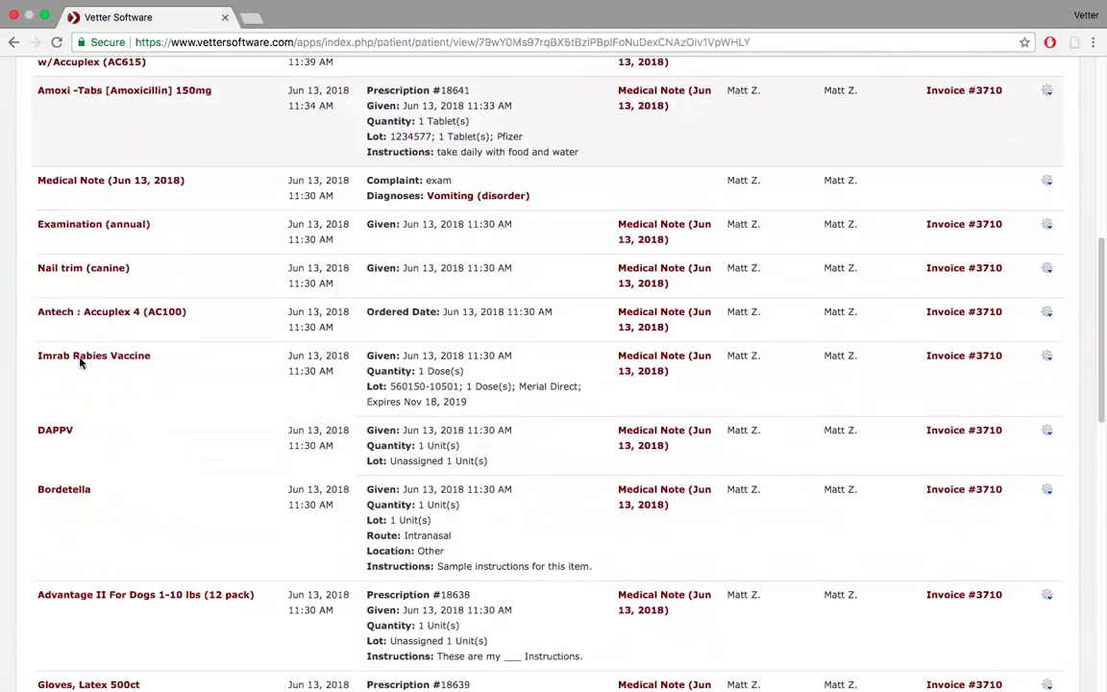
# Review the rest of Niner's history, then open Niner's most recently viewed Medical Note (Jun 13, 2018).
pyautogui.scroll(-3, 80, 362)
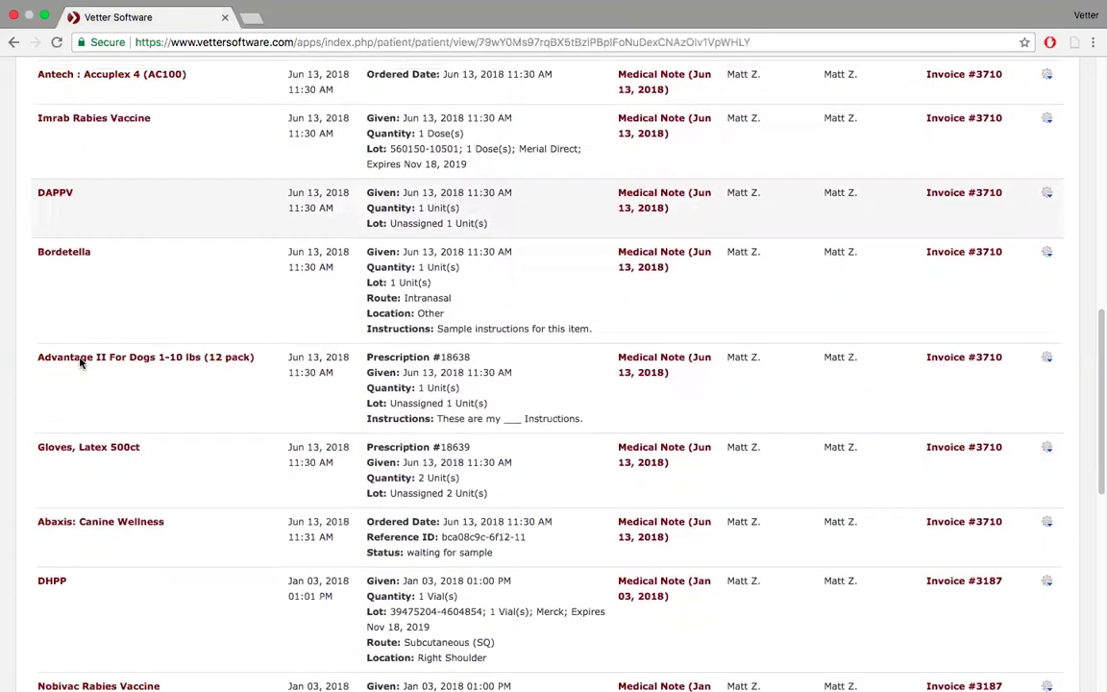
pyautogui.scroll(5, 80, 363)
pyautogui.scroll(4, 81, 362)
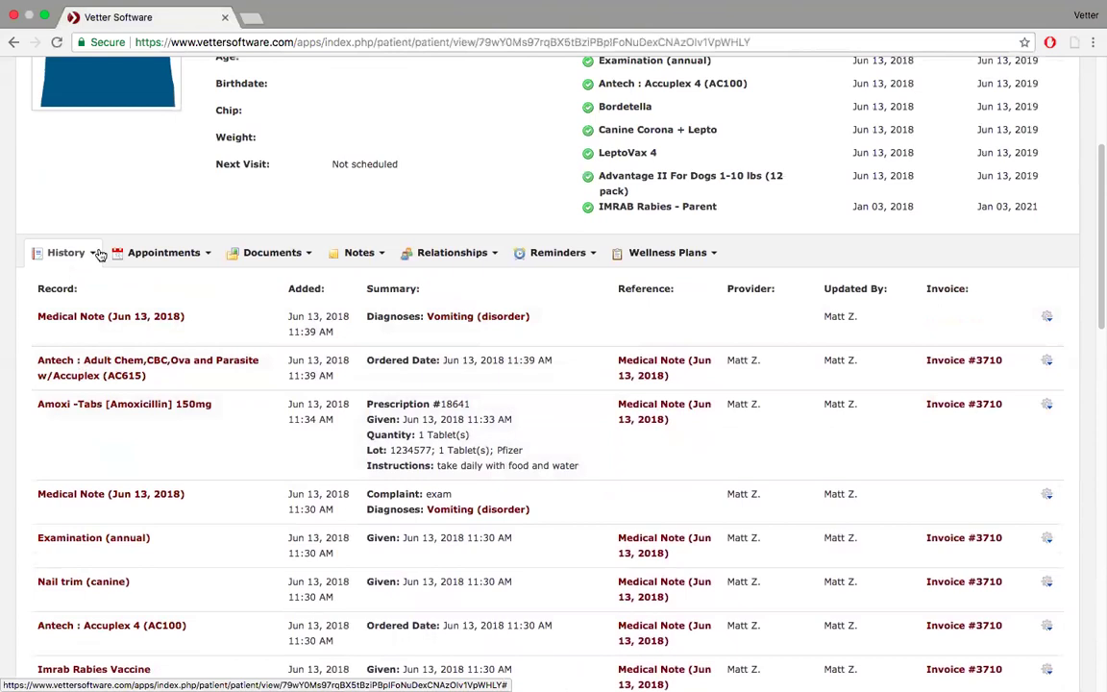
pyautogui.scroll(5, 363, 180)
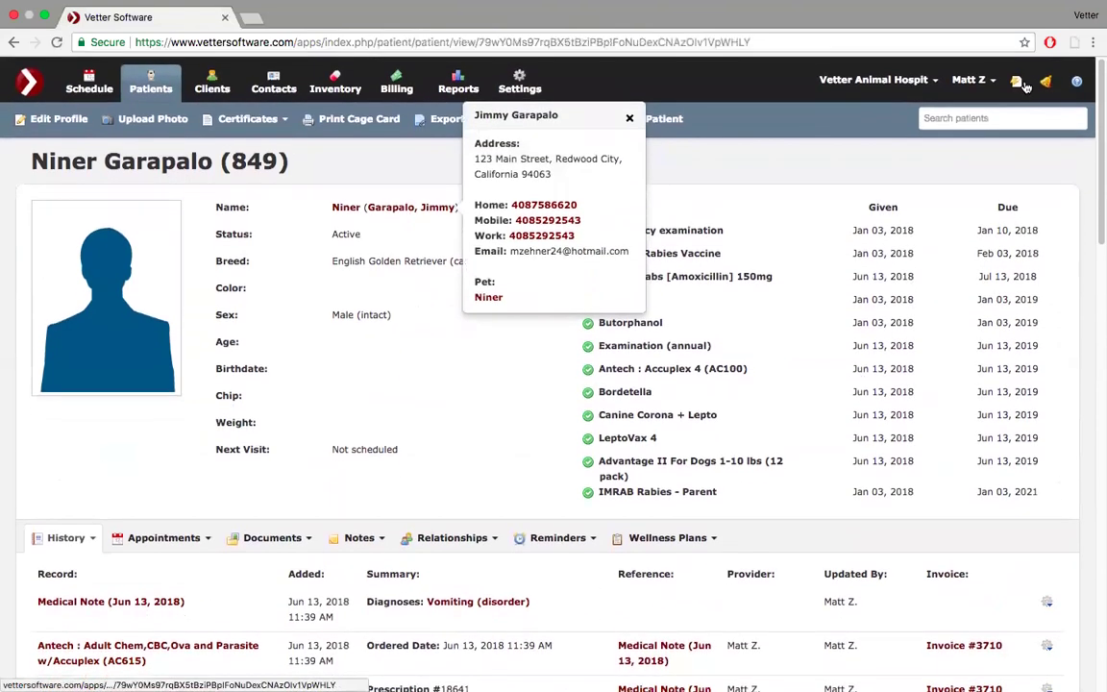
pyautogui.click(1016, 84)
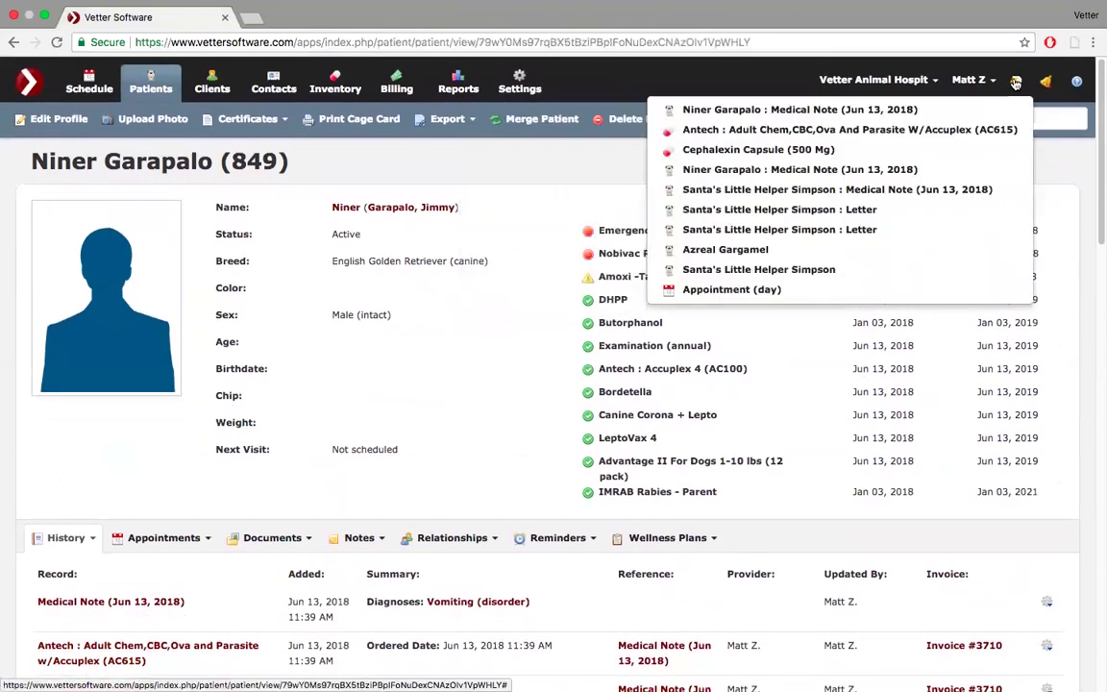
pyautogui.click(845, 111)
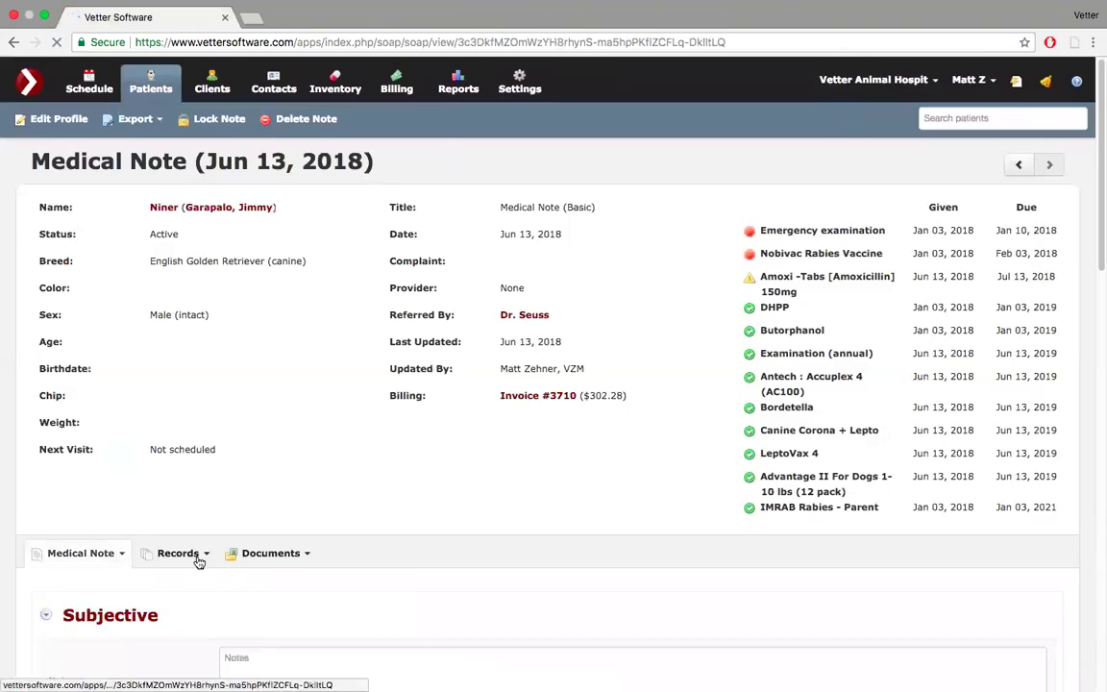
# List all records of the medical note, view the Antech AC615 lab record's details, and return to the note.
pyautogui.click(199, 562)
pyautogui.scroll(-5, 314, 477)
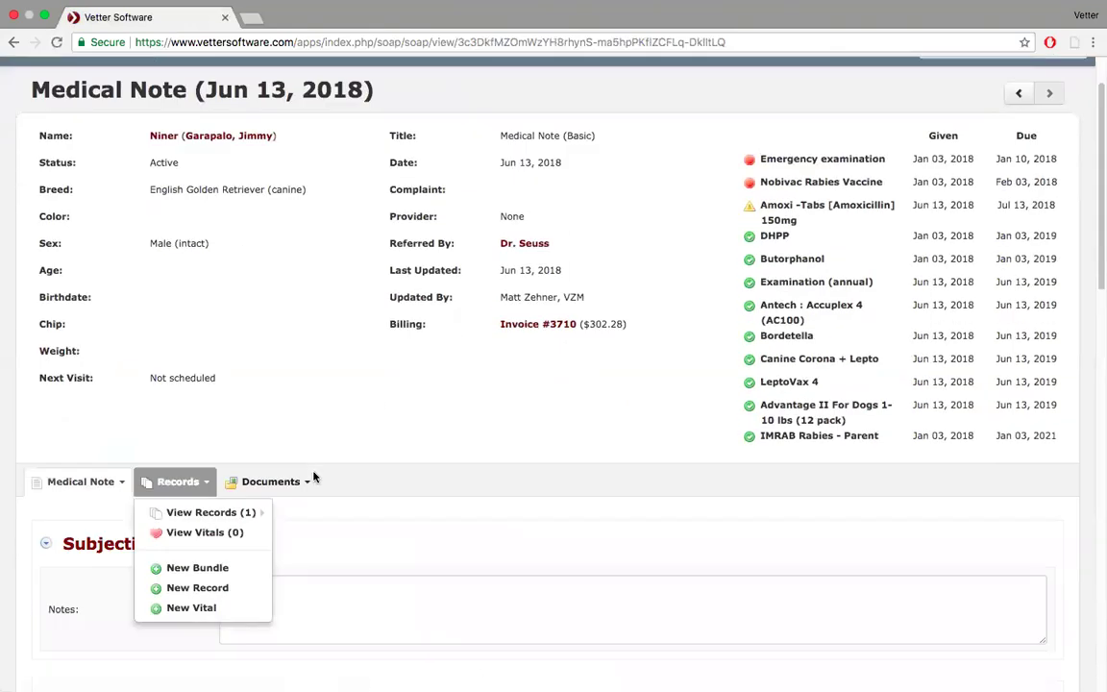
pyautogui.moveTo(243, 319)
pyautogui.click(293, 325)
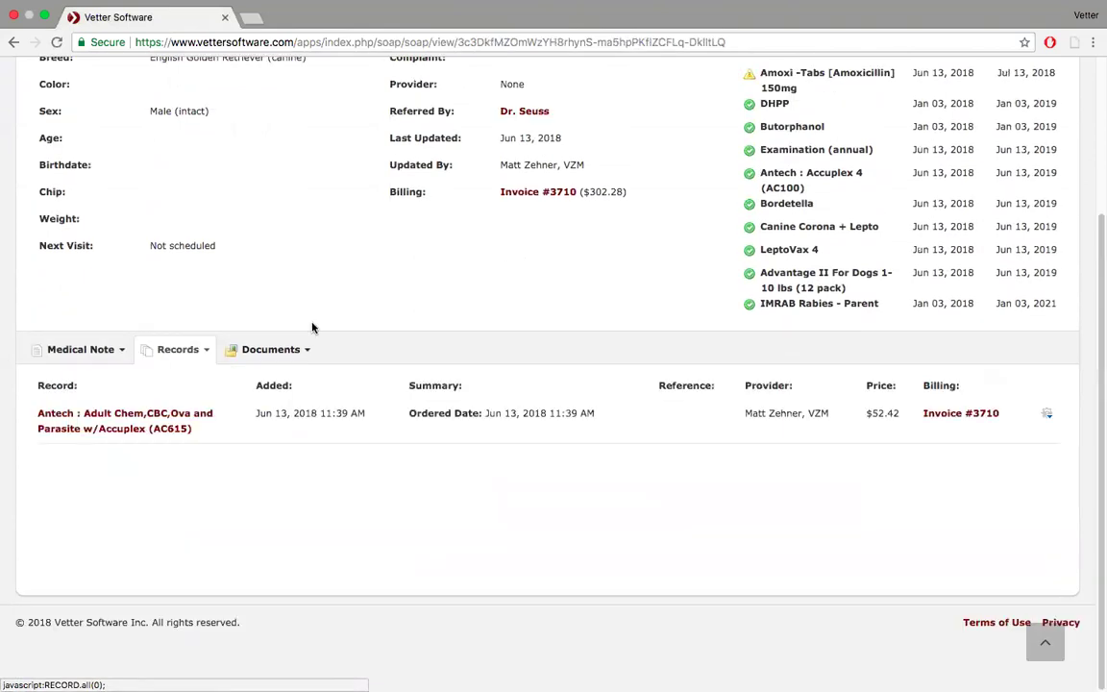
pyautogui.click(1048, 414)
pyautogui.click(976, 474)
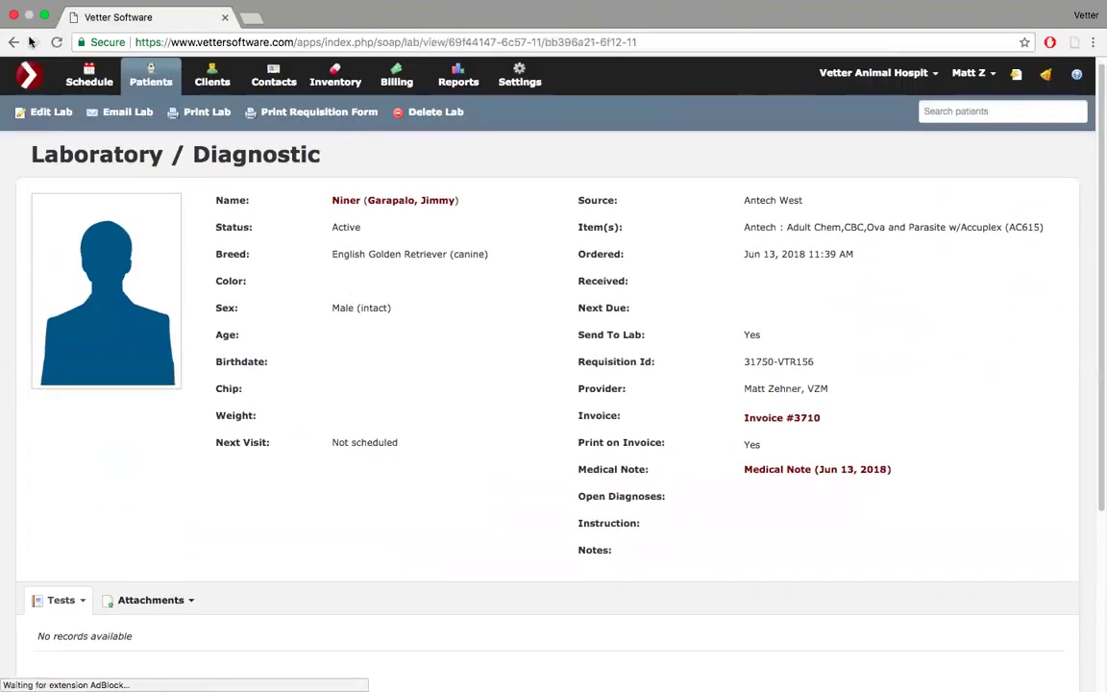
pyautogui.click(13, 43)
pyautogui.scroll(-3, 514, 370)
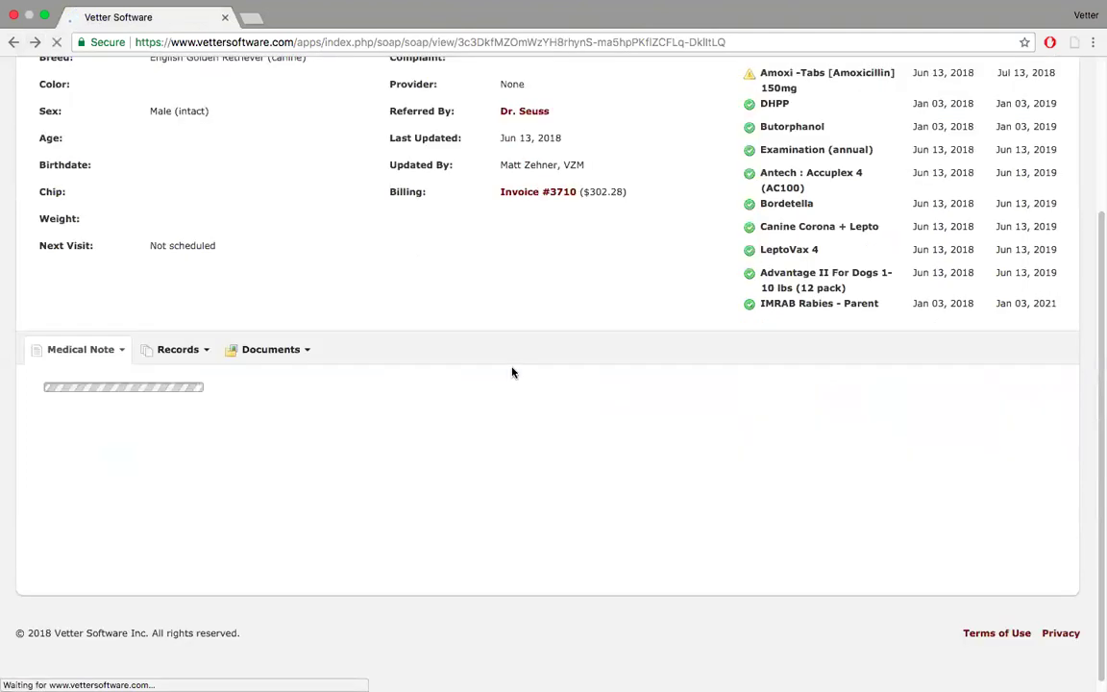
# Start a new record in the medical note with Cephalexin Caps 250mg as the item and choose the provider.
pyautogui.click(193, 352)
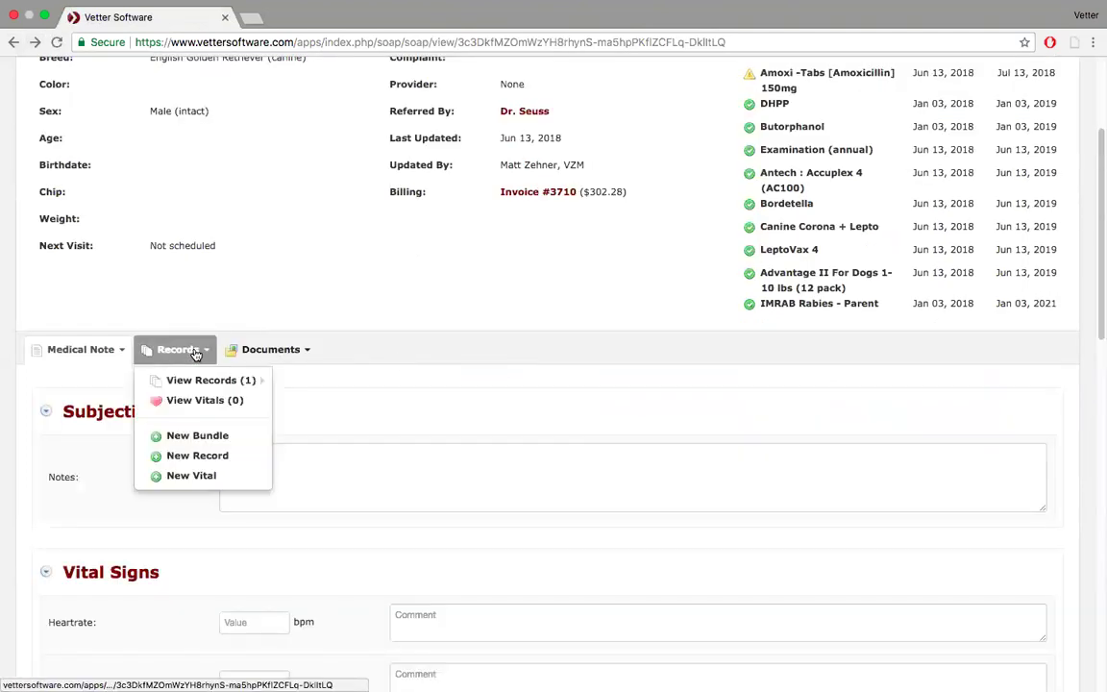
pyautogui.moveTo(197, 385)
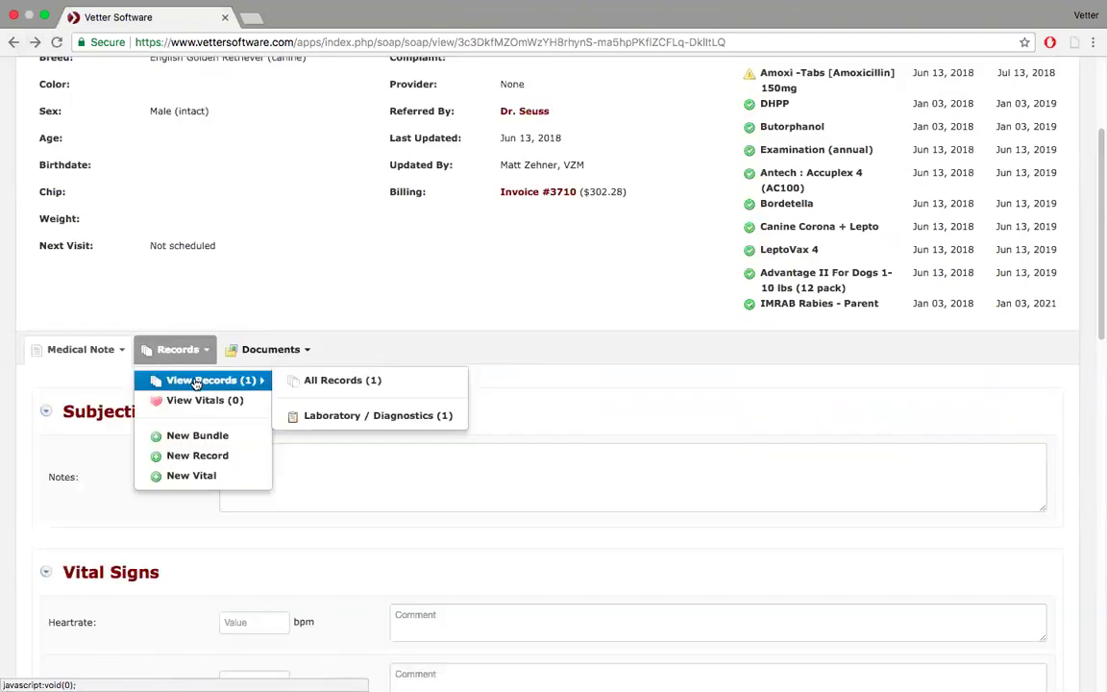
pyautogui.click(198, 457)
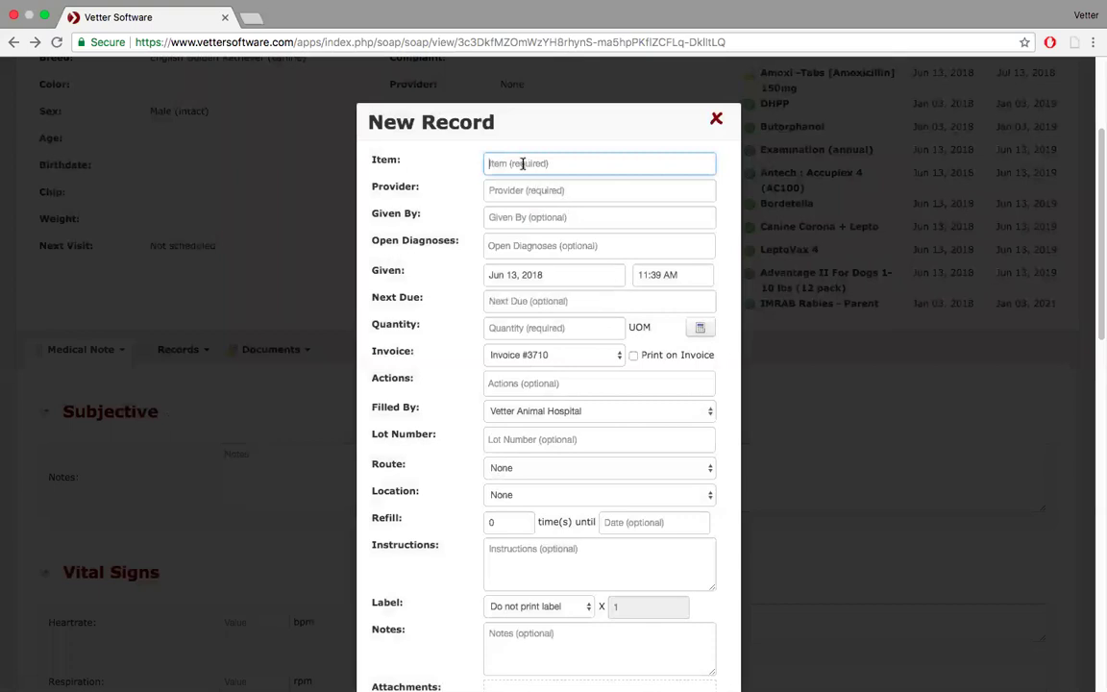
pyautogui.write('ceph')
pyautogui.click(545, 203)
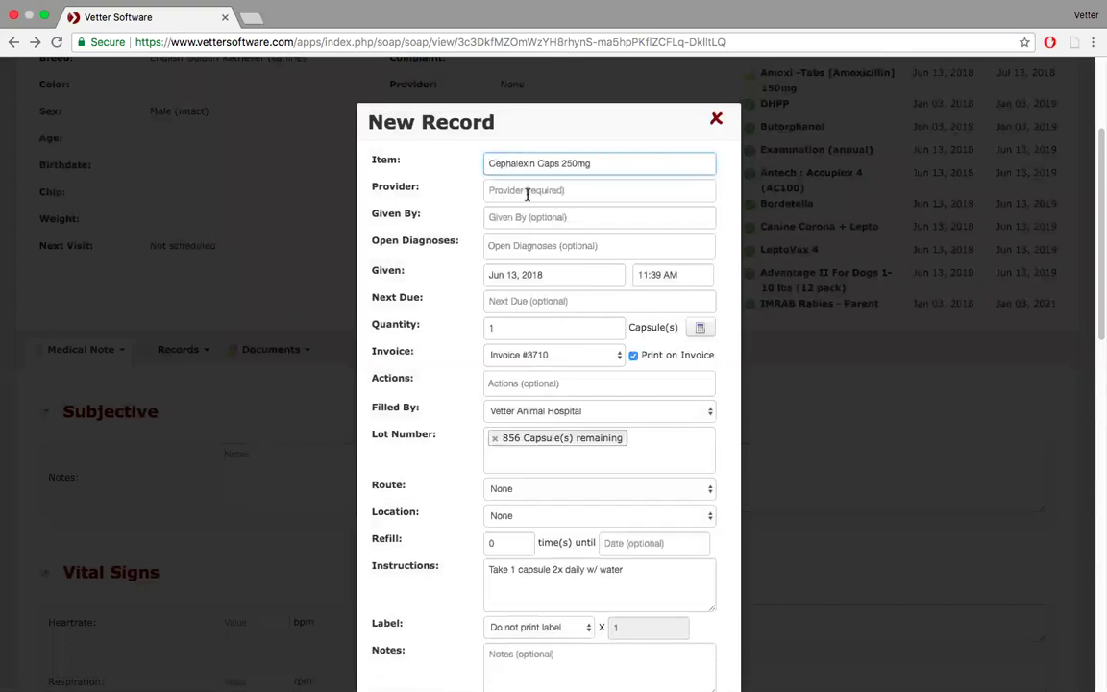
pyautogui.click(521, 190)
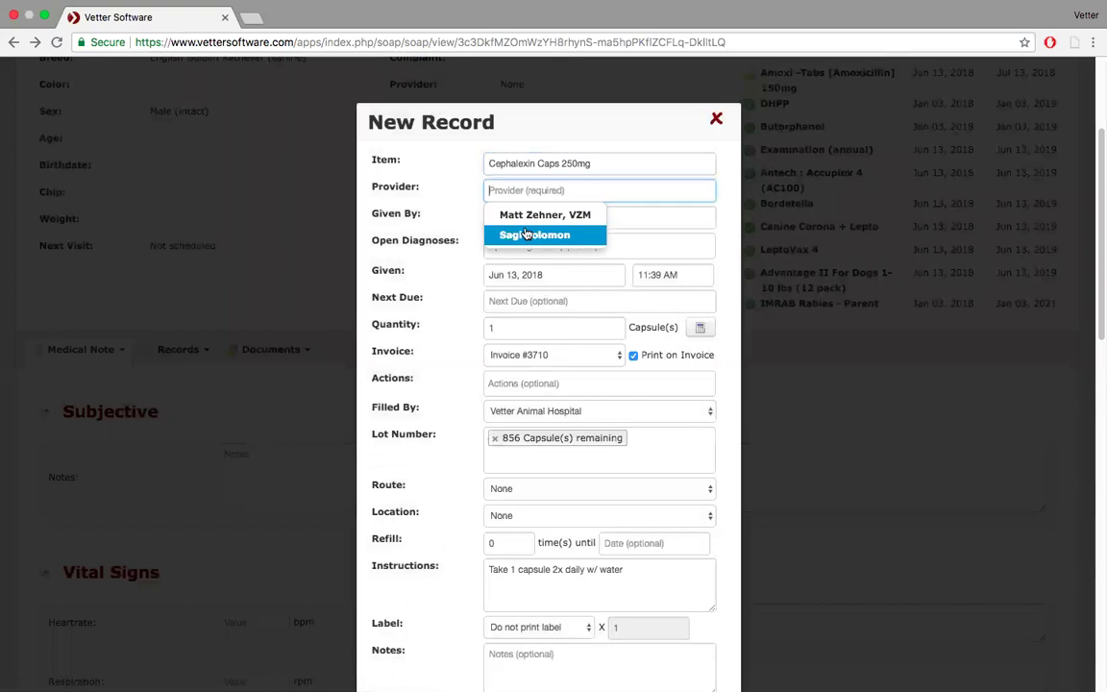
pyautogui.click(527, 222)
# Set the Cephalexin quantity to 100 capsules, bill it to a new invoice, and save the record.
pyautogui.click(516, 329)
pyautogui.write('00')
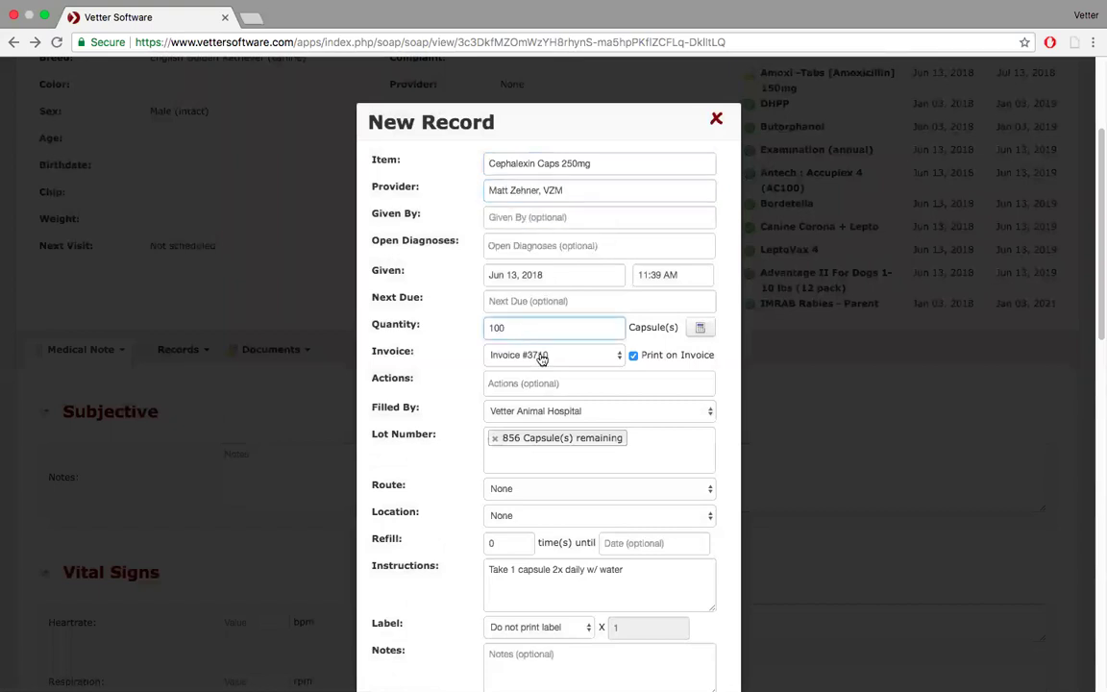
pyautogui.click(615, 355)
pyautogui.click(603, 368)
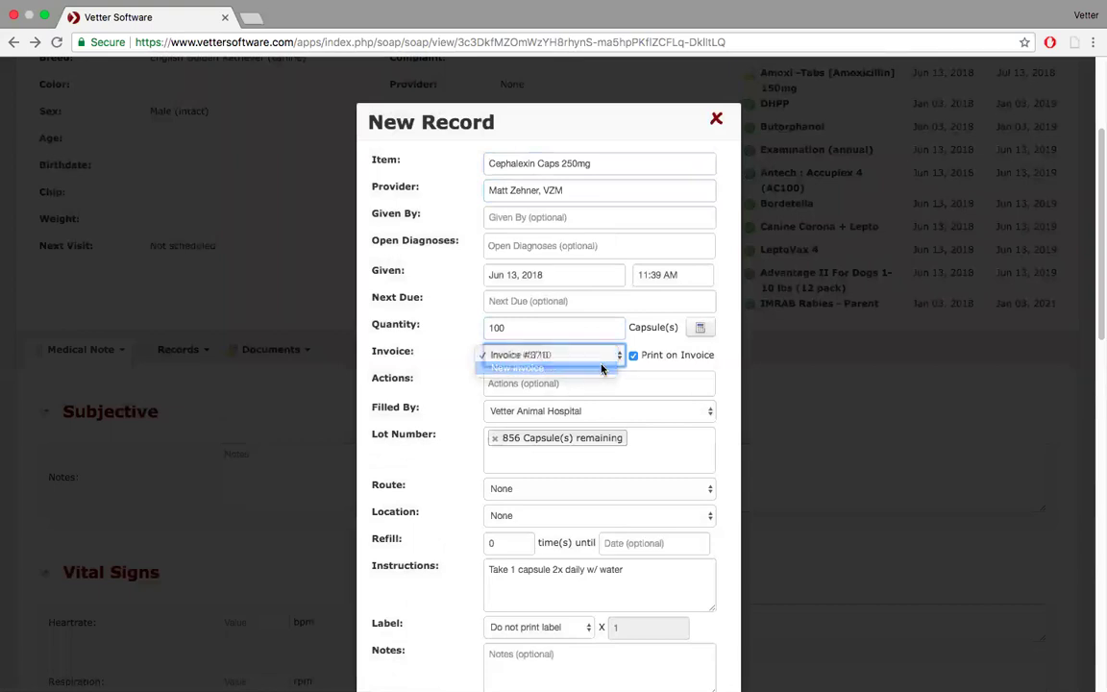
pyautogui.scroll(-4, 660, 419)
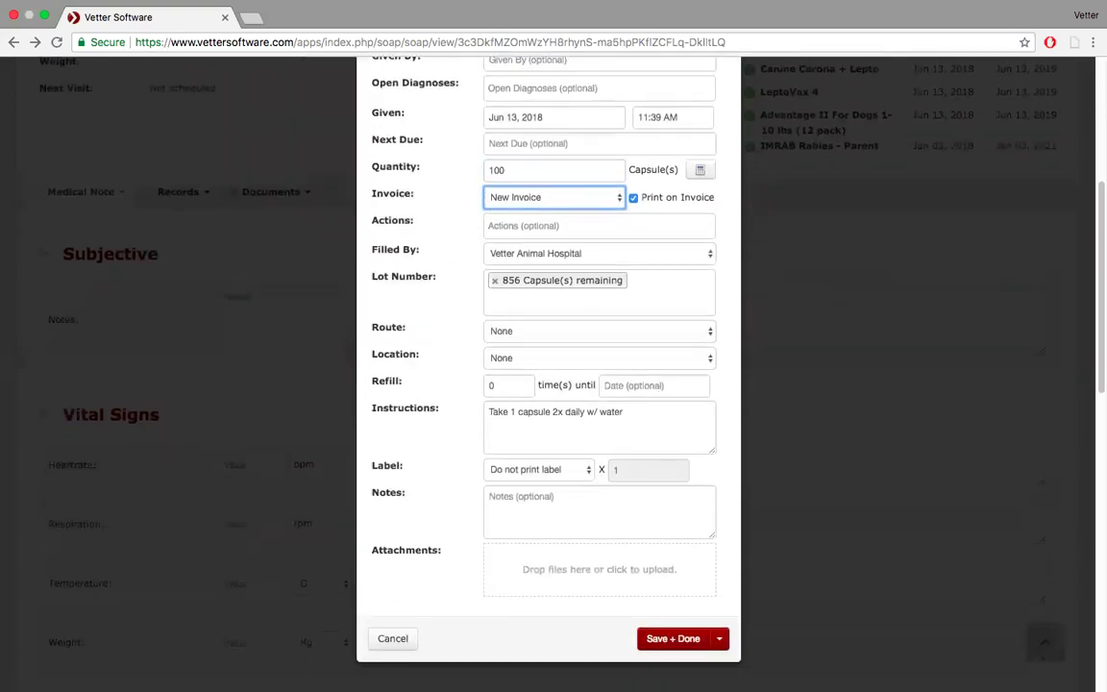
pyautogui.click(684, 639)
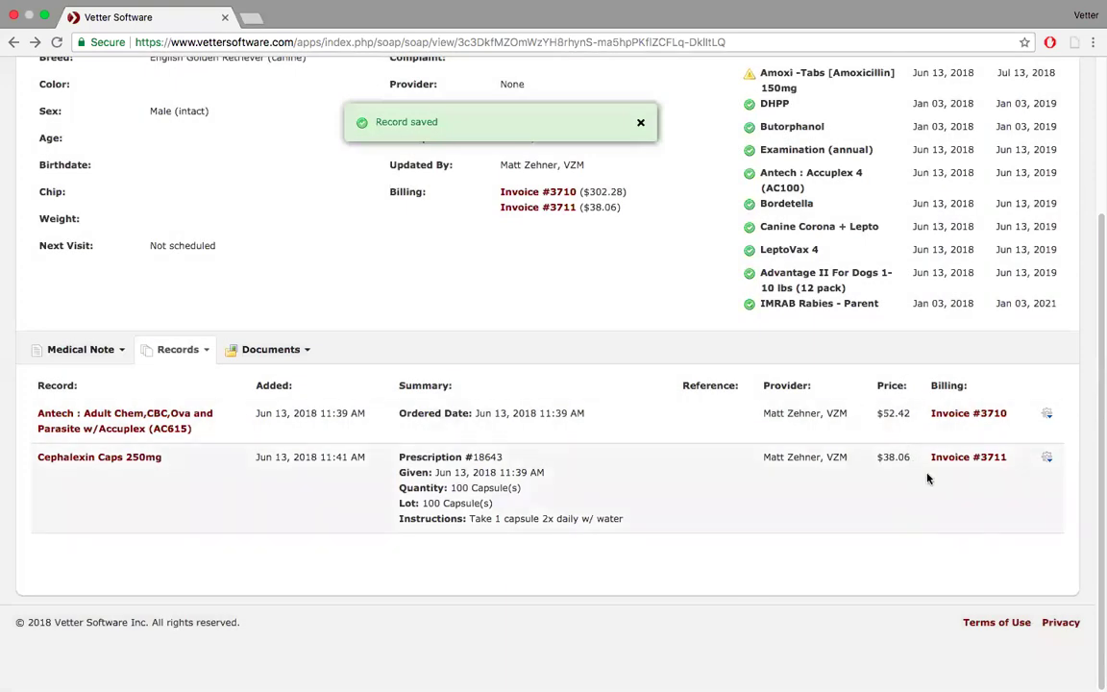
# Open the Cephalexin record's invoice, then reopen it from the billing dashboard's invoice list and review its details.
pyautogui.click(979, 460)
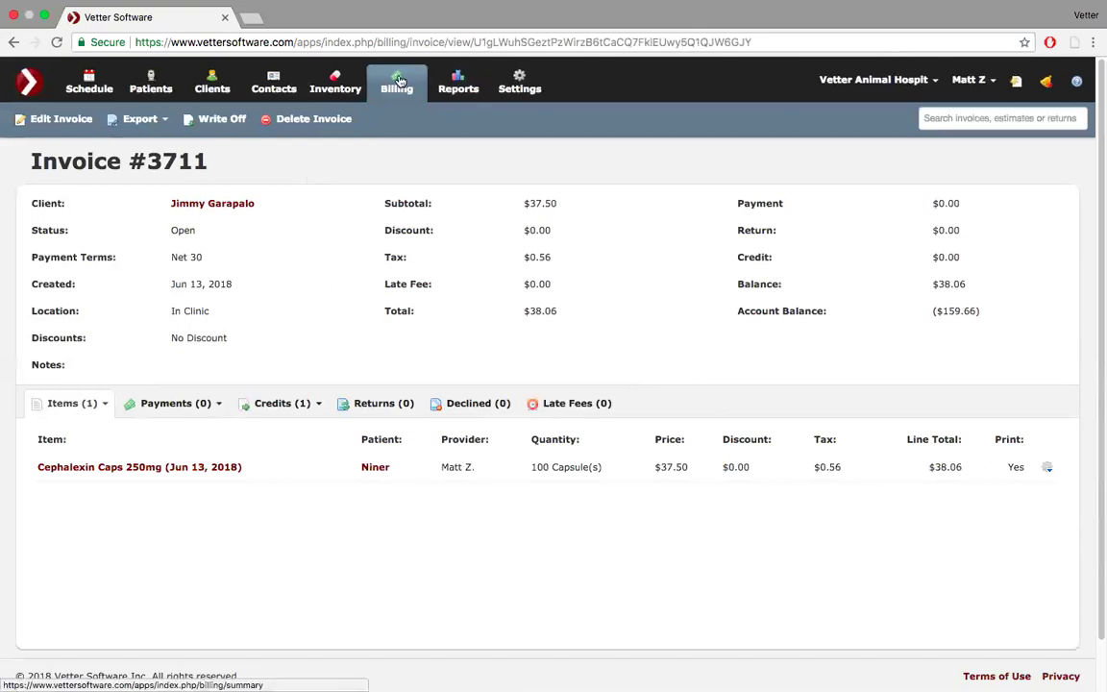
pyautogui.click(400, 81)
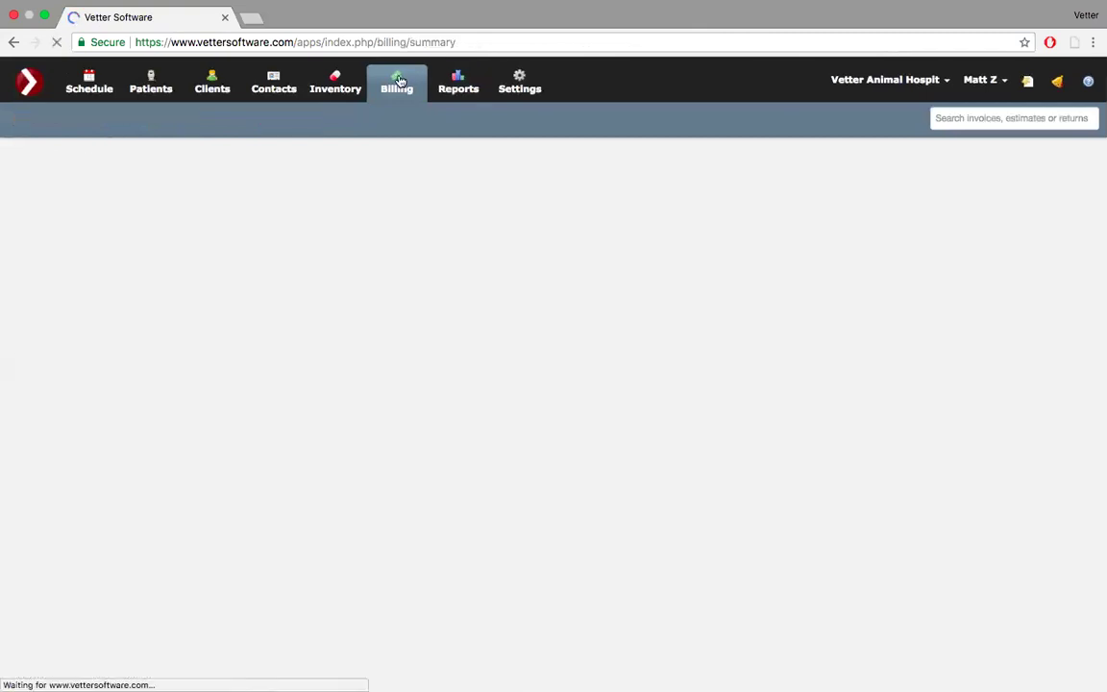
pyautogui.scroll(-3, 343, 360)
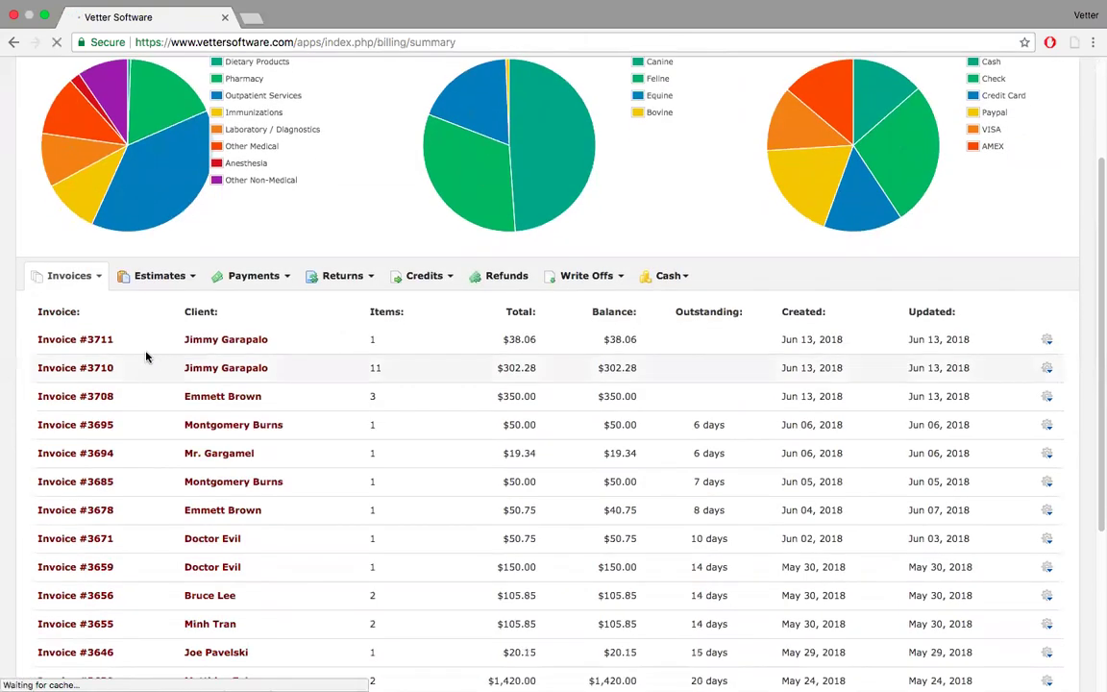
pyautogui.click(66, 344)
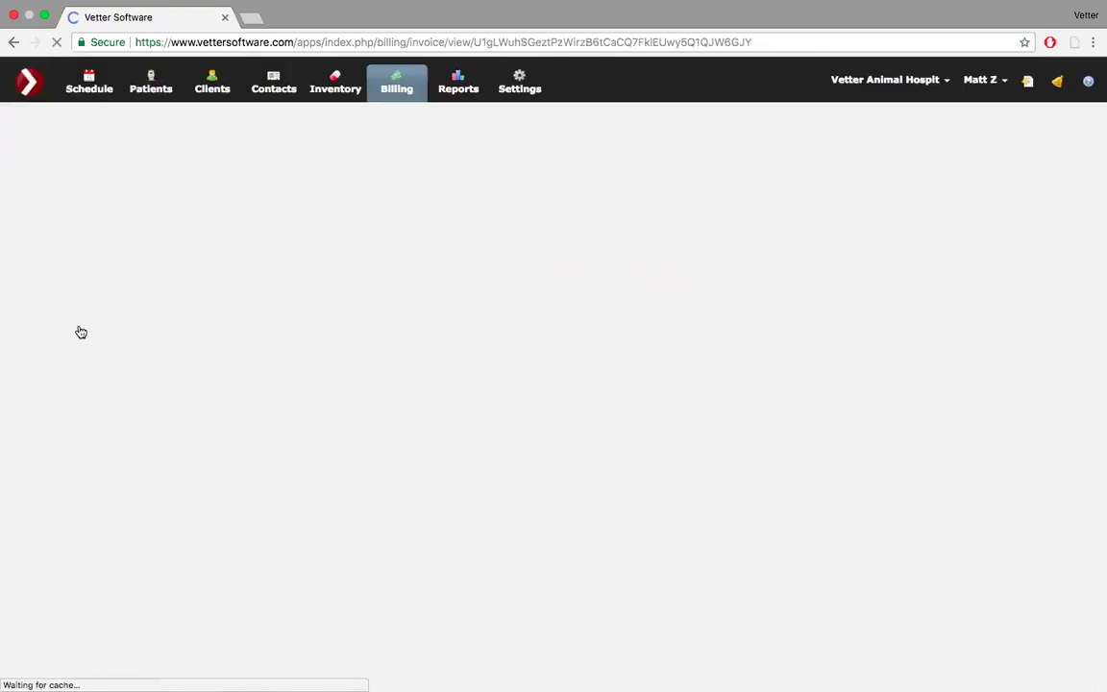
pyautogui.scroll(-2, 343, 391)
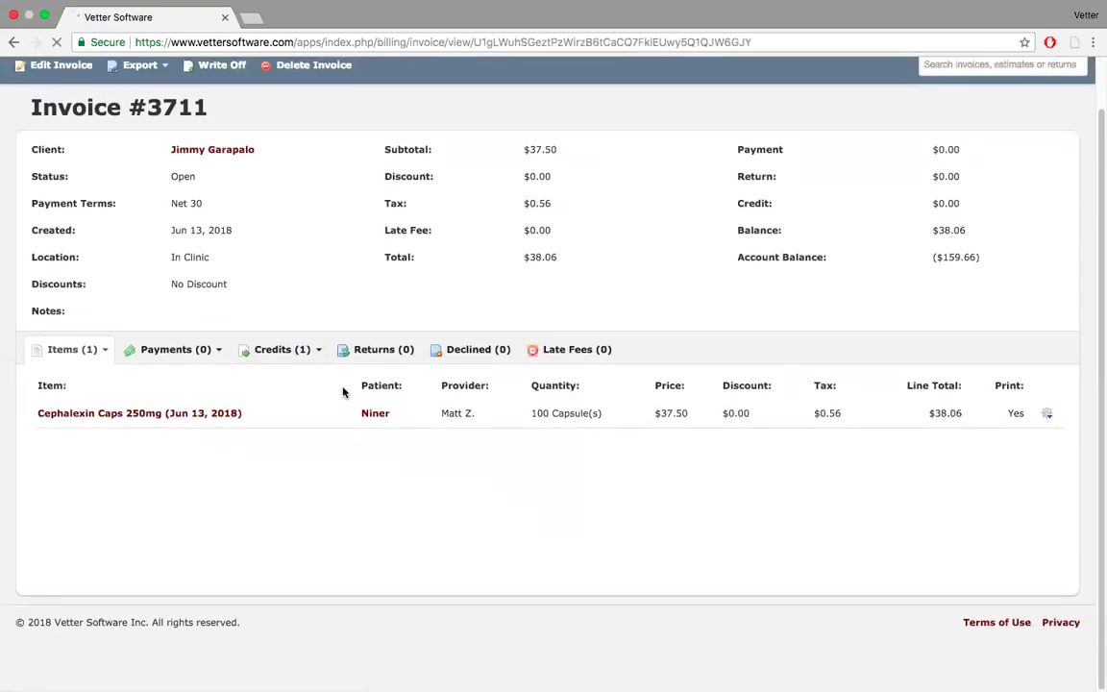
pyautogui.scroll(2, 343, 393)
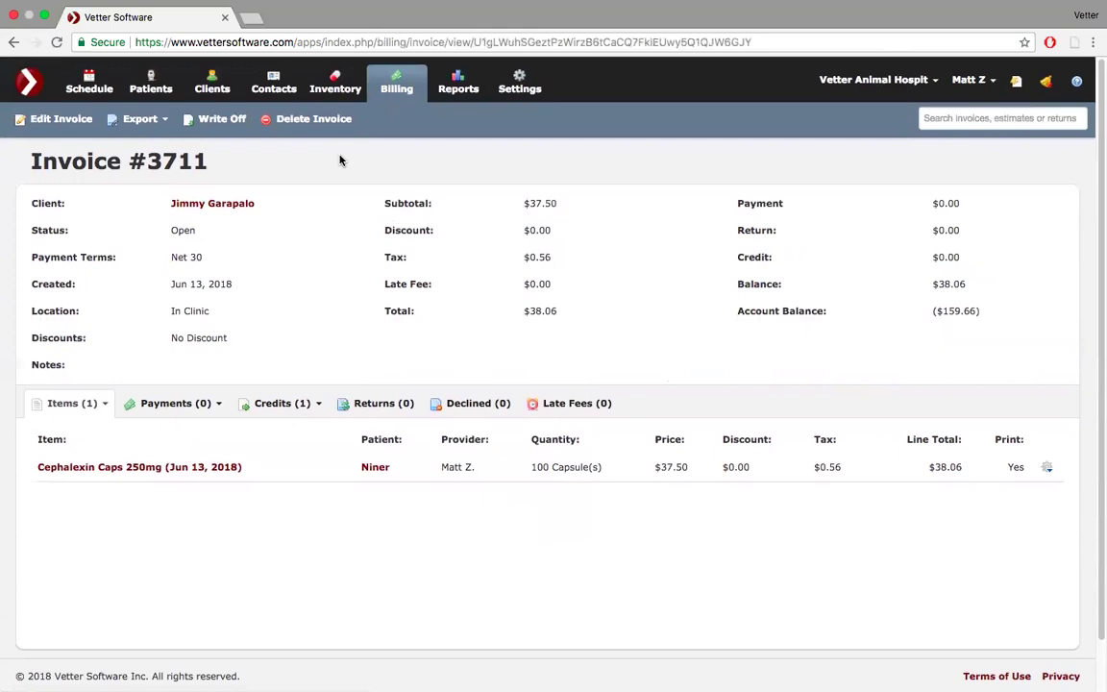
# View the new payment form for the Cephalexin invoice and close it without saving.
pyautogui.click(219, 405)
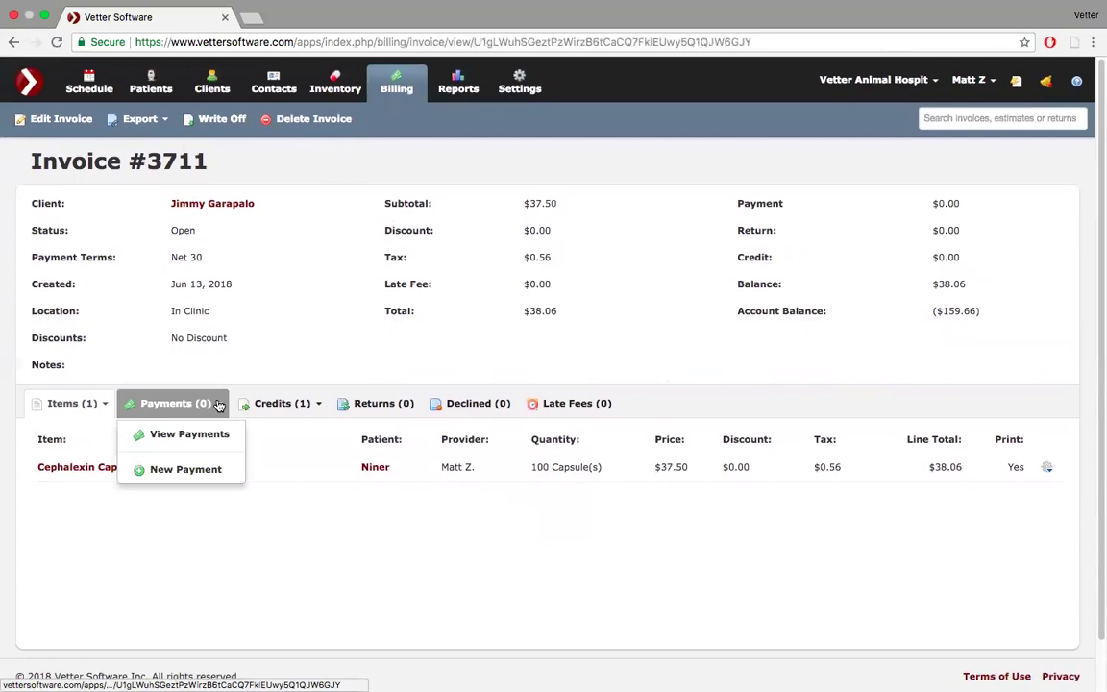
pyautogui.click(207, 470)
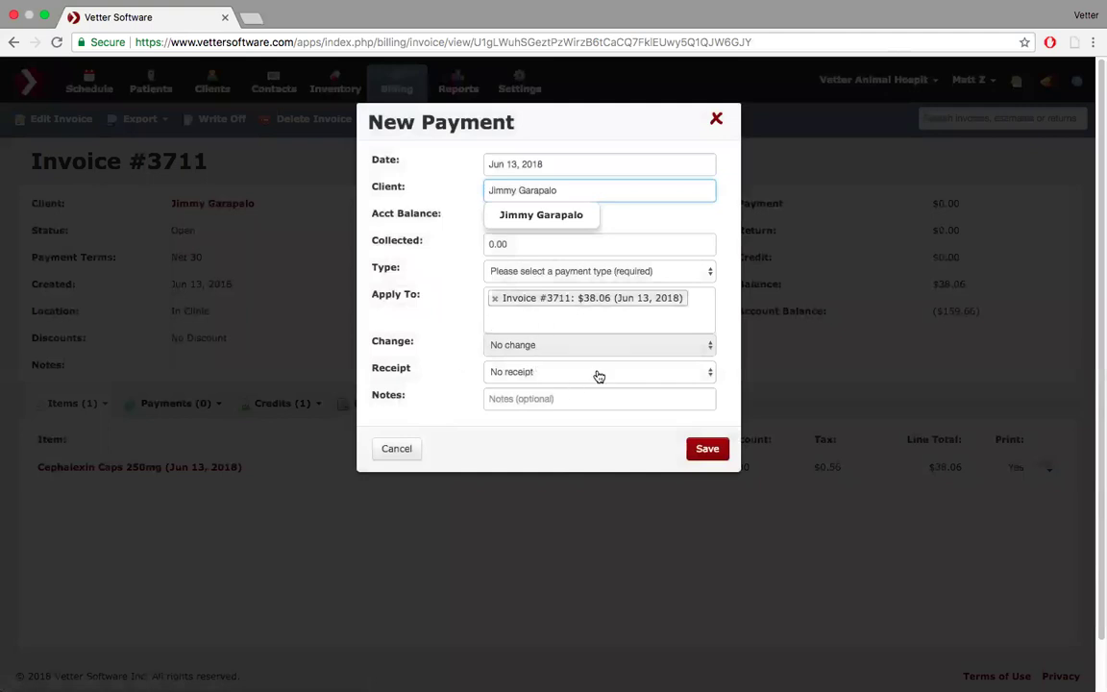
pyautogui.click(718, 118)
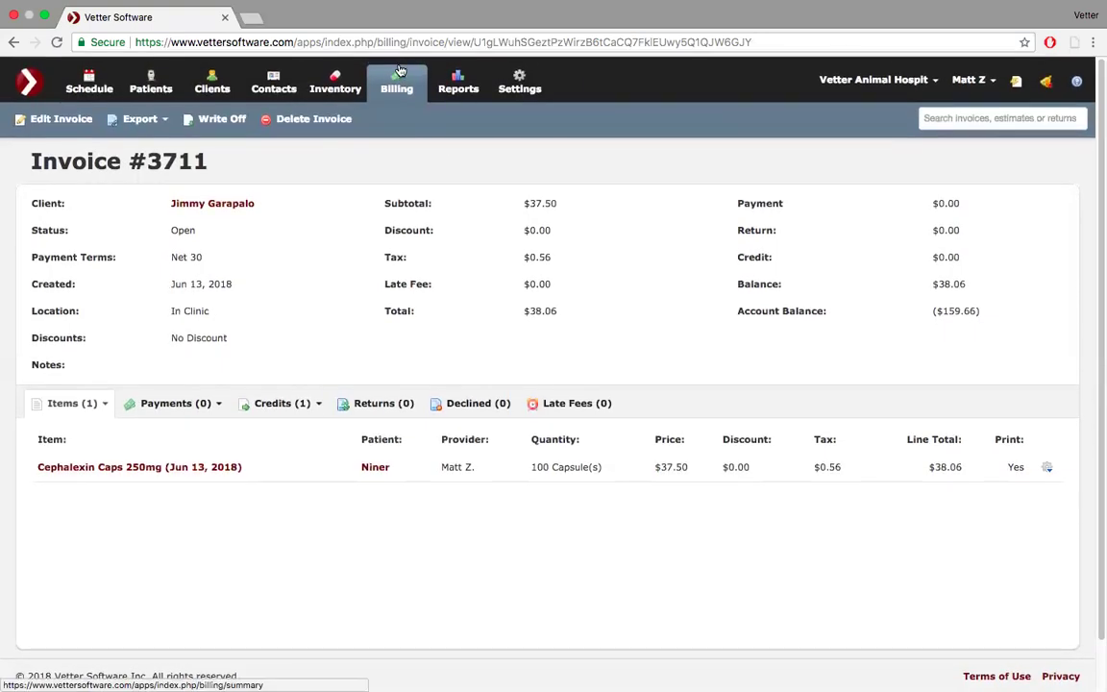
# Return to the billing dashboard, open Niner's other Jun 13, 2018 invoice with 11 items, and review its line items.
pyautogui.click(398, 75)
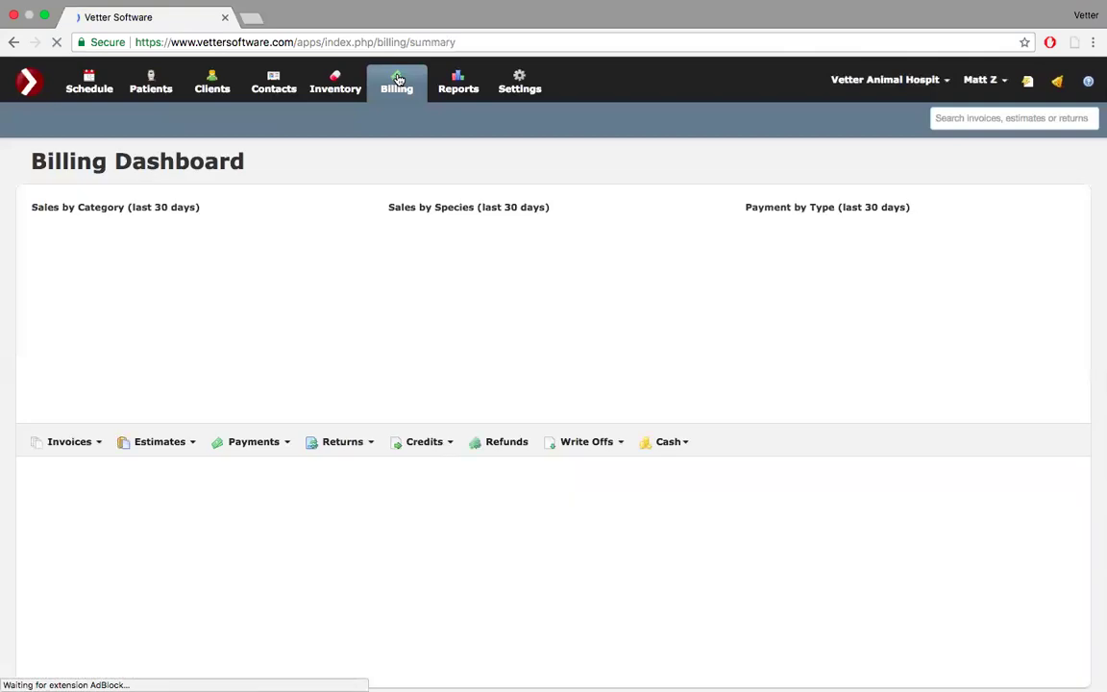
pyautogui.scroll(-2, 260, 309)
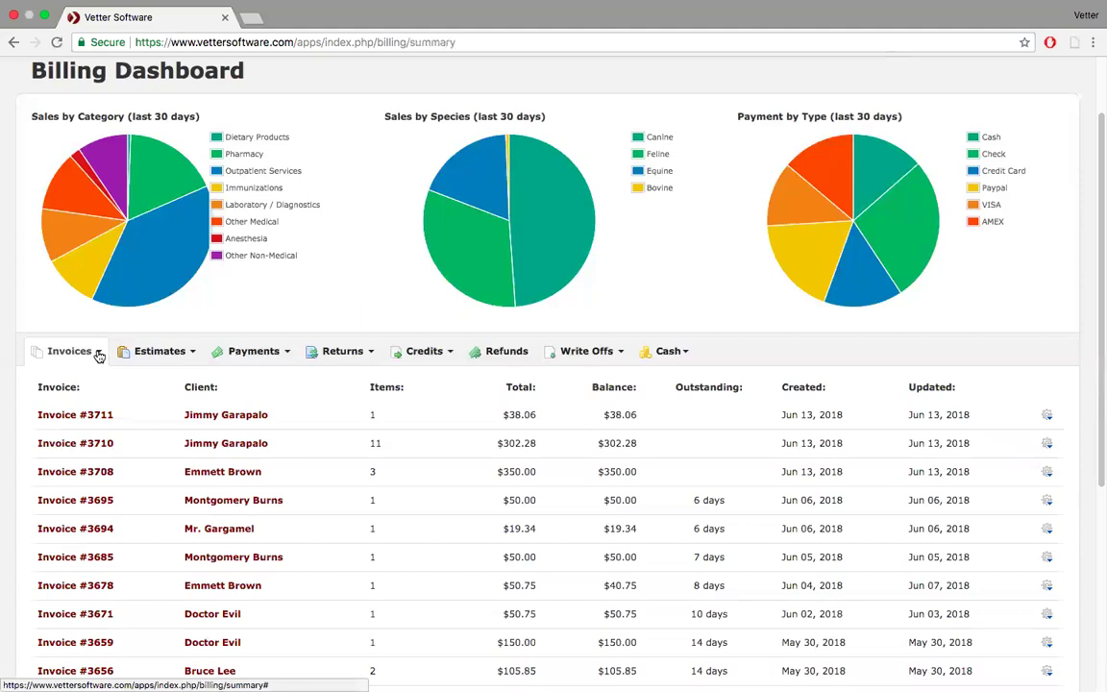
pyautogui.click(73, 444)
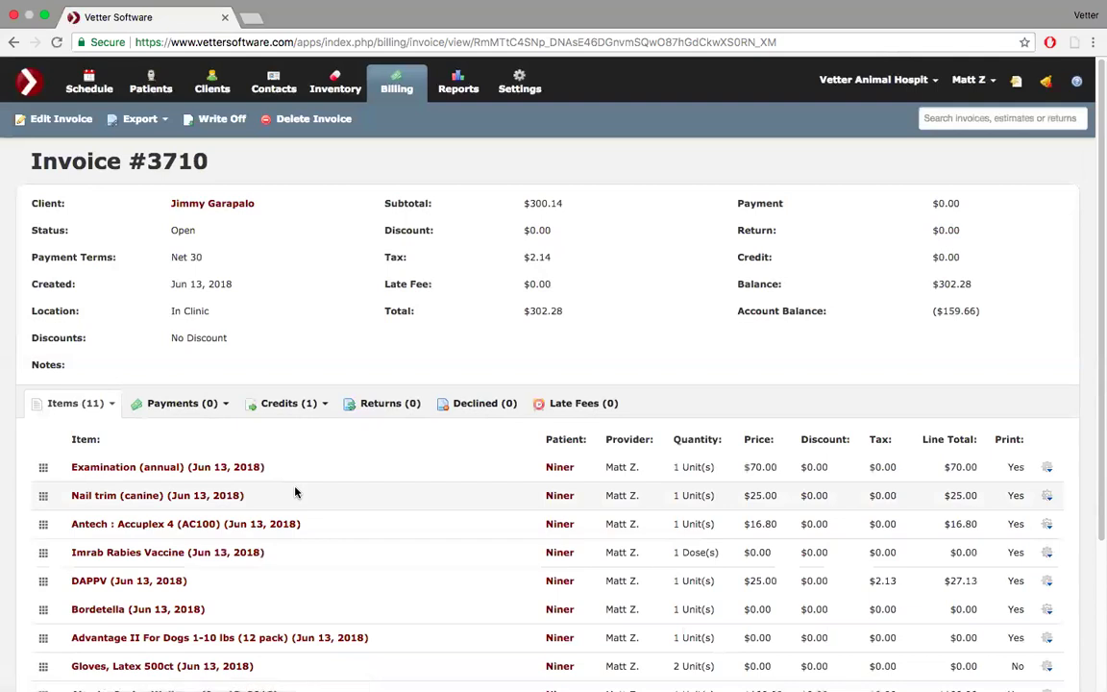
pyautogui.scroll(-3, 295, 492)
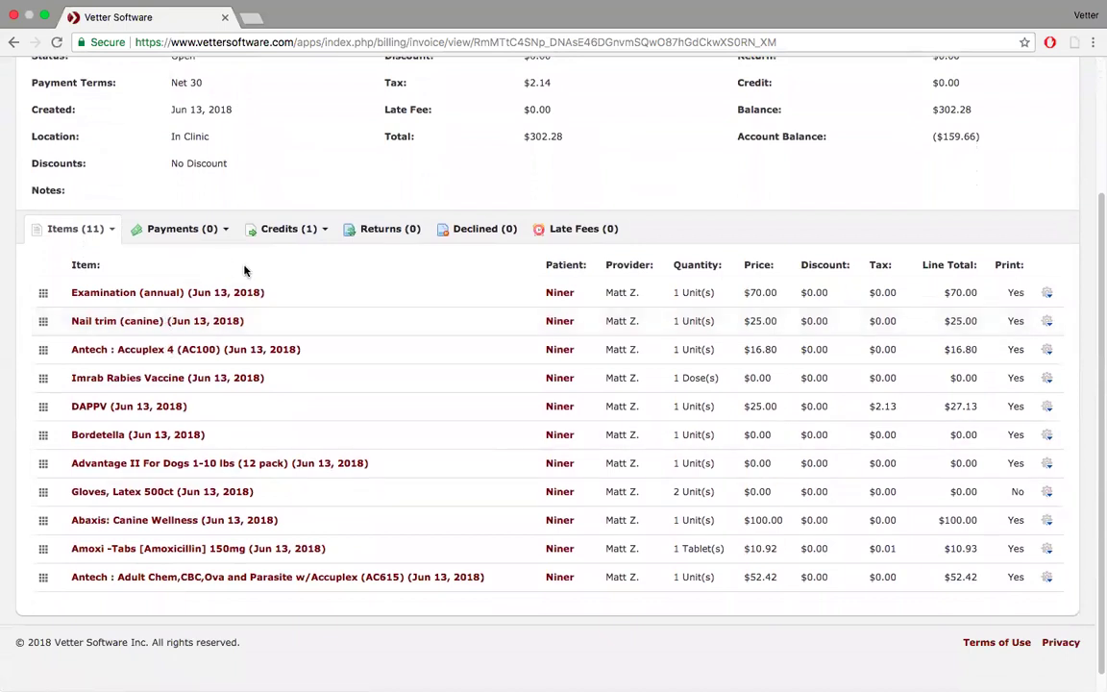
# Draft a Heartgard Chewables Canine Green 26- 50LBS item on Niner's invoice, view its medical note choices, and discard it.
pyautogui.click(106, 230)
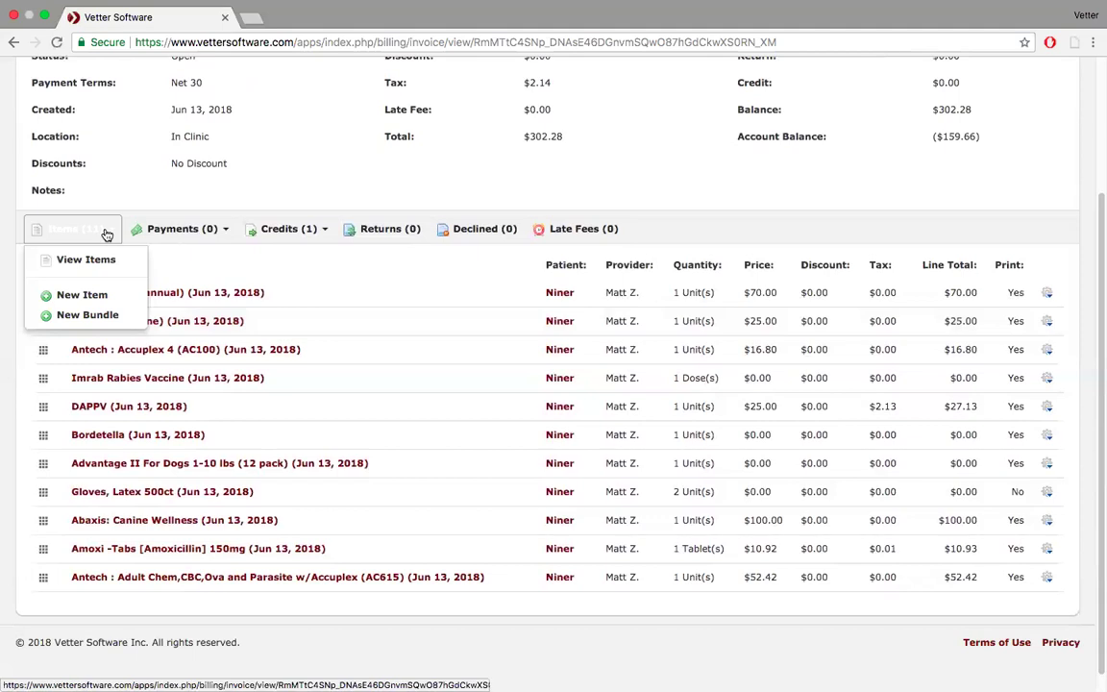
pyautogui.click(95, 294)
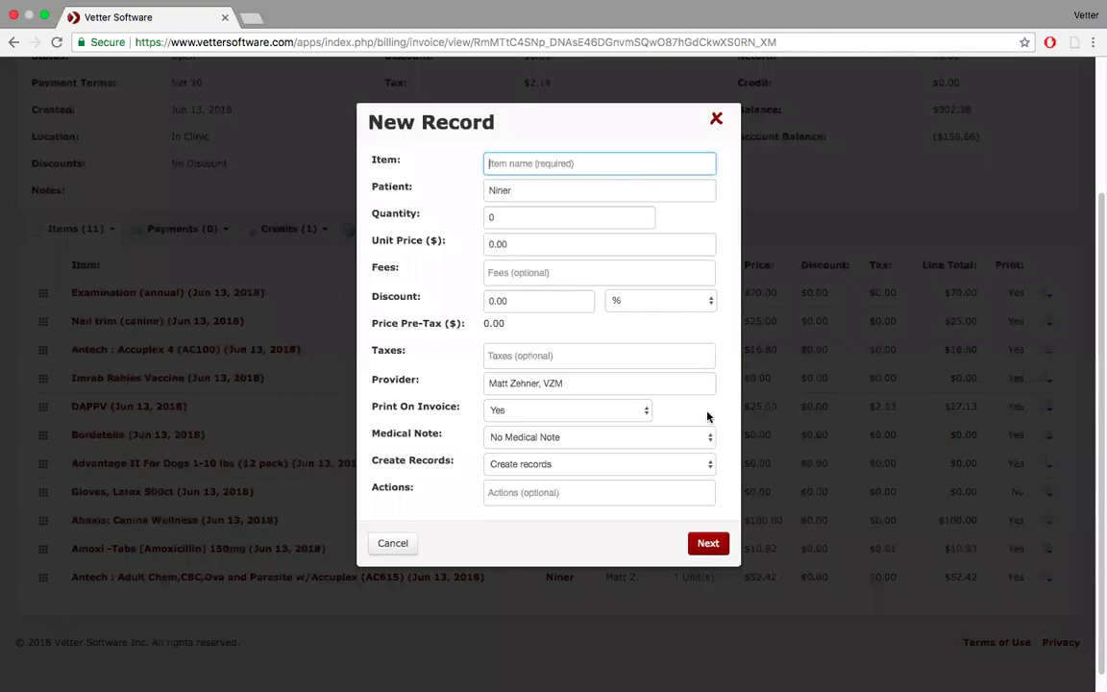
pyautogui.write('heart')
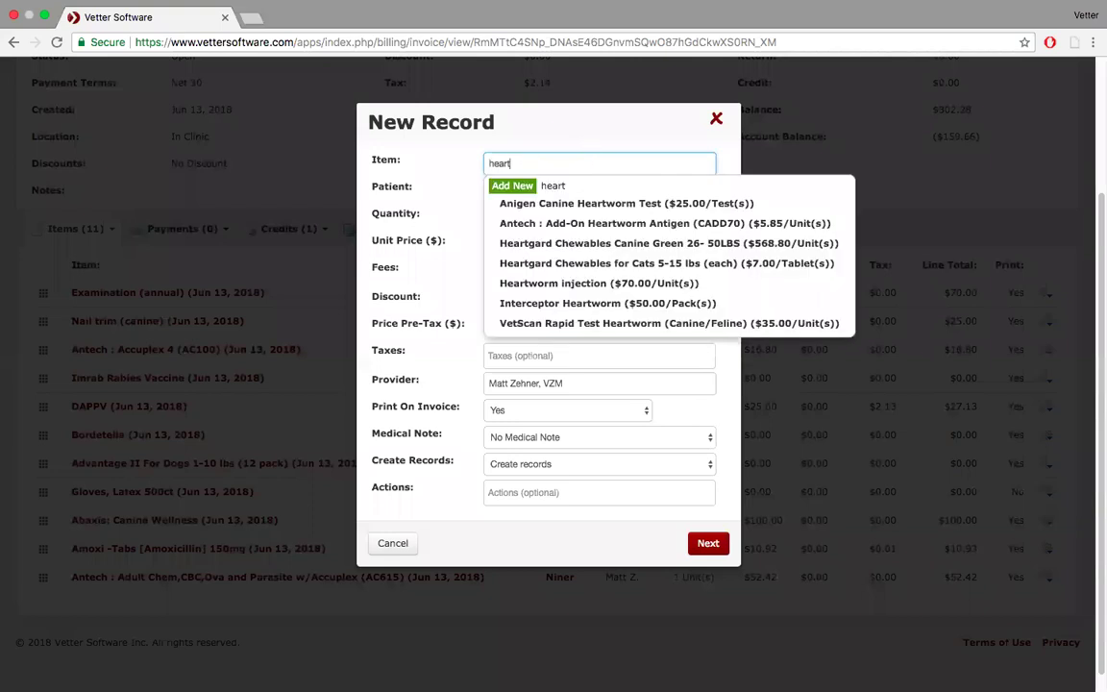
pyautogui.click(612, 248)
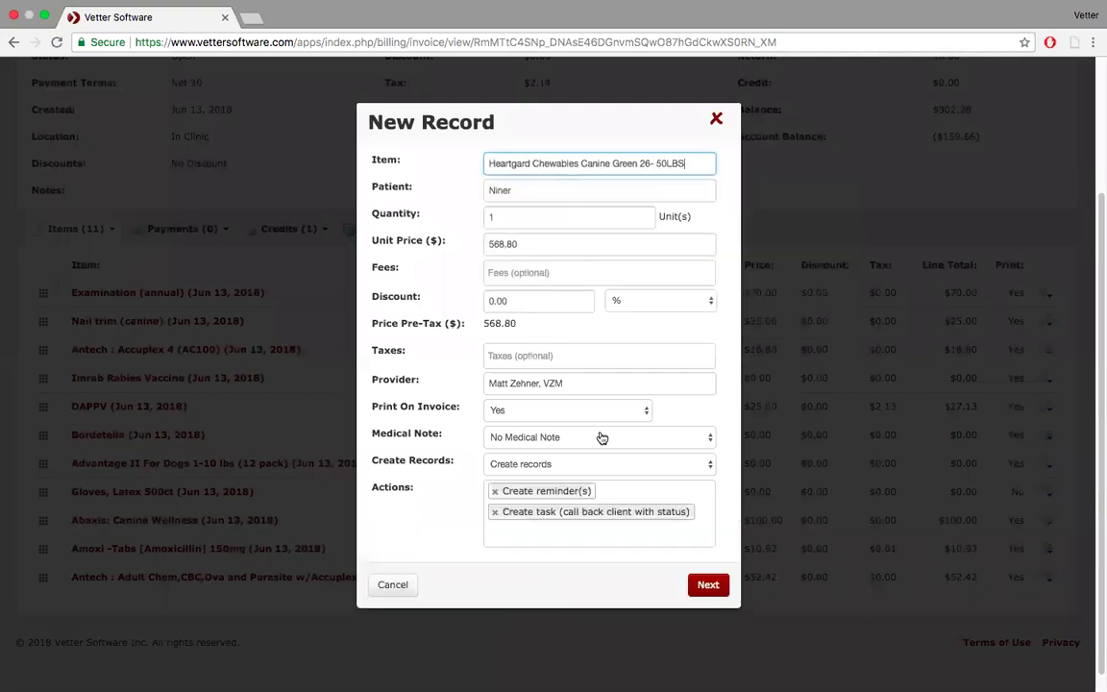
pyautogui.click(703, 438)
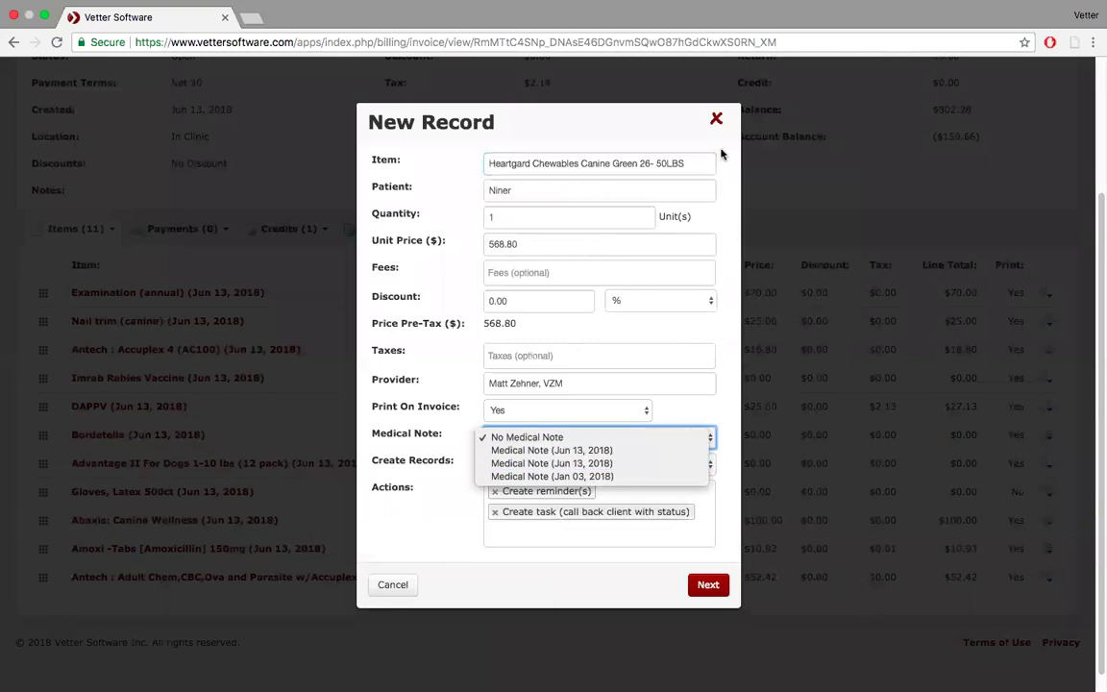
pyautogui.click(716, 120)
pyautogui.click(717, 119)
# Create a new In Clinic invoice from the billing dashboard for the client's patient Rocco, with no medical note or bundle.
pyautogui.scroll(4, 245, 273)
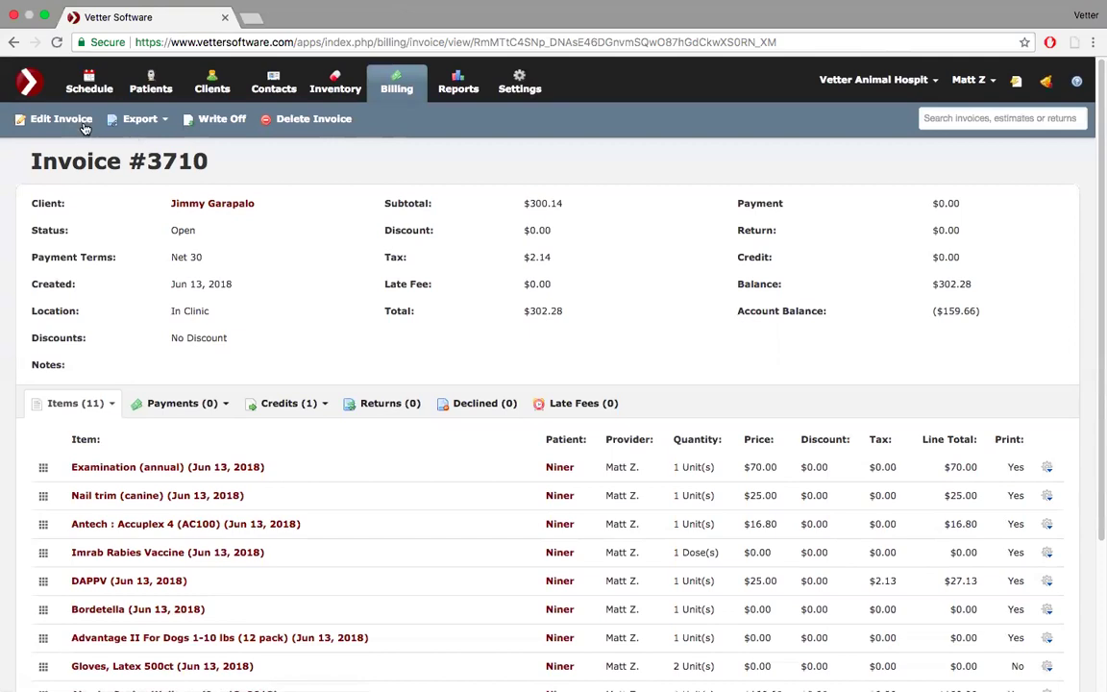
pyautogui.click(398, 81)
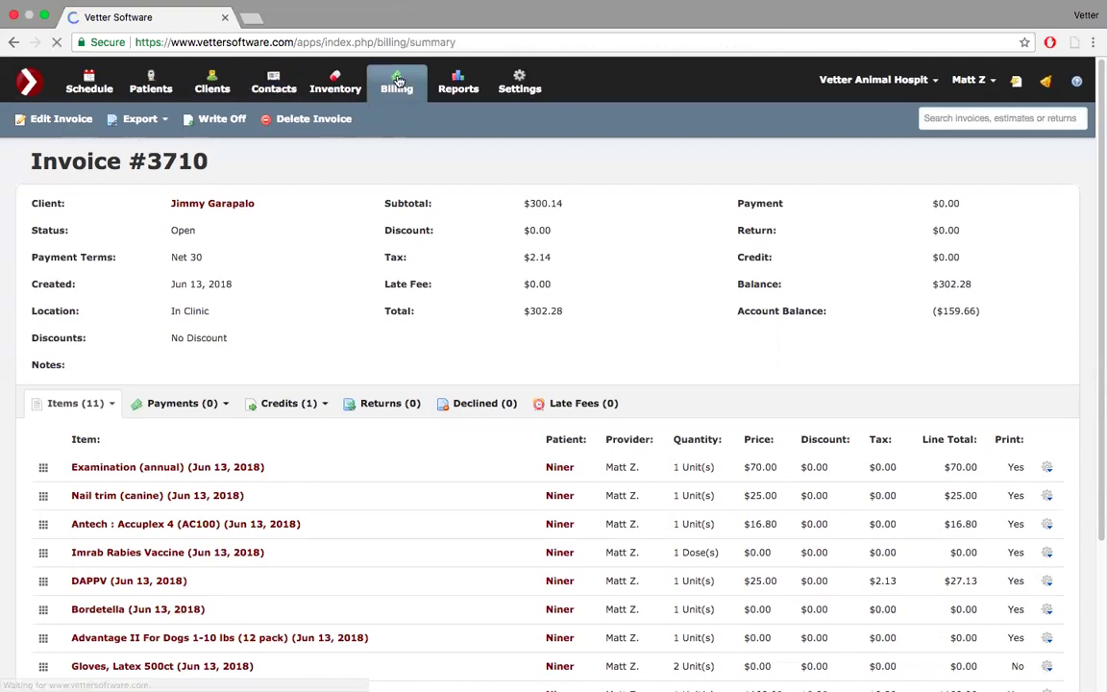
pyautogui.scroll(-2, 114, 323)
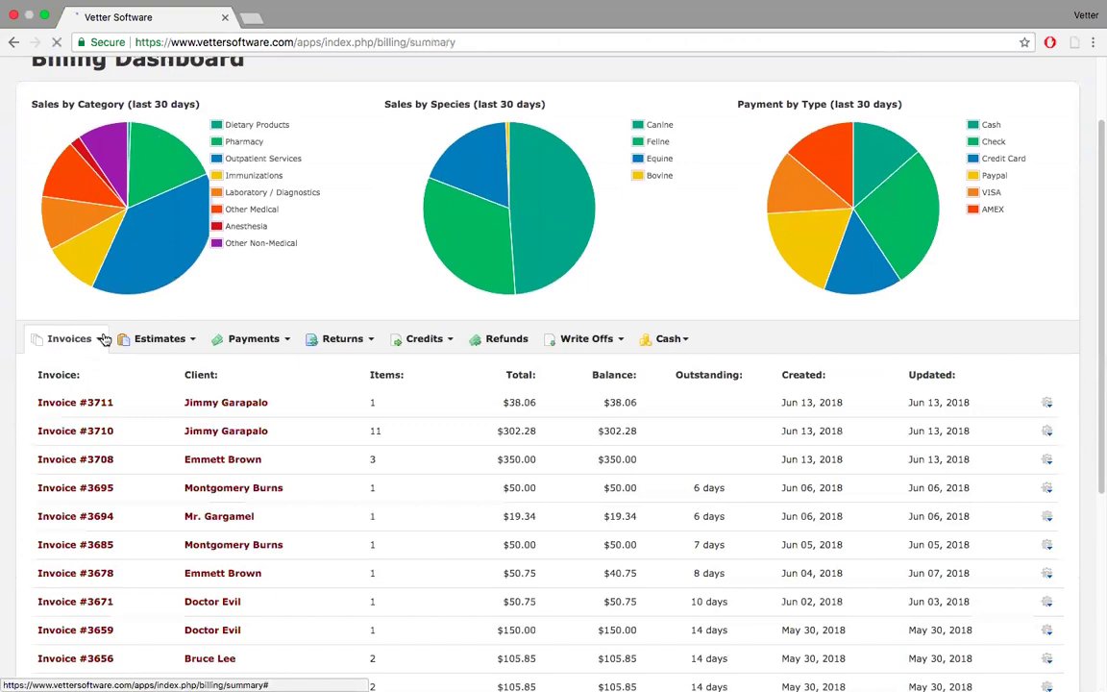
pyautogui.click(71, 338)
pyautogui.click(85, 474)
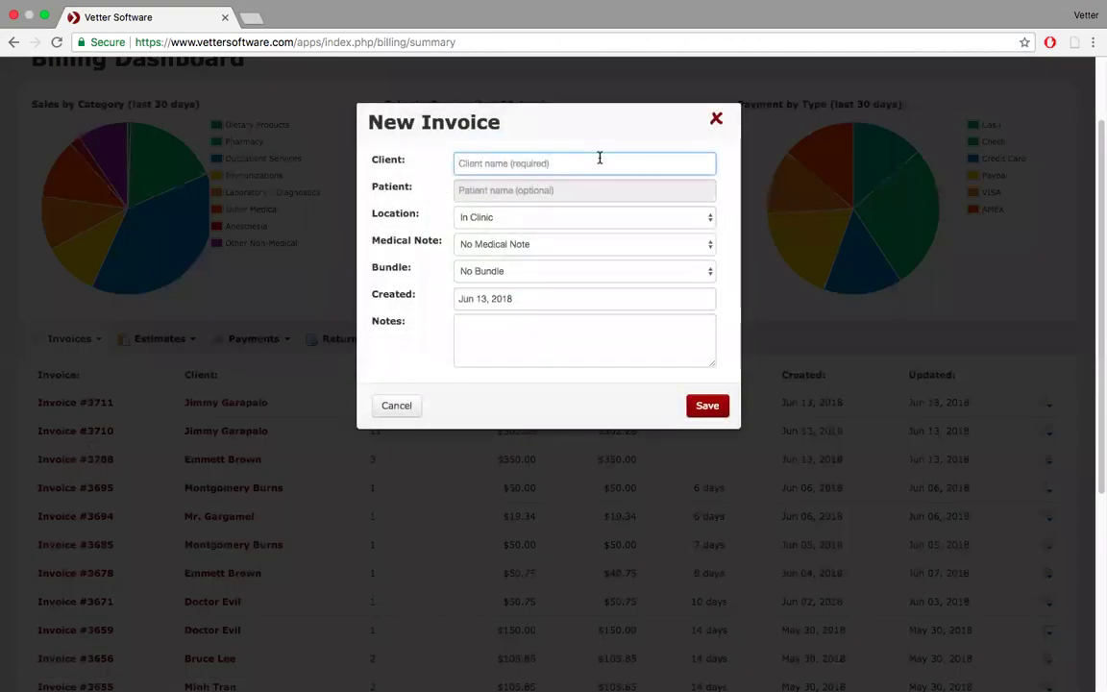
pyautogui.write('hom')
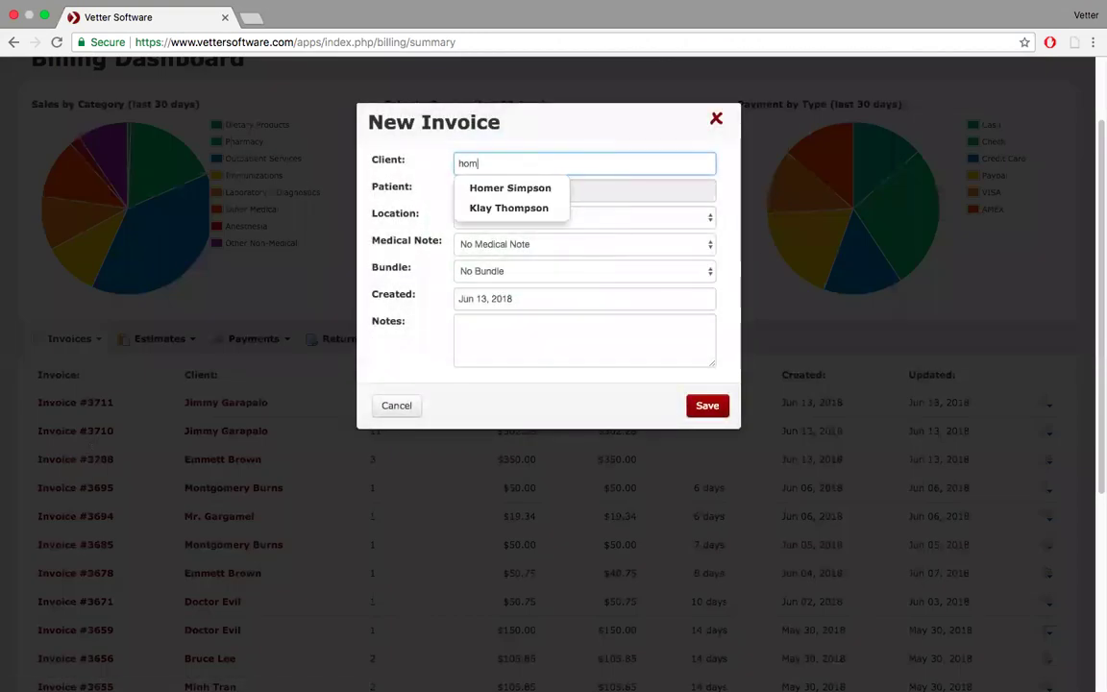
pyautogui.click(524, 208)
pyautogui.click(500, 188)
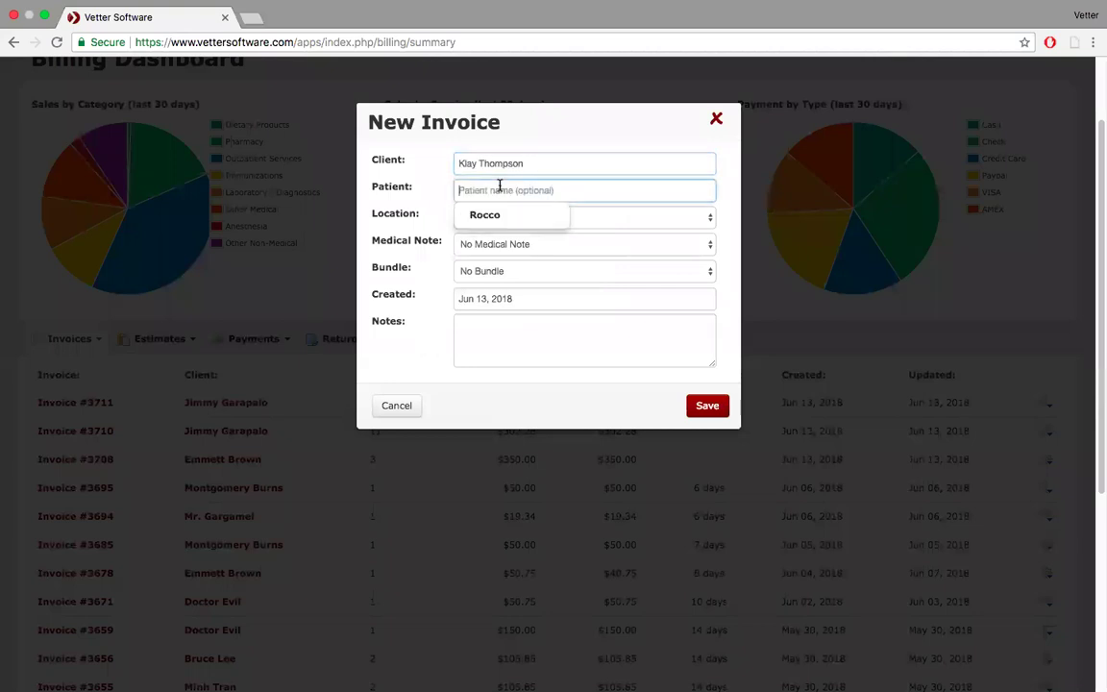
pyautogui.click(476, 221)
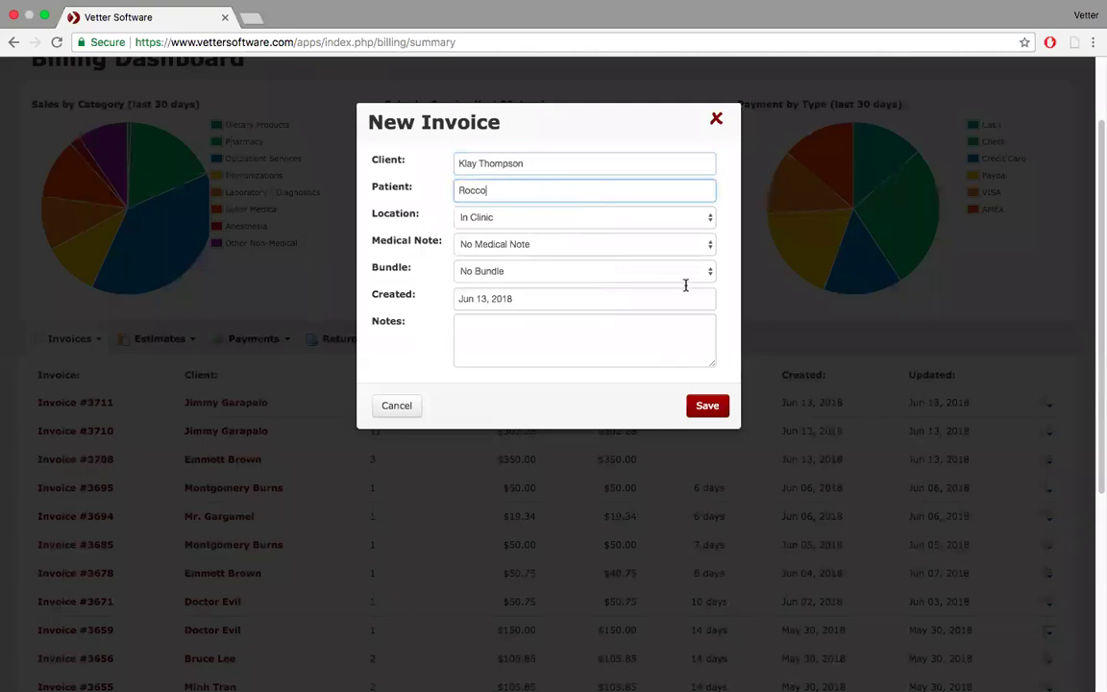
pyautogui.click(709, 246)
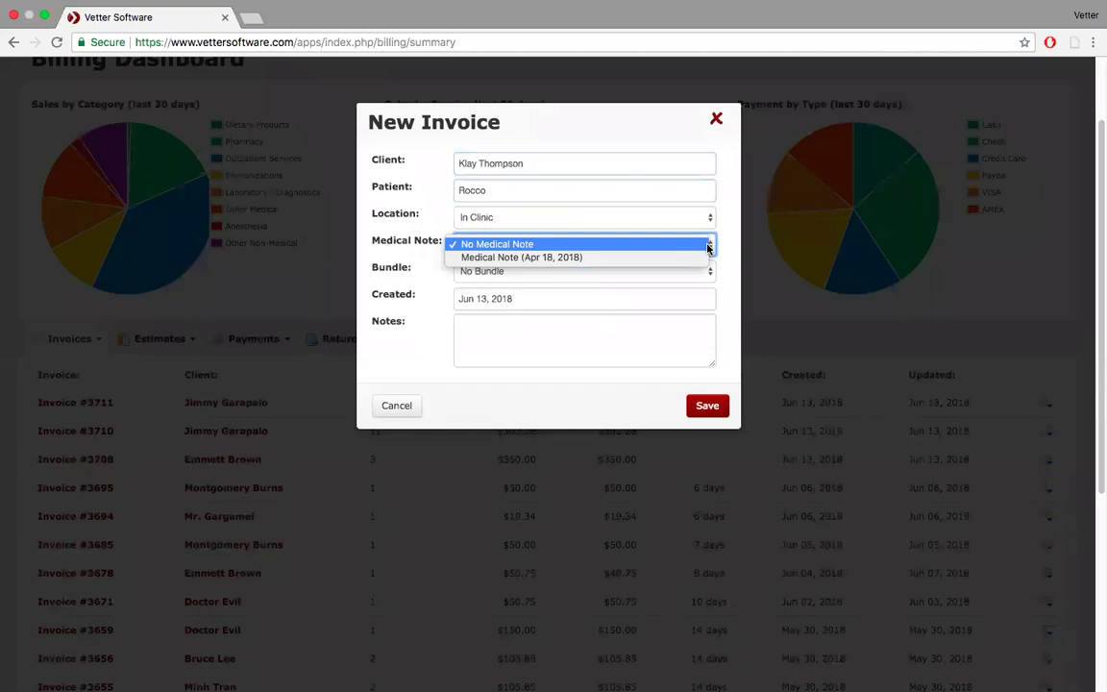
pyautogui.click(704, 245)
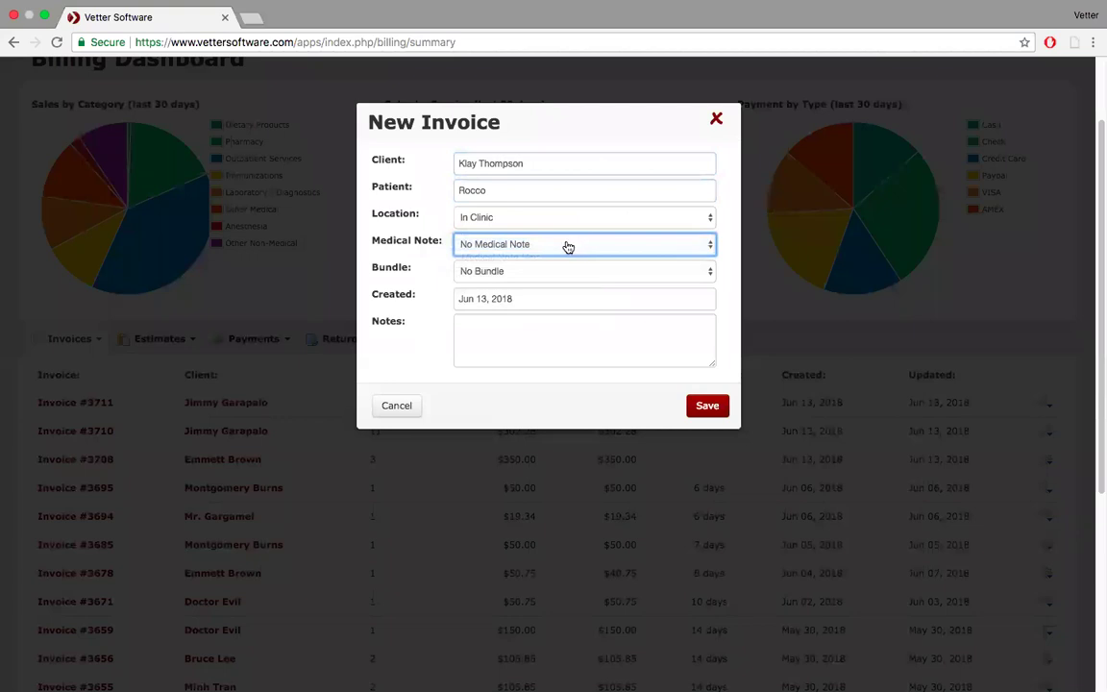
pyautogui.click(708, 408)
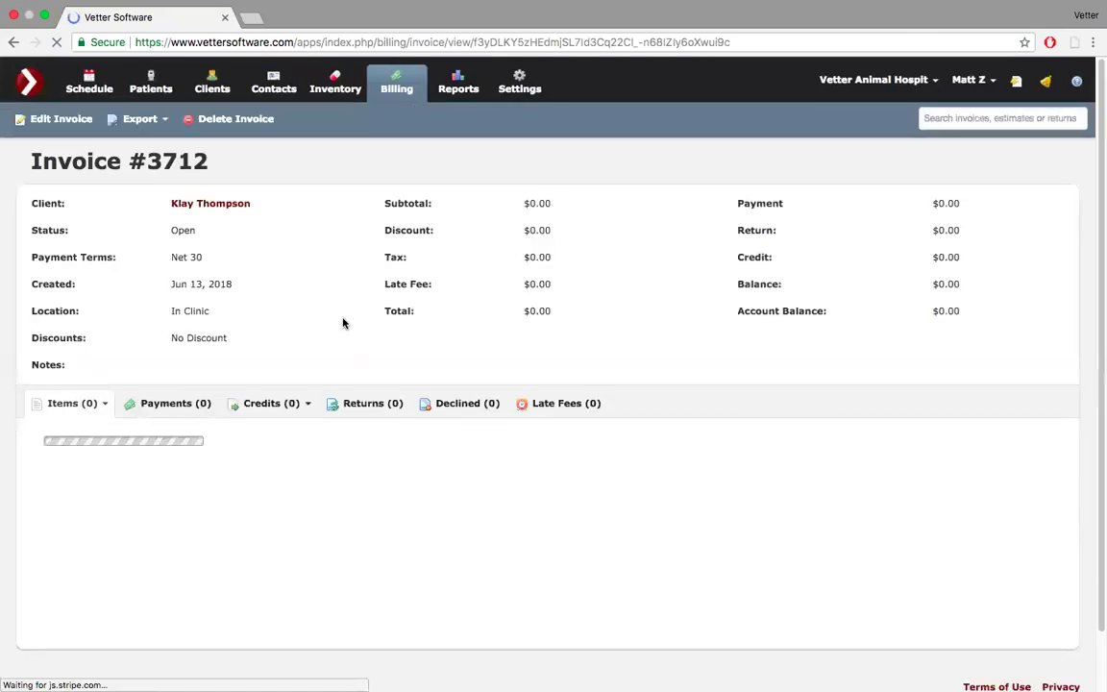
# Draft a Heartgard Chewables Canine Green 26- 50LBS item on Rocco's new invoice, check its medical note choices, and discard it.
pyautogui.scroll(-2, 344, 321)
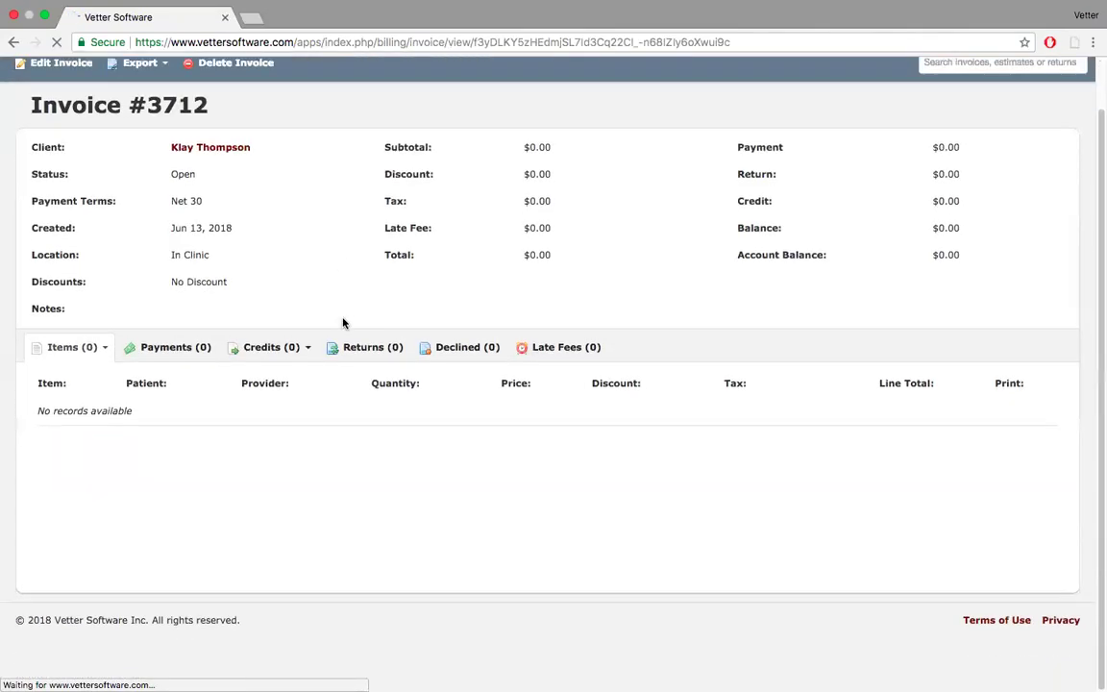
pyautogui.click(106, 352)
pyautogui.click(101, 417)
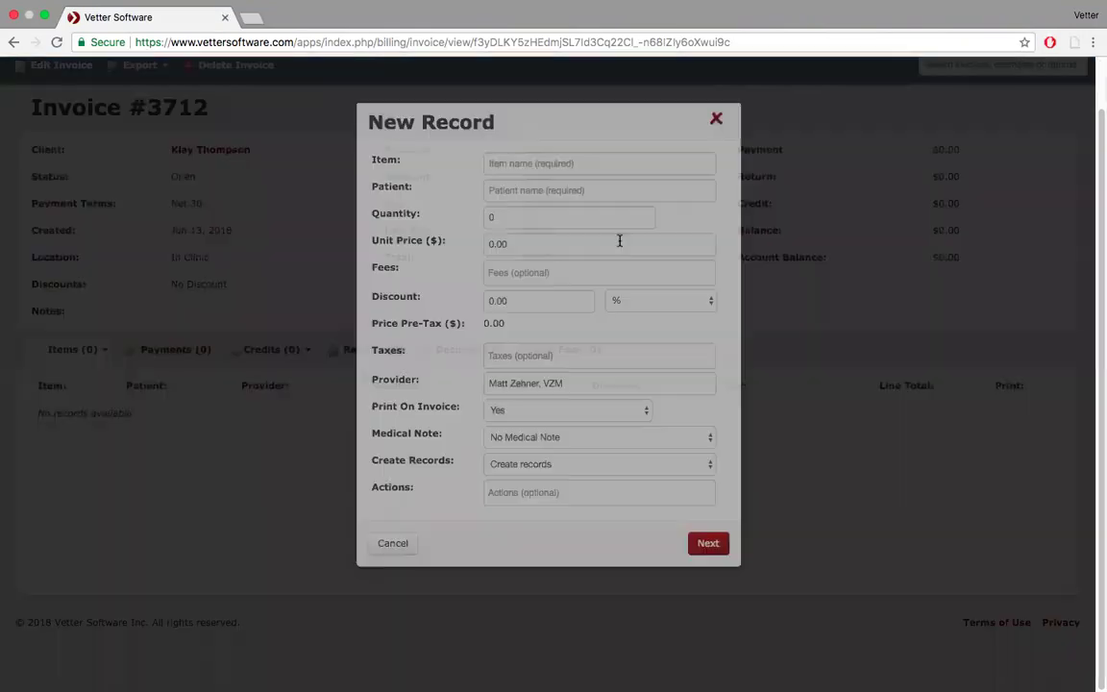
pyautogui.click(596, 168)
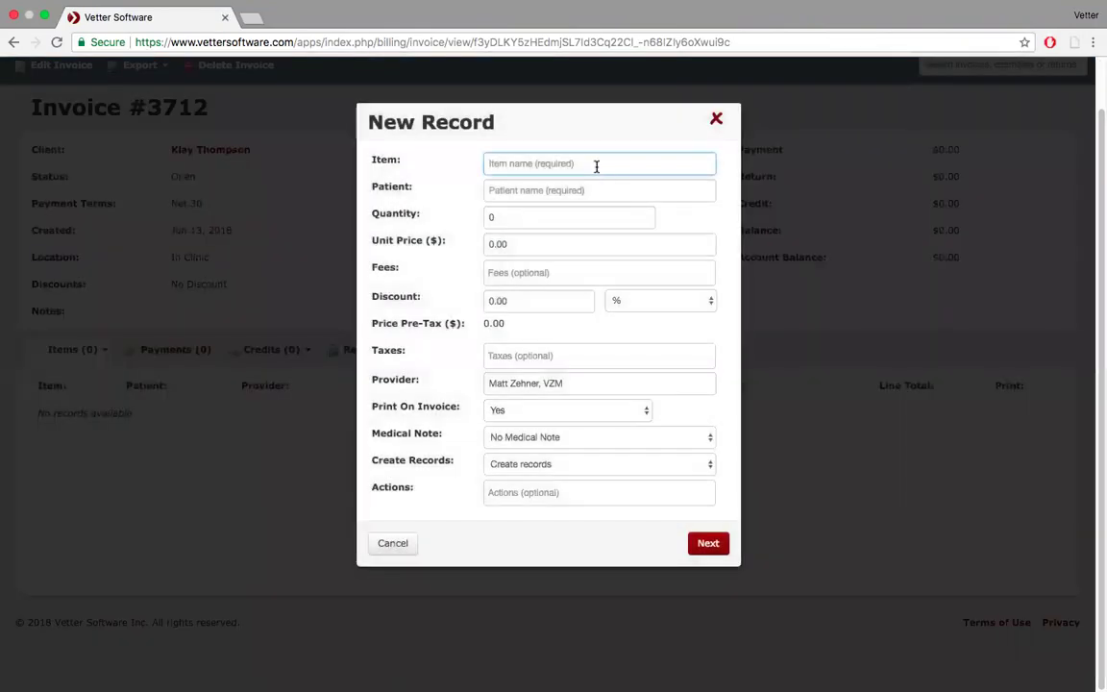
pyautogui.write('heart')
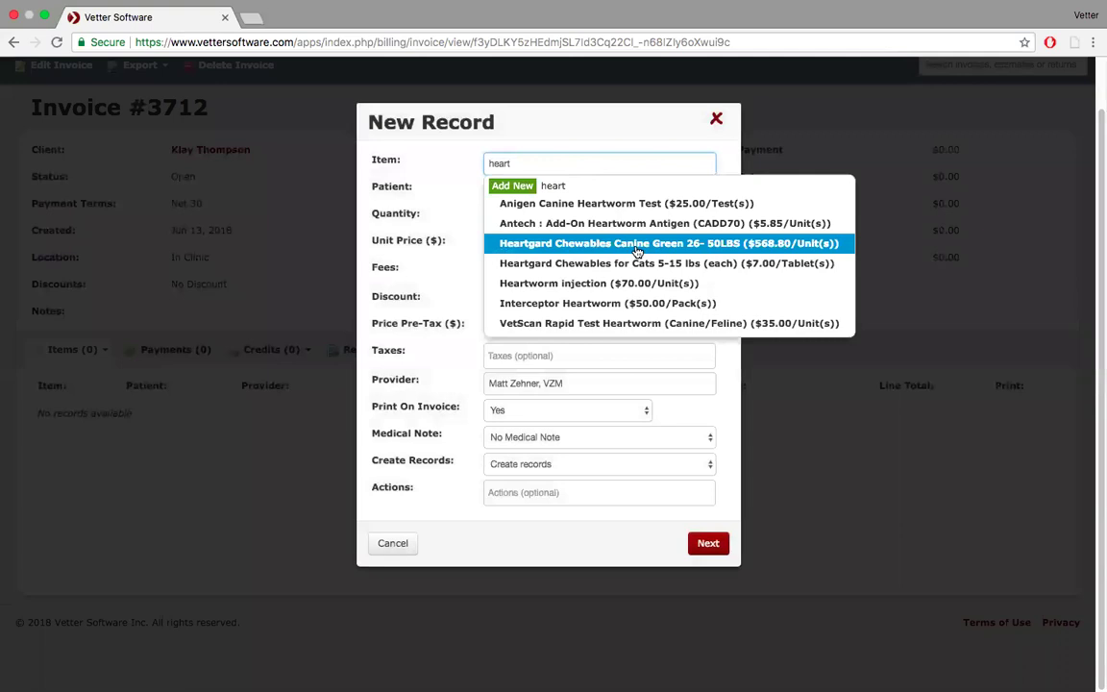
pyautogui.click(637, 246)
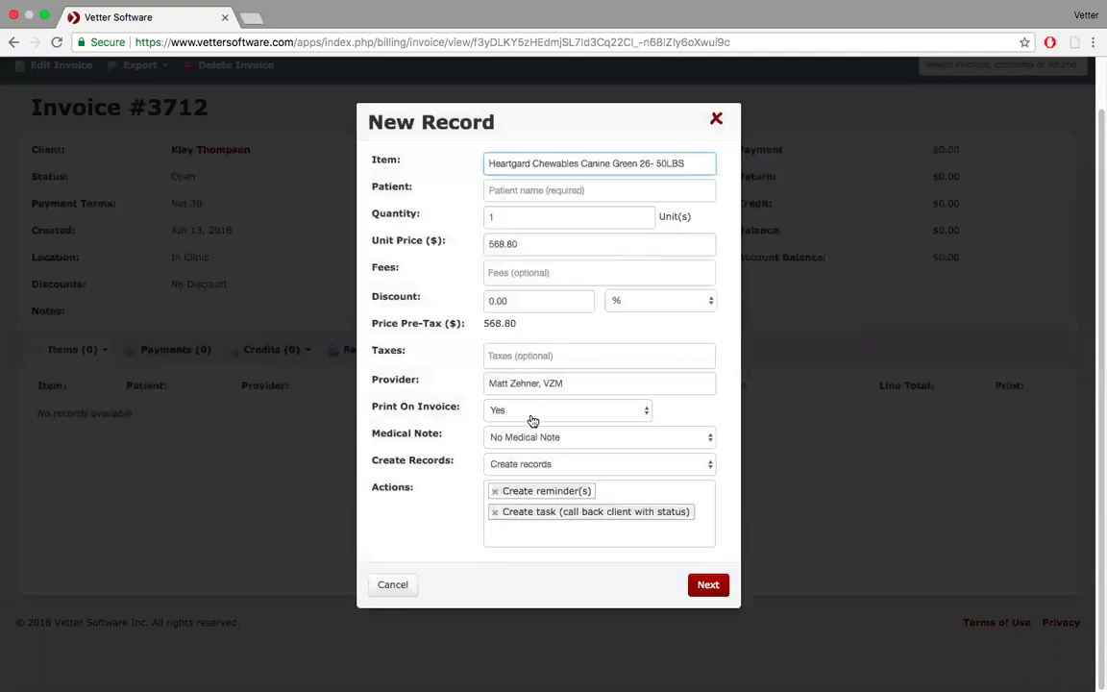
pyautogui.click(703, 441)
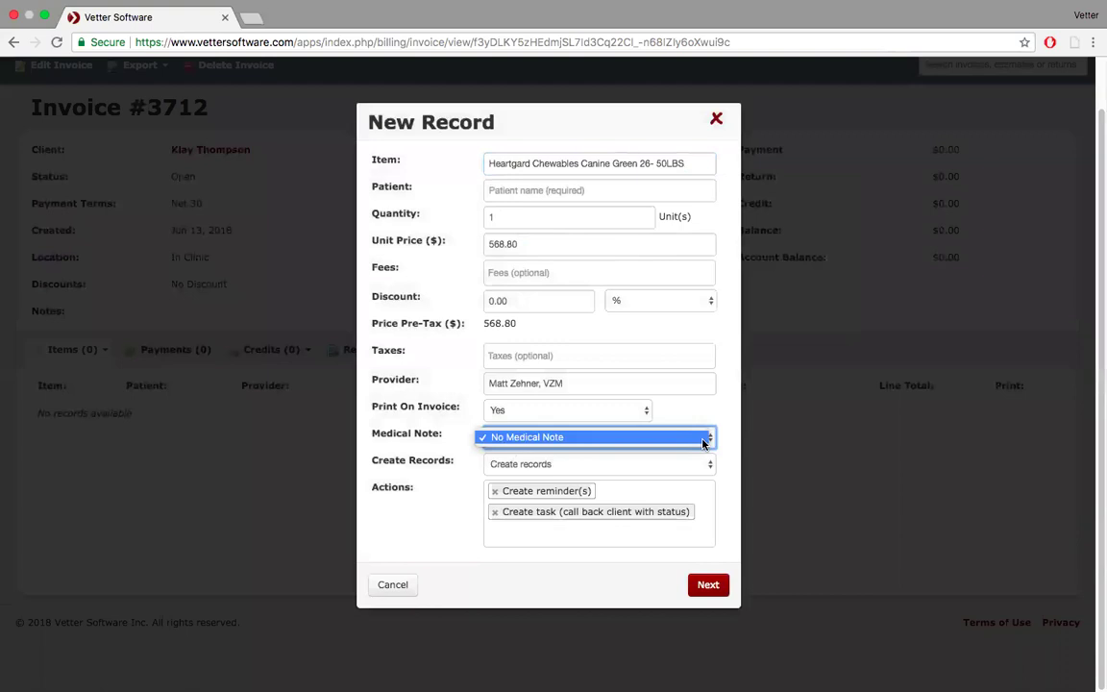
pyautogui.click(702, 439)
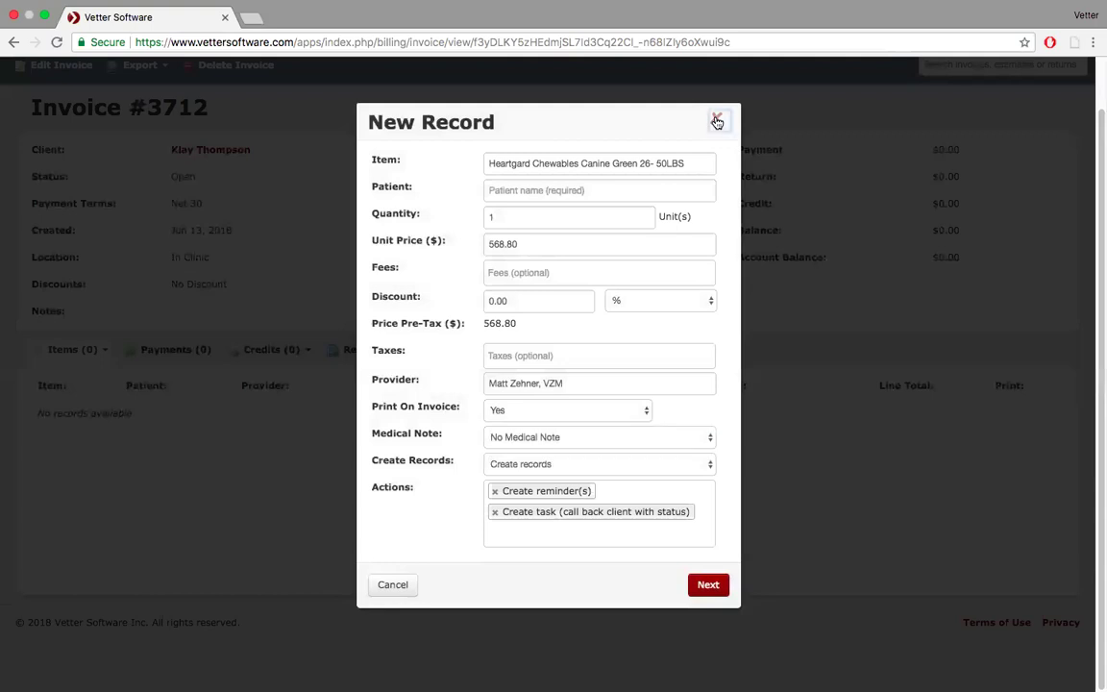
pyautogui.click(716, 120)
# Return to the billing dashboard and reopen Niner's Jun 13, 2018 invoice with 11 items.
pyautogui.scroll(1, 166, 206)
pyautogui.scroll(2, 165, 207)
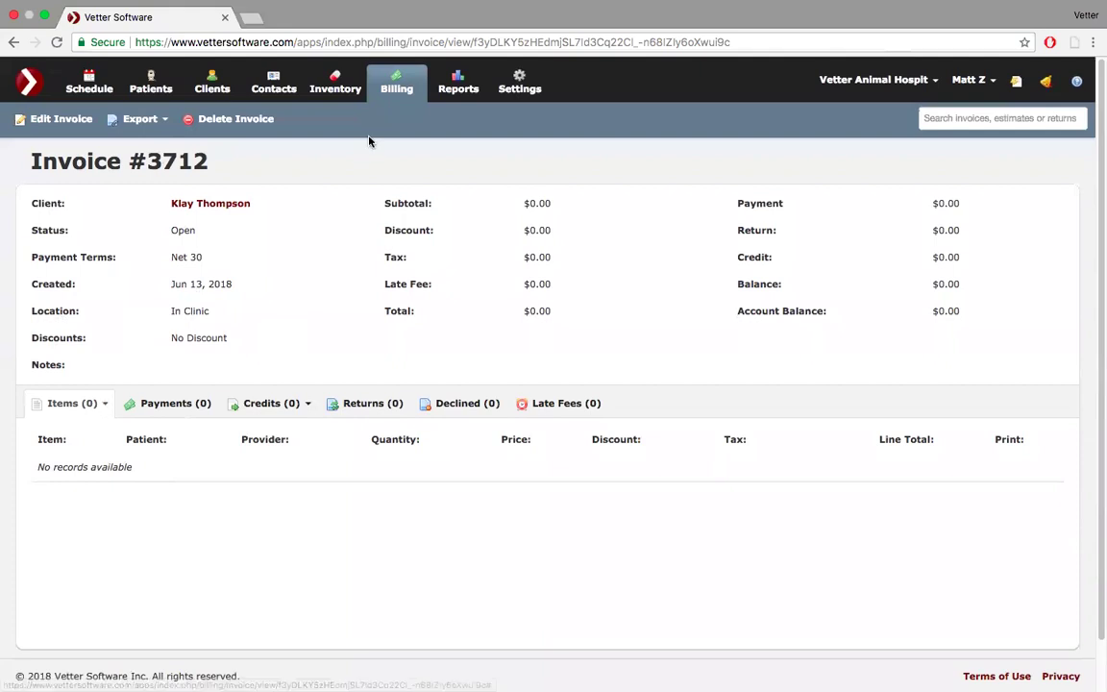
pyautogui.click(399, 78)
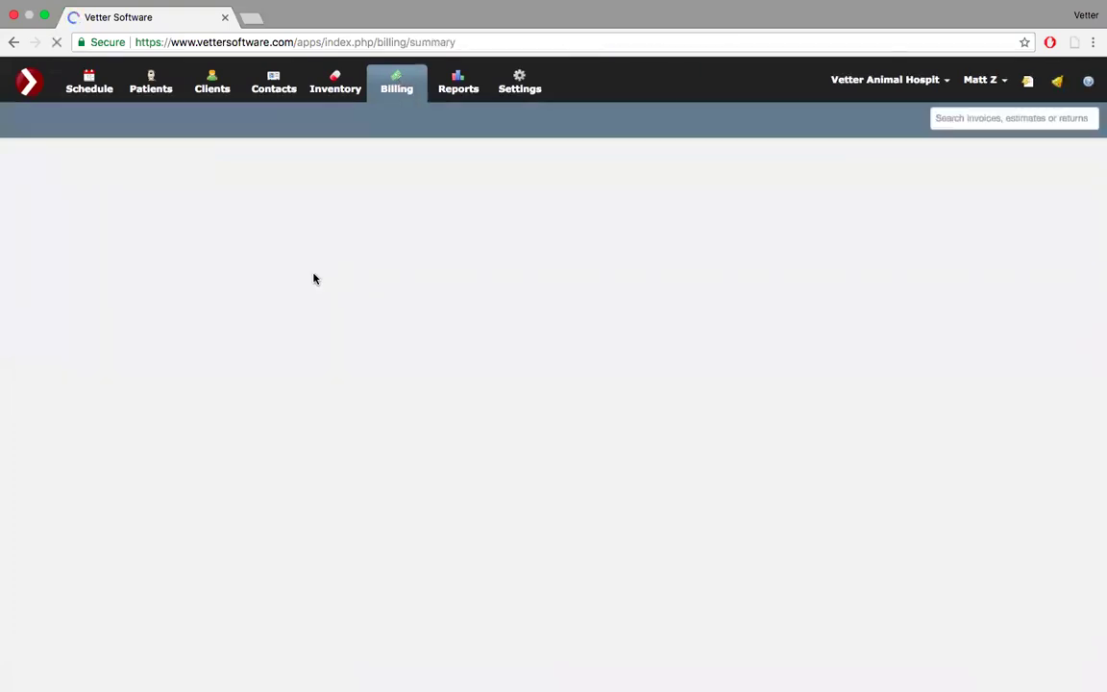
pyautogui.scroll(-1, 313, 278)
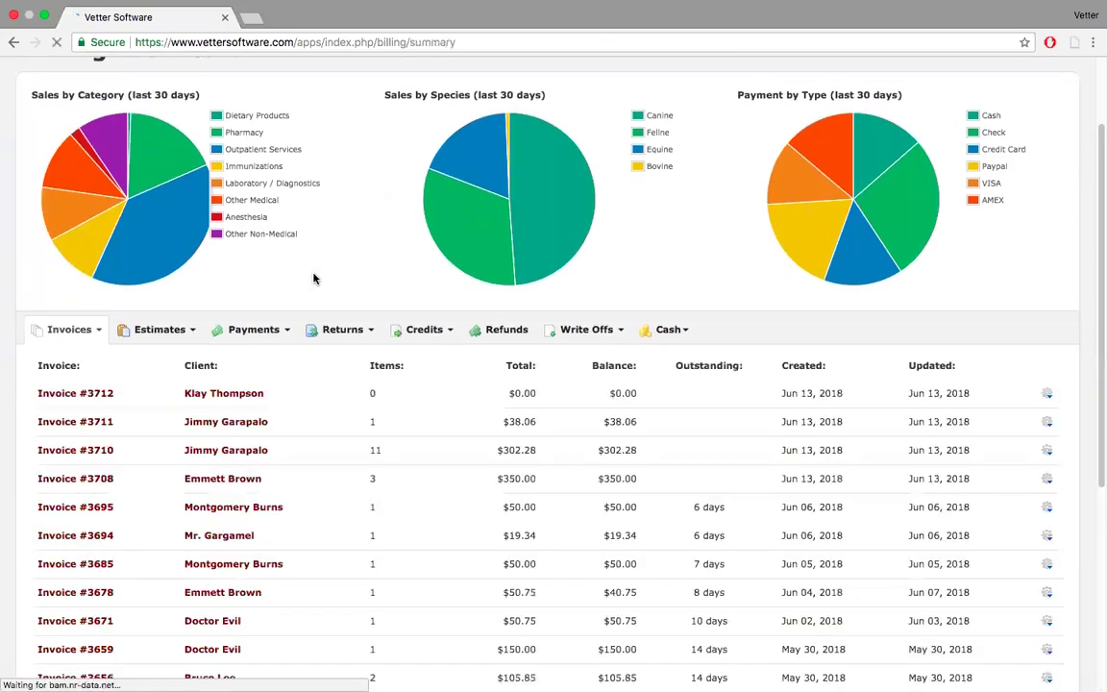
pyautogui.scroll(-2, 314, 278)
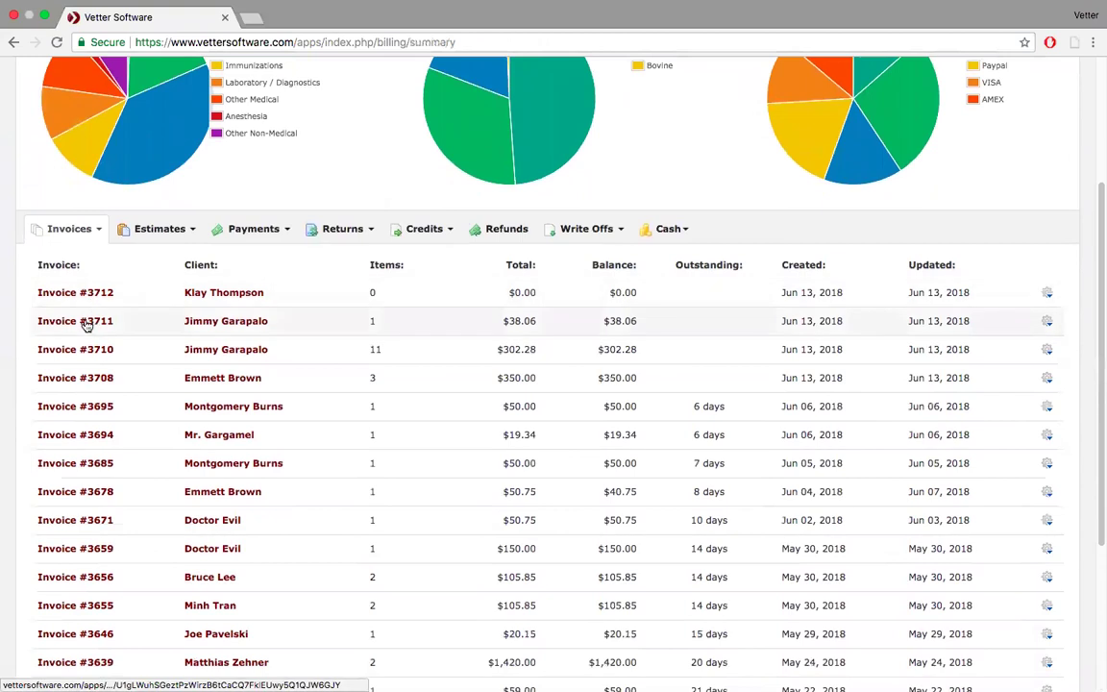
pyautogui.click(76, 351)
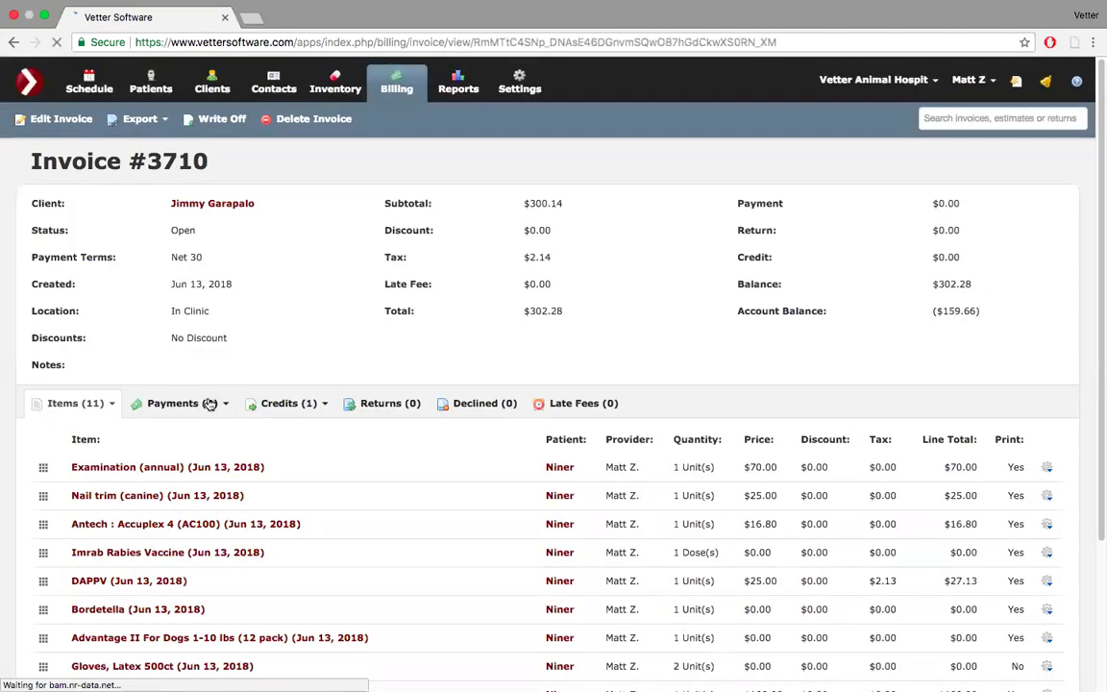
# View the new payment form for Niner's 11-item invoice and close it without saving.
pyautogui.click(204, 403)
pyautogui.click(204, 478)
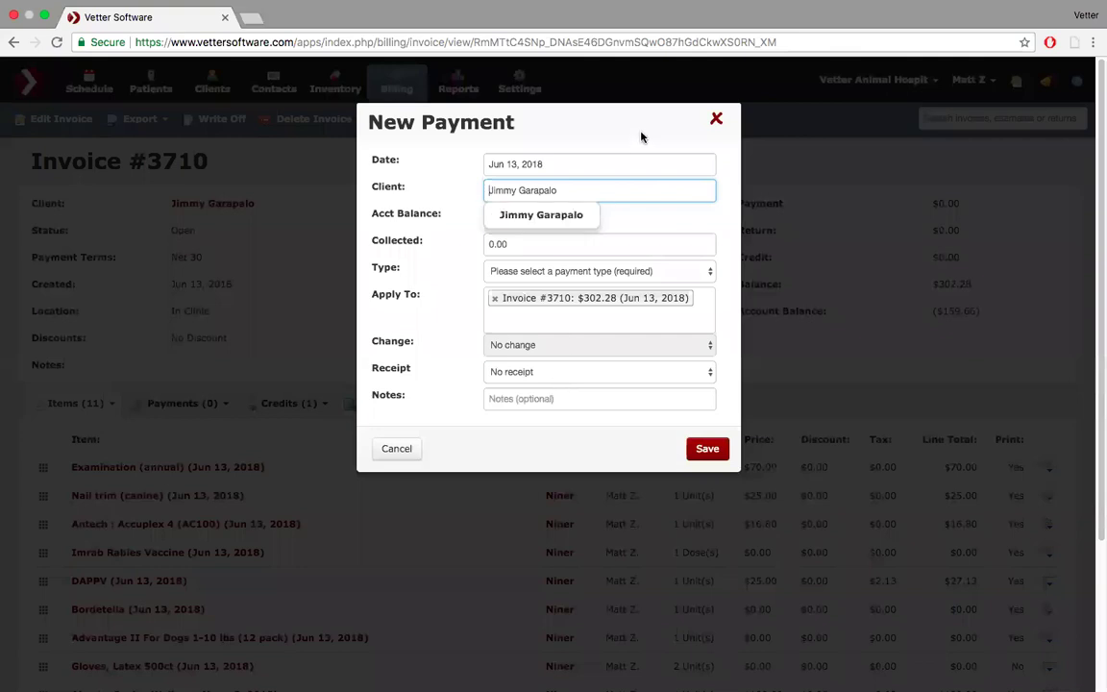
pyautogui.click(717, 123)
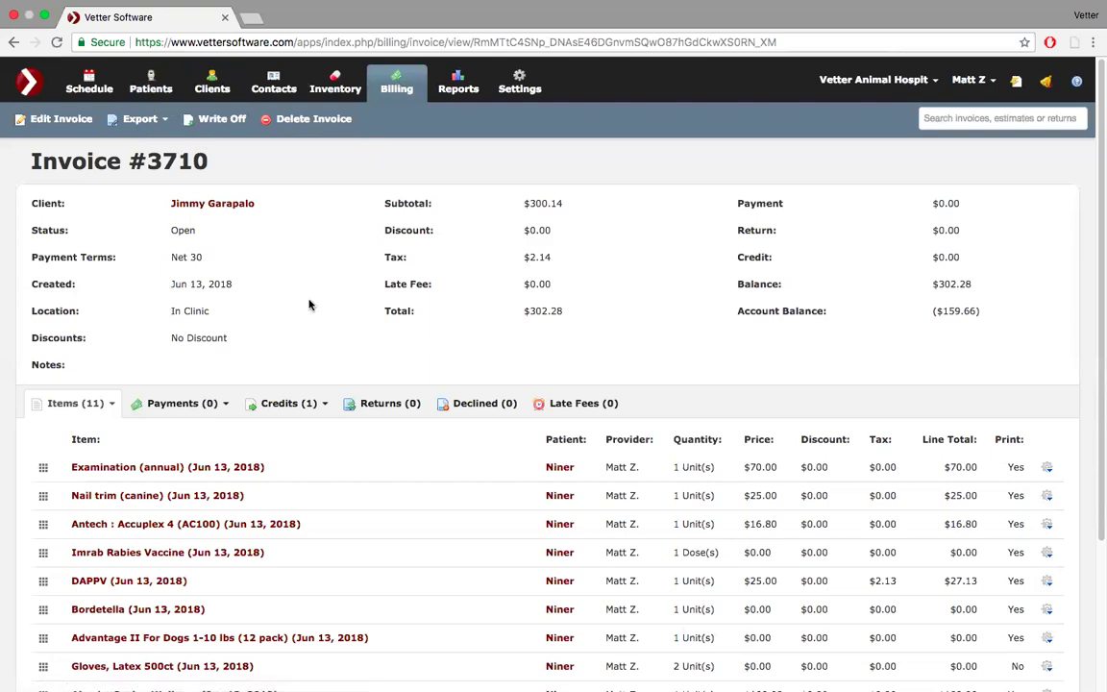
pyautogui.scroll(-1, 308, 304)
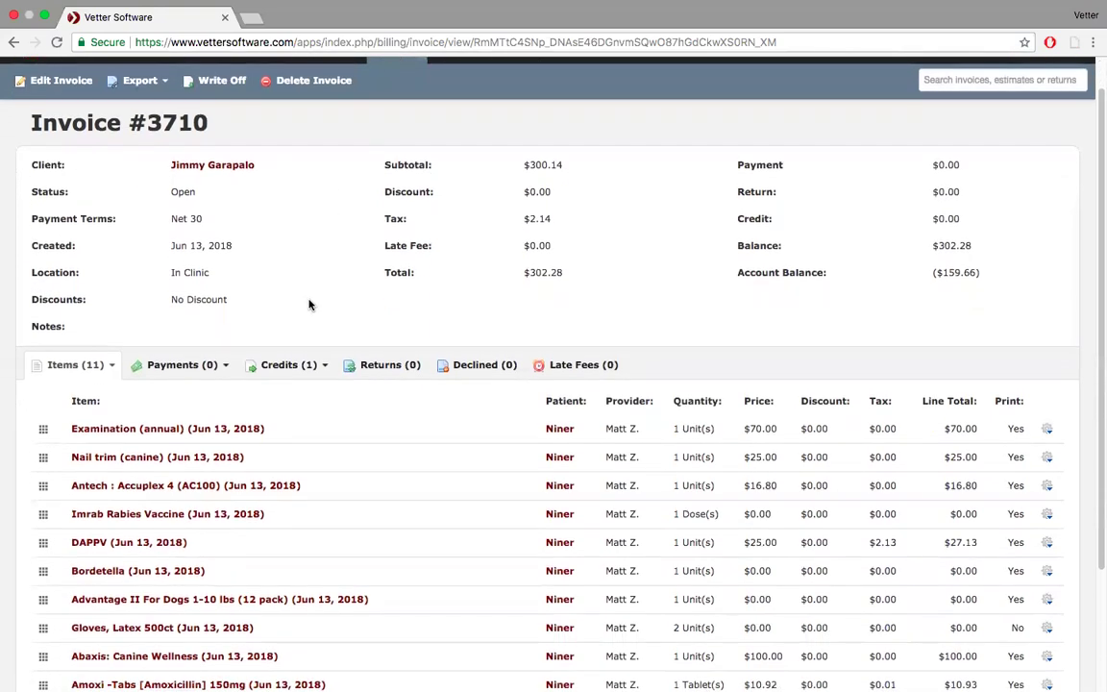
pyautogui.scroll(1, 308, 305)
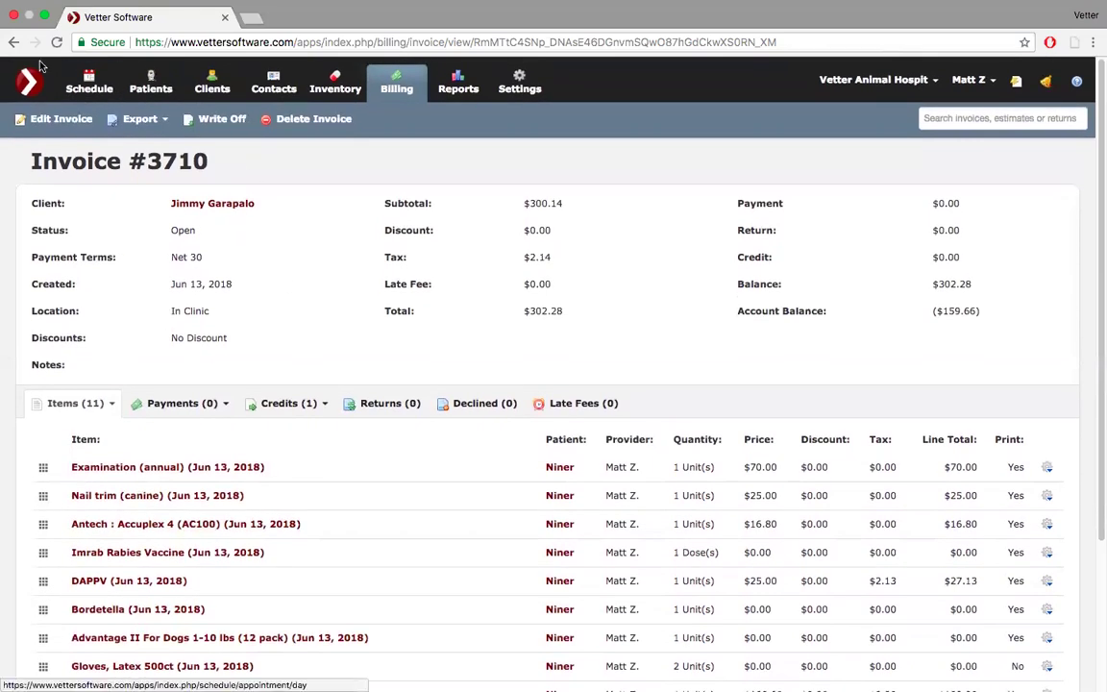
pyautogui.click(44, 17)
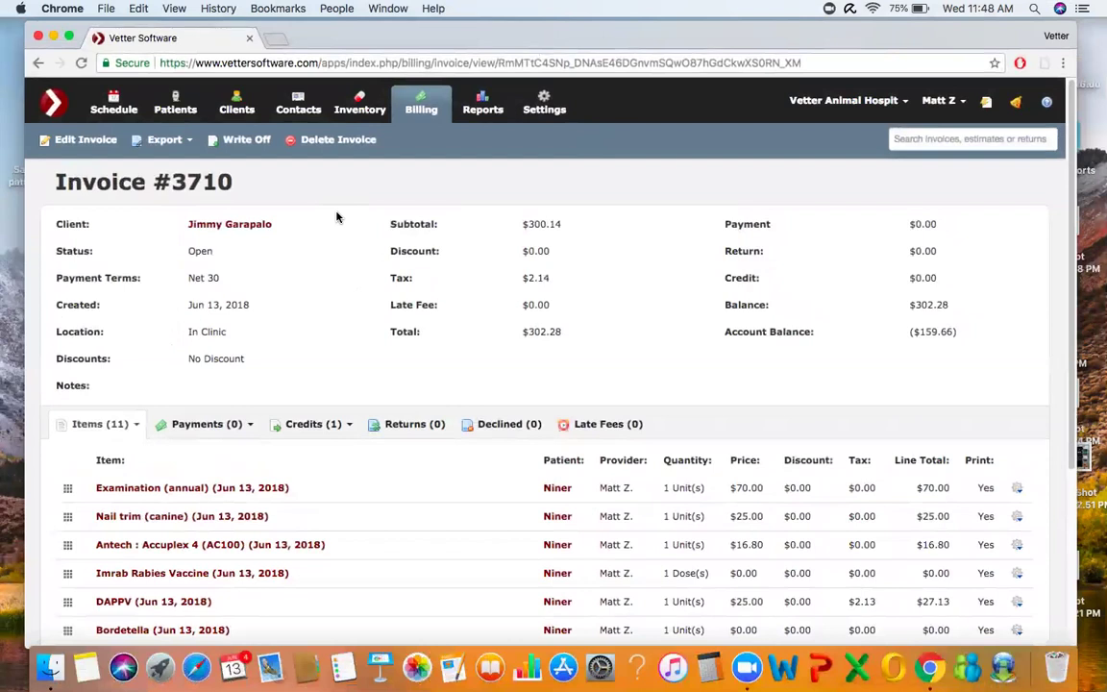
pyautogui.click(69, 36)
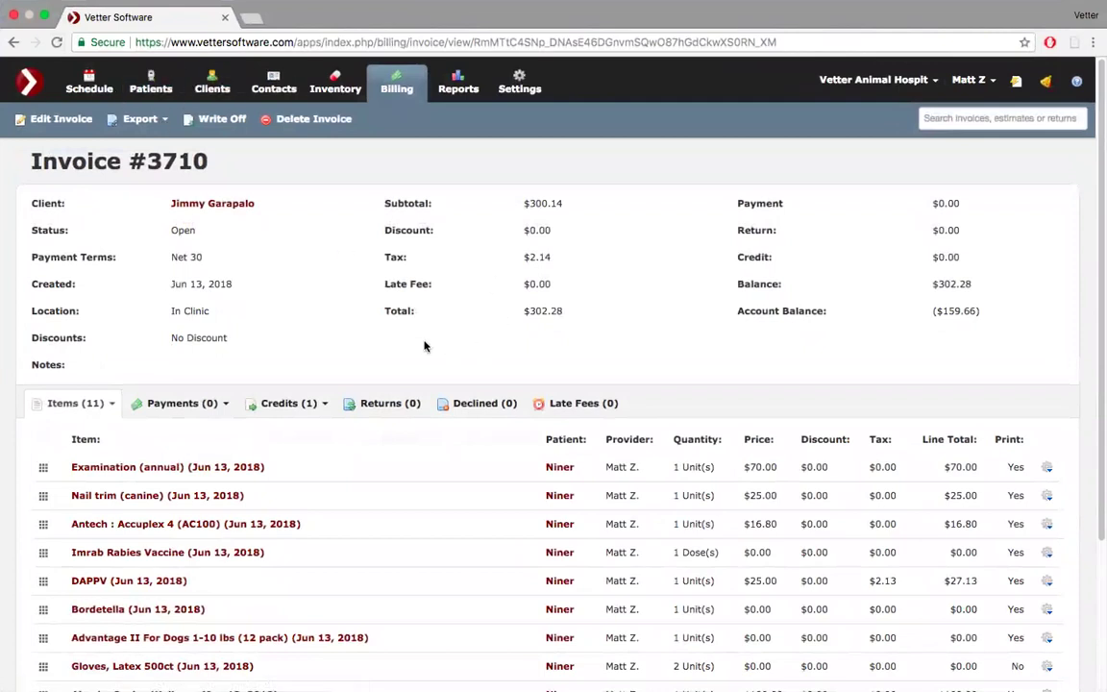
# Open the Jun 13, 2018 day schedule and view the details of Niner's 11:00 am exam appointment.
pyautogui.click(86, 84)
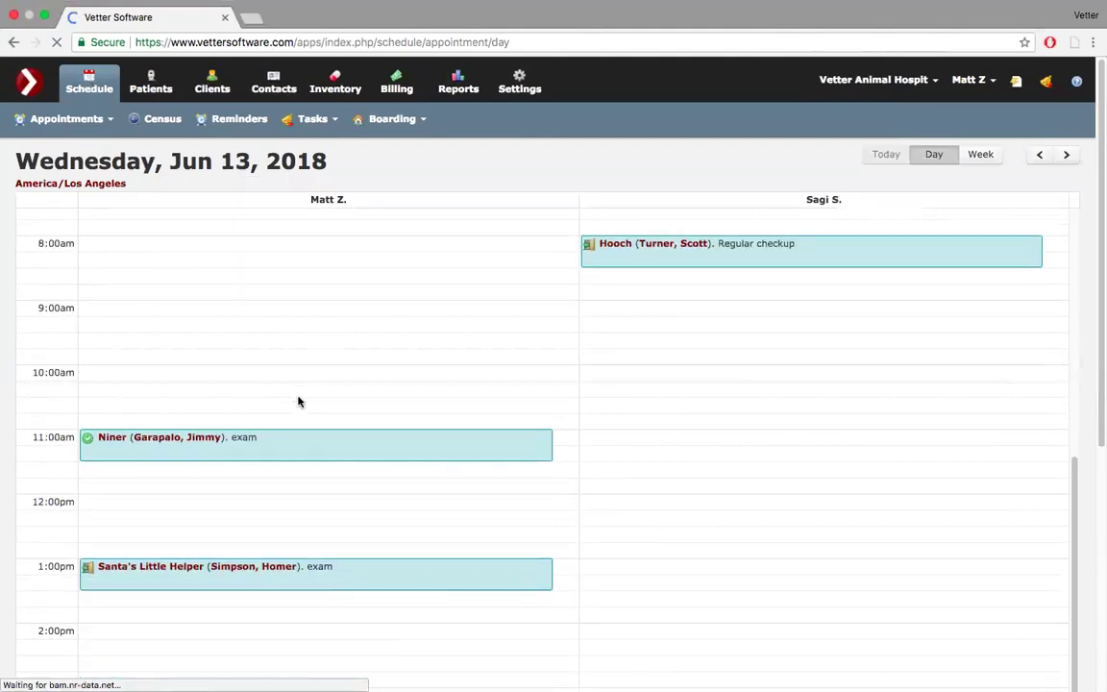
pyautogui.click(298, 444)
pyautogui.scroll(-5, 298, 444)
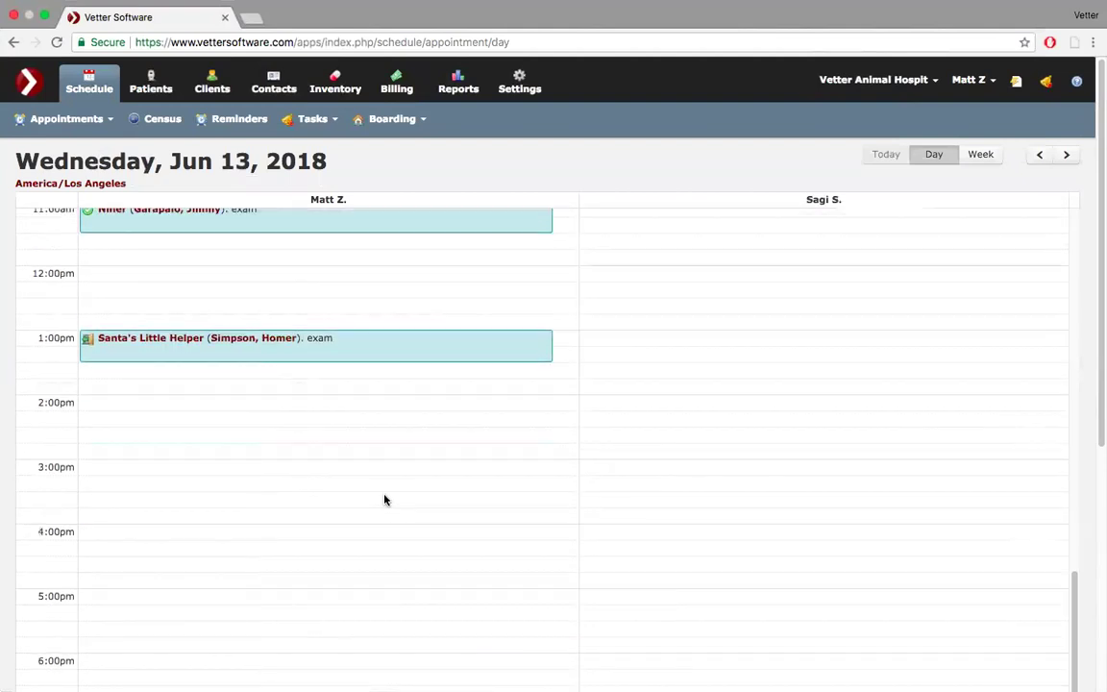
pyautogui.click(386, 224)
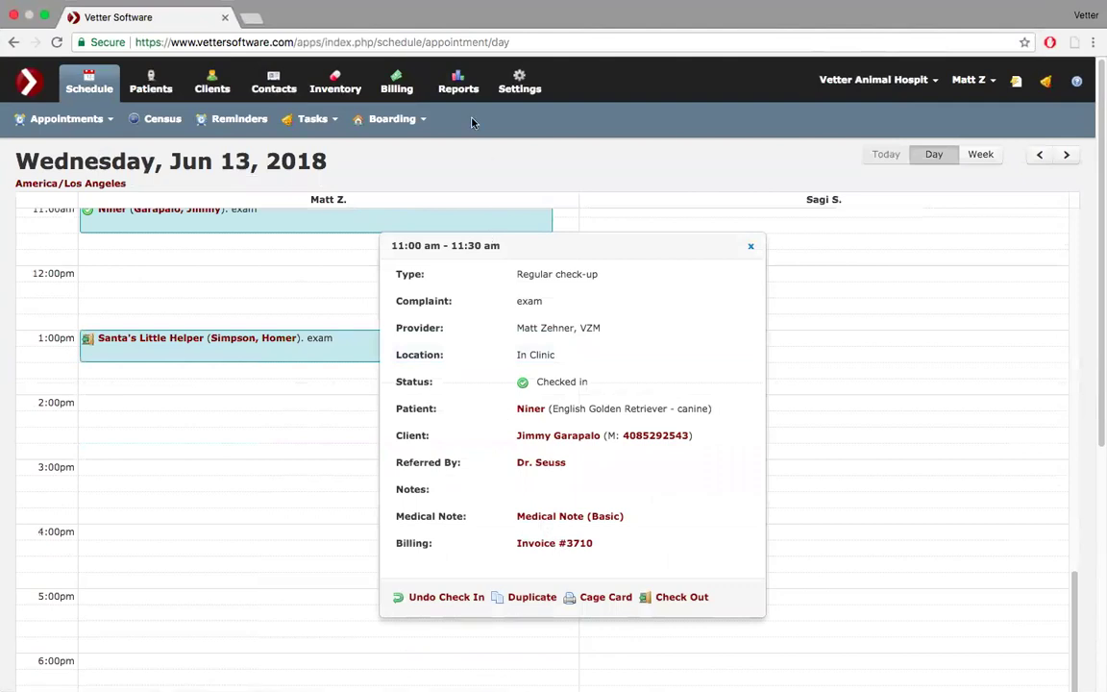
# View the report dashboard, then return to the Jun 13, 2018 day schedule and take the browser out of full screen.
pyautogui.click(462, 83)
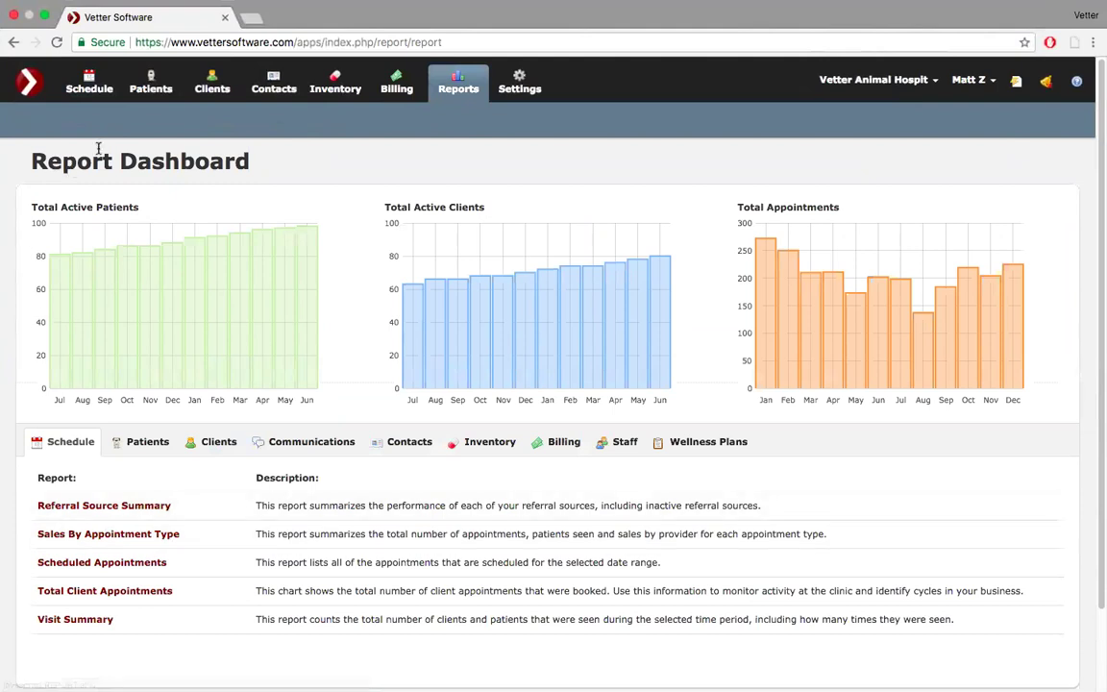
pyautogui.click(92, 84)
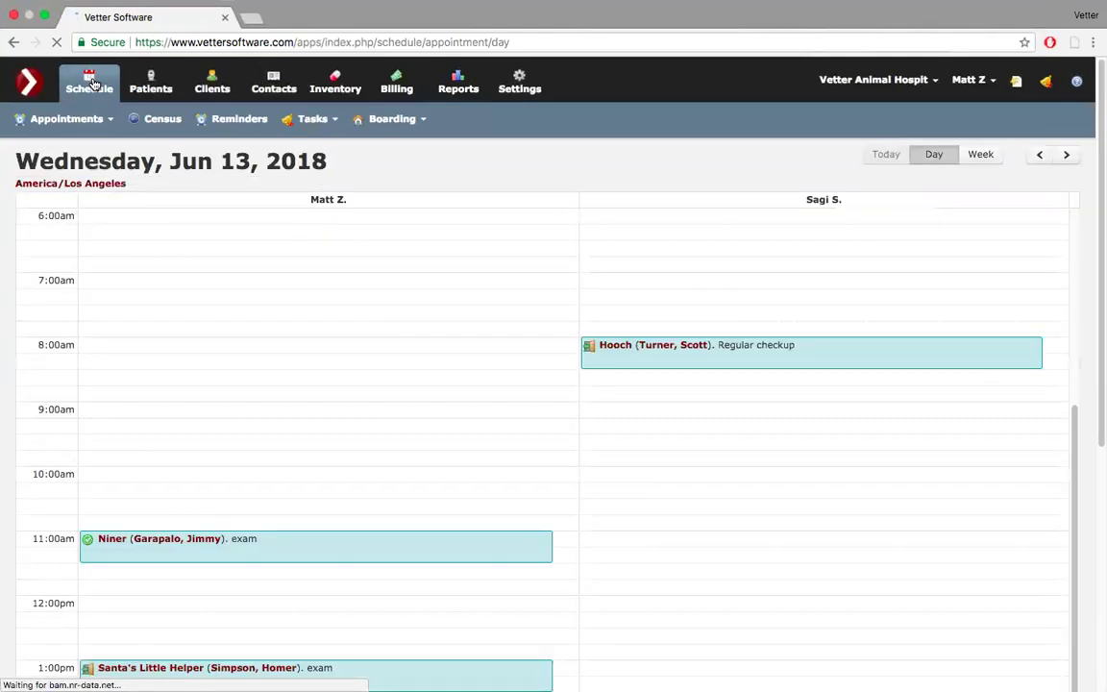
pyautogui.scroll(-2, 119, 192)
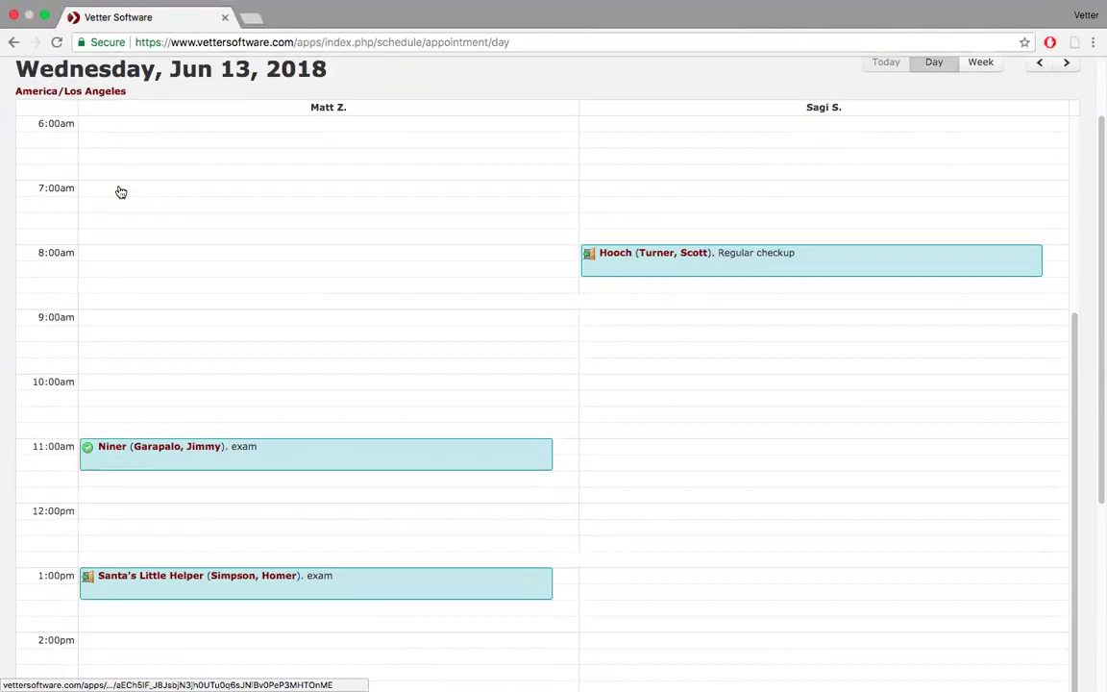
pyautogui.click(46, 18)
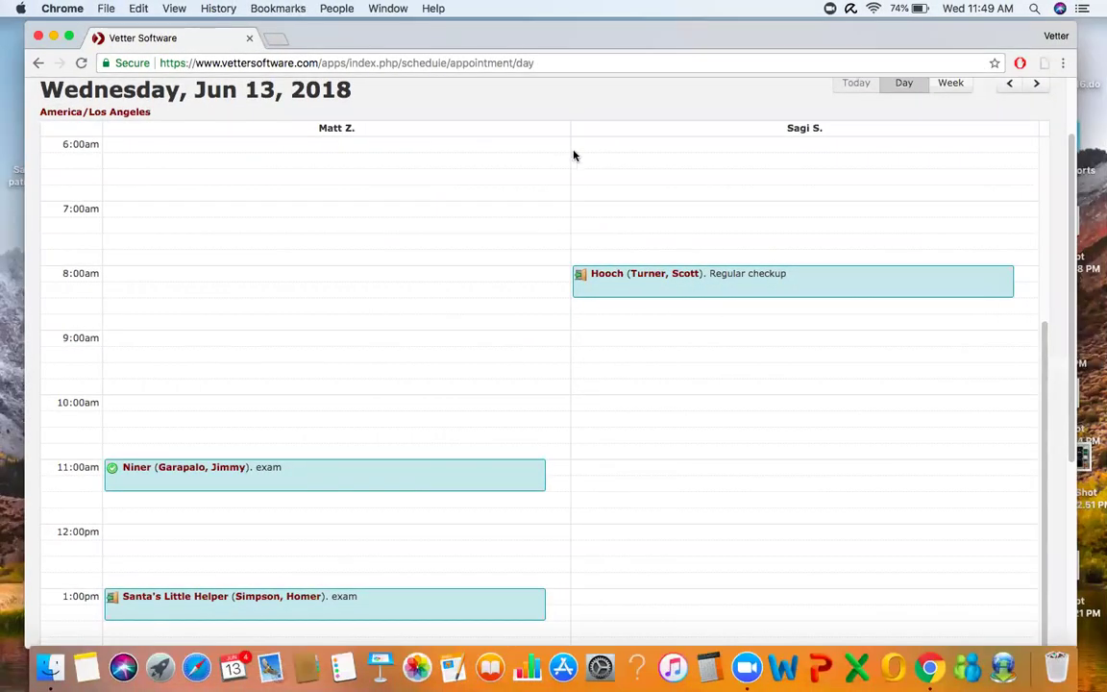